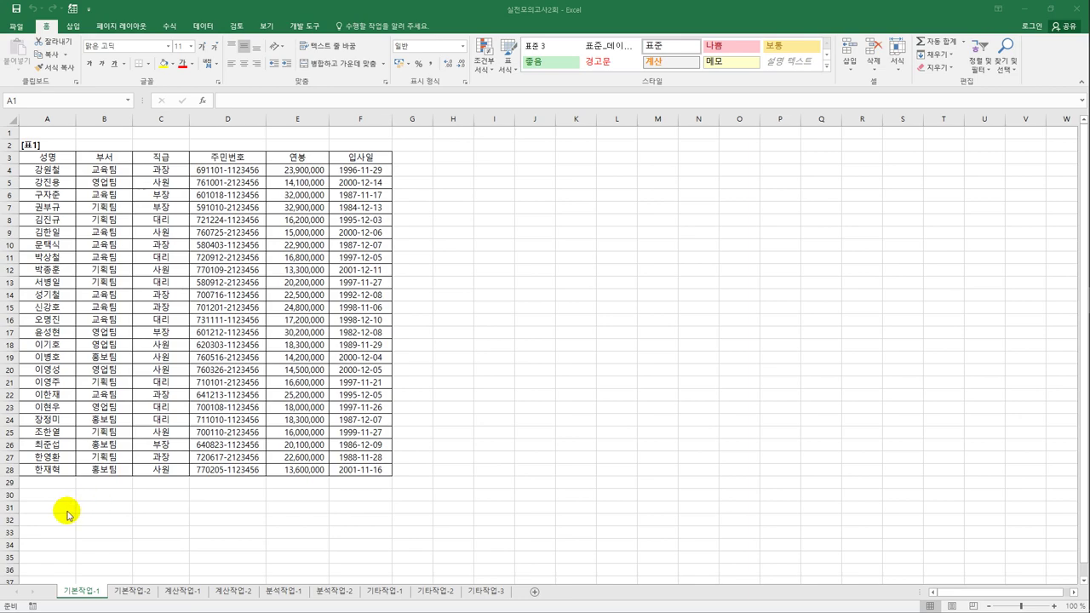
- Enter the criteria heading 조건 in cell A30
click(57, 501)
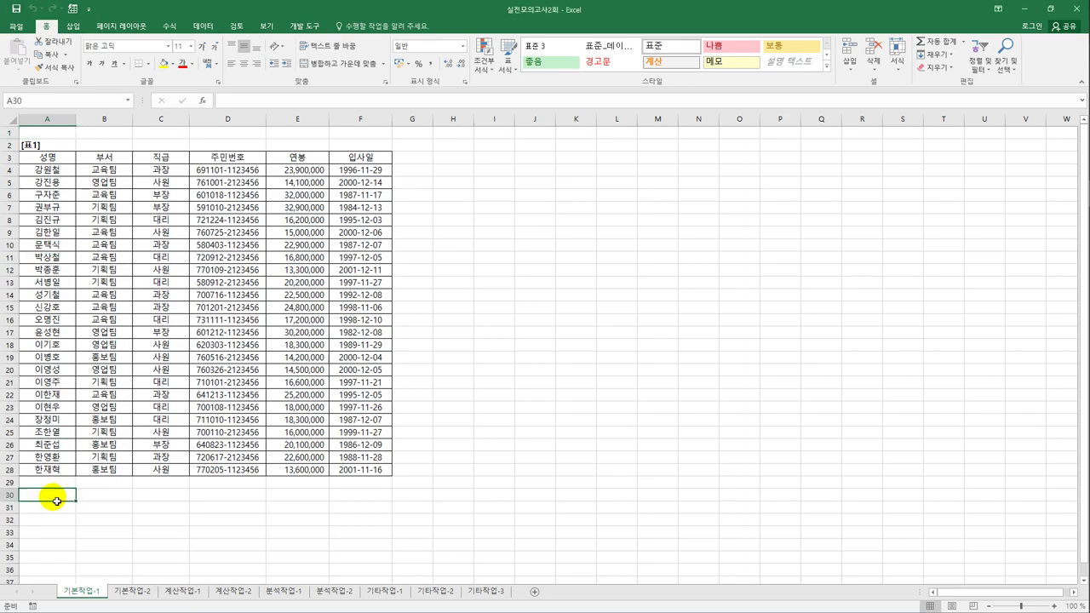
double_click(56, 500)
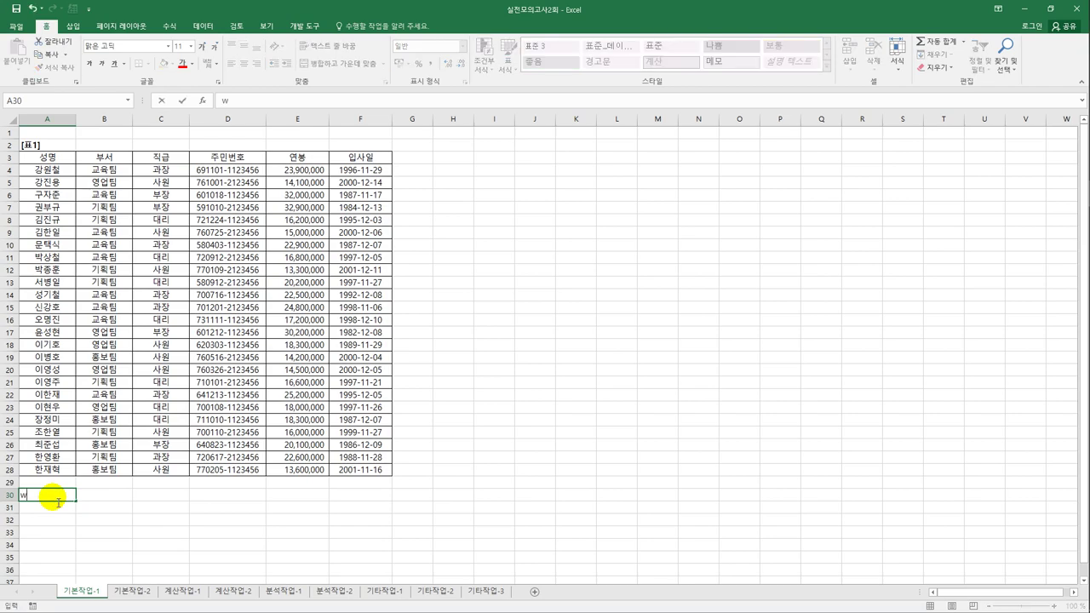
text(조건)
key(Return)
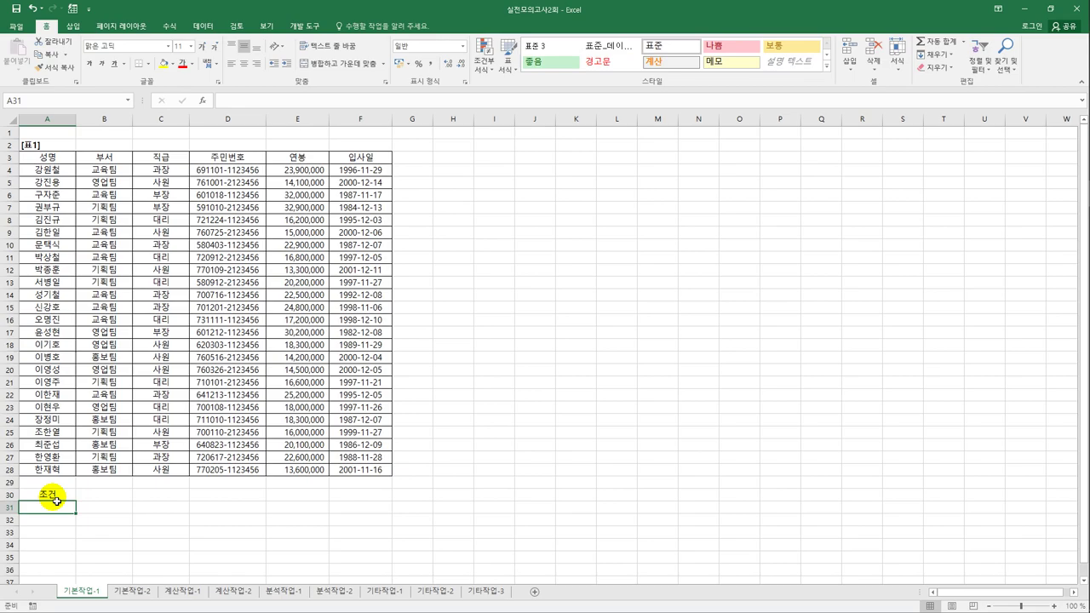
- Enter the criteria formula =and(C4="과장",E4>=20000000,E4<=25000000) in cell A31
text(=)
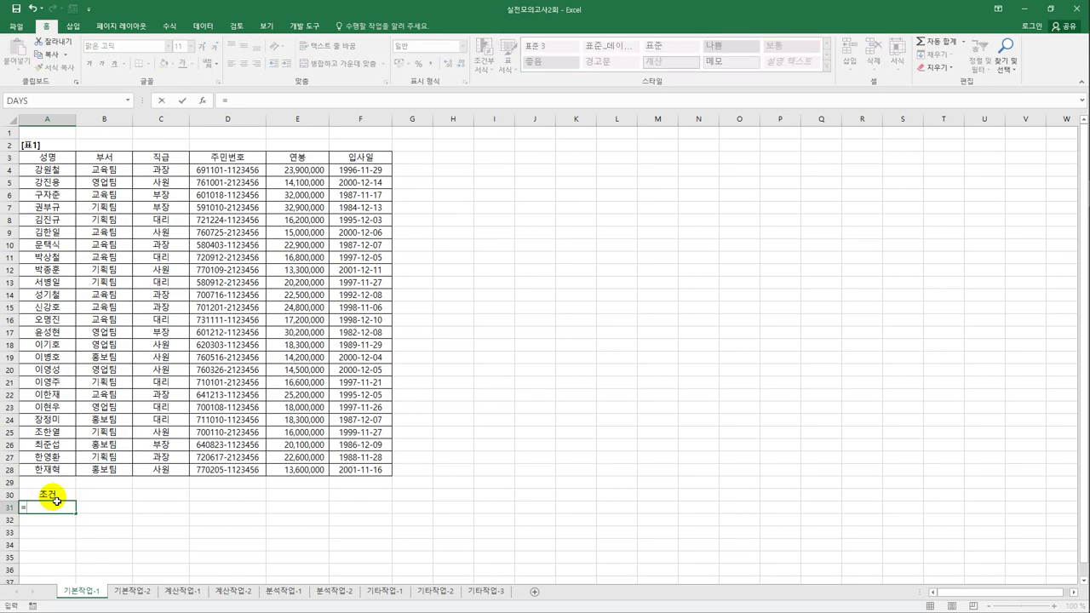
text(and()
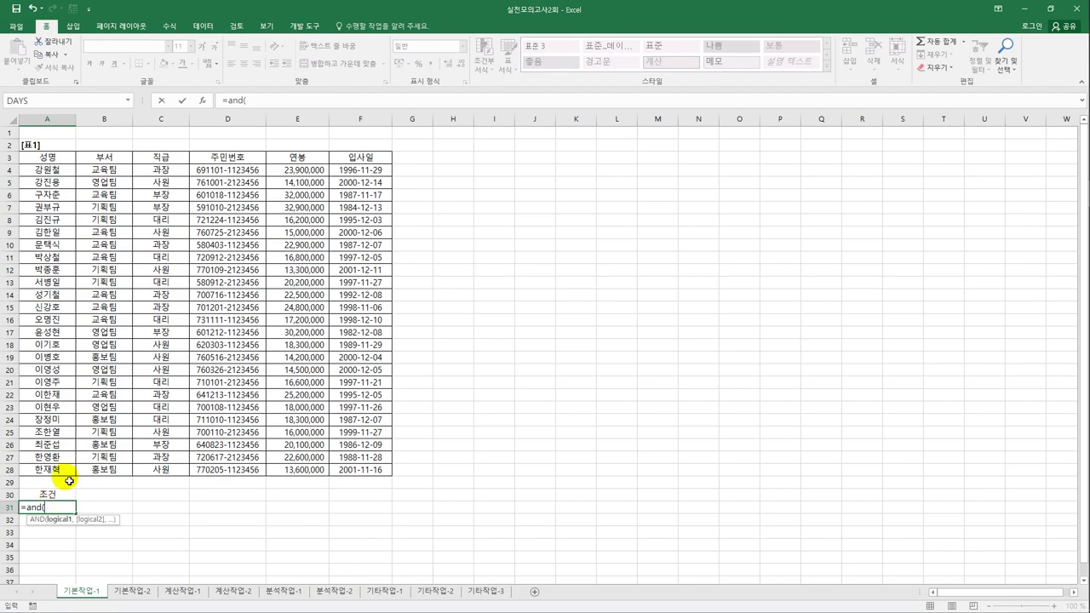
click(165, 172)
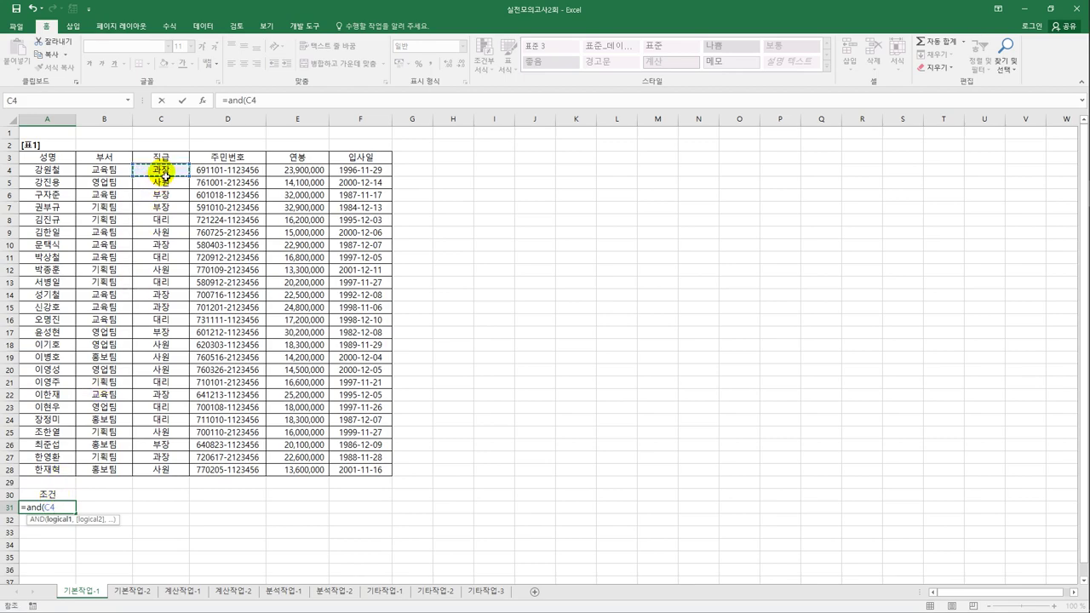
text(="과장",)
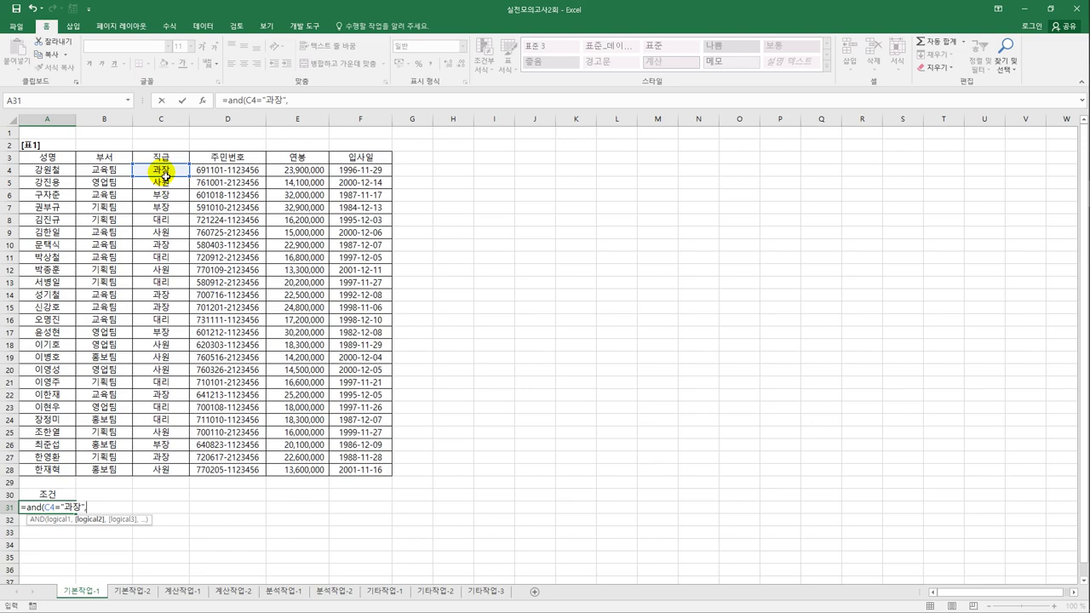
click(314, 170)
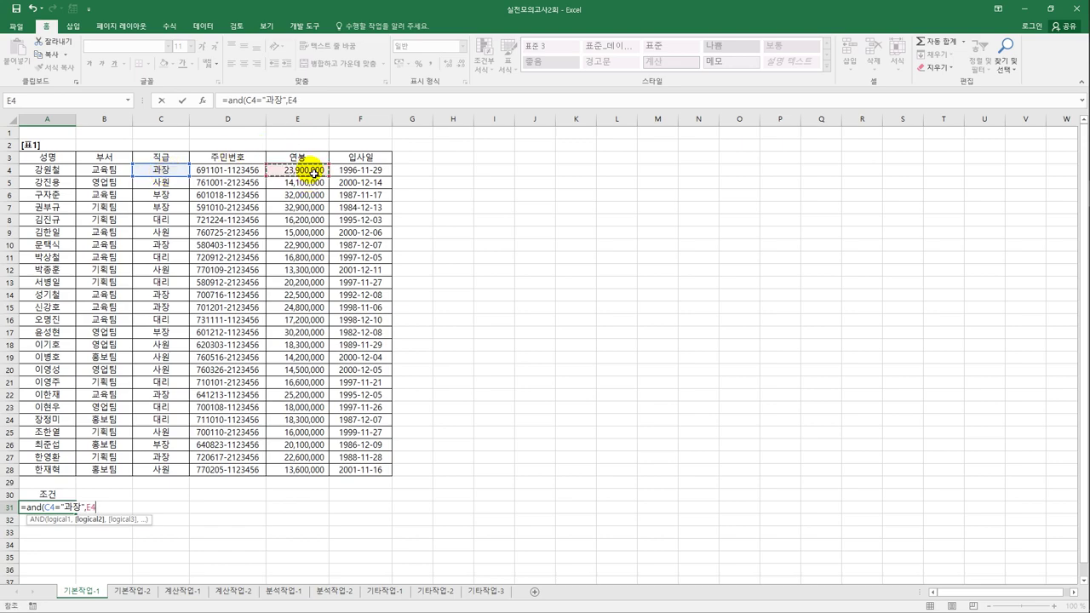
text(>=20000000,)
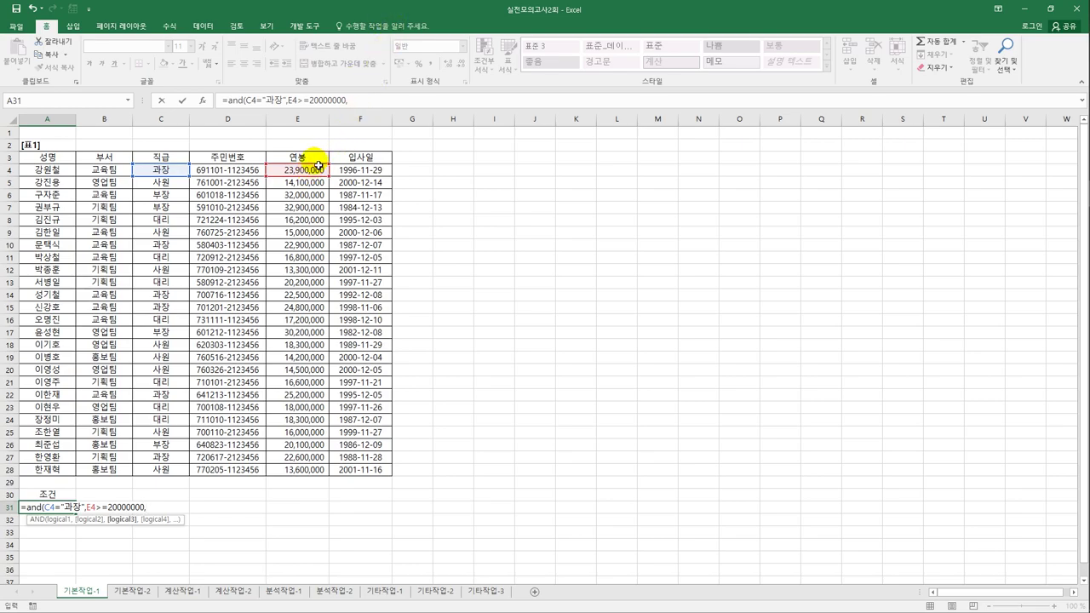
click(313, 173)
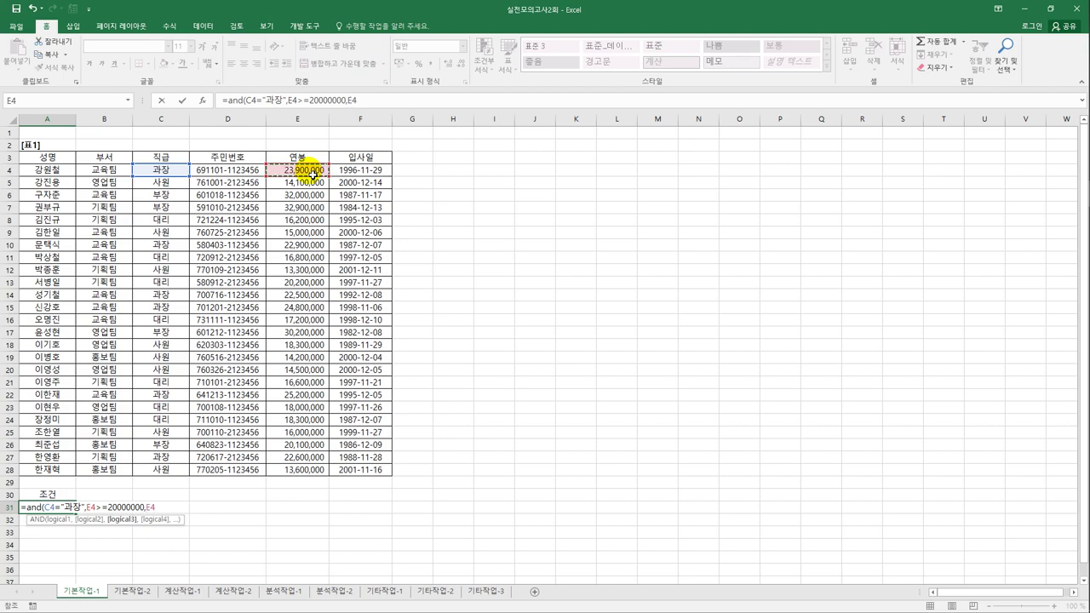
text(<=25000000))
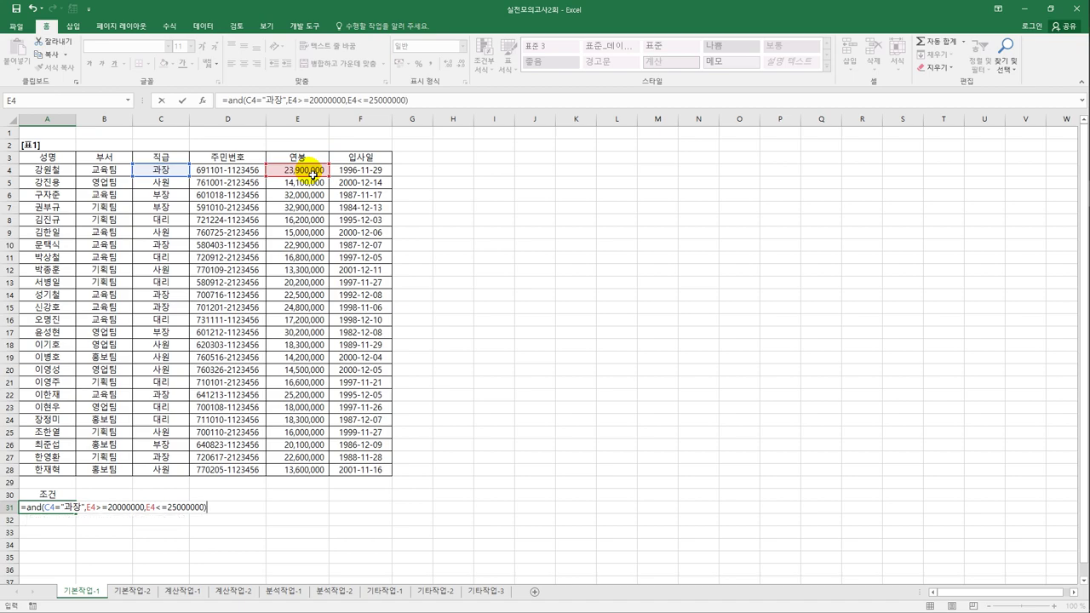
key(Return)
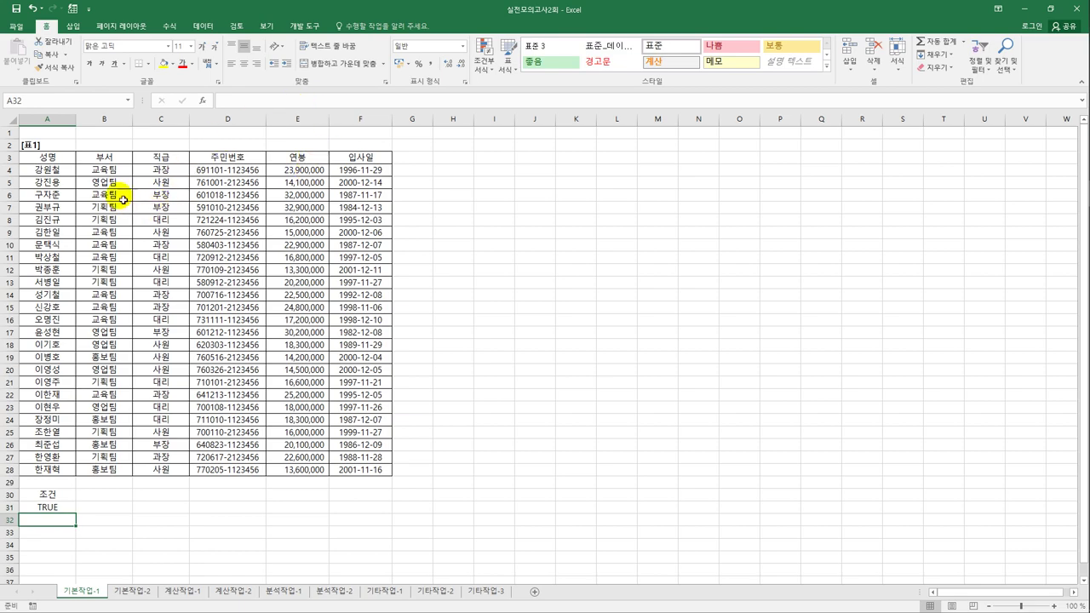
- Copy the headings 성명, 연봉 and 입사일 from row 3 of the table to the cells starting at A35
click(51, 158)
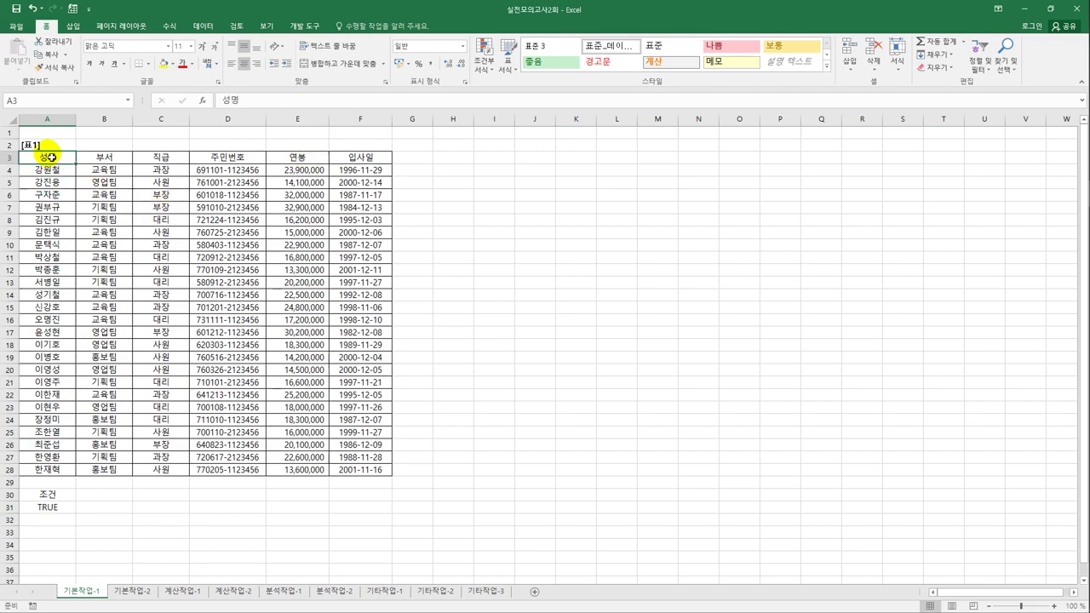
ctrl+click(318, 160)
ctrl+click(372, 165)
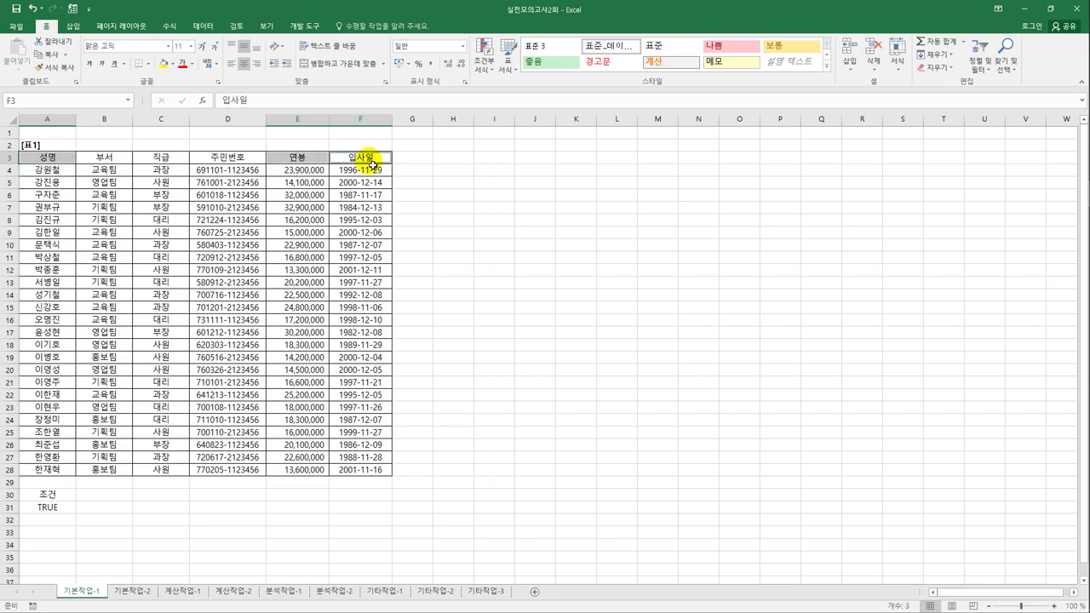
key(ctrl+c)
scroll(136, 392, down, 5)
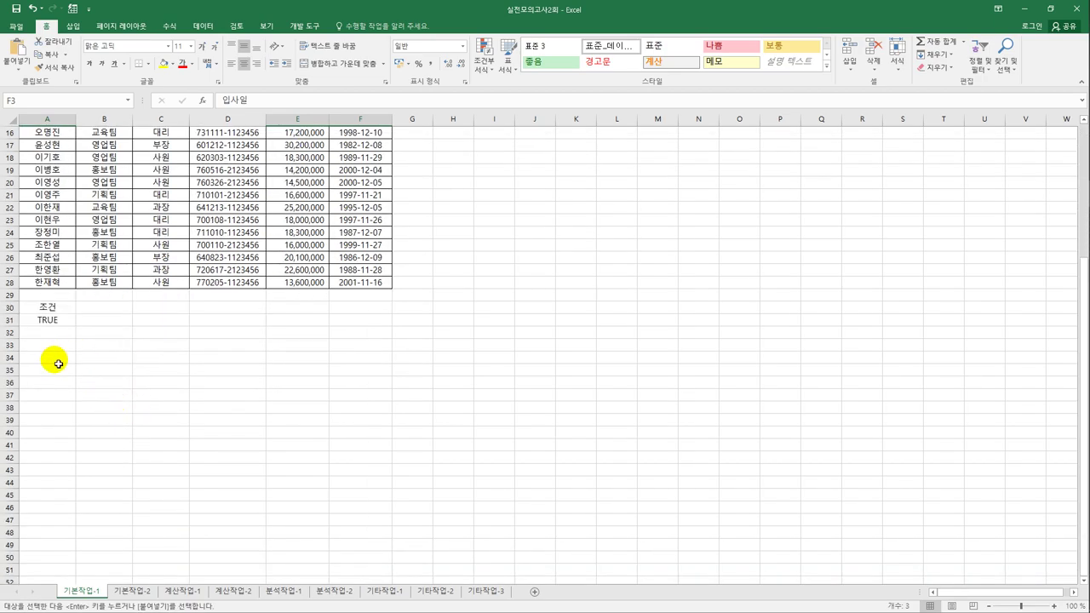
click(57, 371)
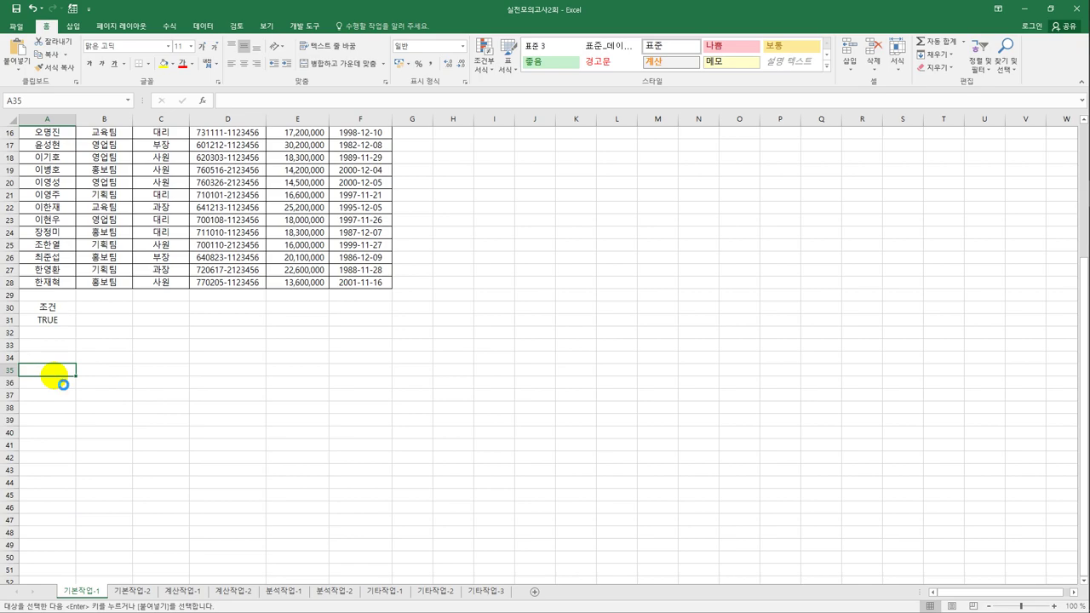
key(ctrl+v)
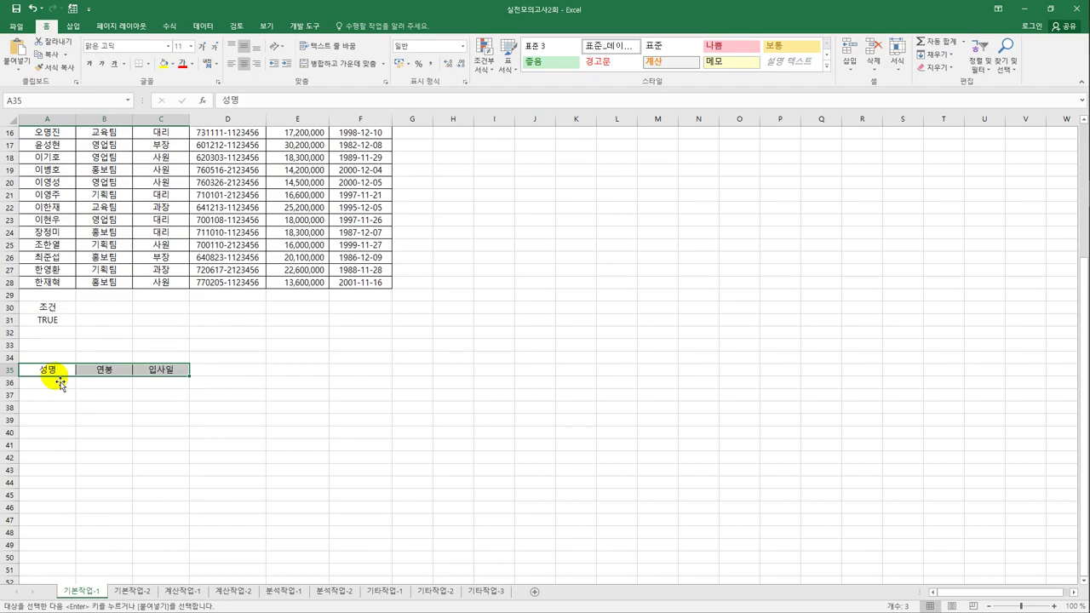
- Start an advanced filter on the table A3:F28 with A30:A31 as the criteria range
scroll(56, 375, up, 5)
click(103, 181)
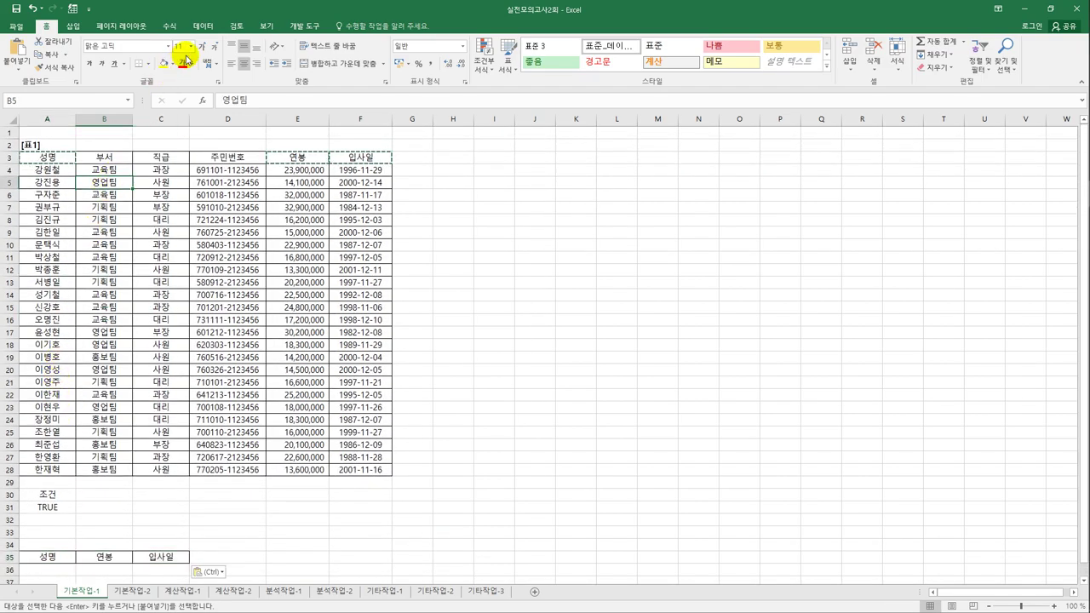
click(202, 25)
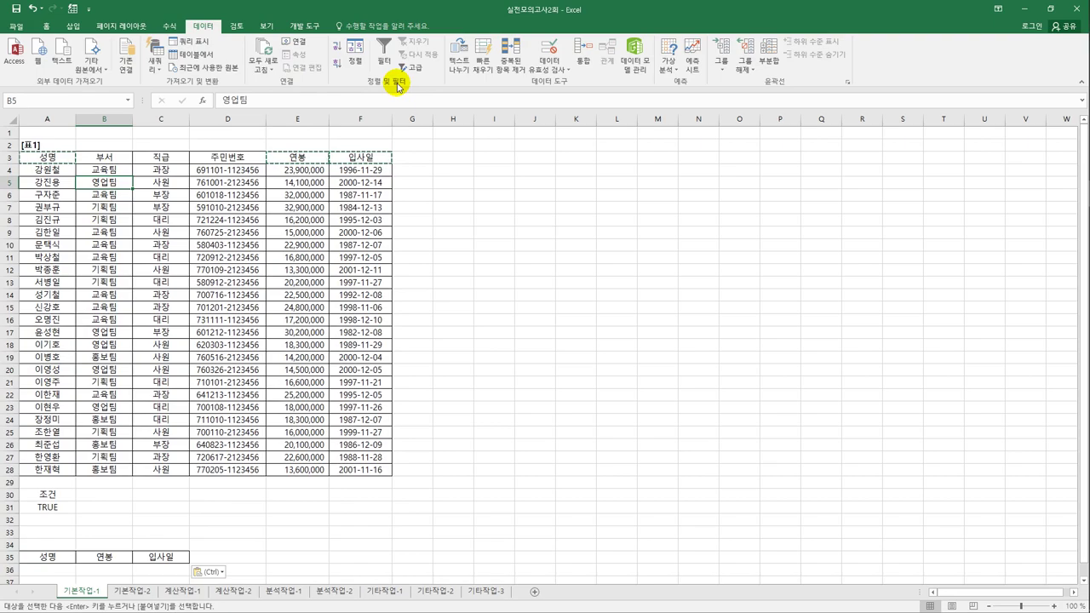
click(421, 72)
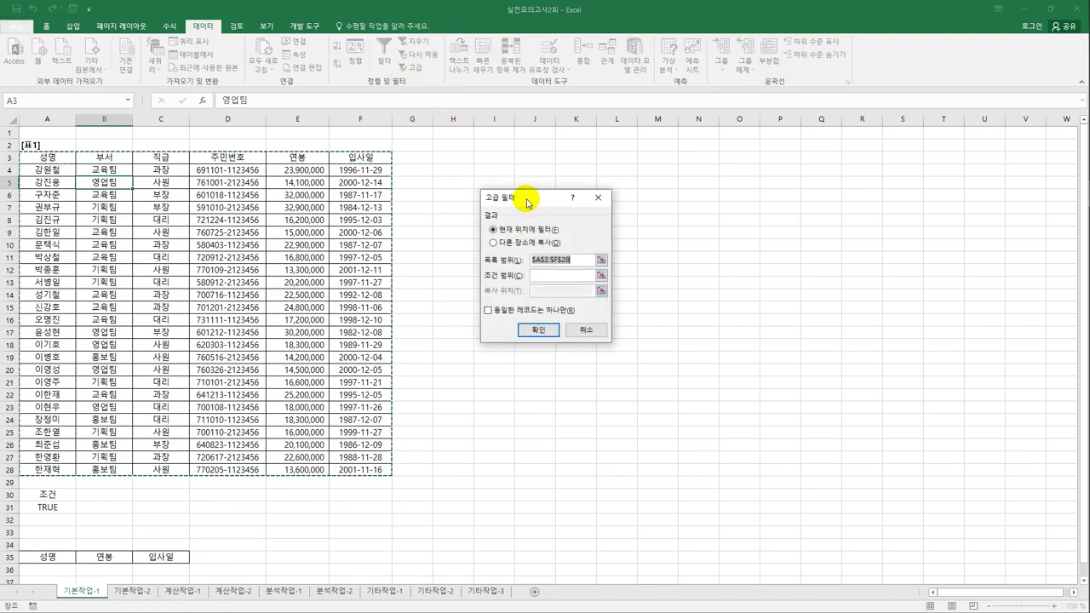
drag(527, 203, 509, 205)
click(529, 283)
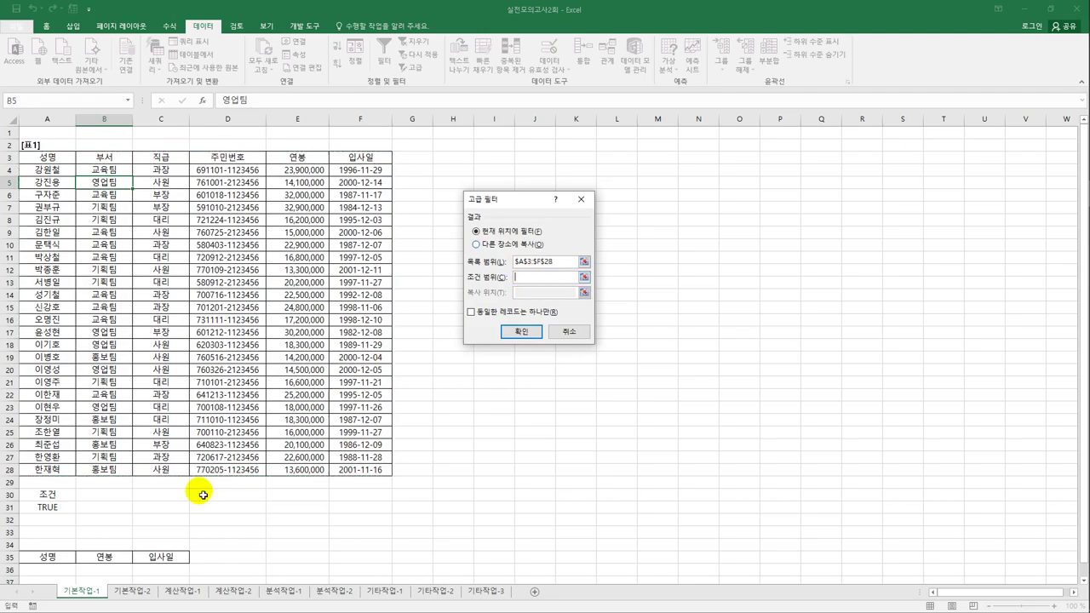
drag(52, 496, 56, 509)
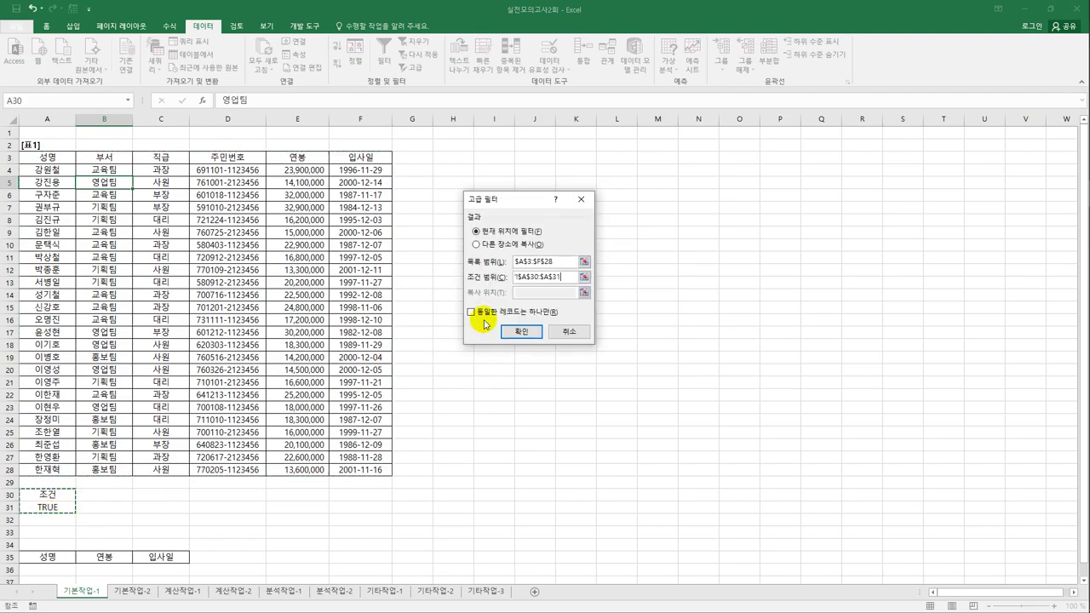
- Set the advanced filter to copy its results to another location, A35:C35, and run it
click(512, 245)
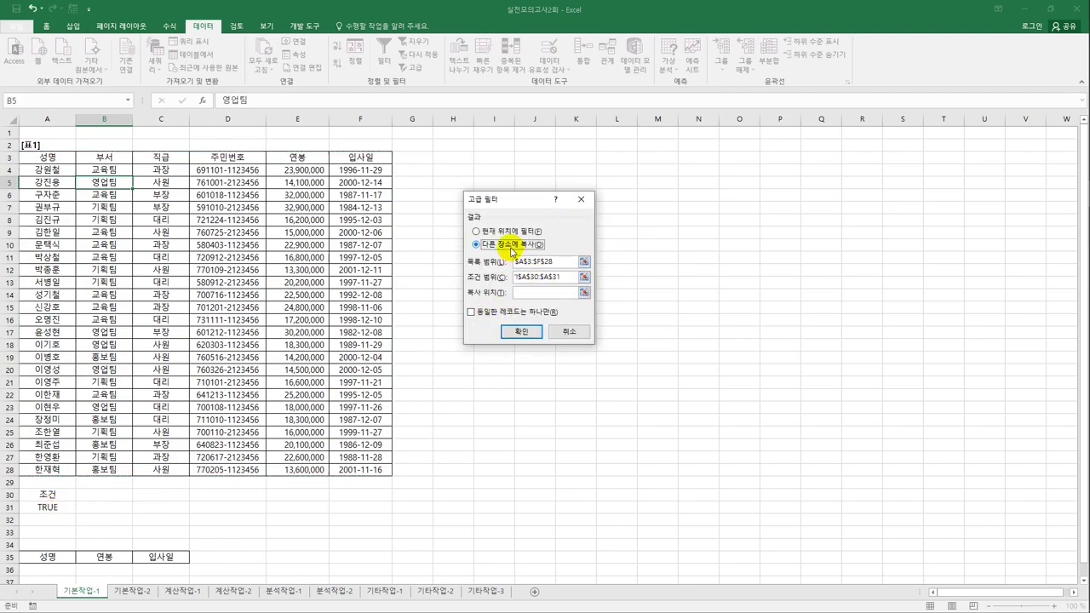
click(527, 293)
drag(64, 562, 163, 561)
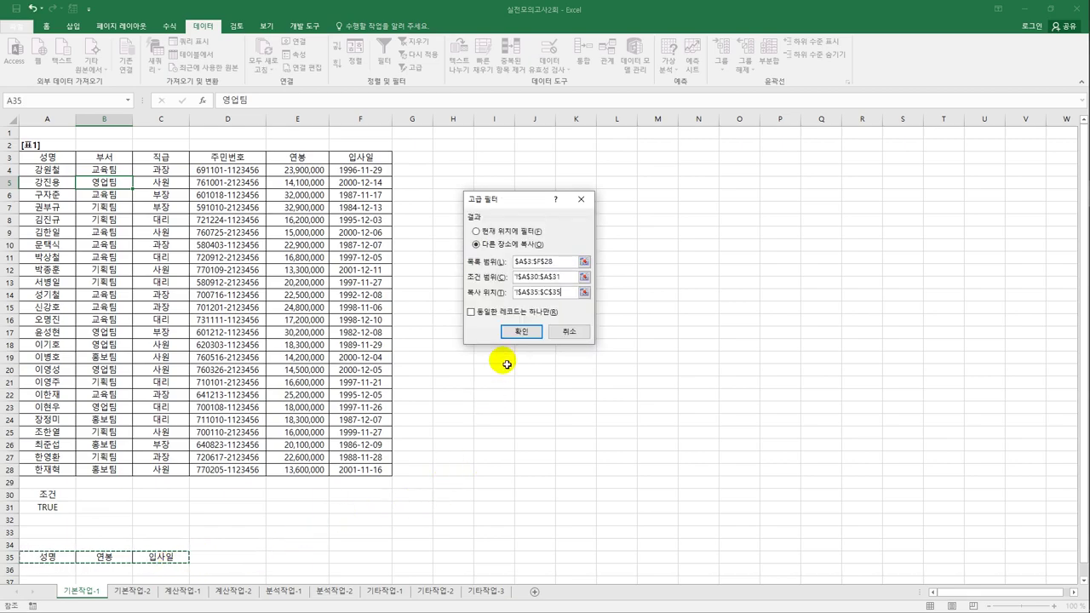
click(521, 331)
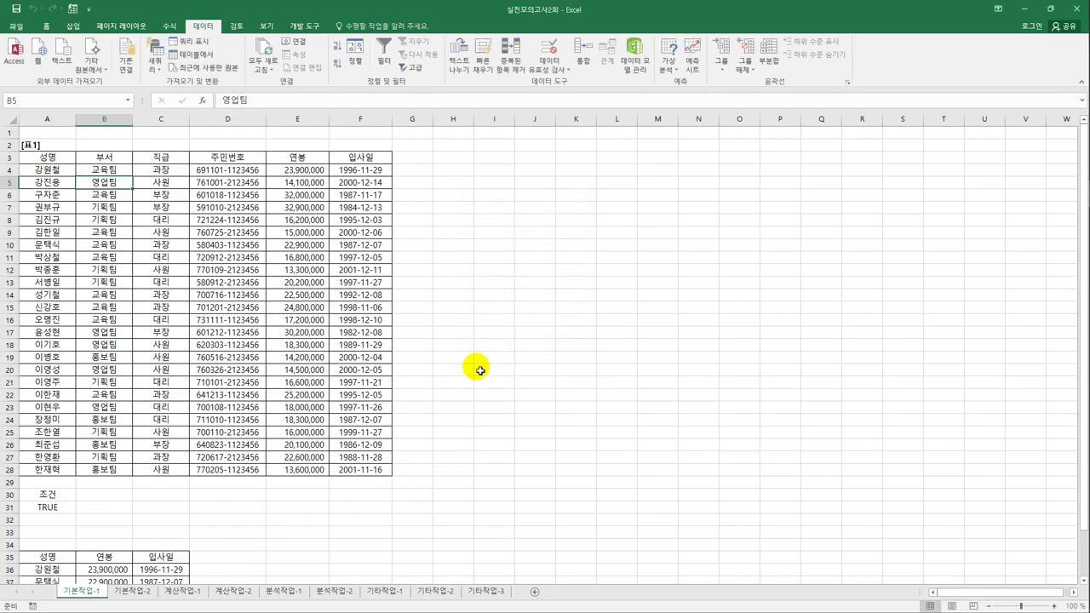
scroll(457, 396, down, 4)
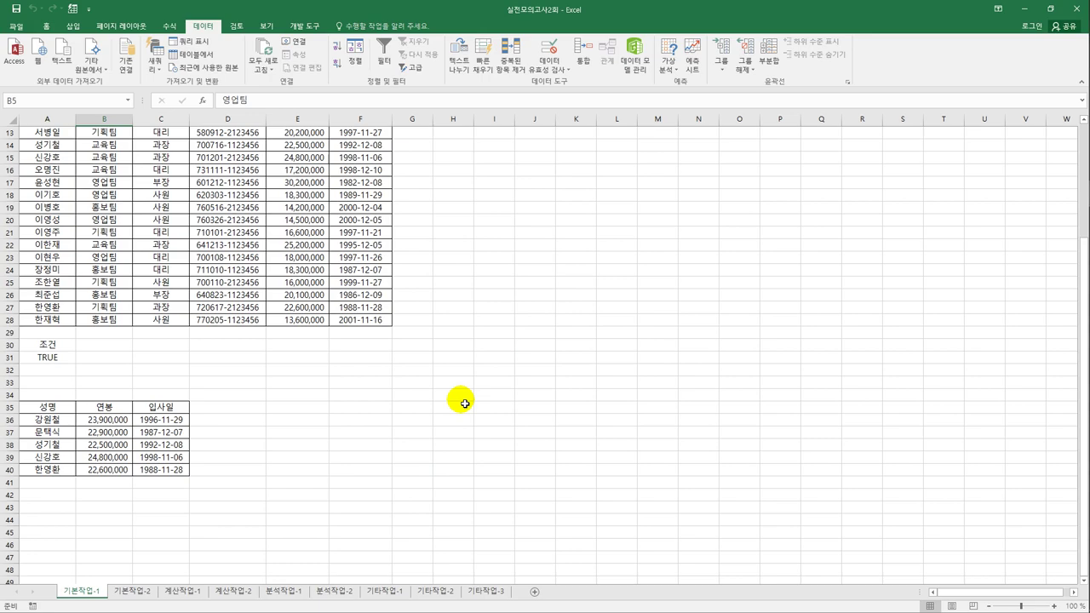
- Create a new conditional formatting rule for A4:F28 that uses a formula to determine which cells to format
scroll(400, 400, up, 4)
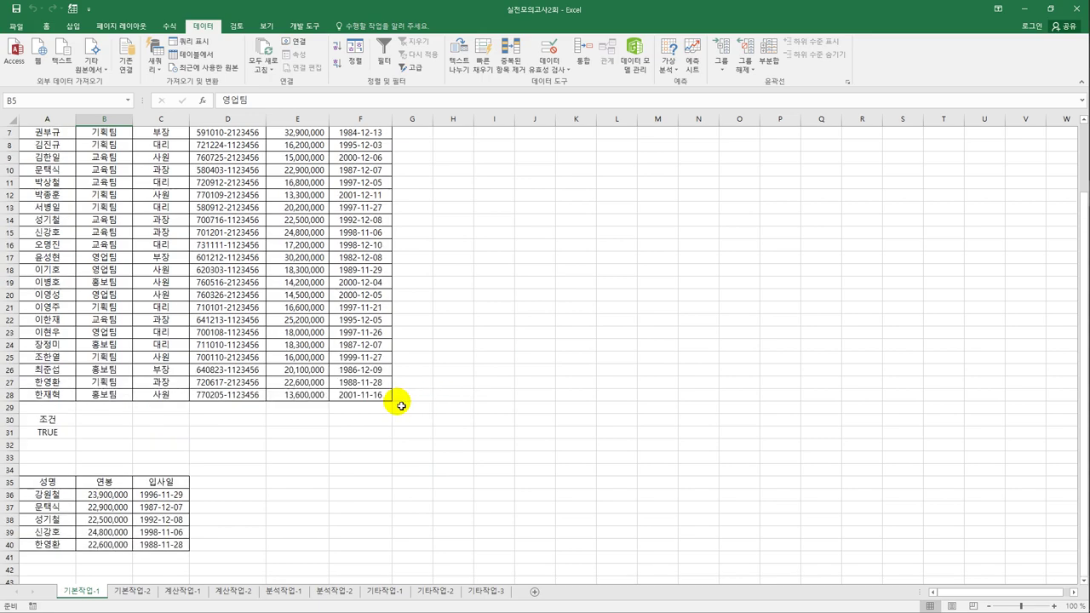
drag(34, 170, 346, 467)
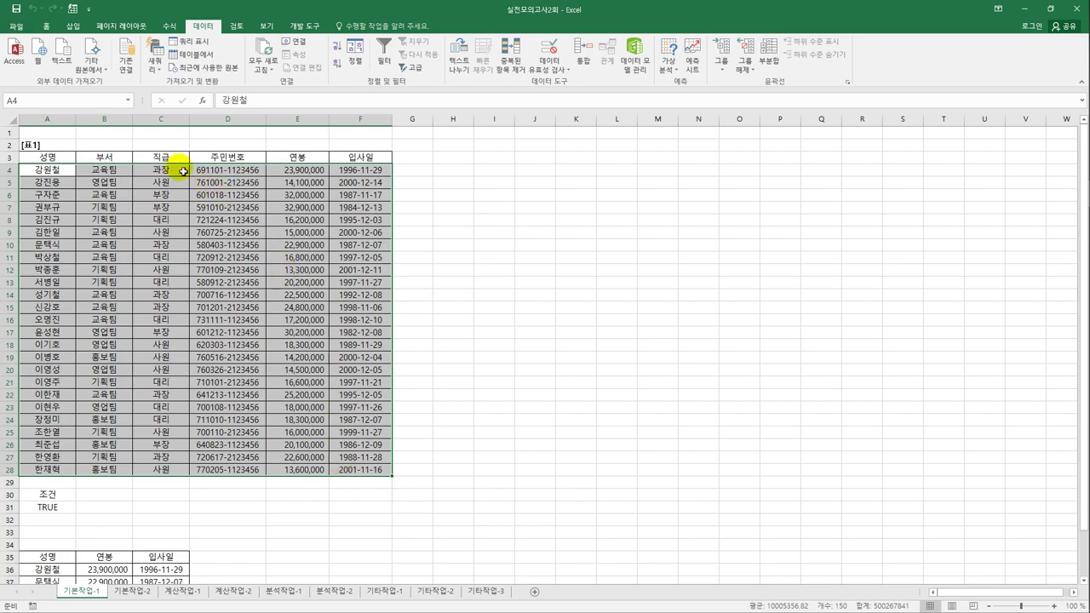
click(48, 32)
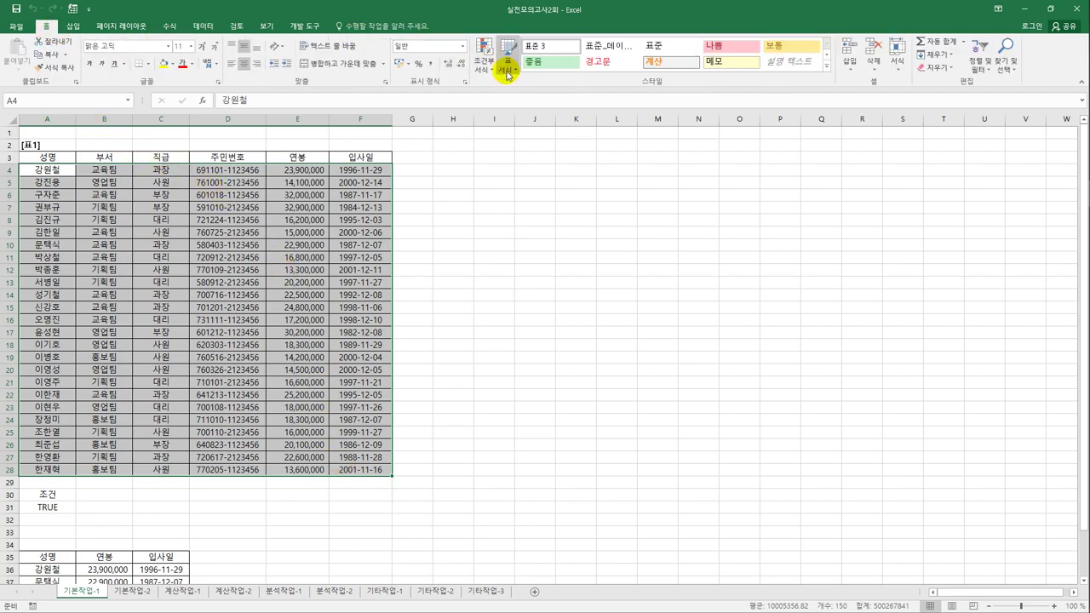
click(487, 68)
click(514, 209)
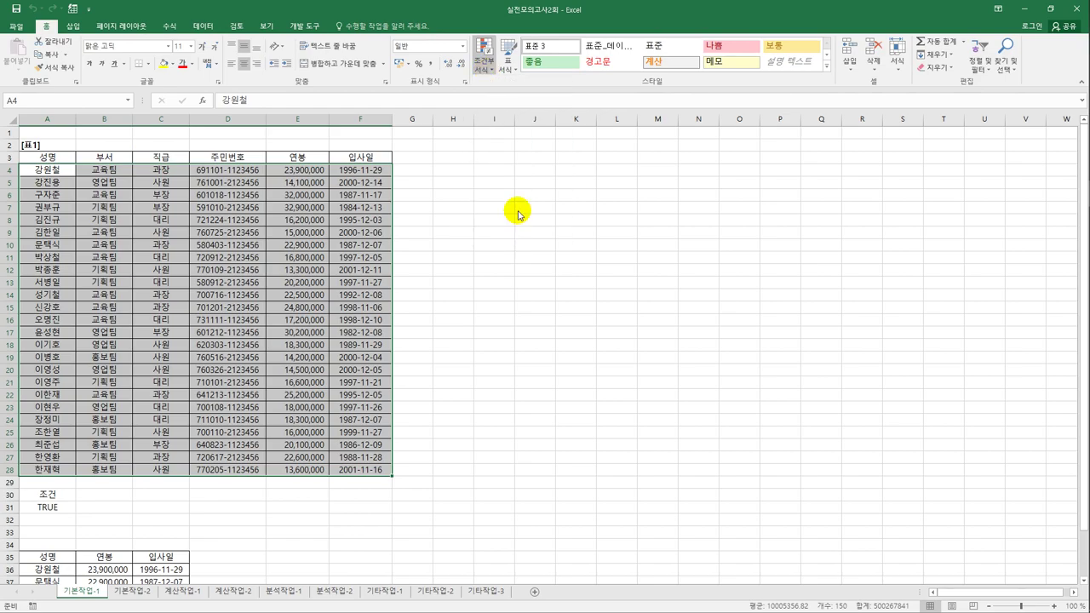
drag(498, 171, 591, 149)
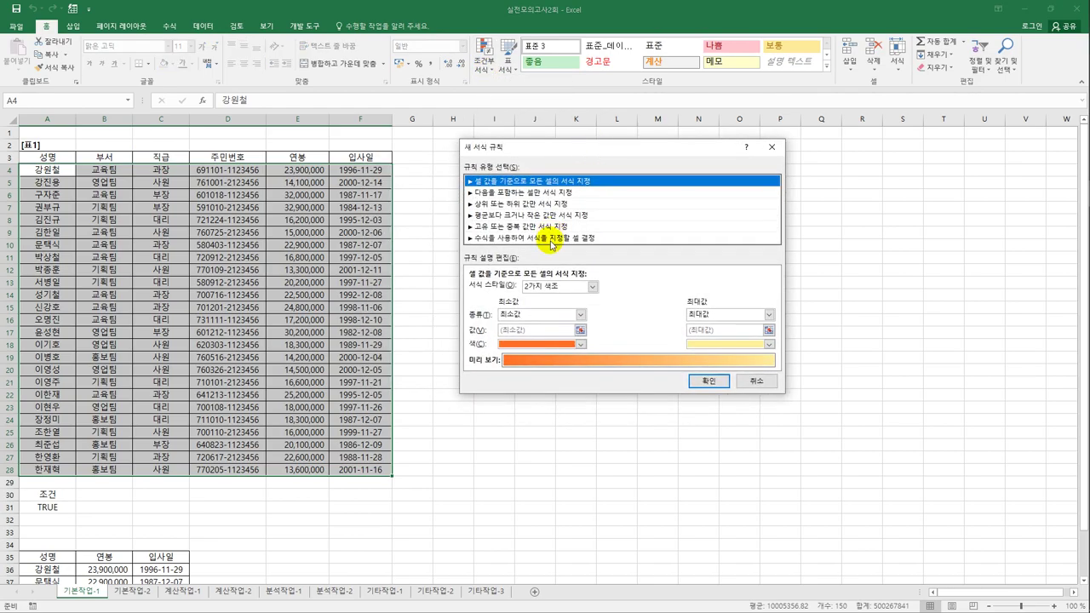
click(555, 238)
click(530, 291)
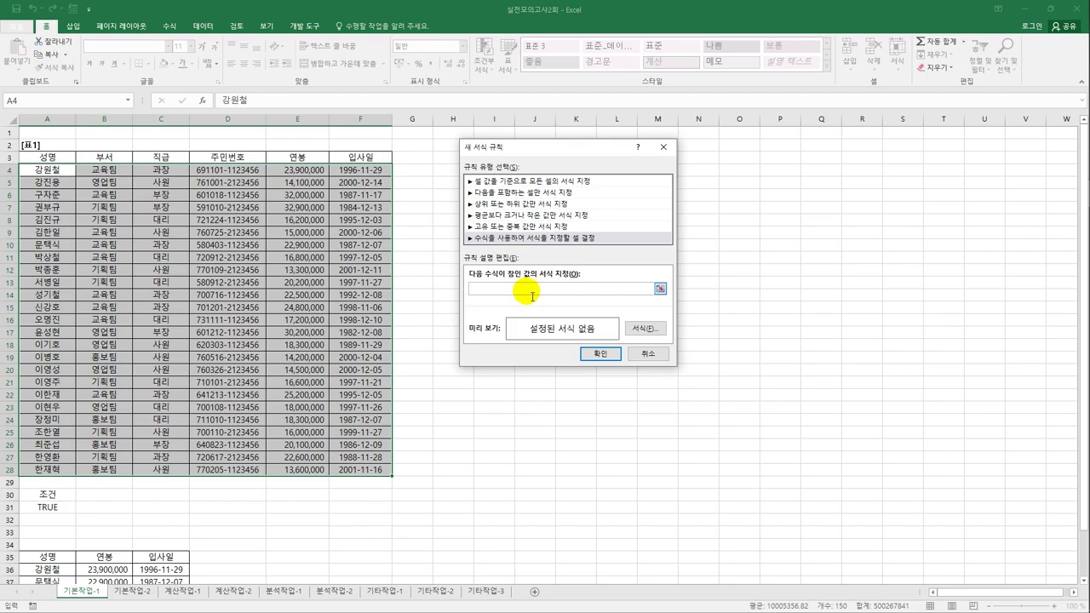
- Begin the rule's formula with an AND function whose first condition is $B4="기획팀", keeping only the column absolute
text(=)
text(and()
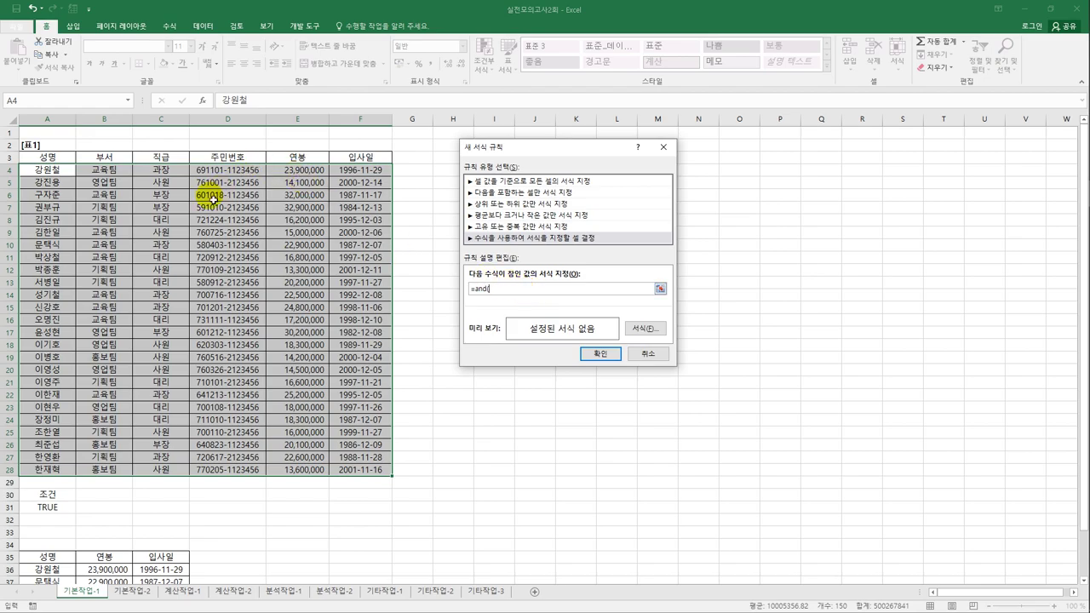
click(96, 171)
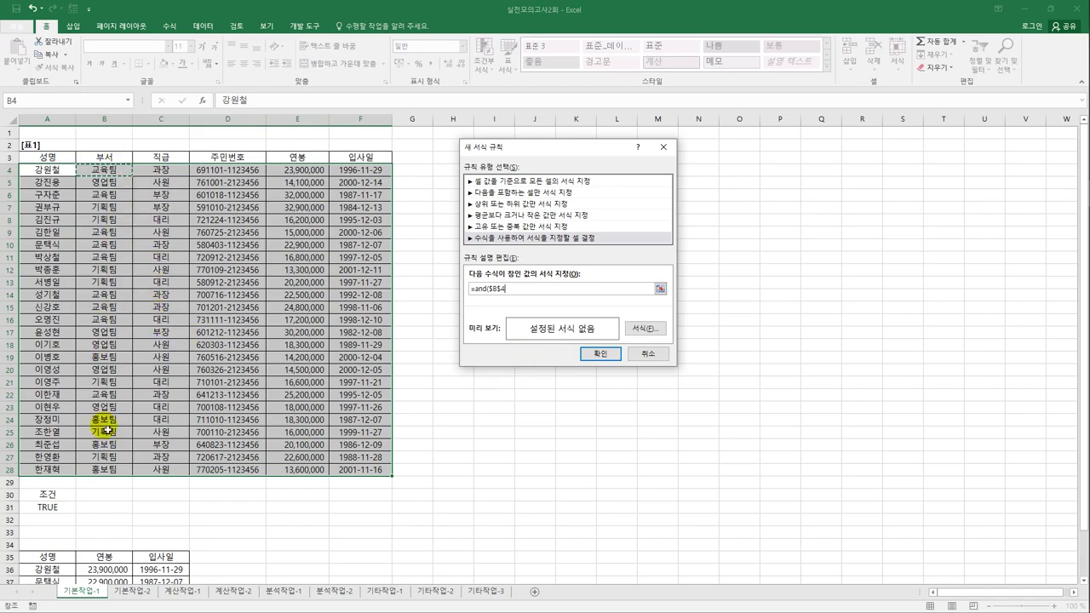
click(515, 290)
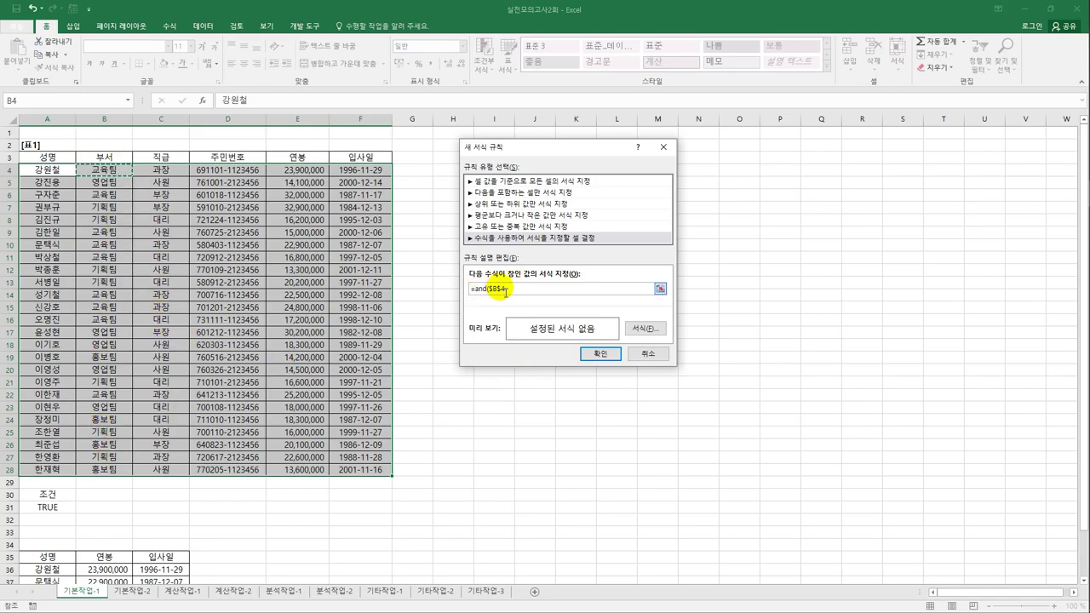
key(BackSpace)
text(=")
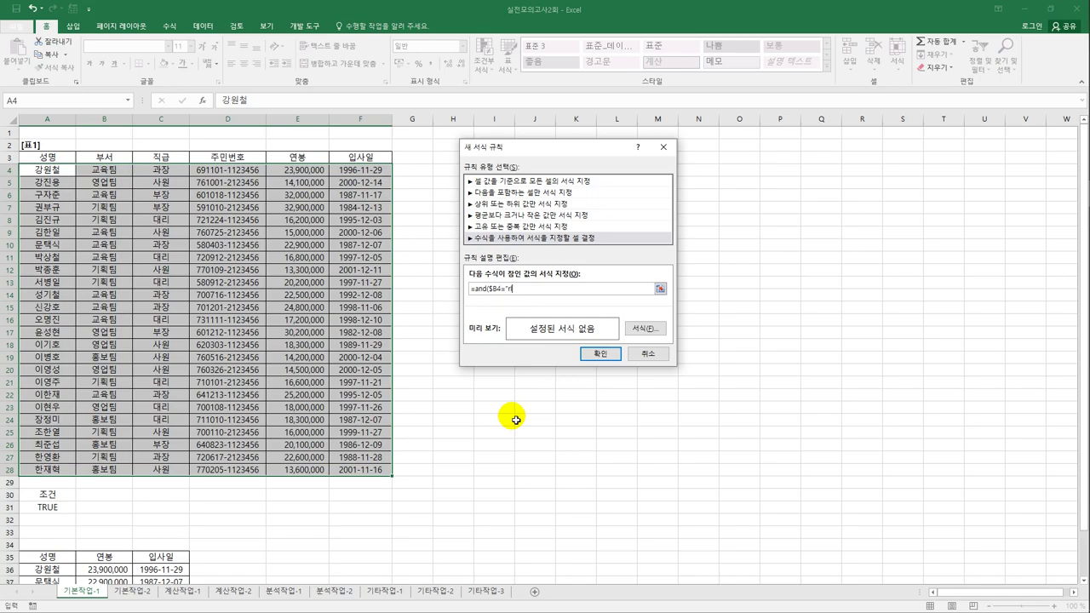
text(기획팀")
- Complete the rule's formula with the second condition year(today())-year($F4)>20, keeping only column F absolute
text(,year(today())
text())
text(-year()
click(373, 173)
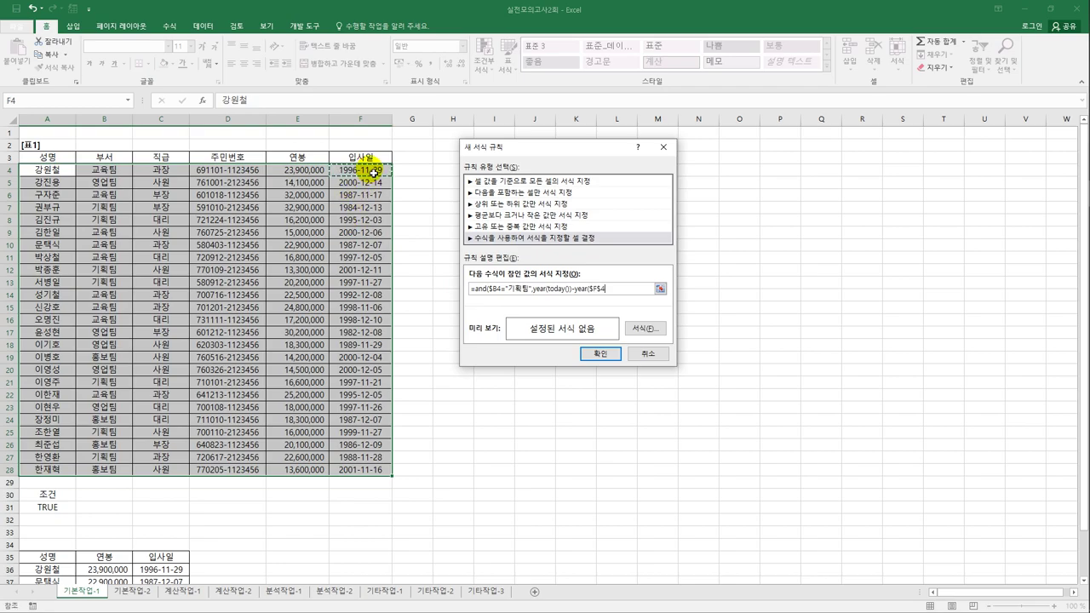
click(601, 295)
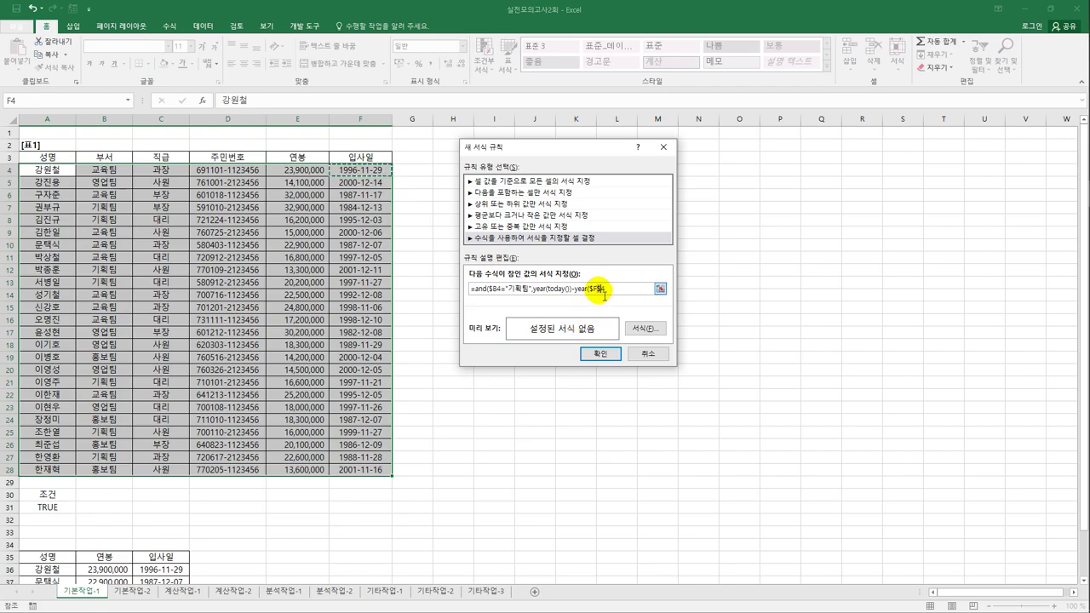
key(BackSpace)
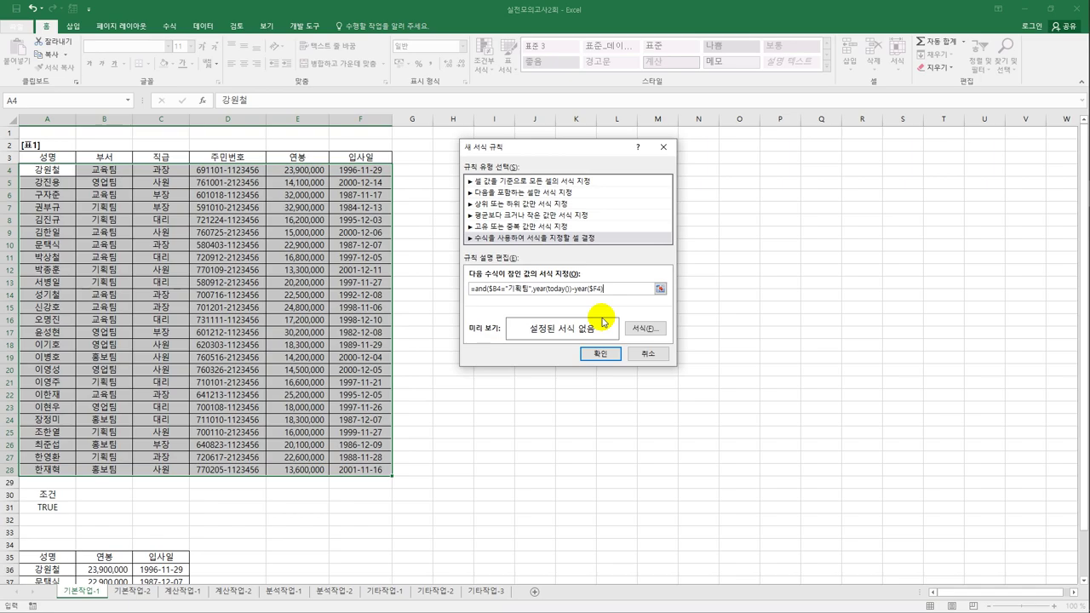
text(>20))
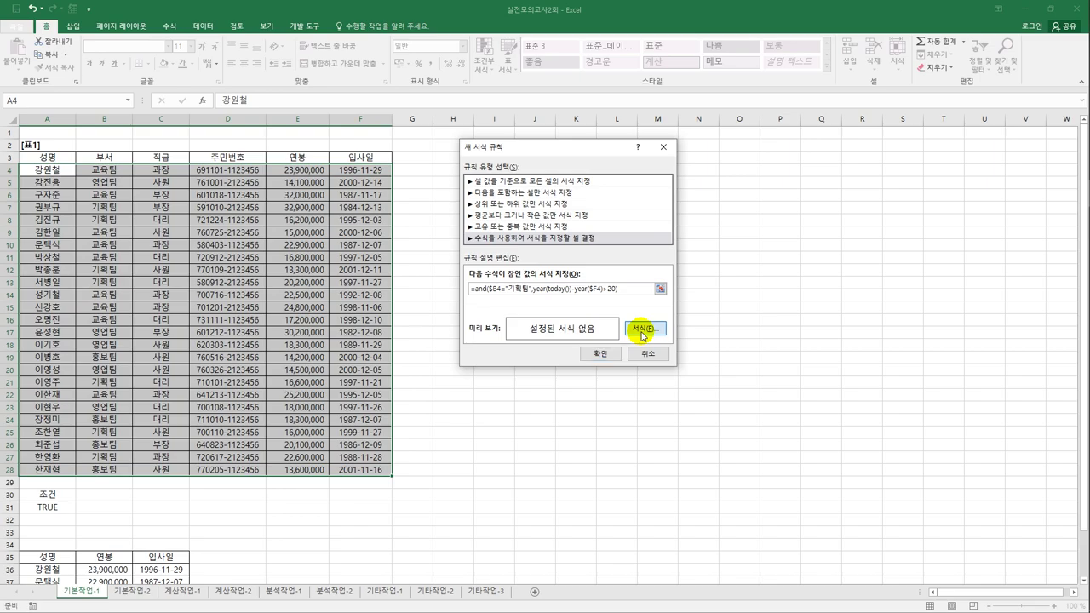
- Set the rule's font format to bold italic (굵은 기울임꼴) in standard blue and apply the rule to the table
click(645, 328)
drag(525, 128, 787, 147)
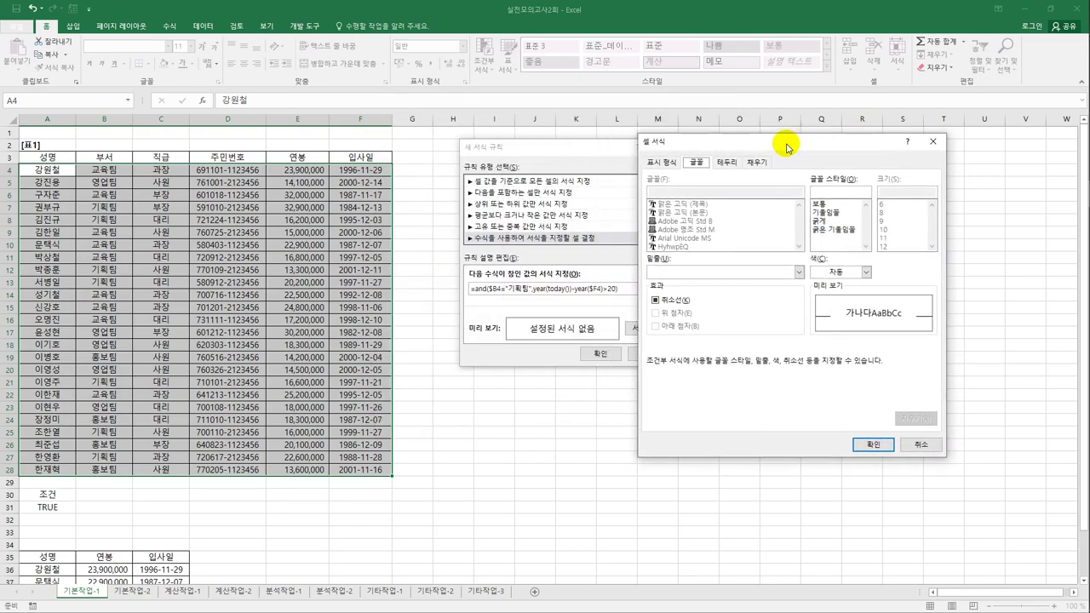
click(831, 230)
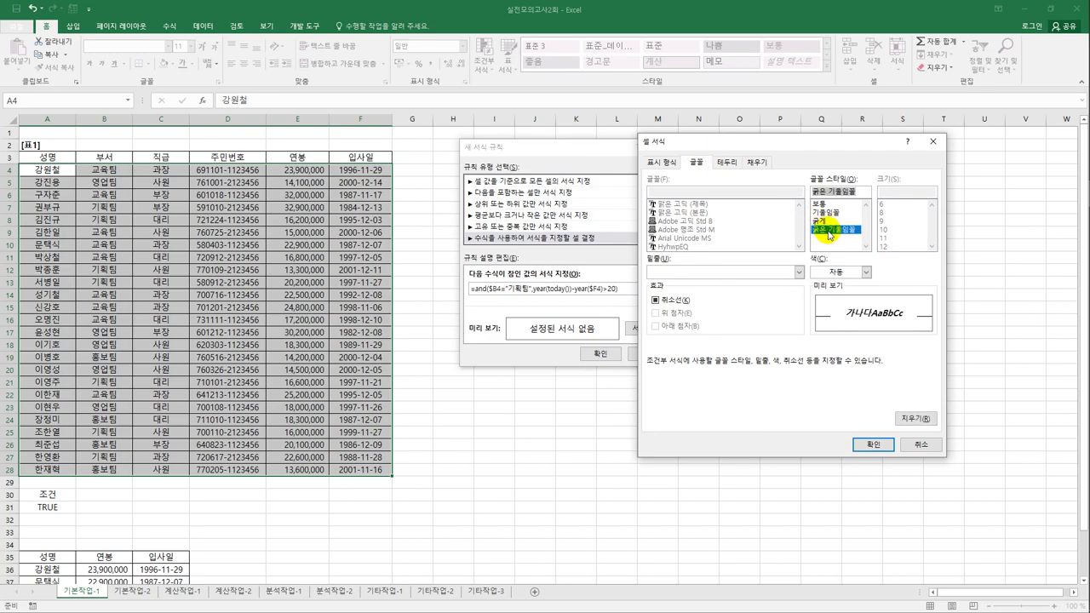
click(866, 272)
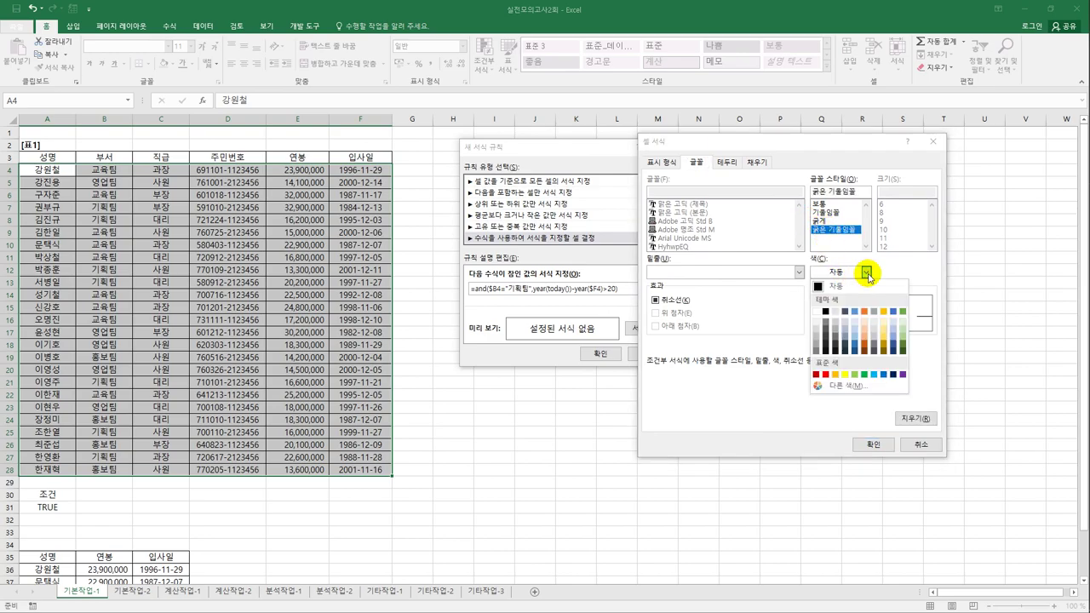
click(884, 375)
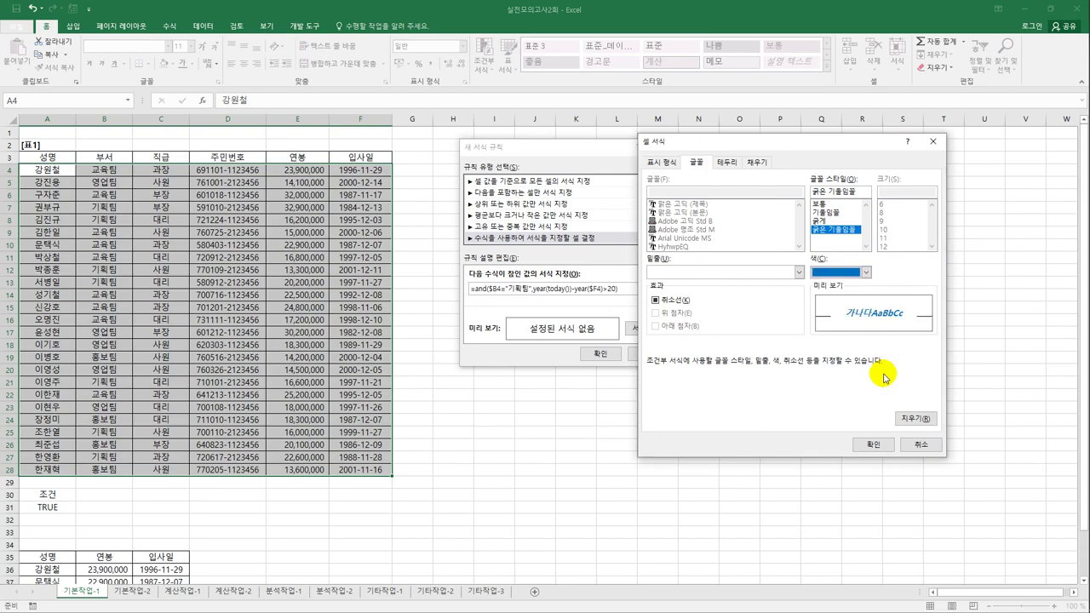
click(873, 444)
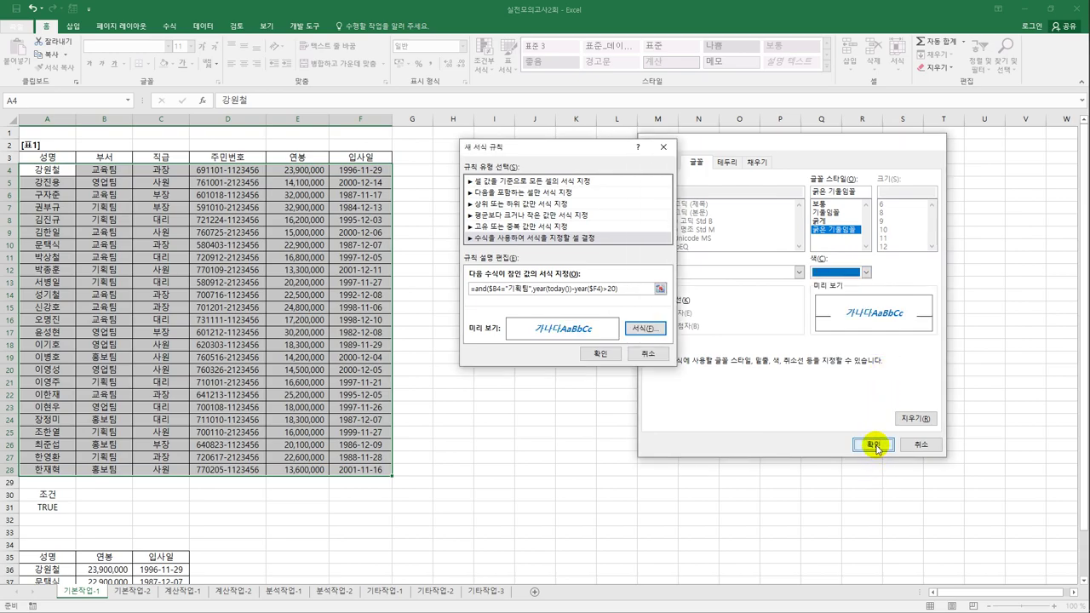
click(618, 354)
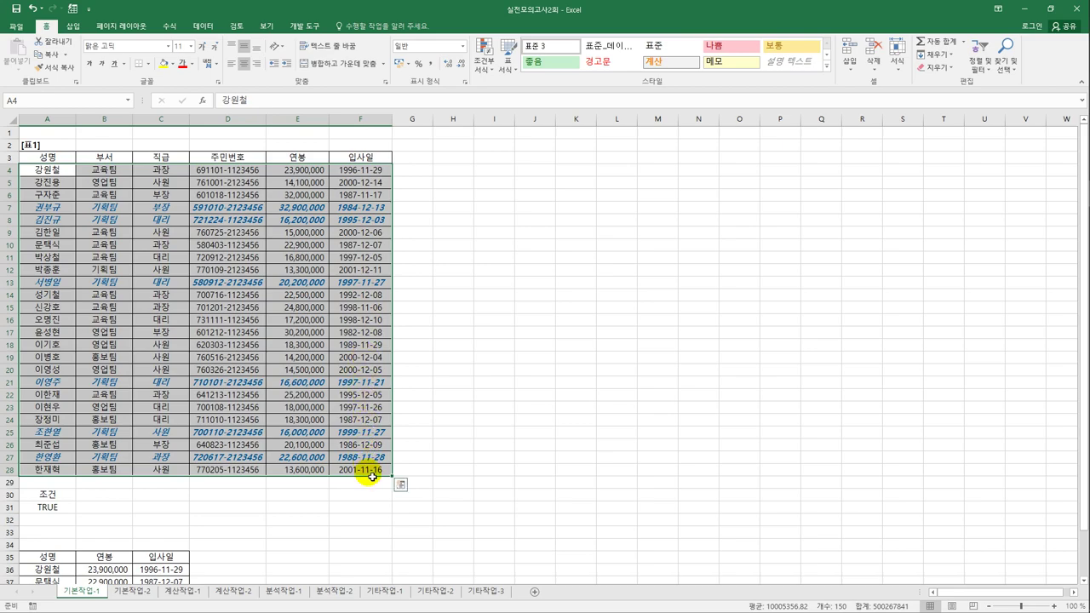
click(438, 460)
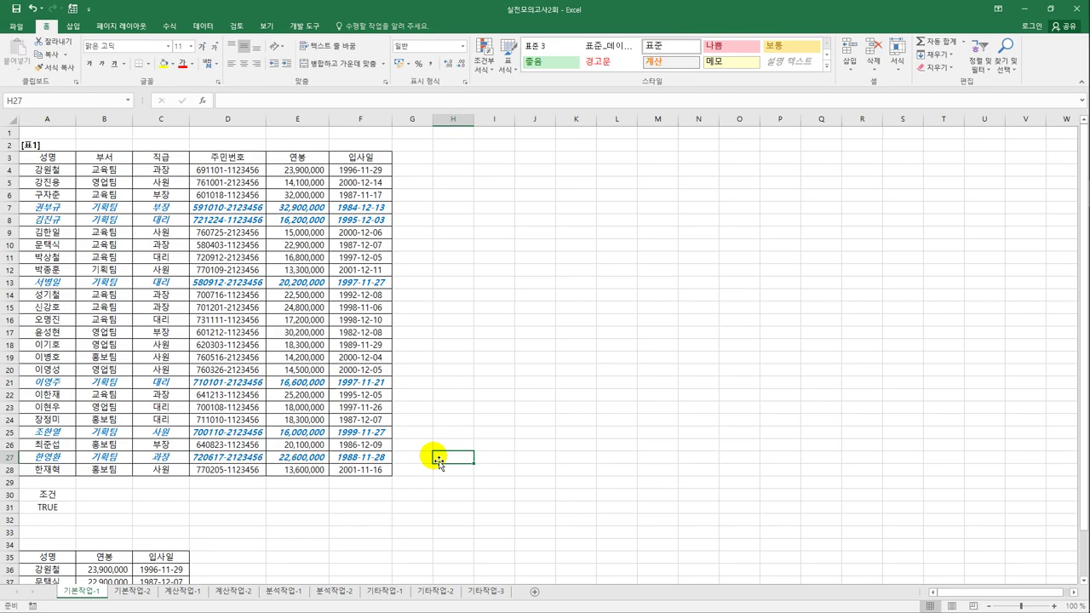
- Set A3:F28 on the 기본작업-2 sheet as the print area
click(152, 593)
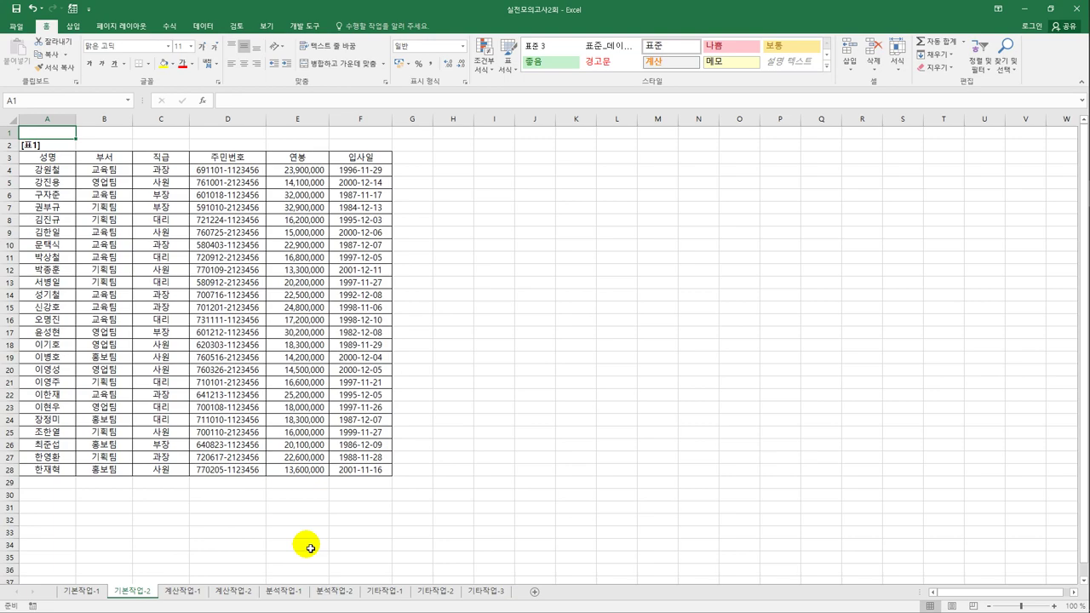
click(63, 160)
drag(63, 160, 349, 472)
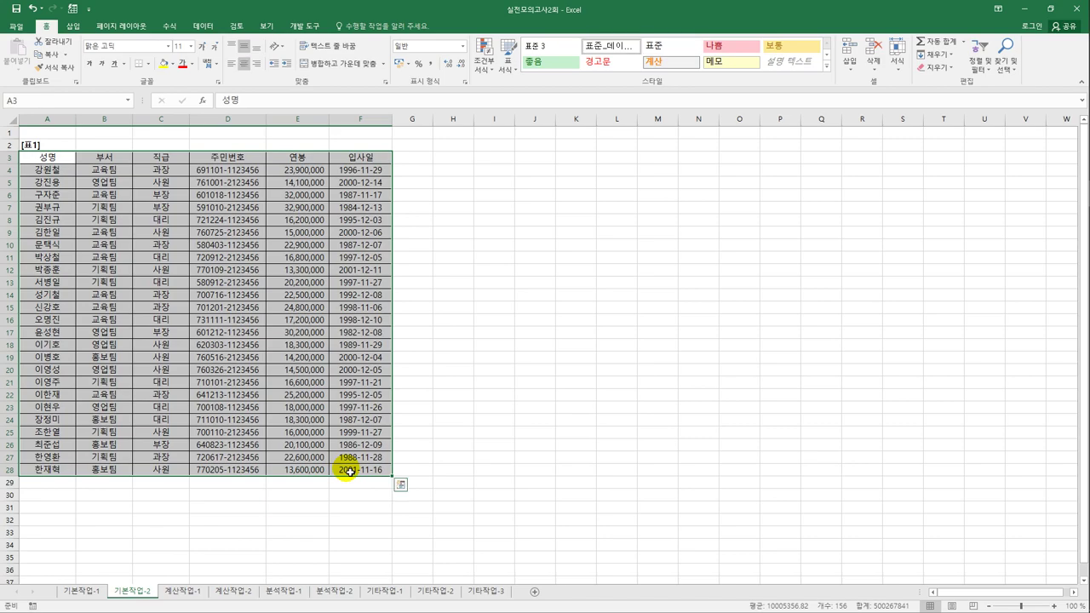
click(126, 28)
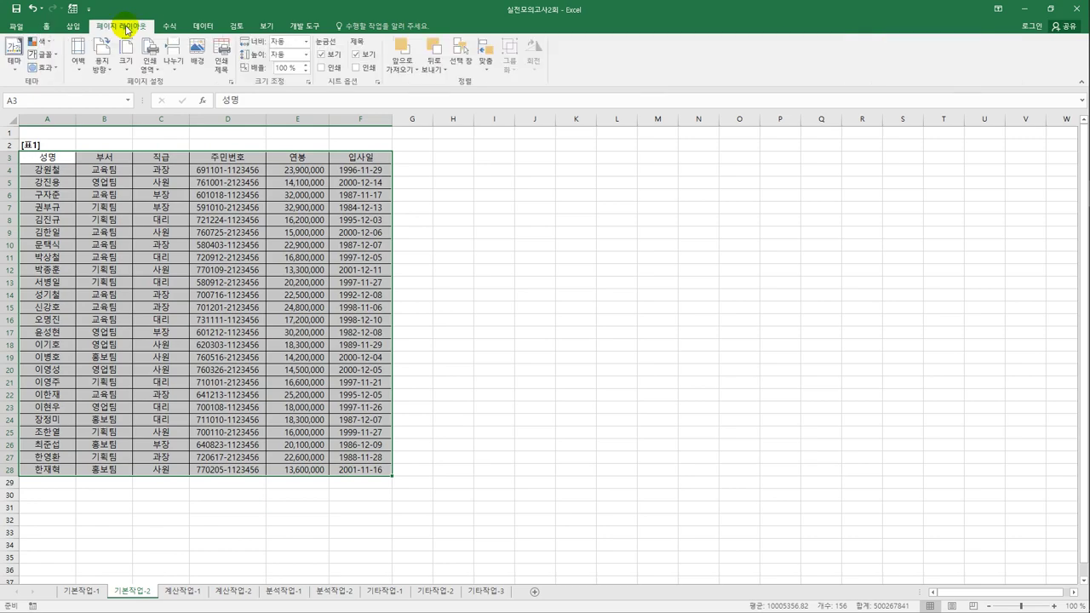
click(150, 67)
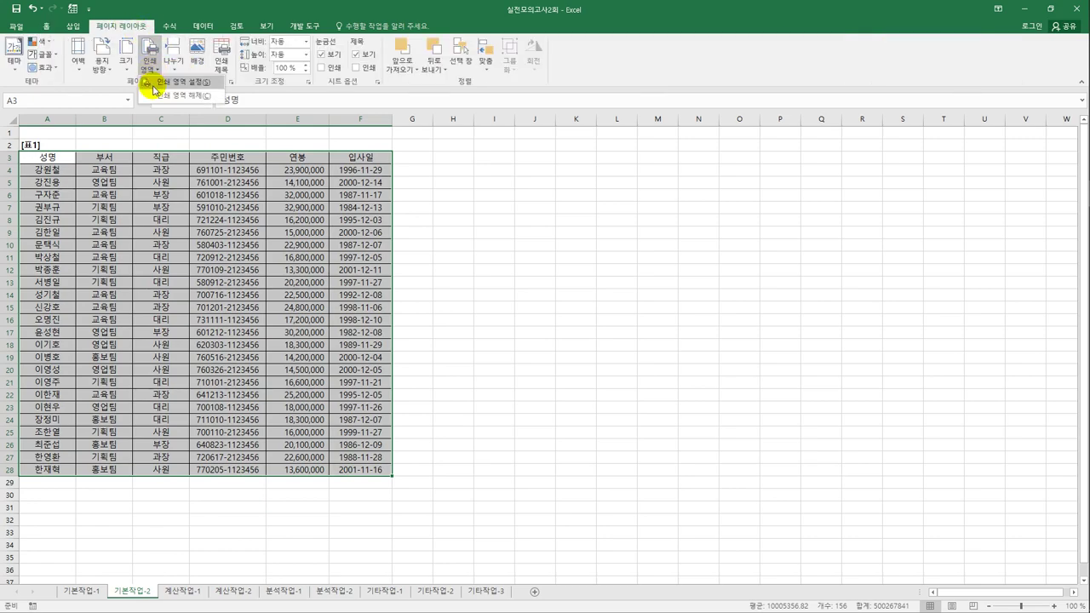
click(168, 85)
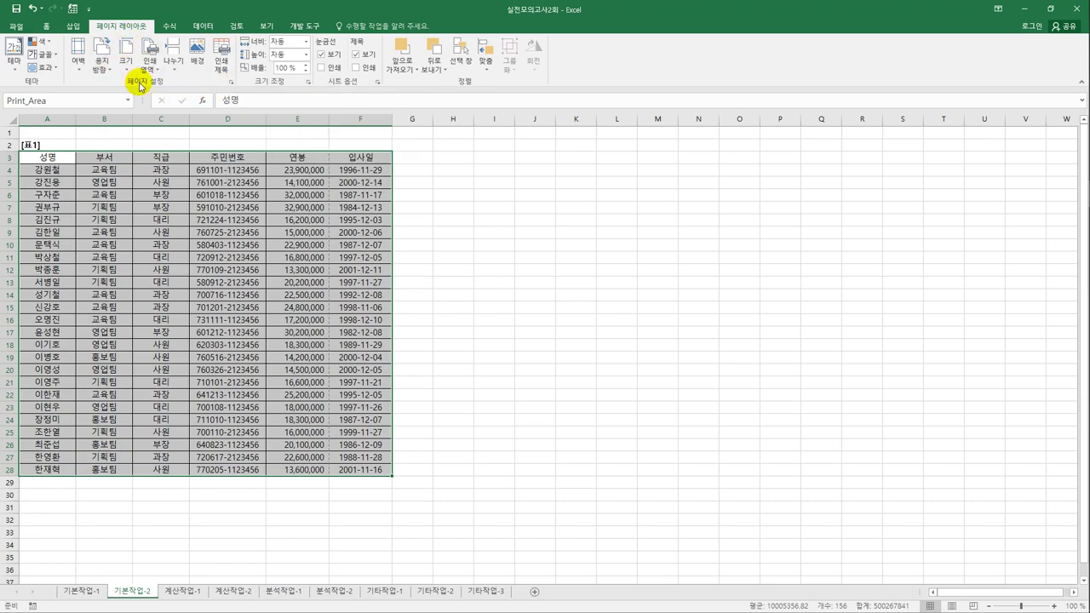
- Apply the narrow (좁게) margin preset and centre the page horizontally (가로) in the page setup
click(78, 64)
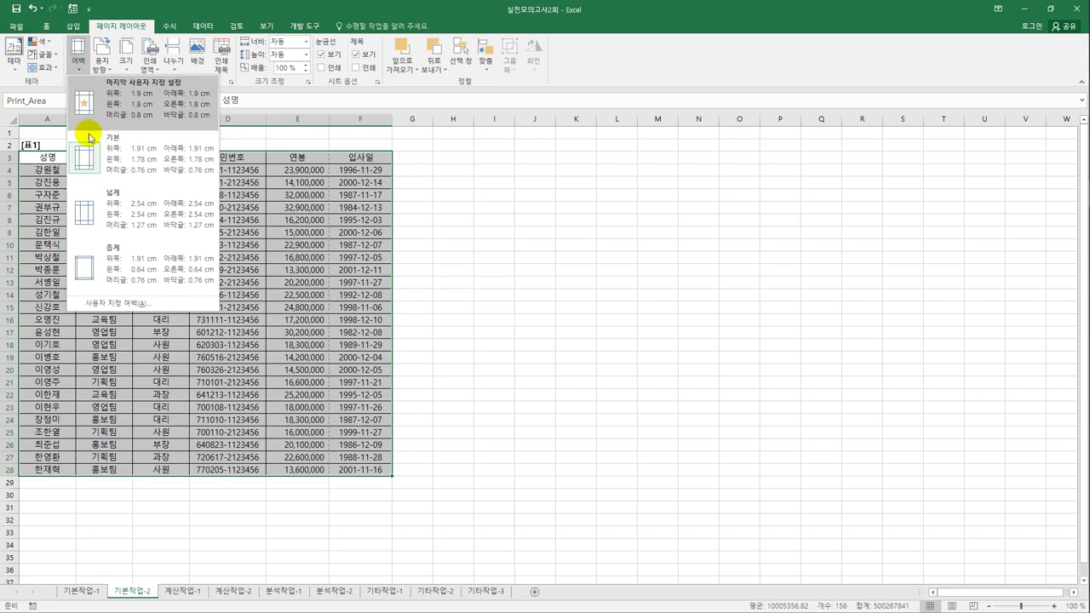
click(129, 267)
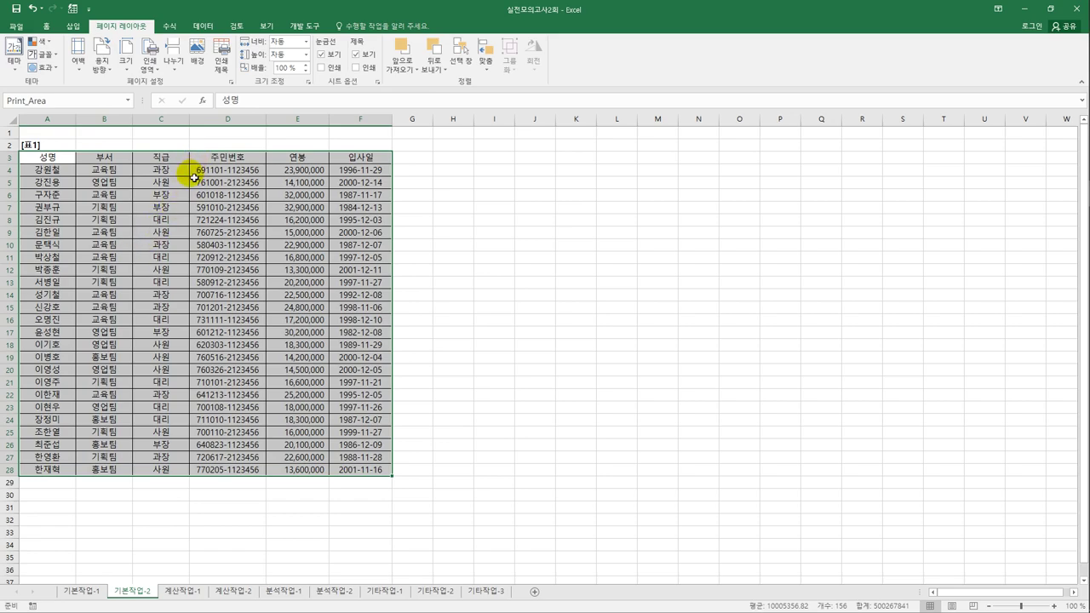
click(230, 81)
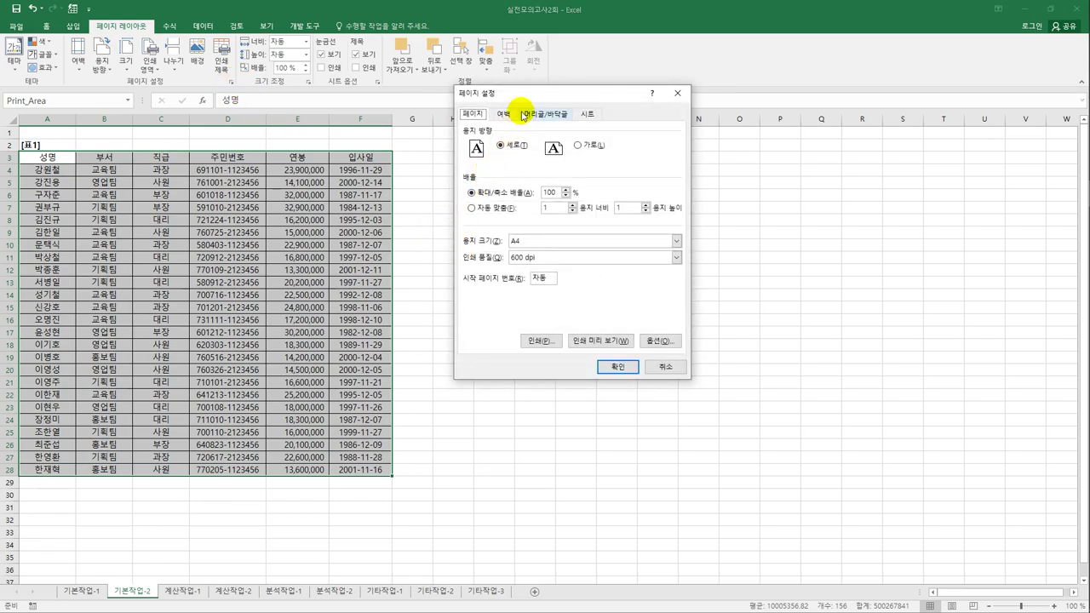
click(506, 115)
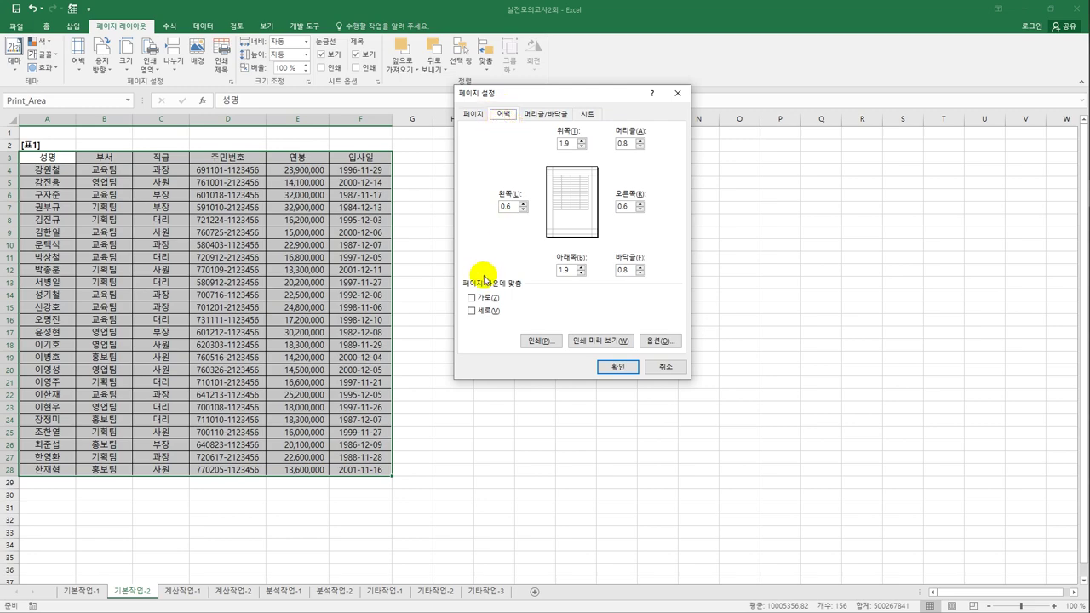
click(483, 299)
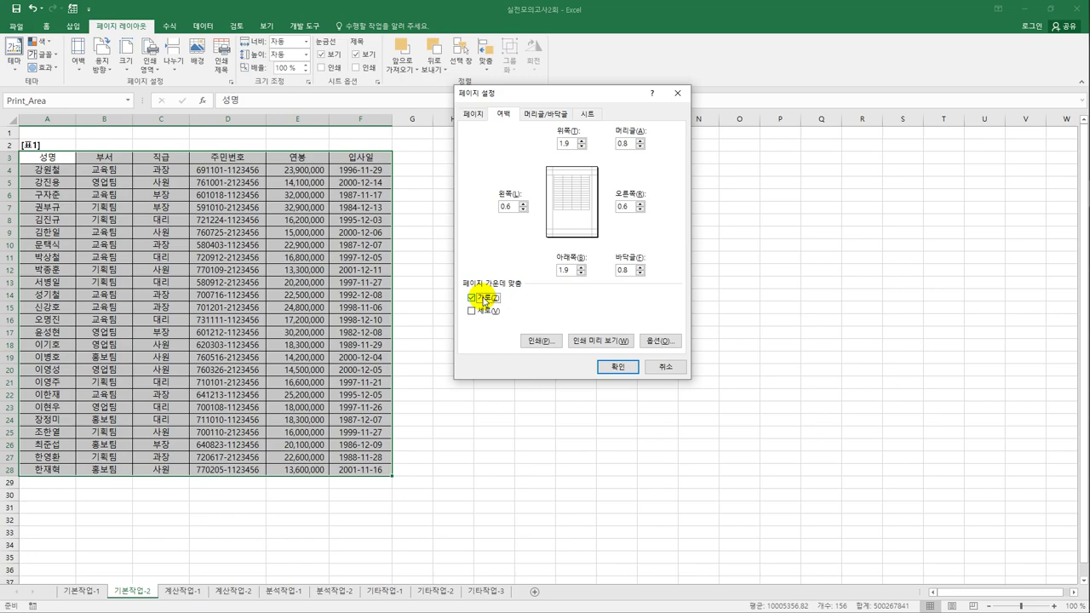
- Start a custom footer whose right section (오른쪽 구역) reads "출력일 : " followed by the current date code &[날짜]
click(542, 117)
click(589, 202)
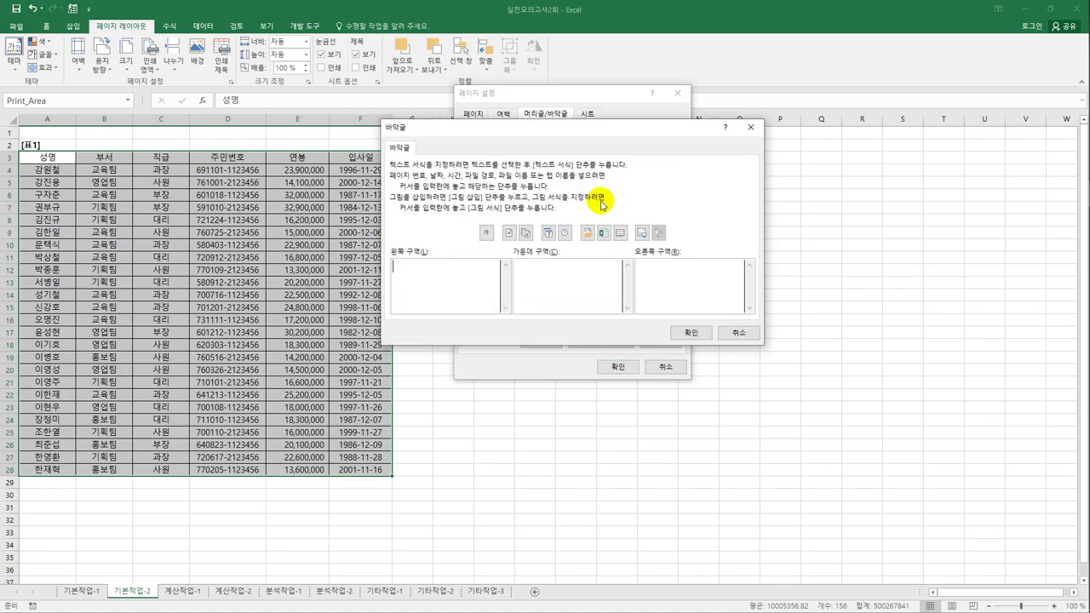
click(647, 287)
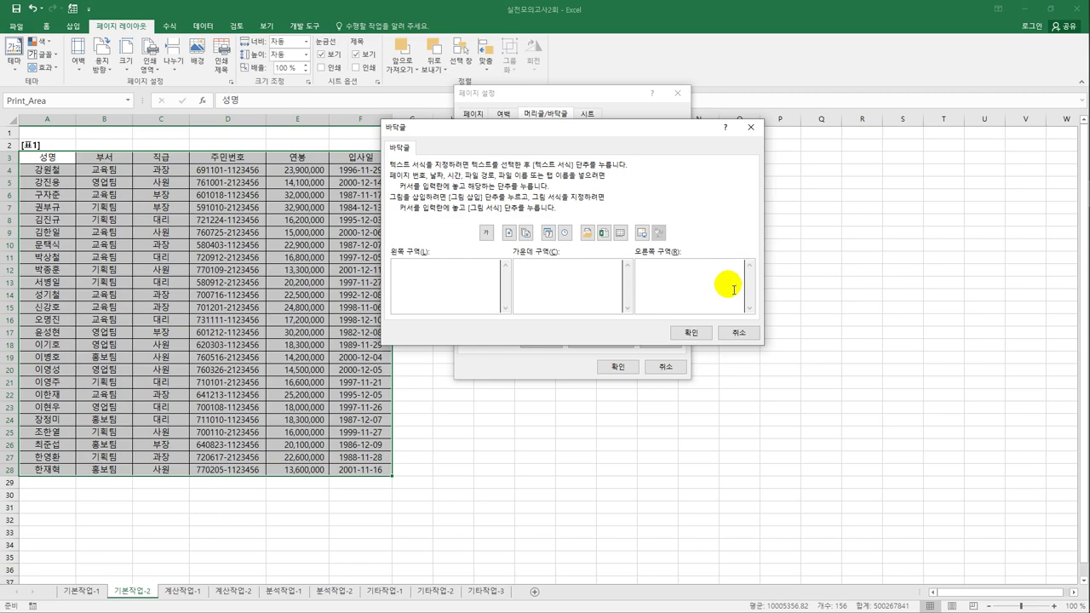
text(c)
key(BackSpace)
text(줄력일)
text( :)
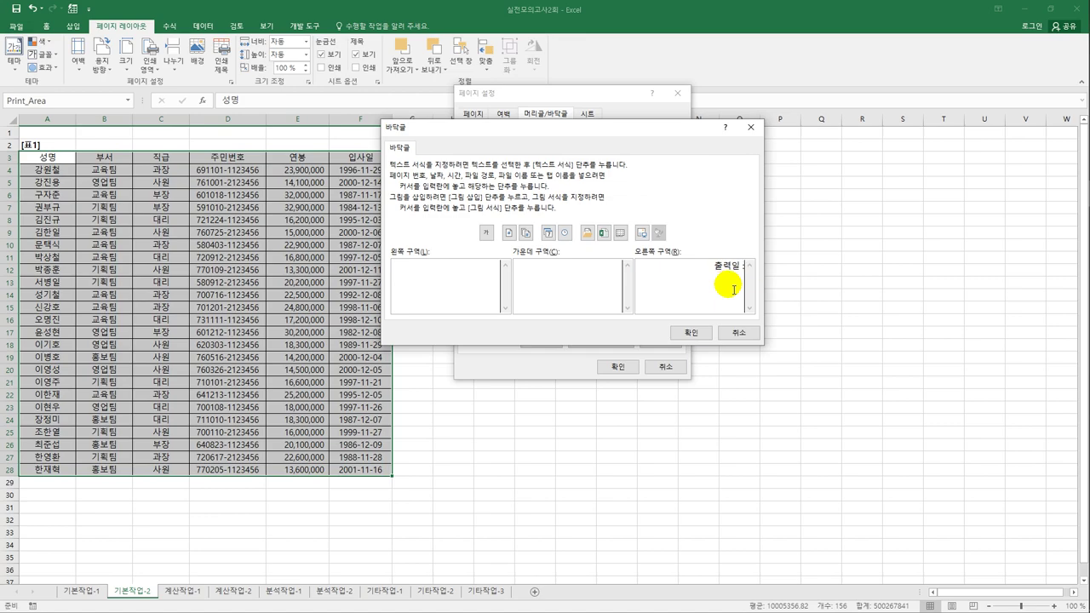
click(550, 235)
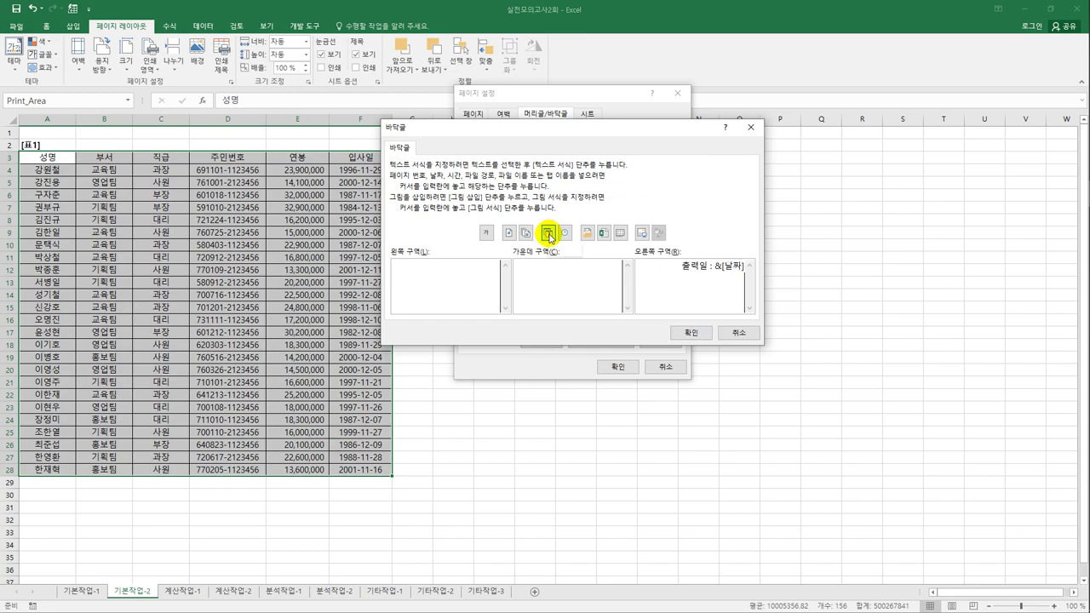
- Add ", 출력시간 : " and the current time code &[시간] to the right footer section, and accept the footer
text(, 출력시간 )
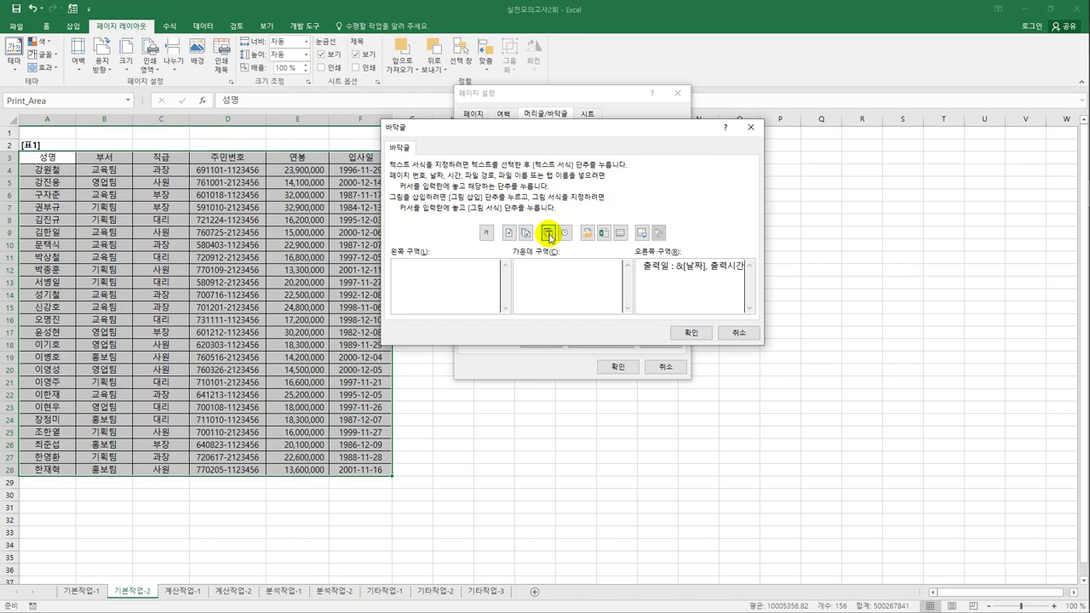
text(:)
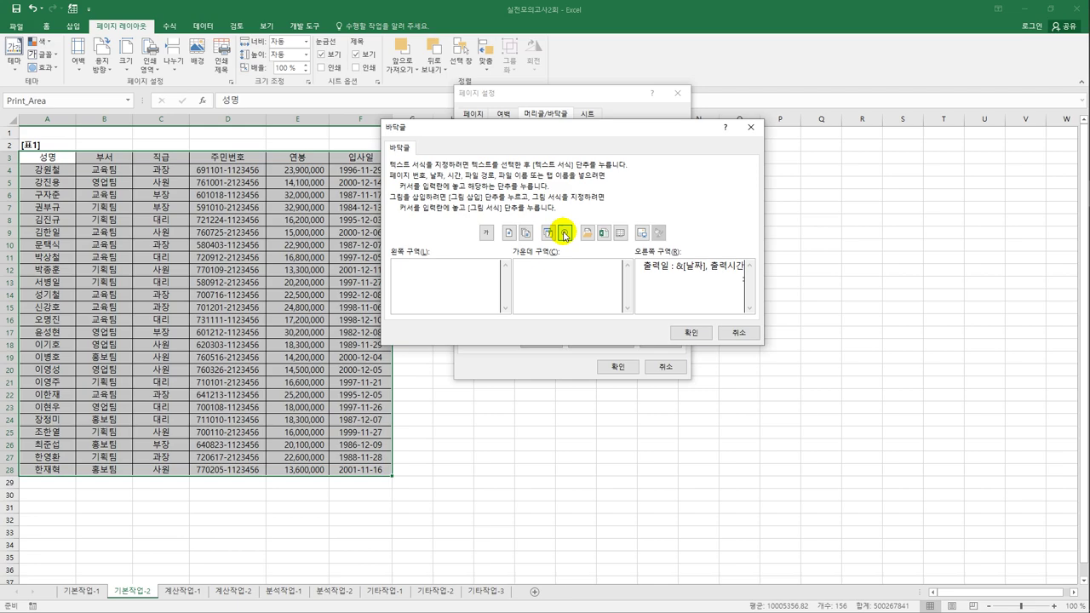
click(564, 236)
click(692, 333)
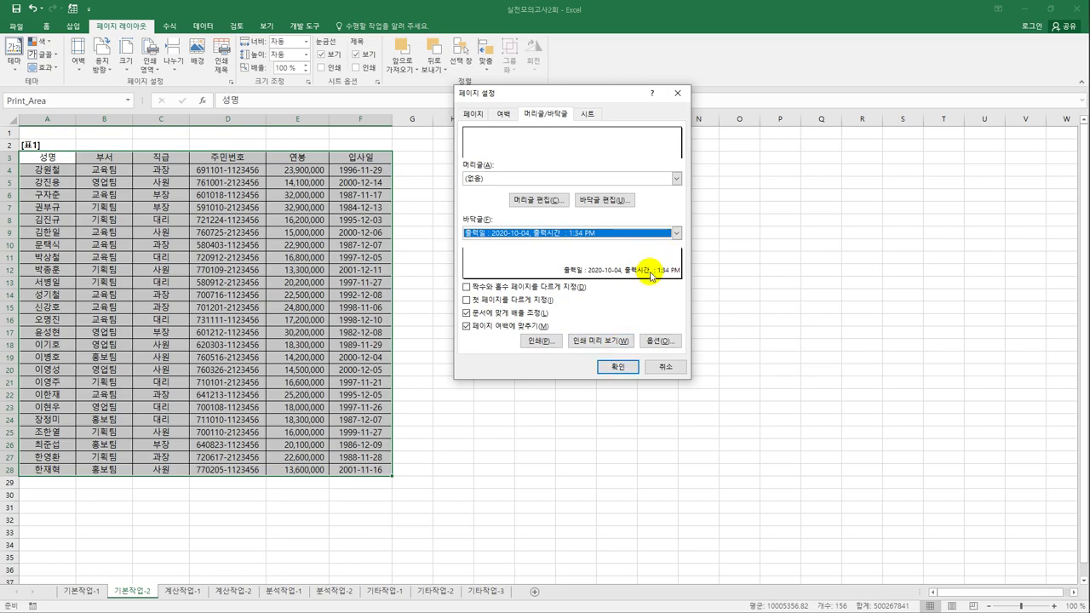
- Remove the extra space between 출력시간 and its colon in the right footer section, and accept the footer and page setup
click(611, 201)
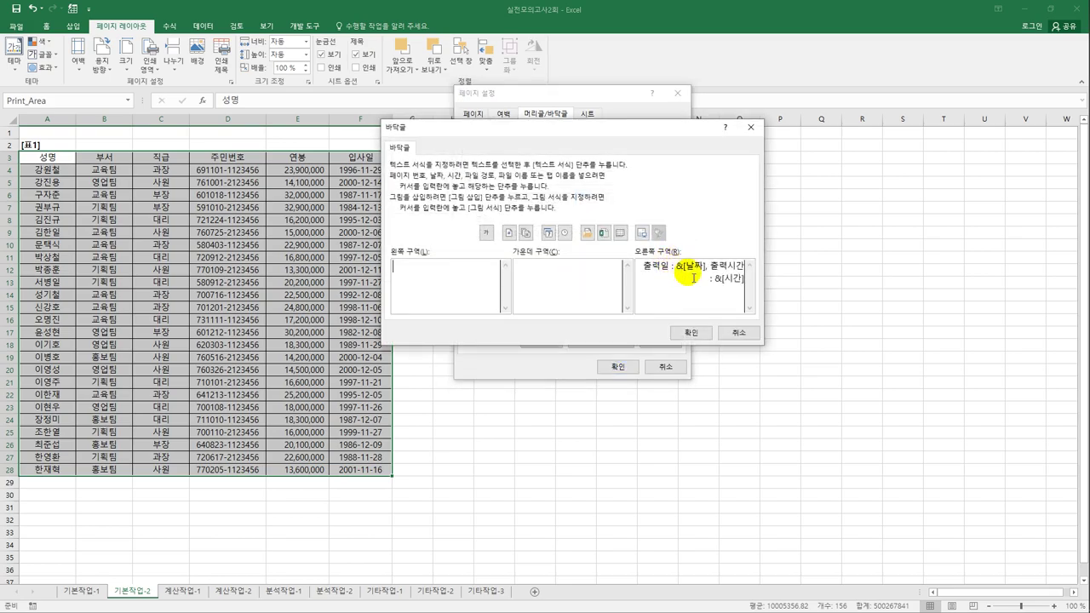
click(712, 278)
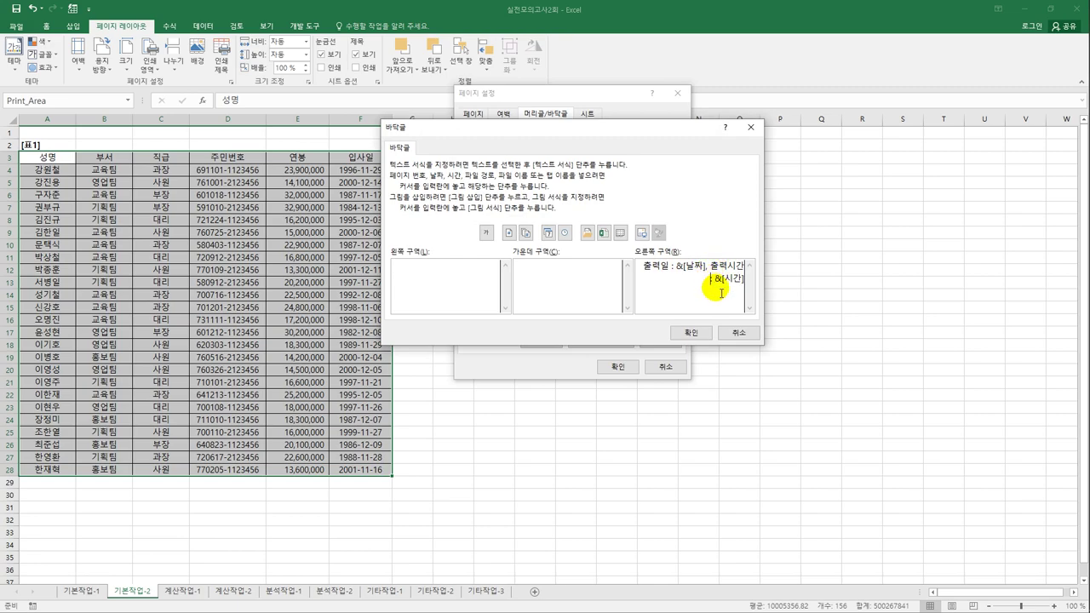
text(:)
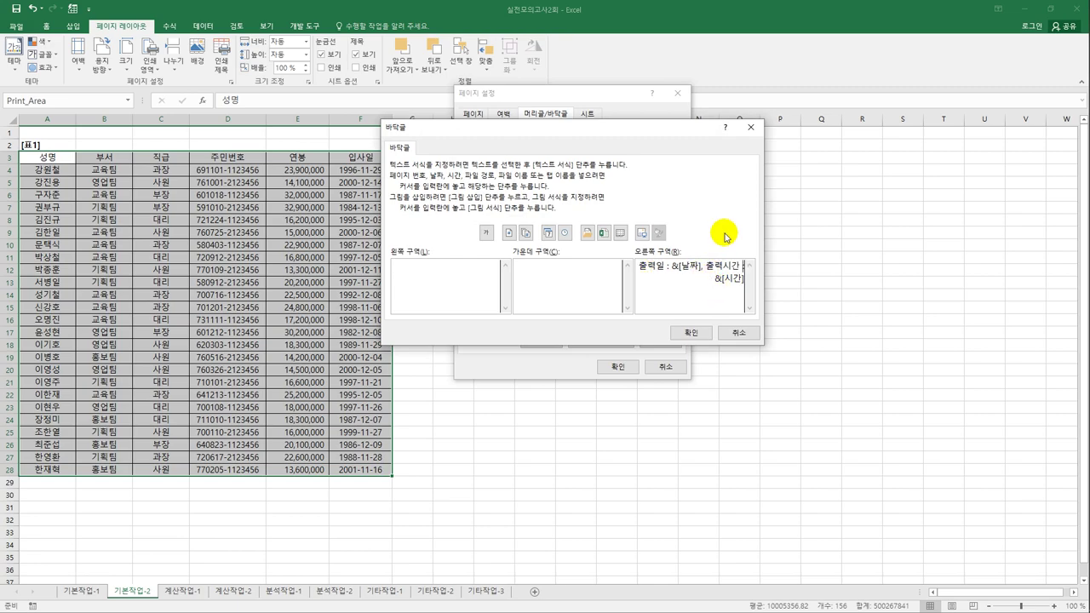
click(691, 332)
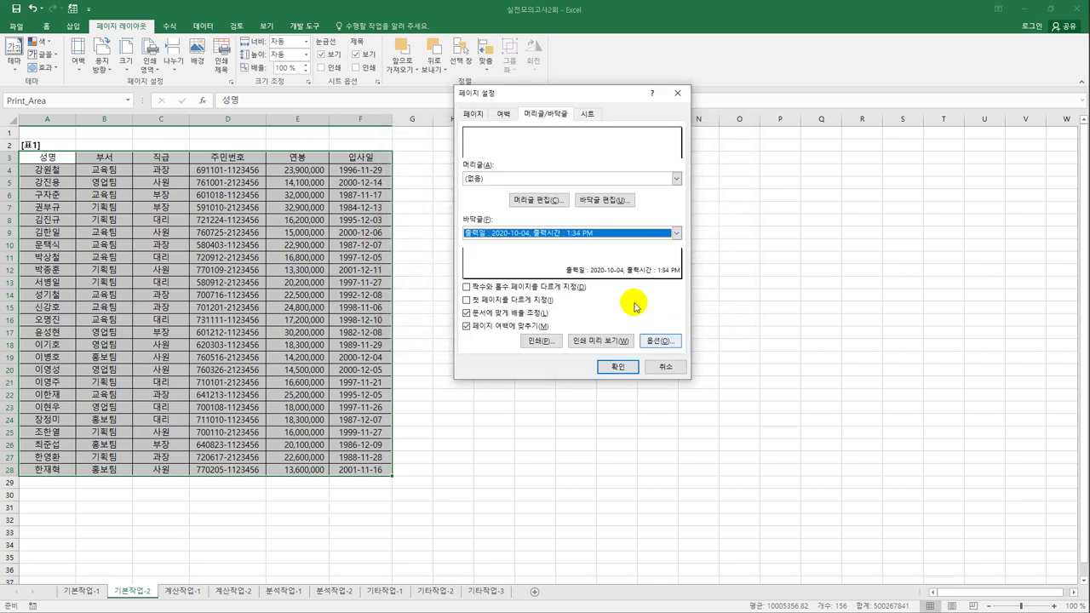
click(635, 367)
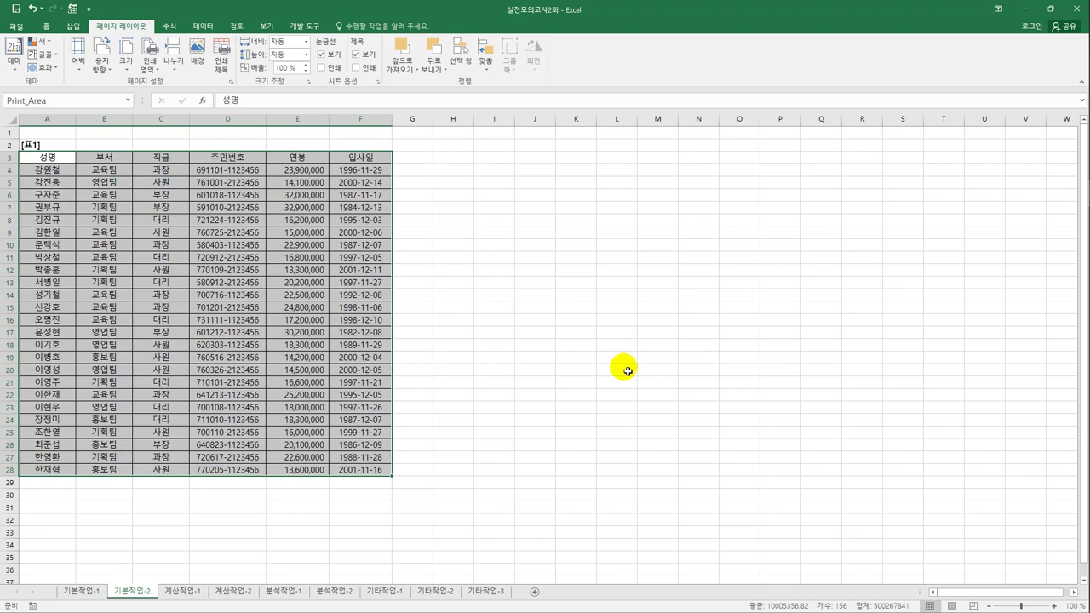
- Check the print preview of the 기본작업-2 sheet for the table's placement and footer, and return to the worksheet
click(14, 28)
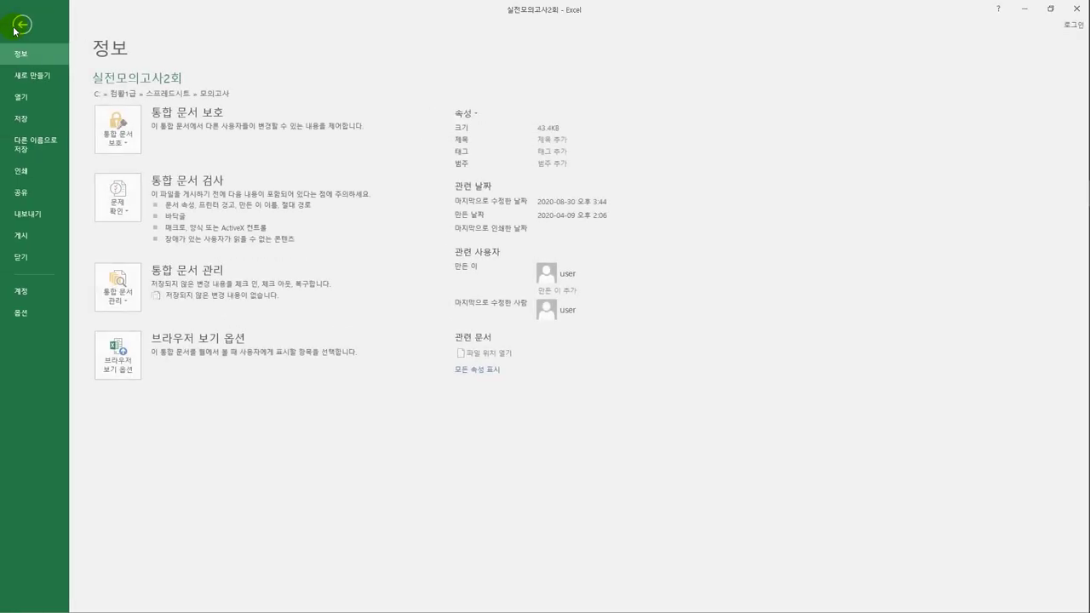
click(21, 171)
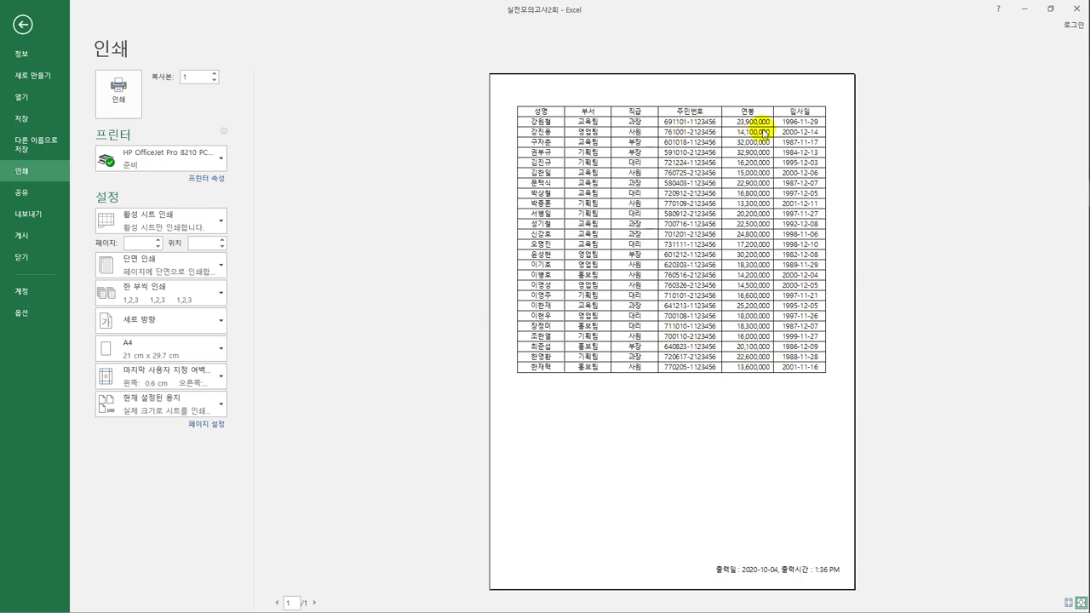
click(21, 25)
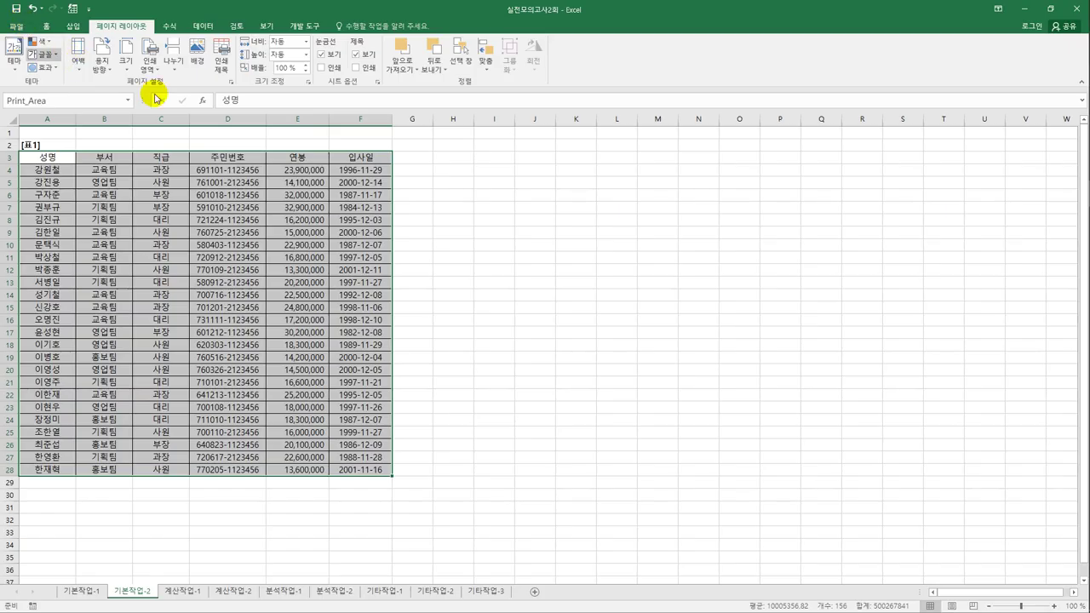
click(494, 269)
click(59, 135)
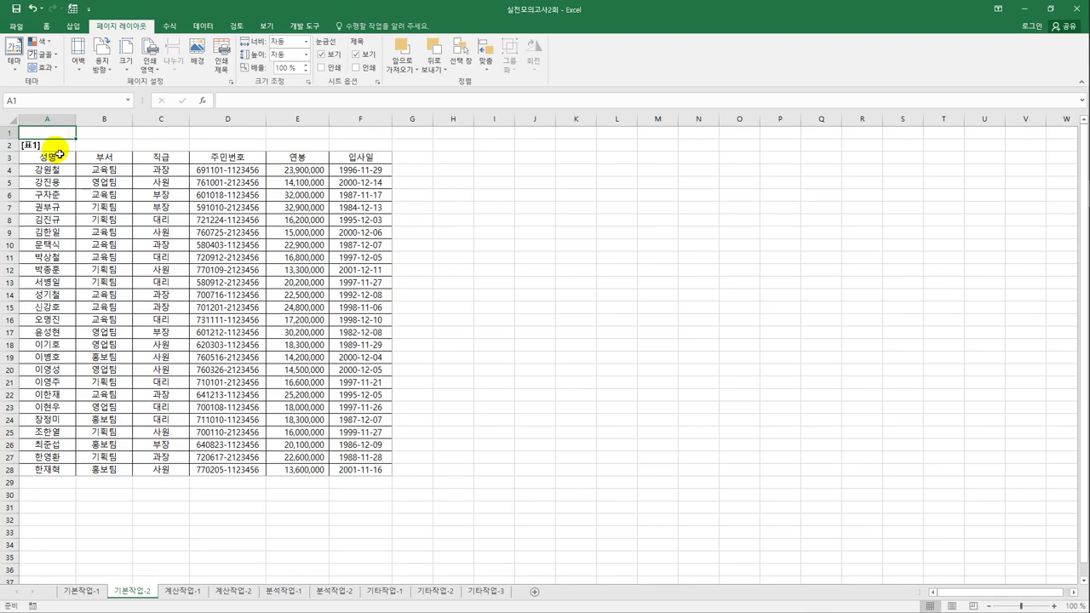
- Examine the [표1] 베스트셀러 result range B3:E5 and its category headings on the 계산작업-1 sheet
click(183, 594)
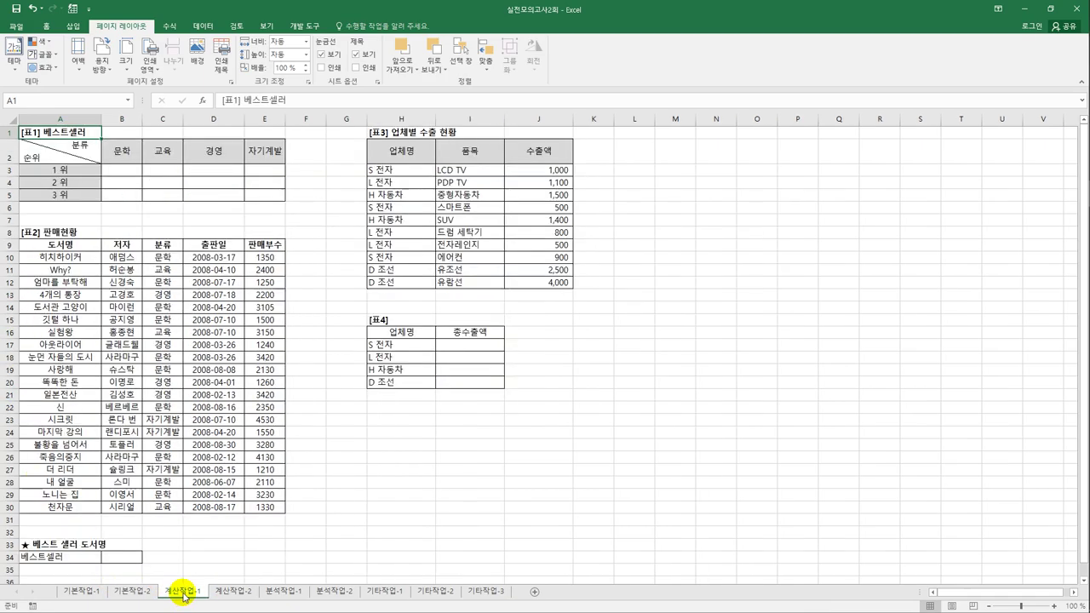
click(117, 169)
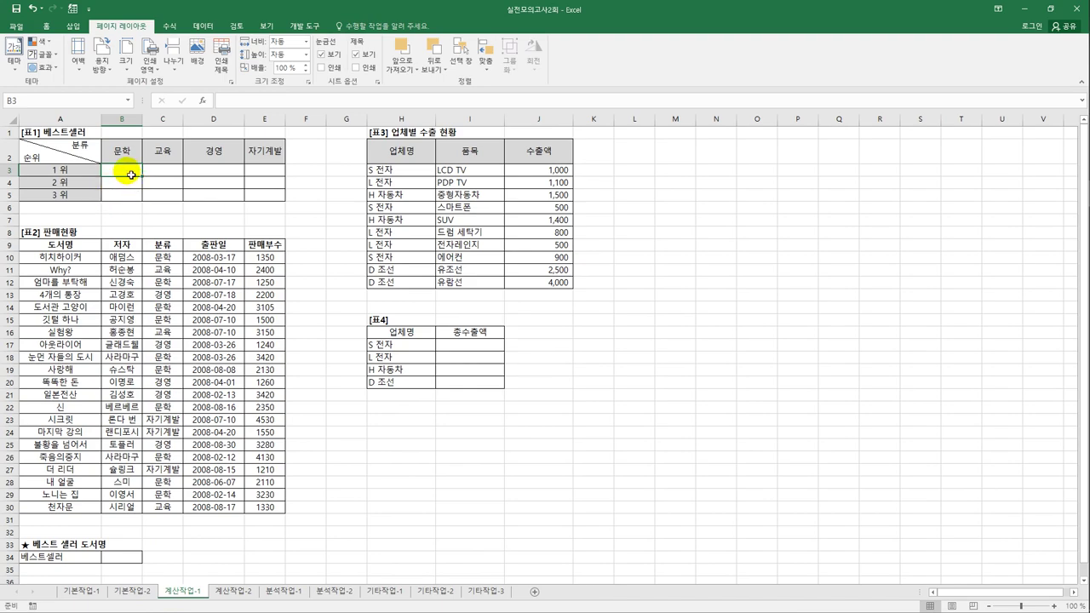
drag(131, 174, 275, 205)
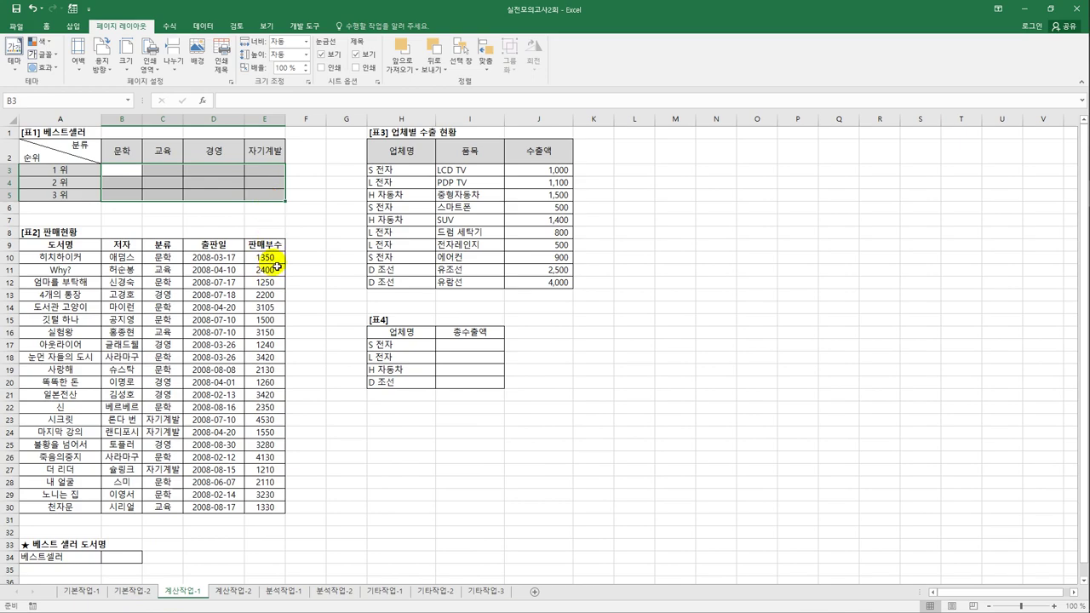
click(126, 150)
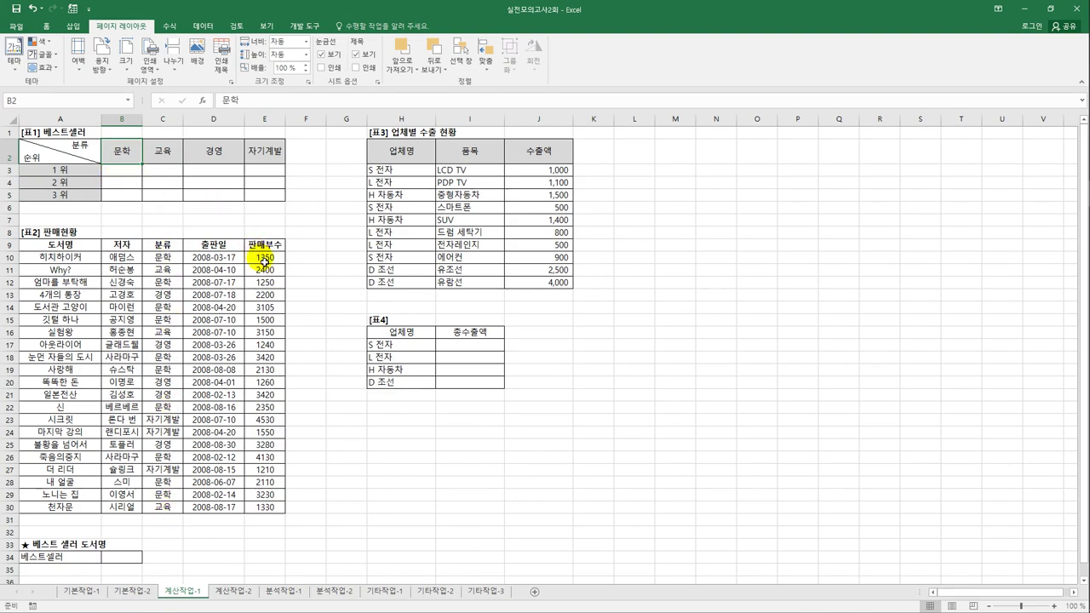
click(125, 176)
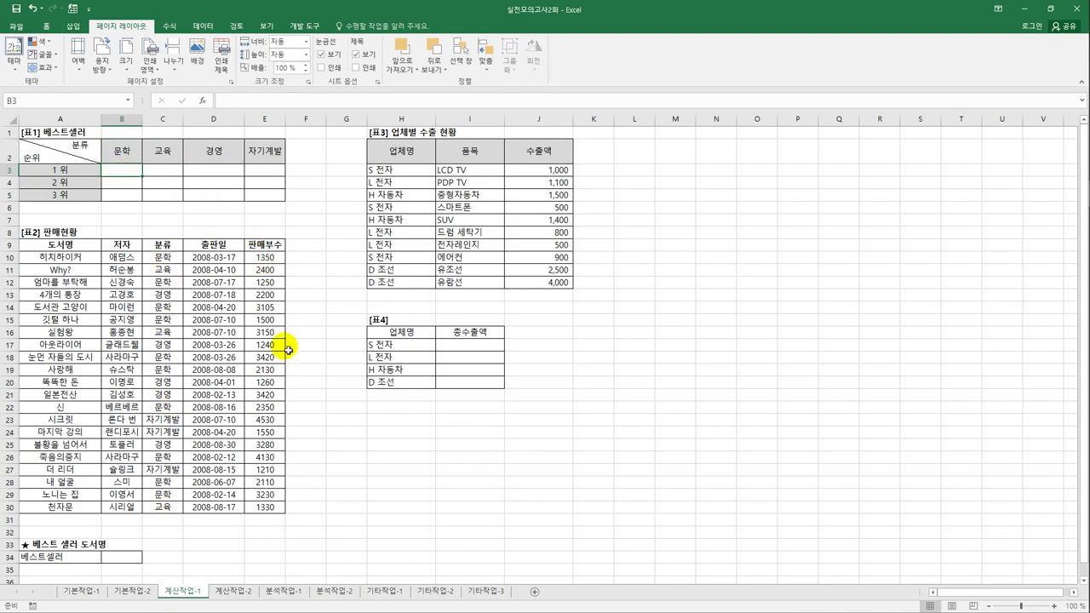
click(138, 184)
click(134, 196)
click(174, 155)
click(214, 150)
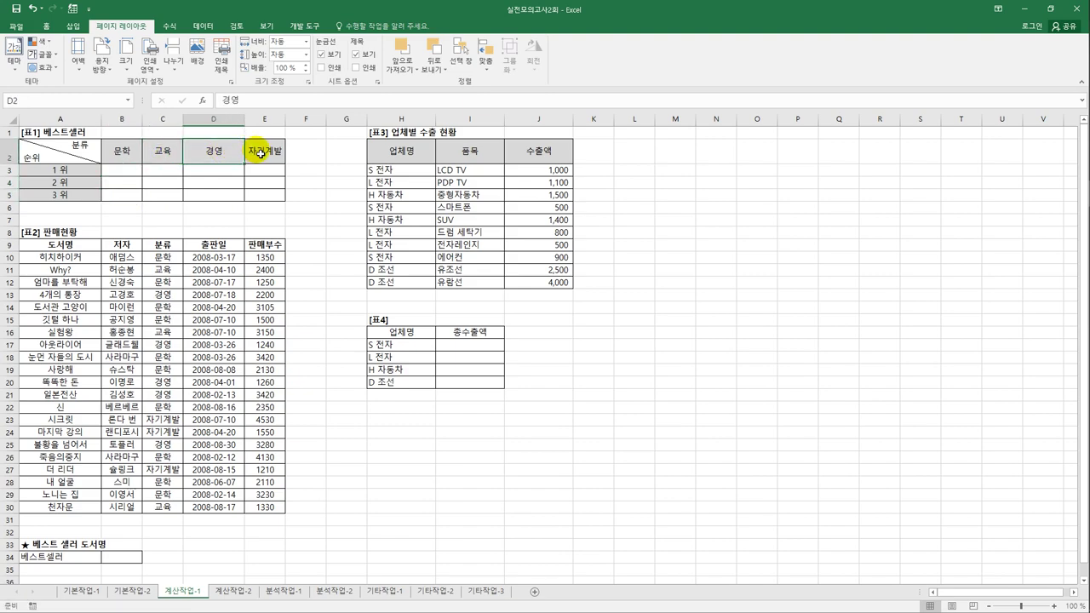
click(256, 150)
- Begin a formula in B3 (문학, 1위) with a LARGE function that has an IF function nested as its array
click(121, 170)
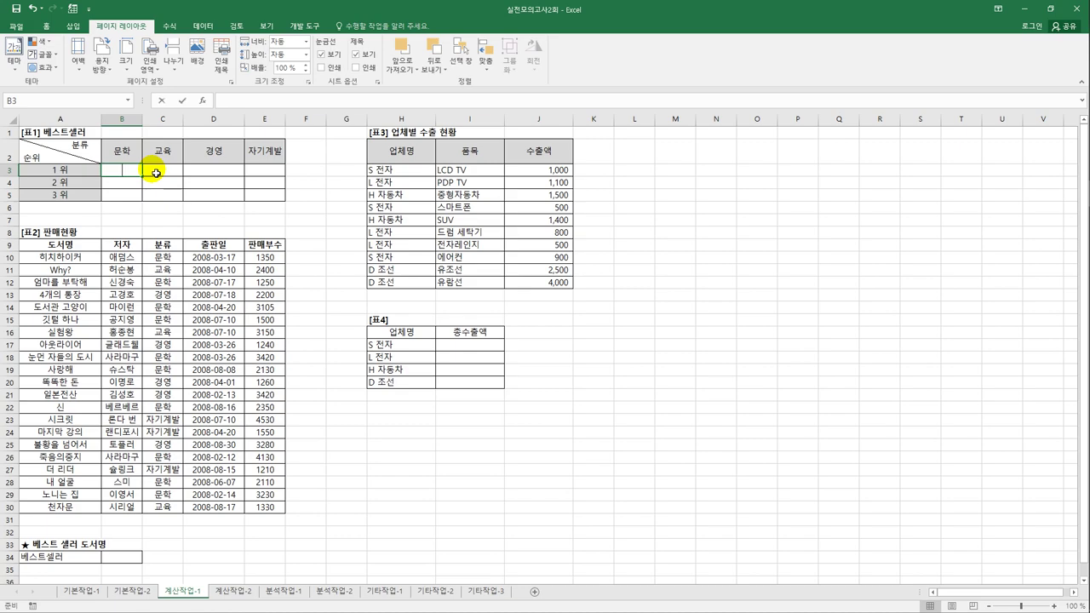
text(=ㅁ)
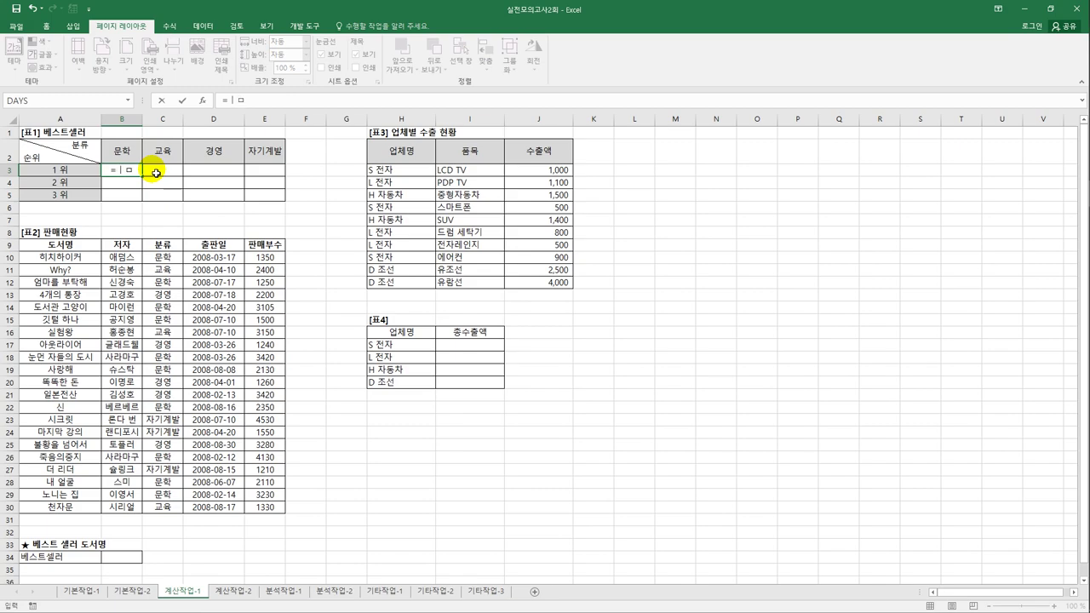
key(BackSpace)
text(lar)
key(Tab)
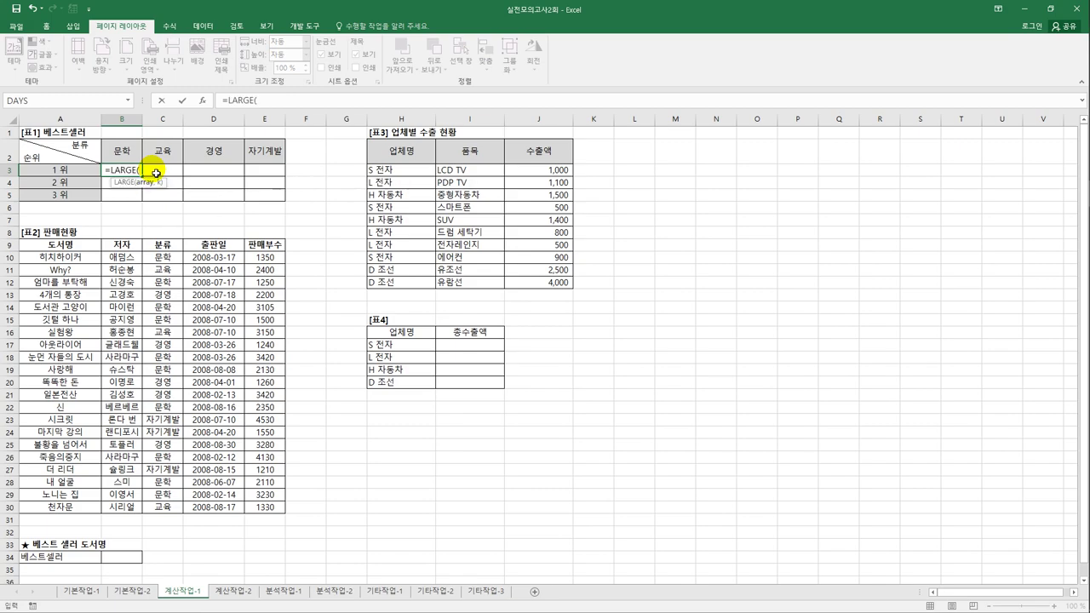
text(if()
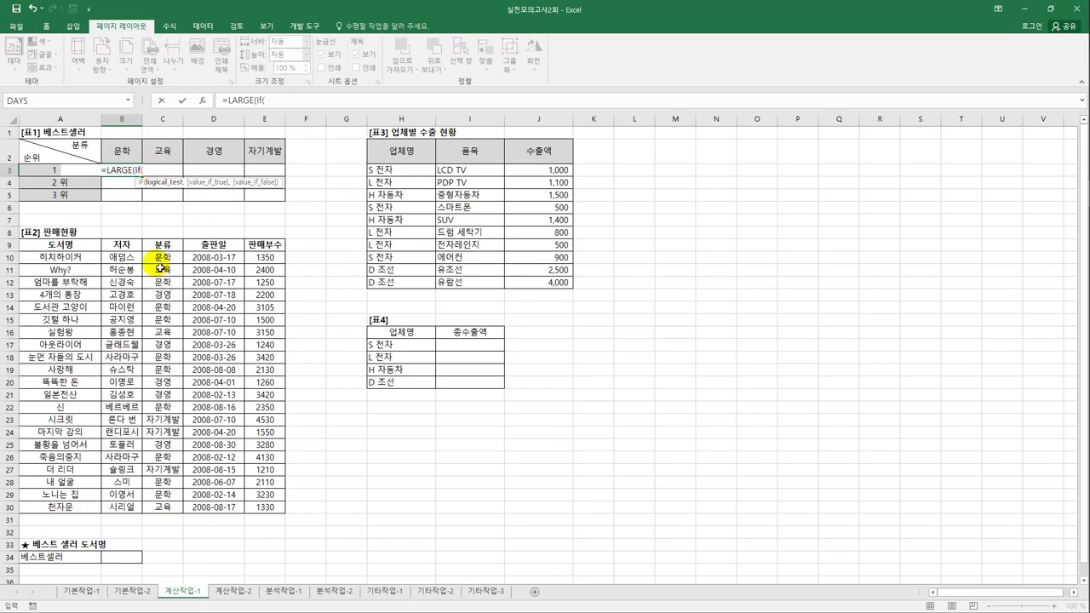
- Set the IF condition to compare the 분류 range $C$10:$C$30 with the category heading B$2
drag(162, 257, 167, 510)
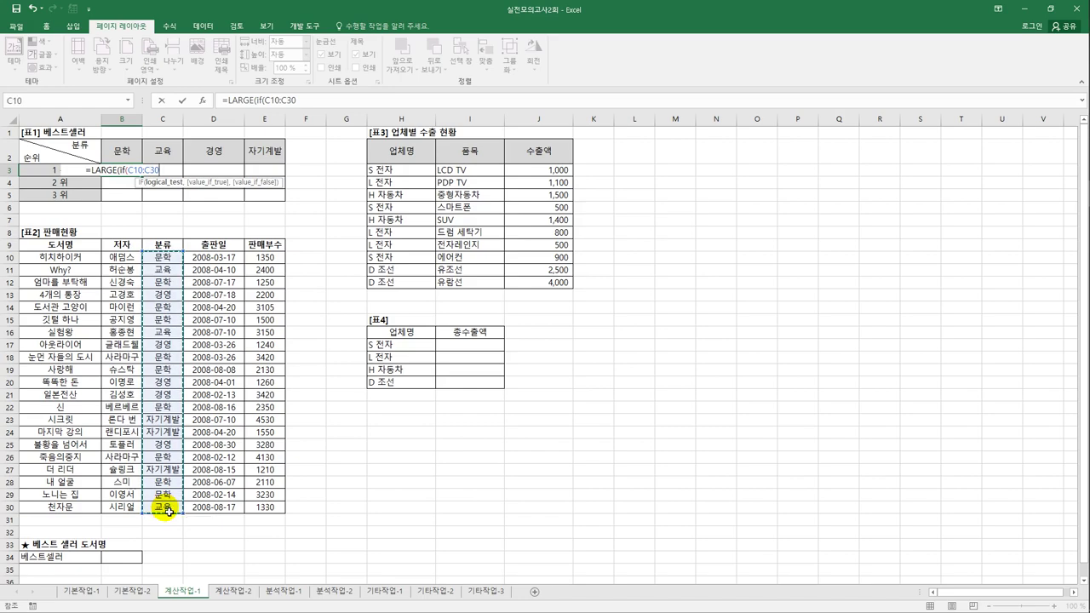
key(F4)
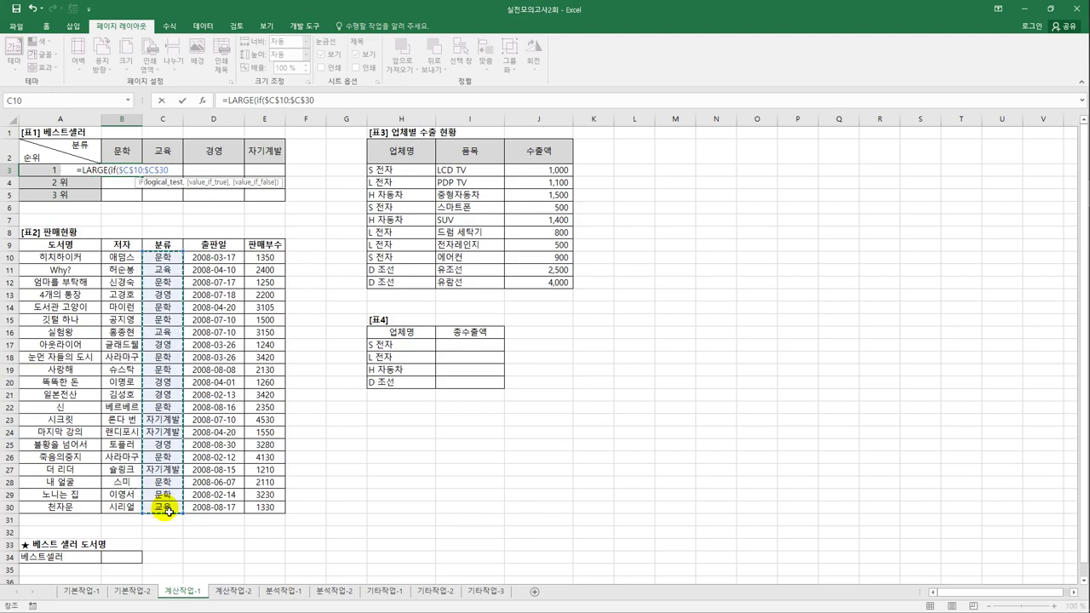
text(=)
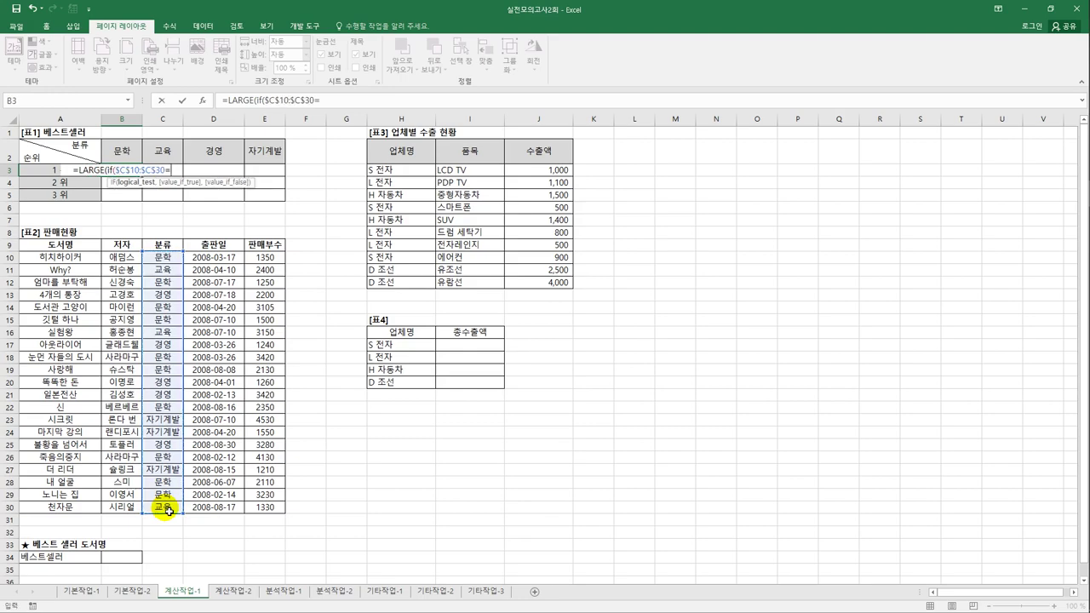
click(121, 151)
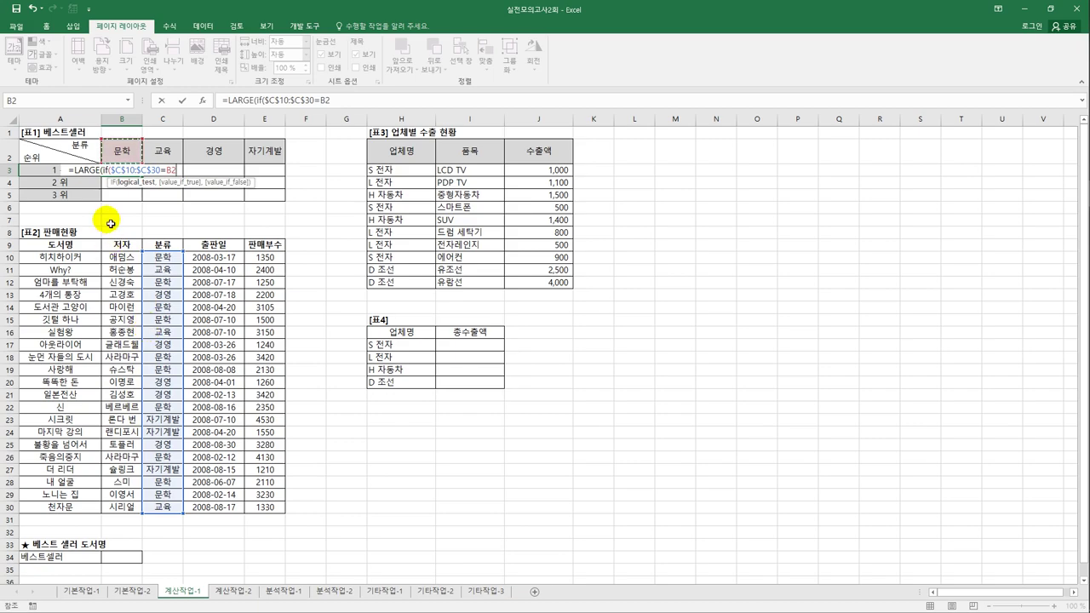
key(F4)
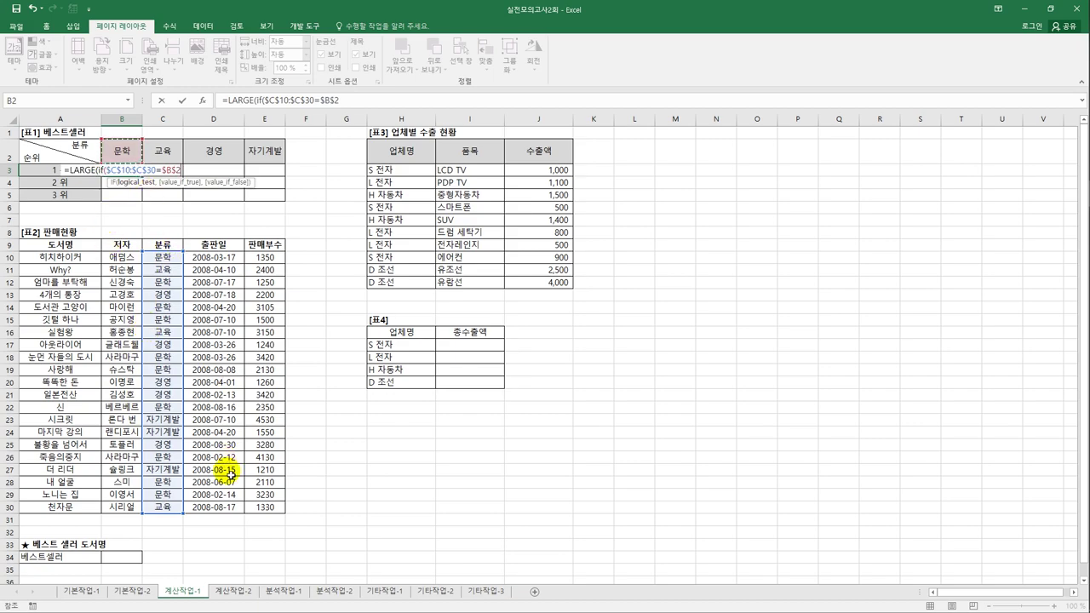
key(F4)
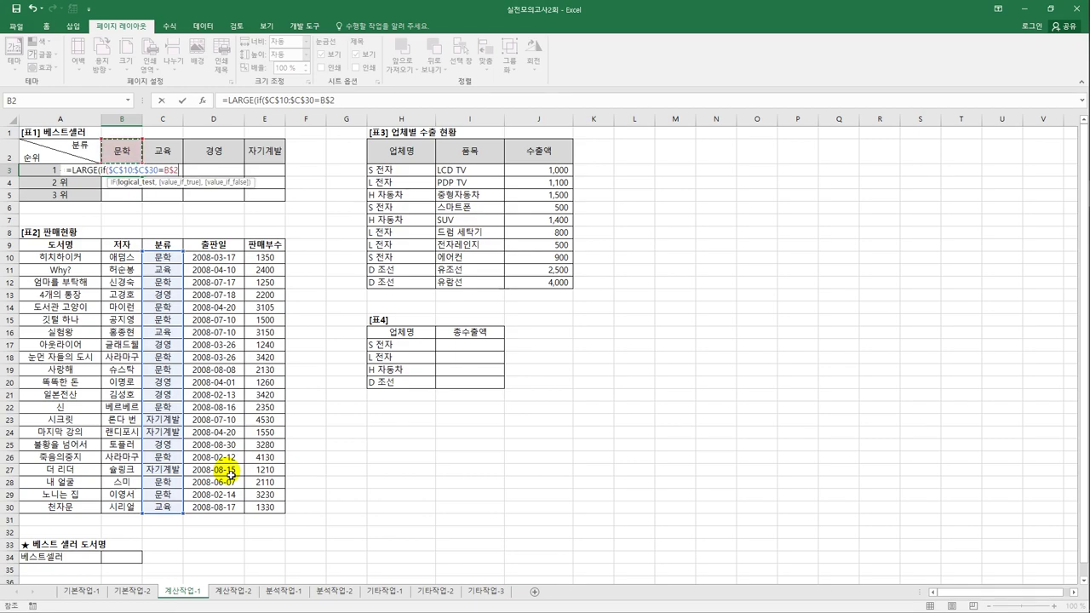
text(,)
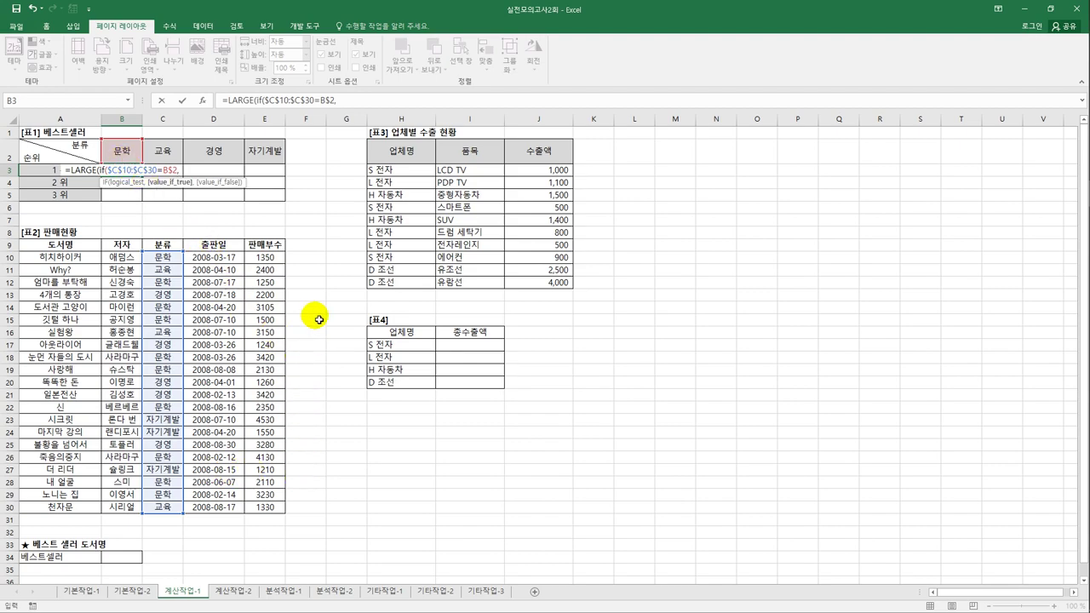
- Use the 판매부수 range $E$10:$E$30 as the IF function's true value and close the IF
drag(265, 258, 287, 510)
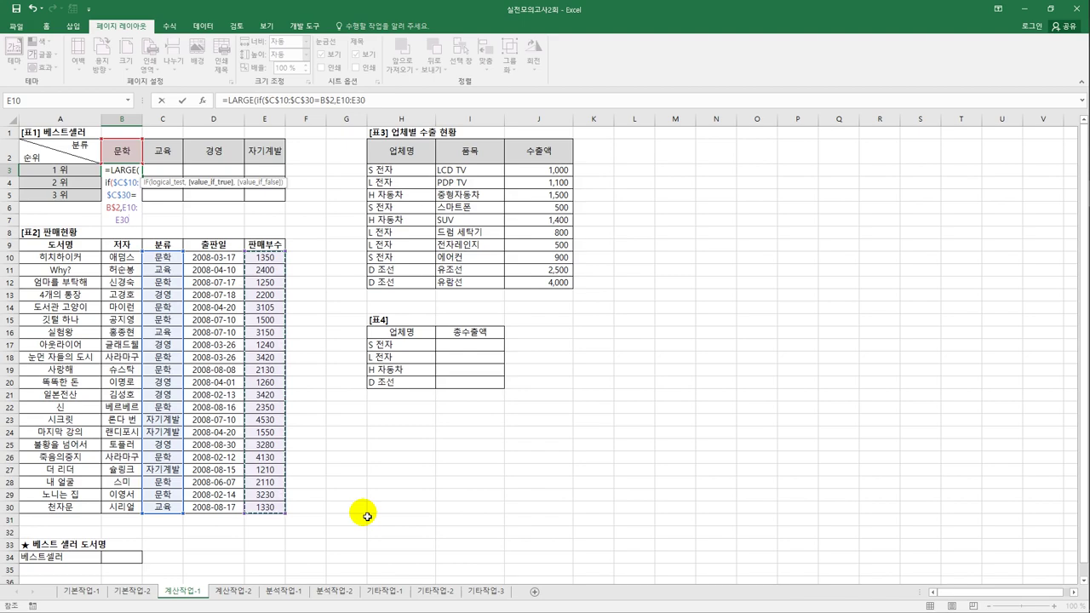
key(F4)
text())
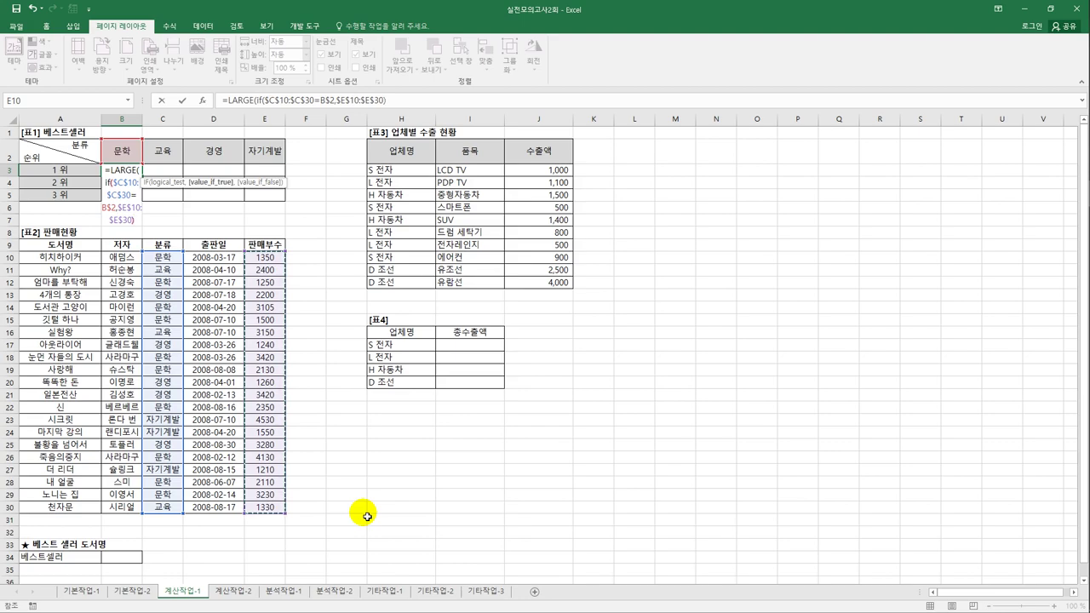
text(,)
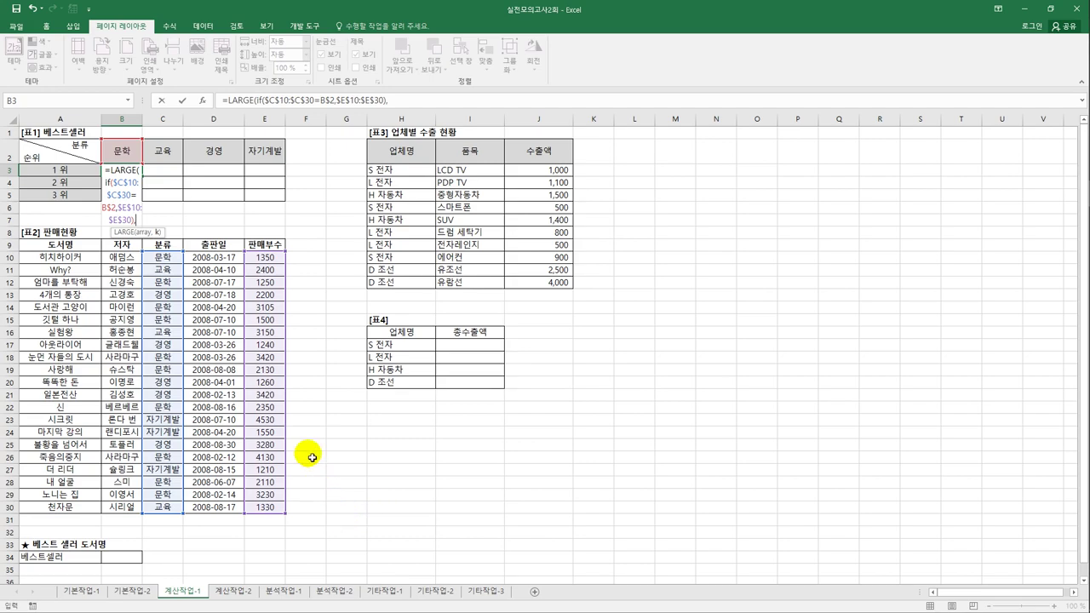
- Set the LARGE rank argument to $A3, close the function, and enter the B3 formula as an array formula
click(75, 174)
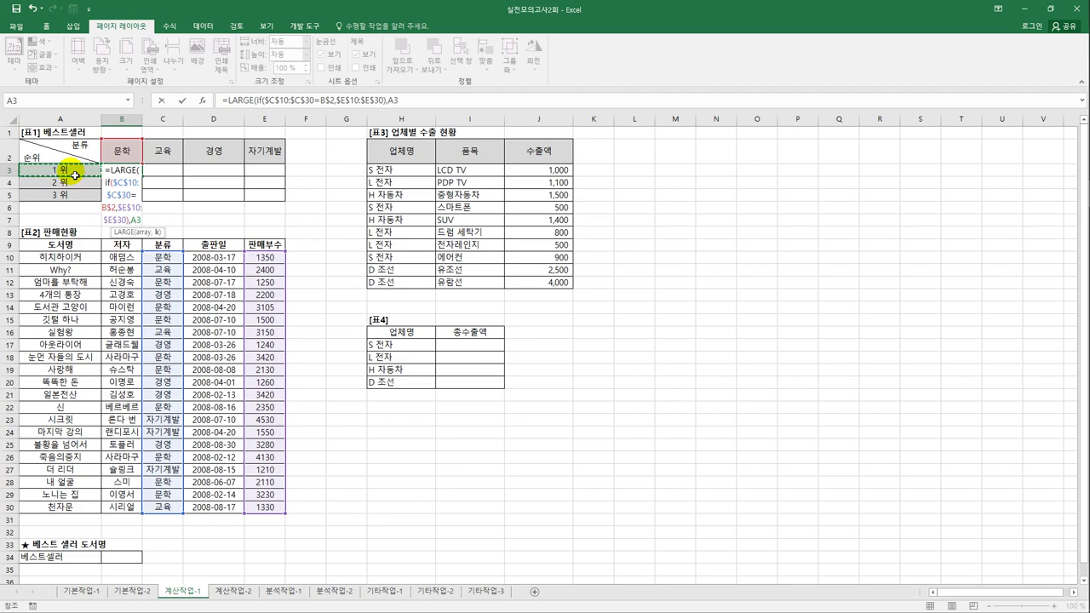
key(F4)
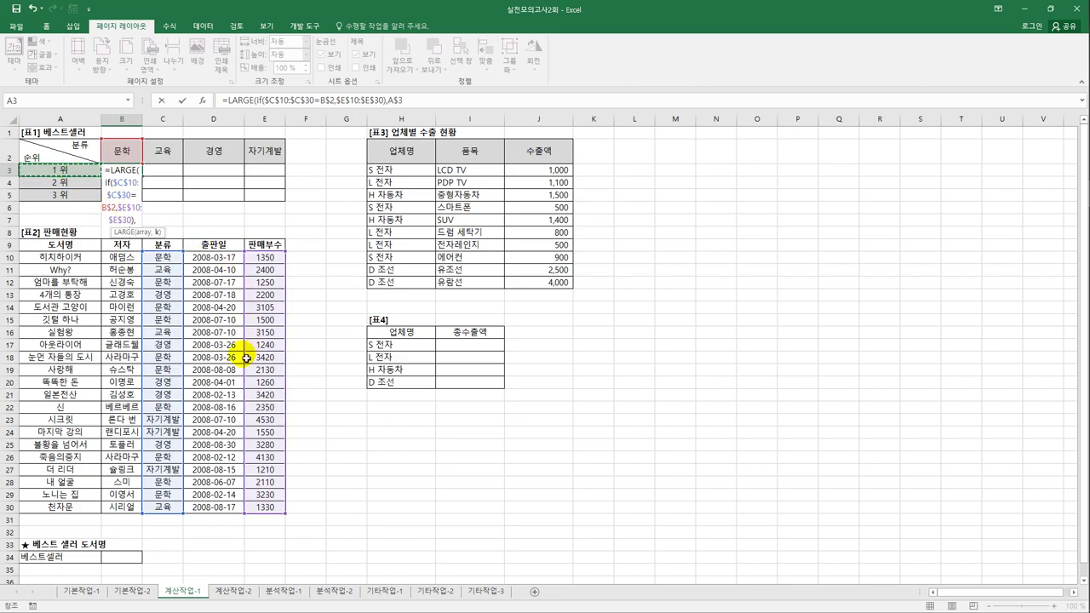
click(395, 101)
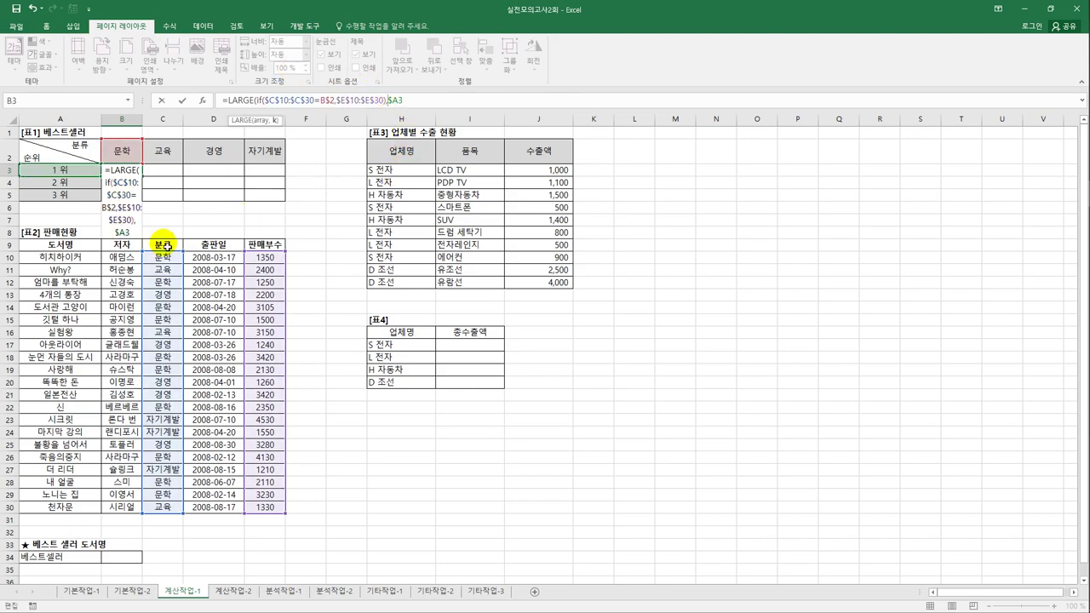
click(412, 104)
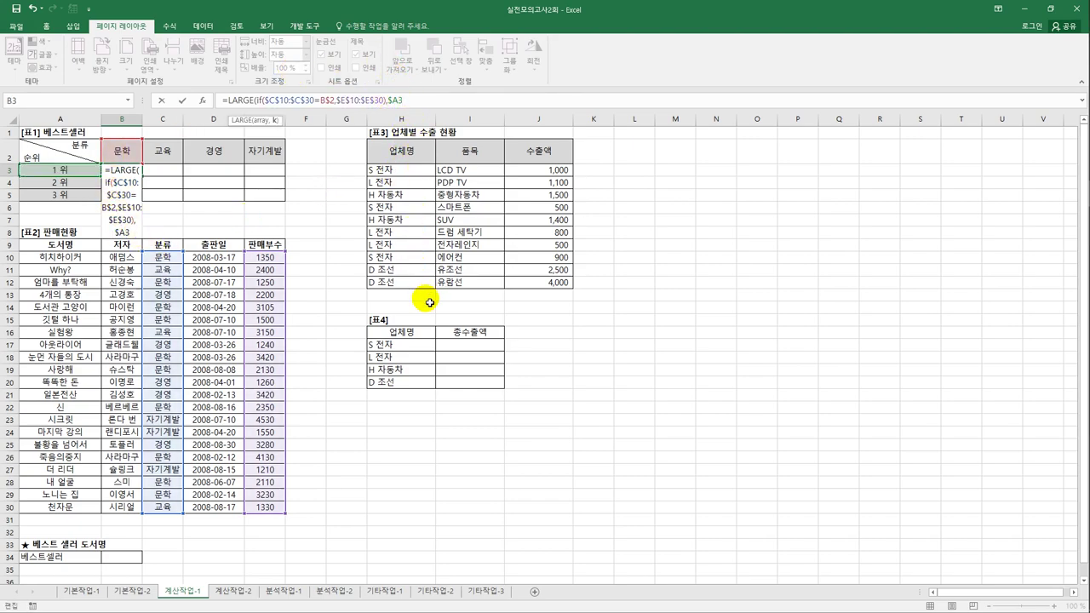
text())
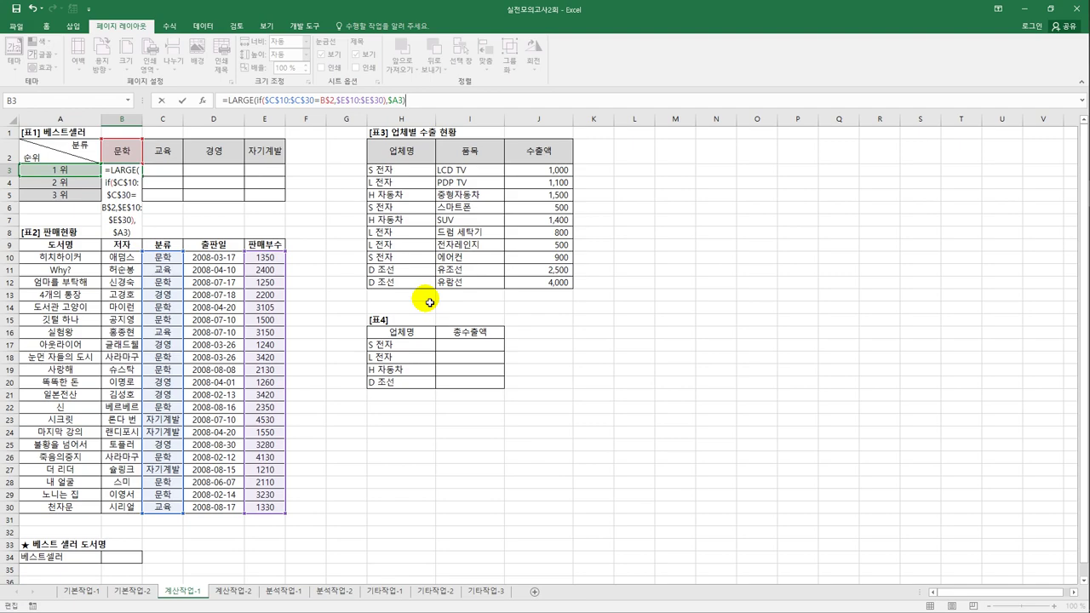
key(ctrl+shift+Return)
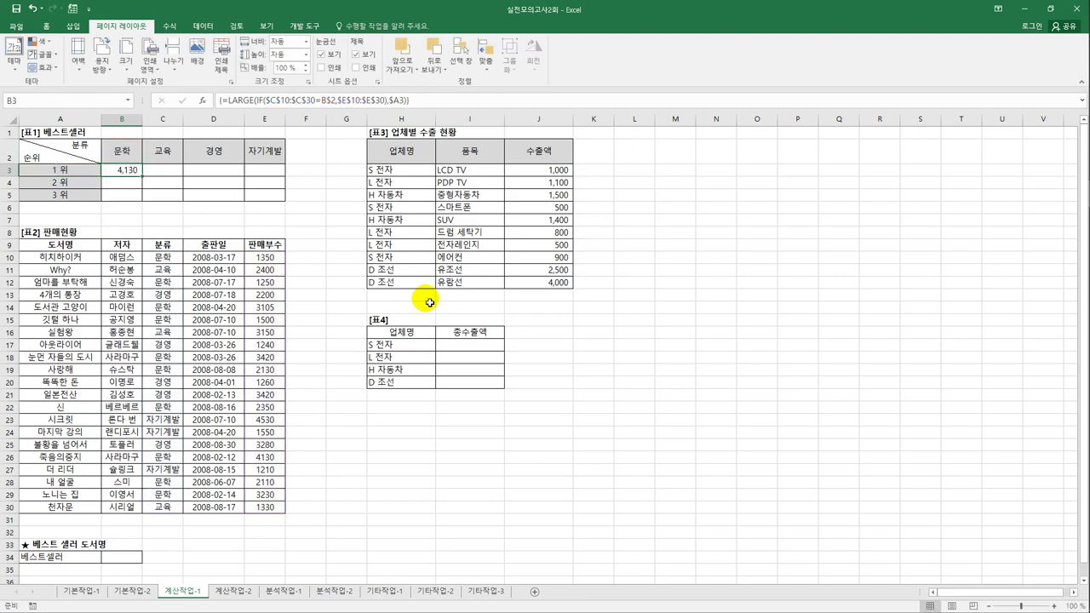
- Fill the B3 array formula across the remaining 분류 and 순위 cells of [표1], covering B3:E5
drag(142, 176, 271, 208)
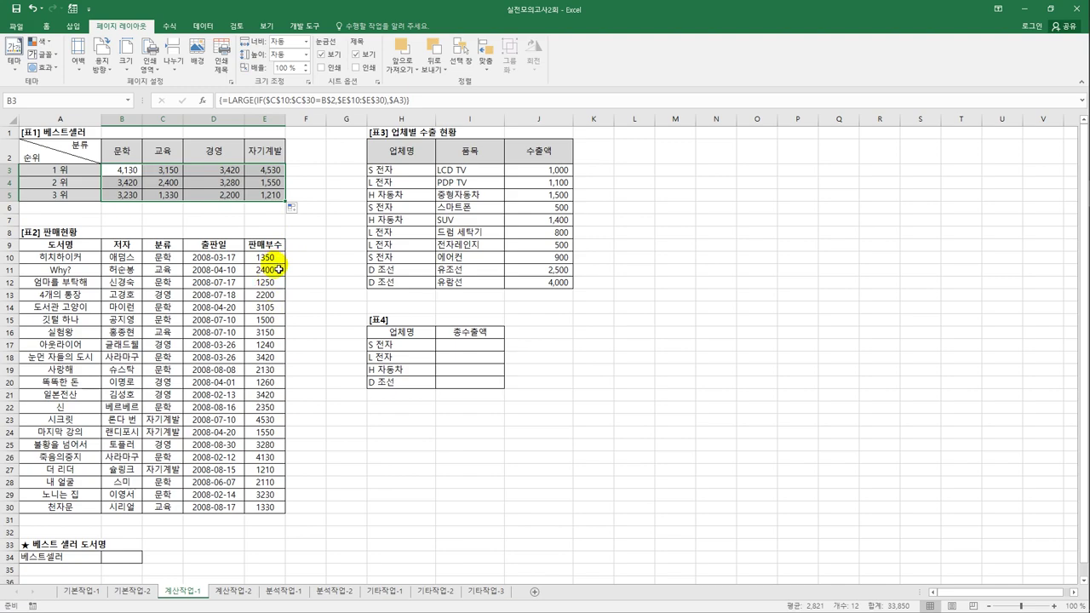
- Begin an INDEX formula in the 베스트셀러 cell B34 using the [표2] range A10:E30 as its array
click(124, 562)
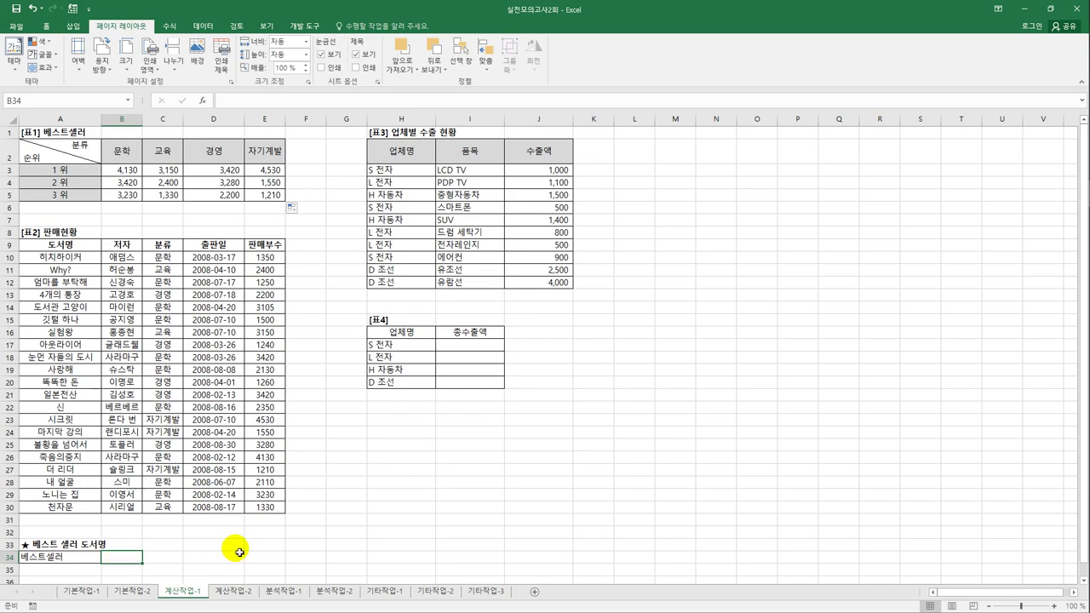
drag(271, 258, 280, 511)
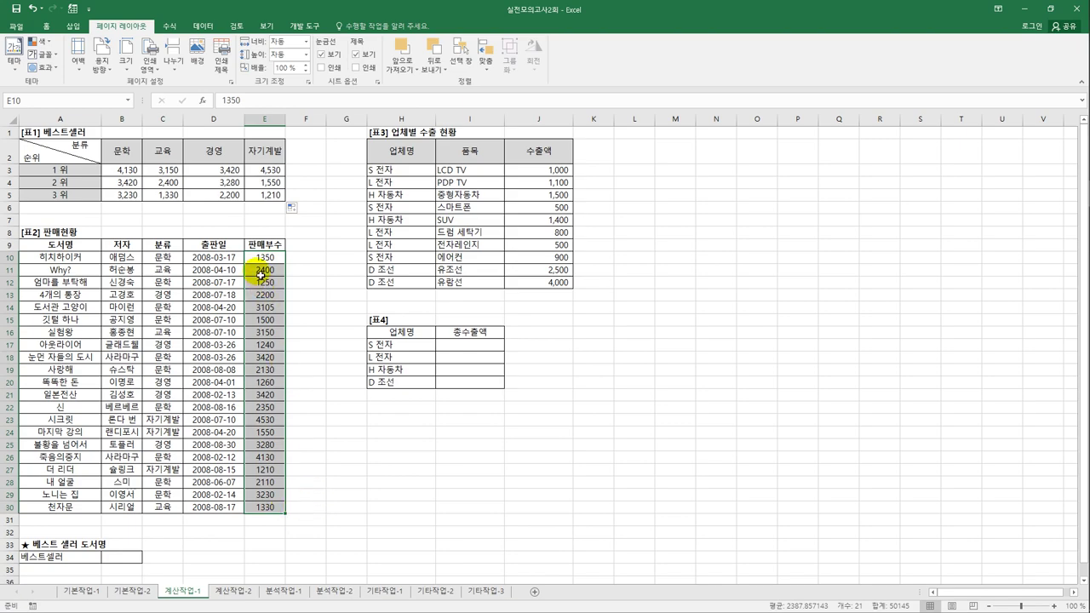
click(127, 559)
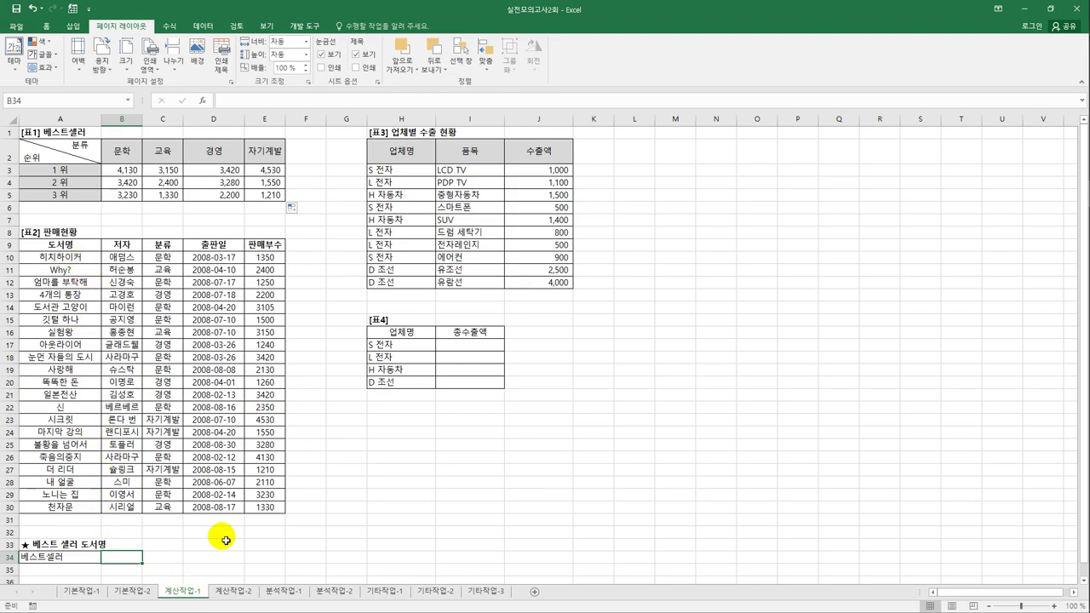
text(=in)
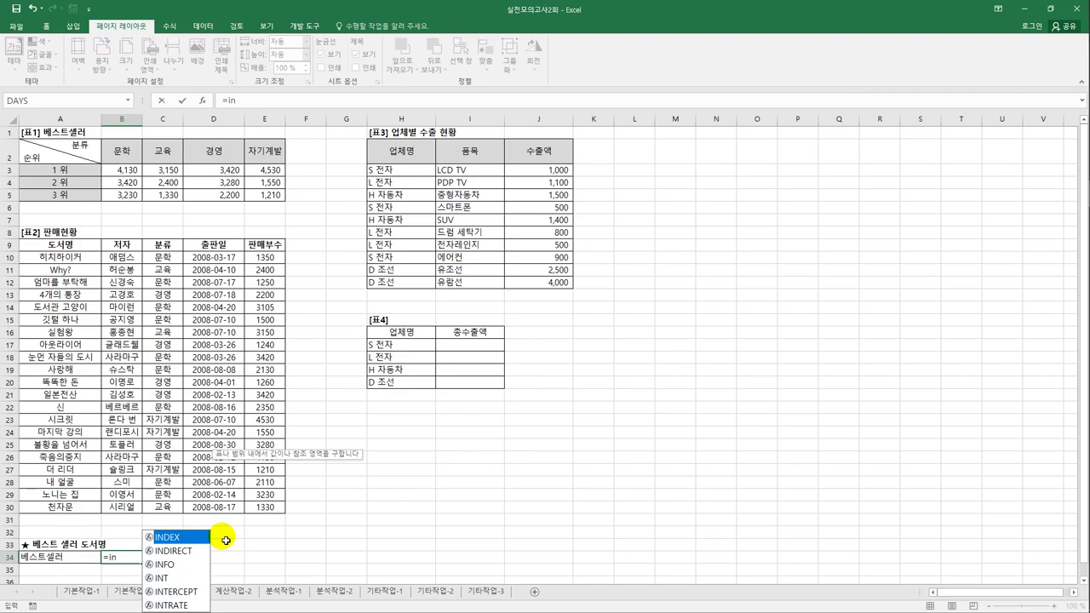
key(Tab)
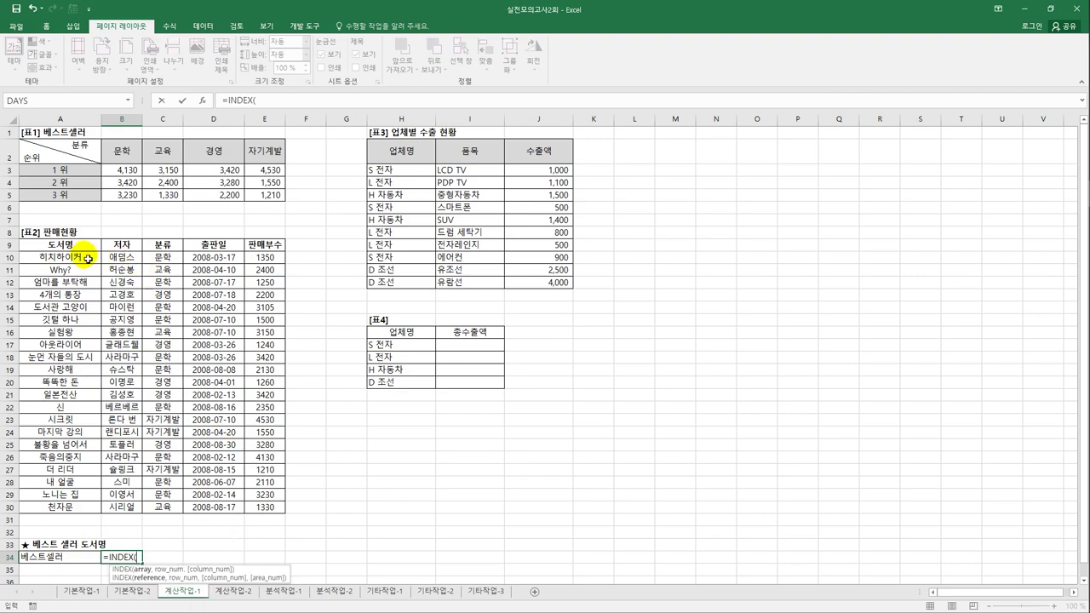
drag(84, 258, 256, 507)
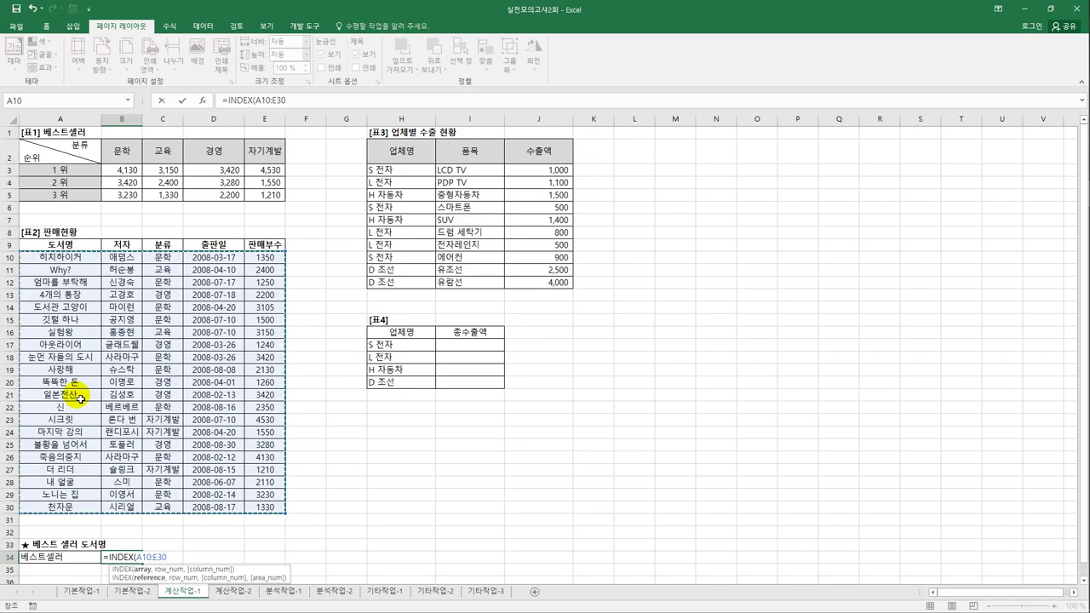
text(,)
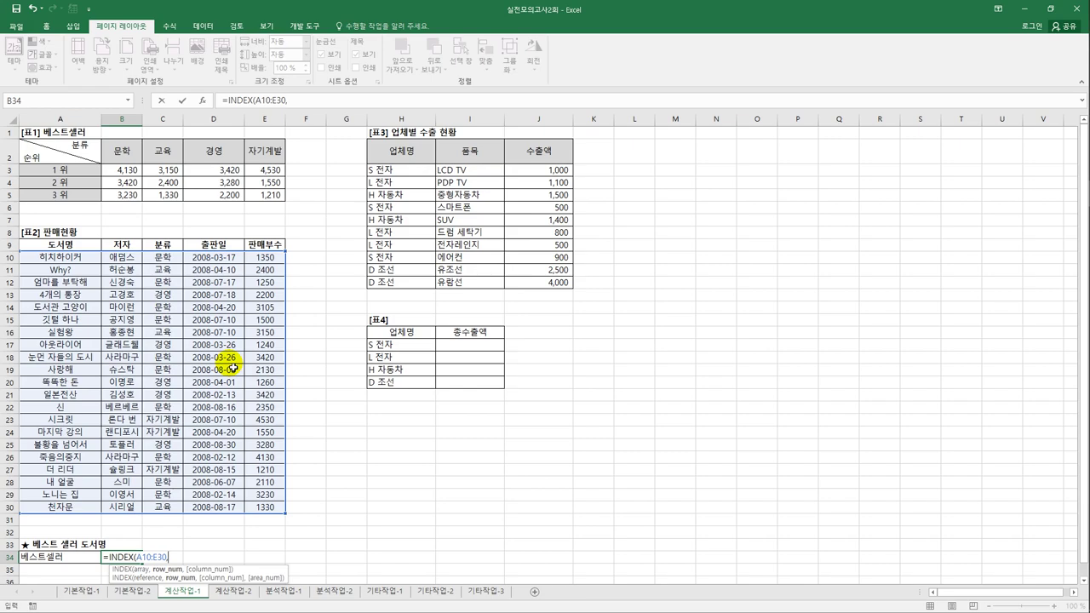
- Nest a MATCH function as the row number, with MAX of the 판매부수 range E10:E30 as its lookup value
text(ma)
key(Tab)
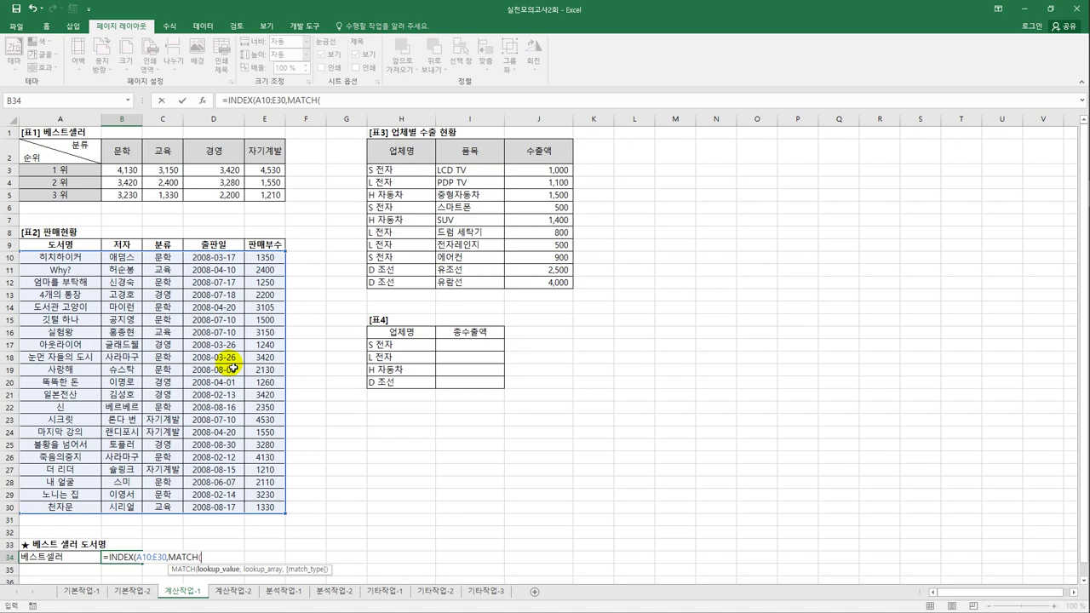
text(max)
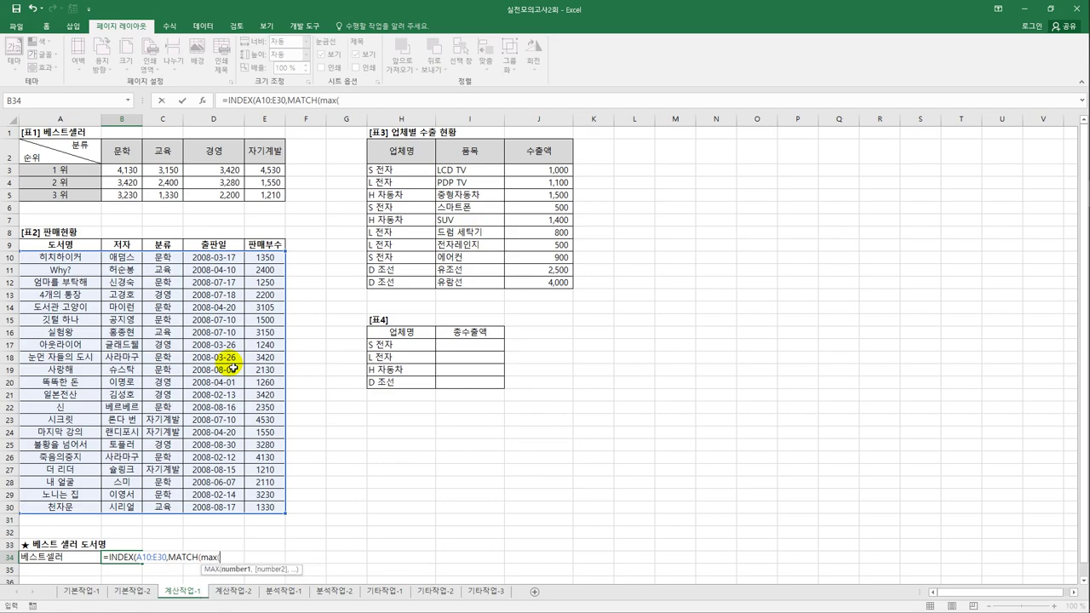
text(()
drag(264, 257, 276, 506)
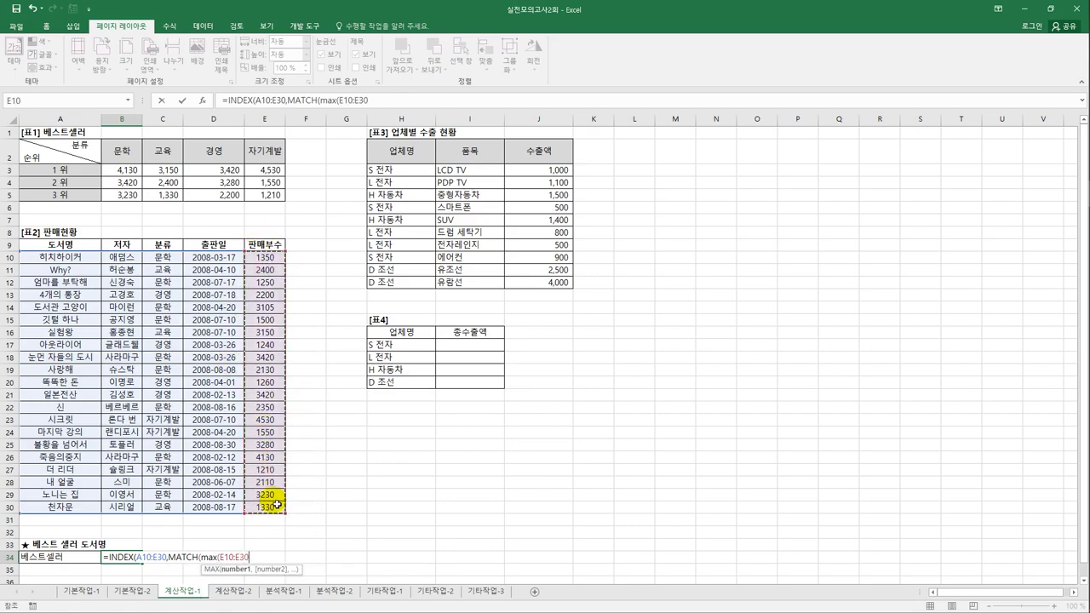
text(),)
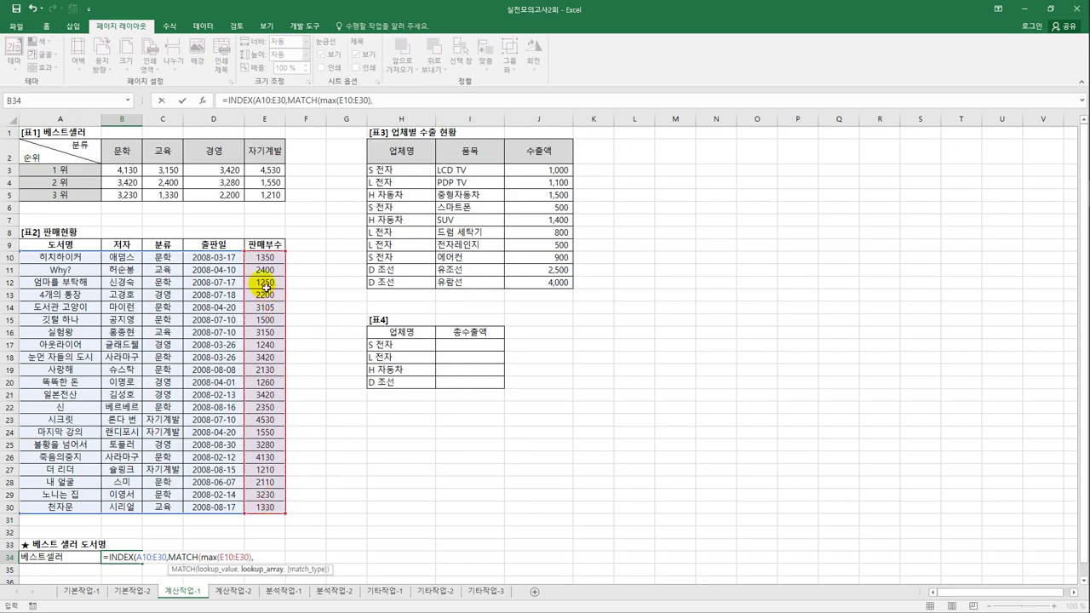
- Set the MATCH lookup array to E10:E30 with match type 0 for an exact match, and close MATCH
drag(266, 257, 275, 508)
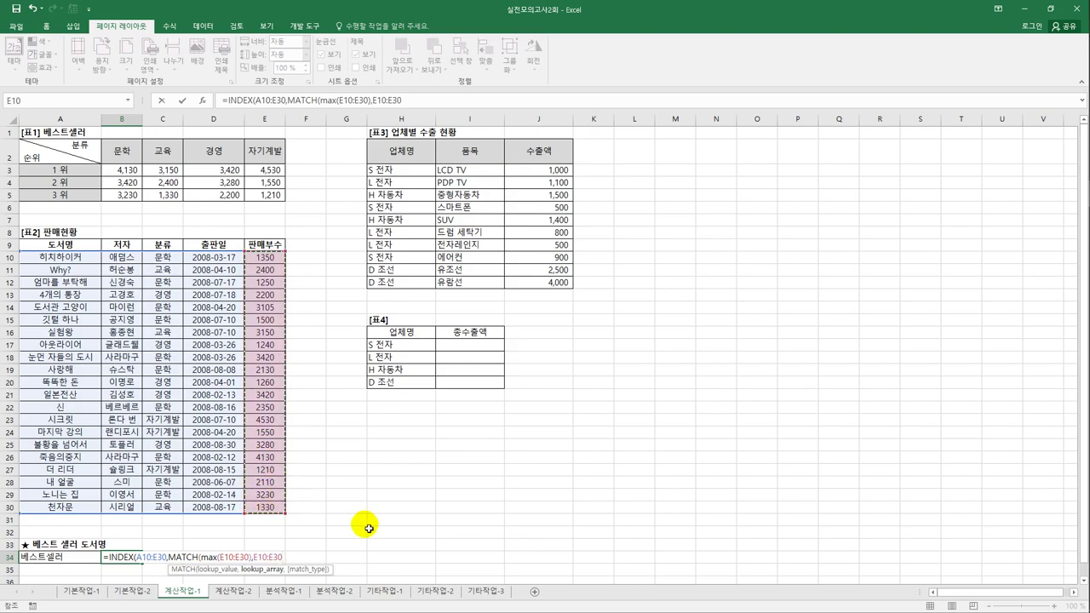
text(,)
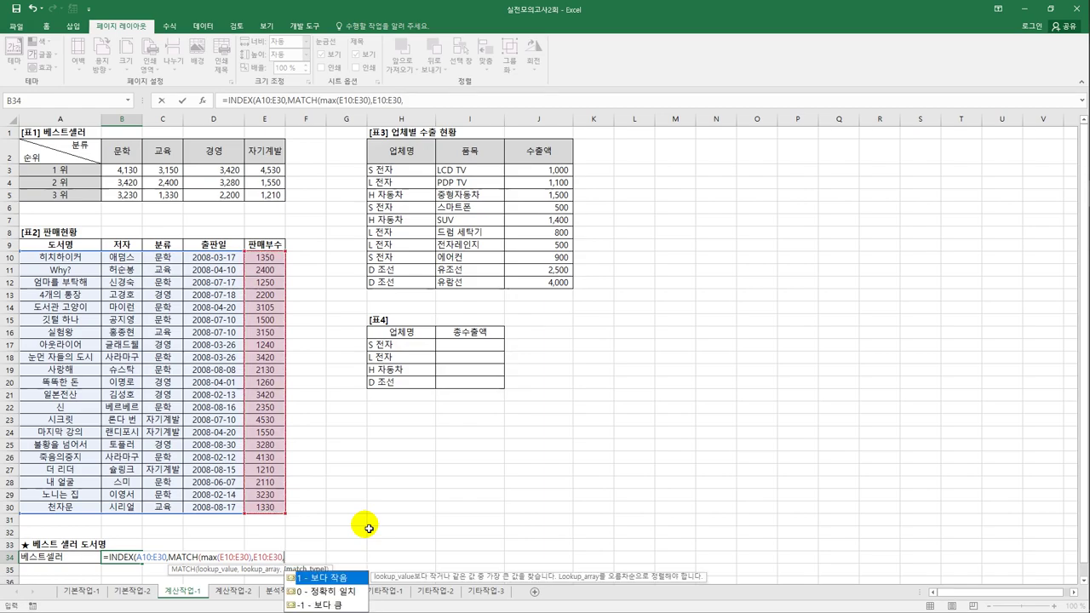
double_click(345, 588)
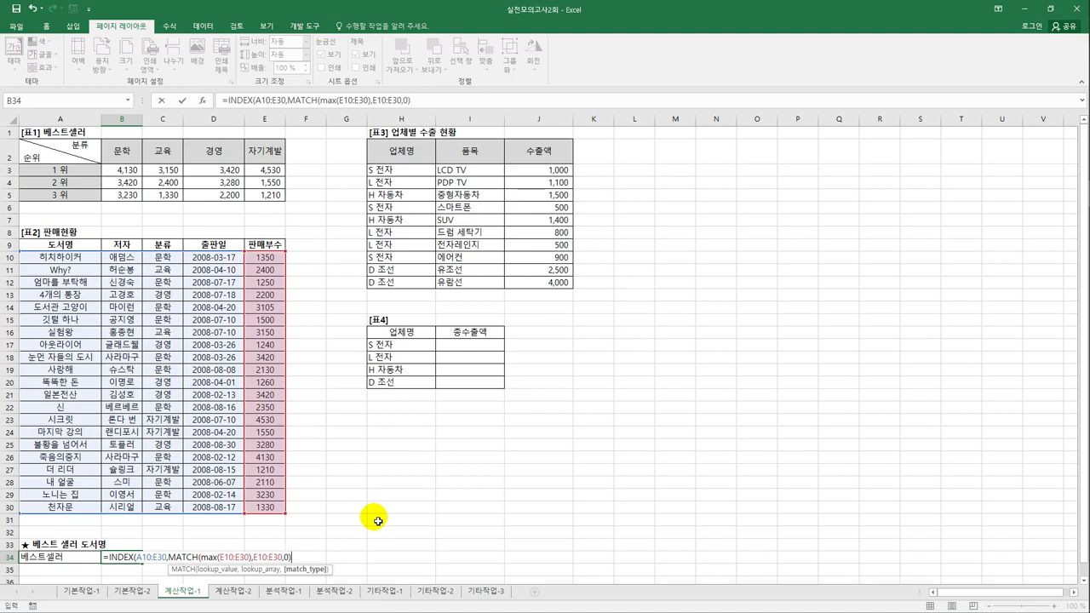
text(),)
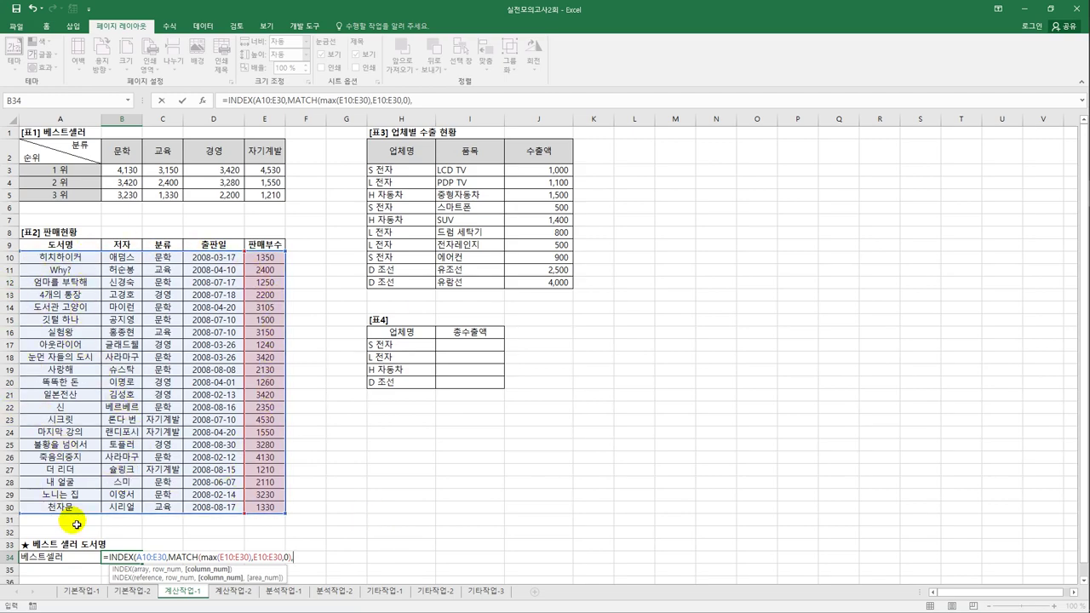
- Set the INDEX column number to 1 for 도서명, then close and enter the B34 formula
text(1)
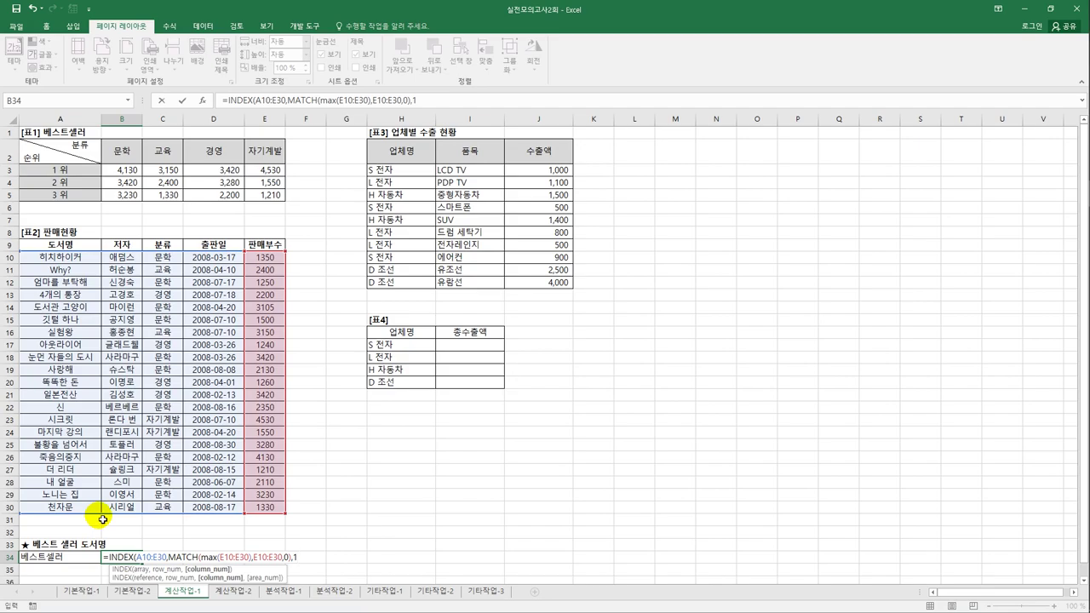
text())
key(Return)
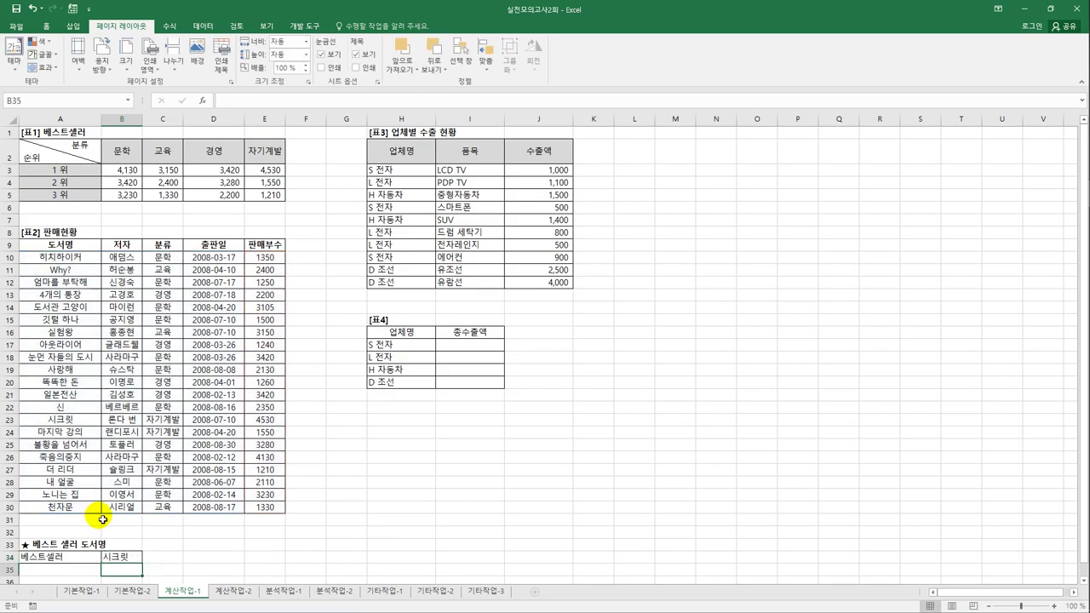
key(Up)
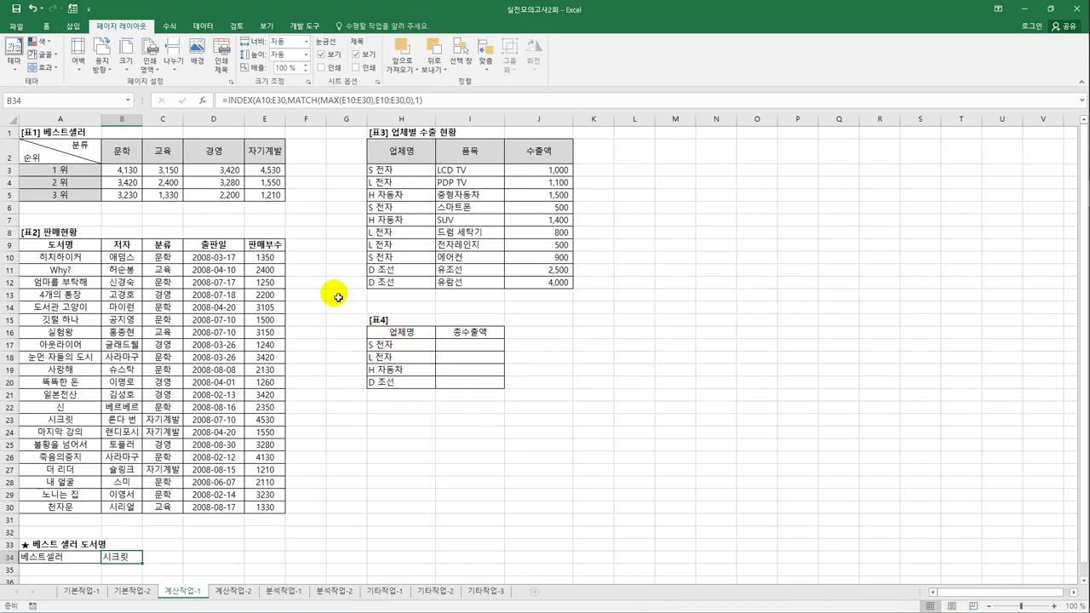
drag(279, 260, 278, 511)
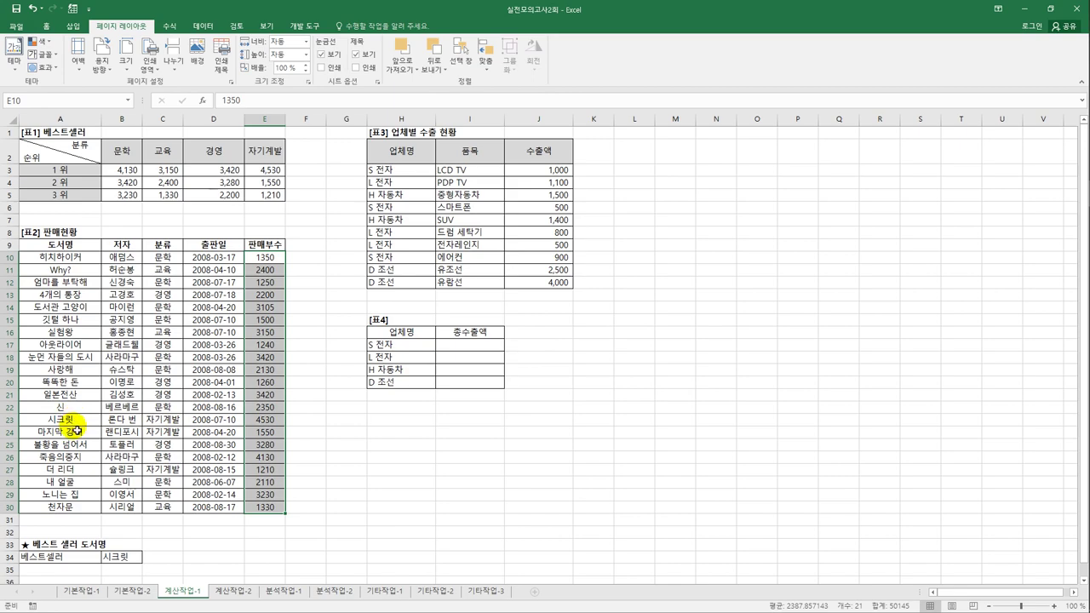
click(116, 558)
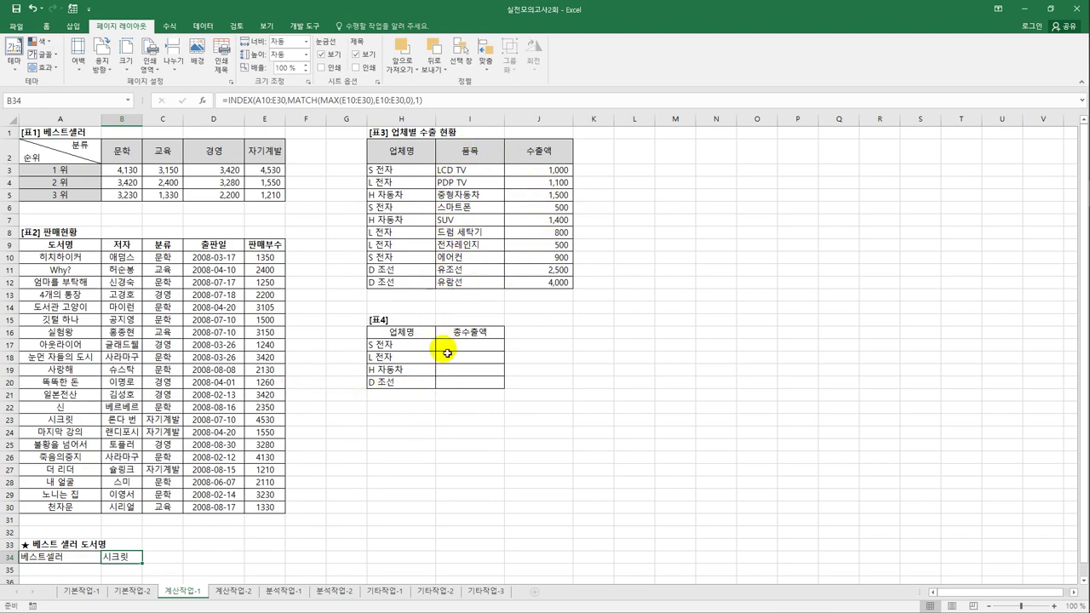
- Begin a SUM formula in I17 (S 전자, 총수출액) with the condition ($H$3:$H$12=H17) followed by a multiplication sign
drag(447, 353, 452, 381)
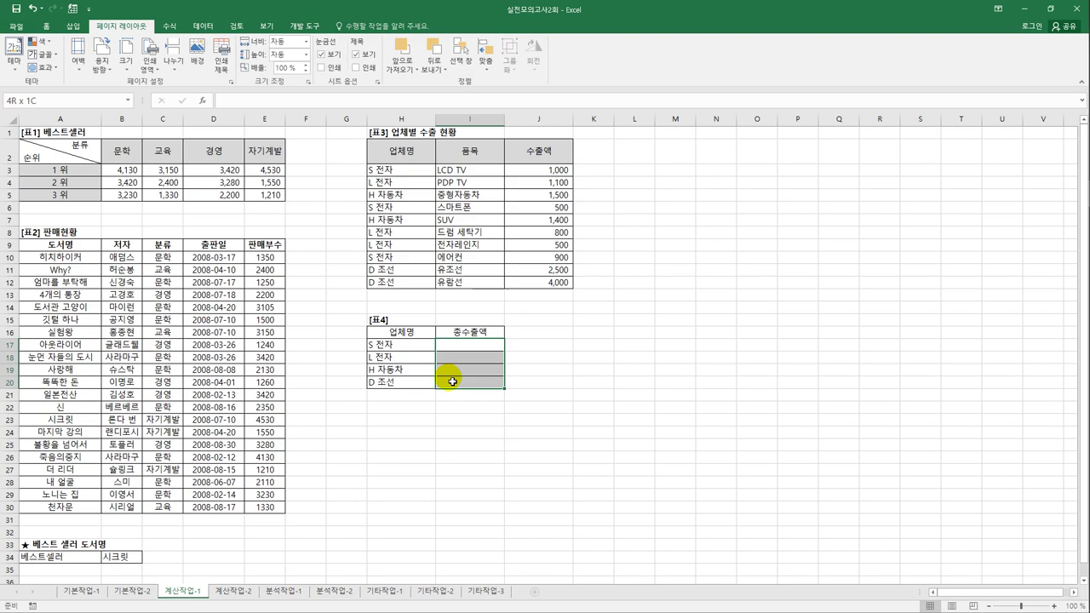
drag(452, 381, 452, 382)
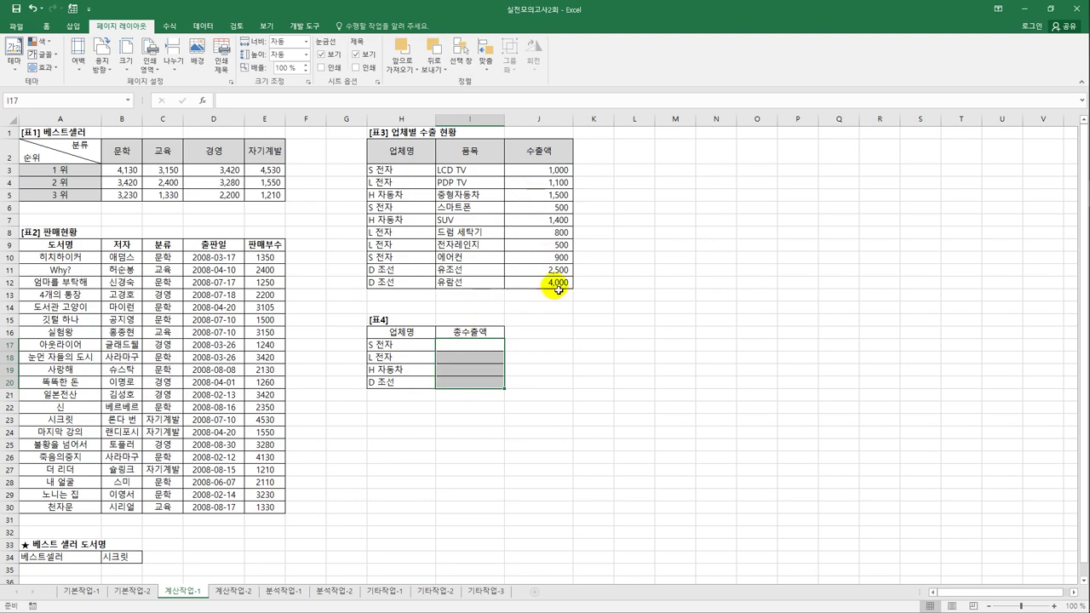
click(479, 353)
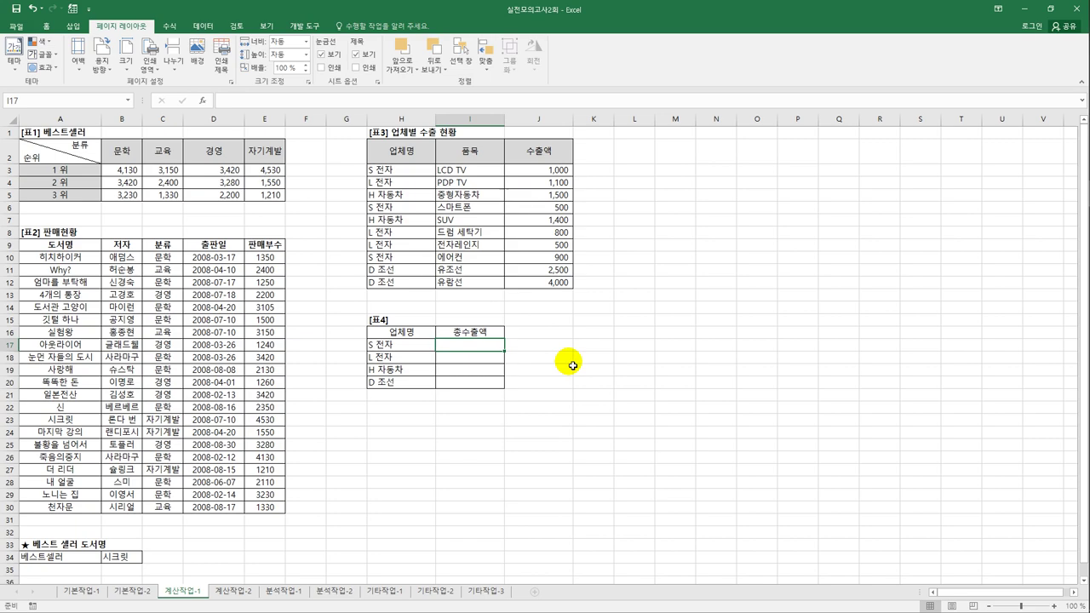
text(=sum()
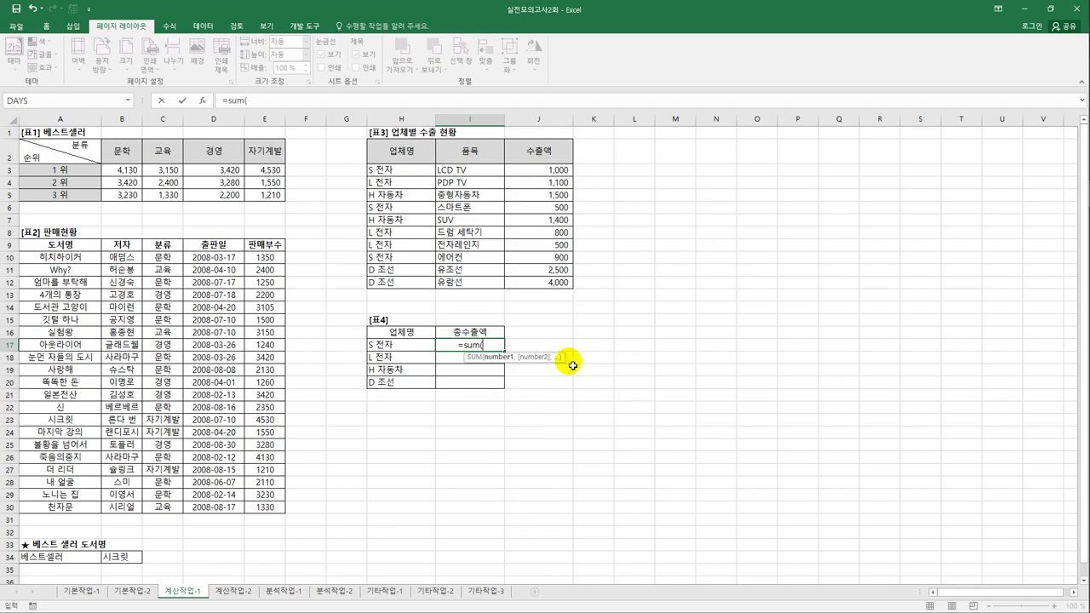
text(()
drag(382, 172, 389, 288)
key(F4)
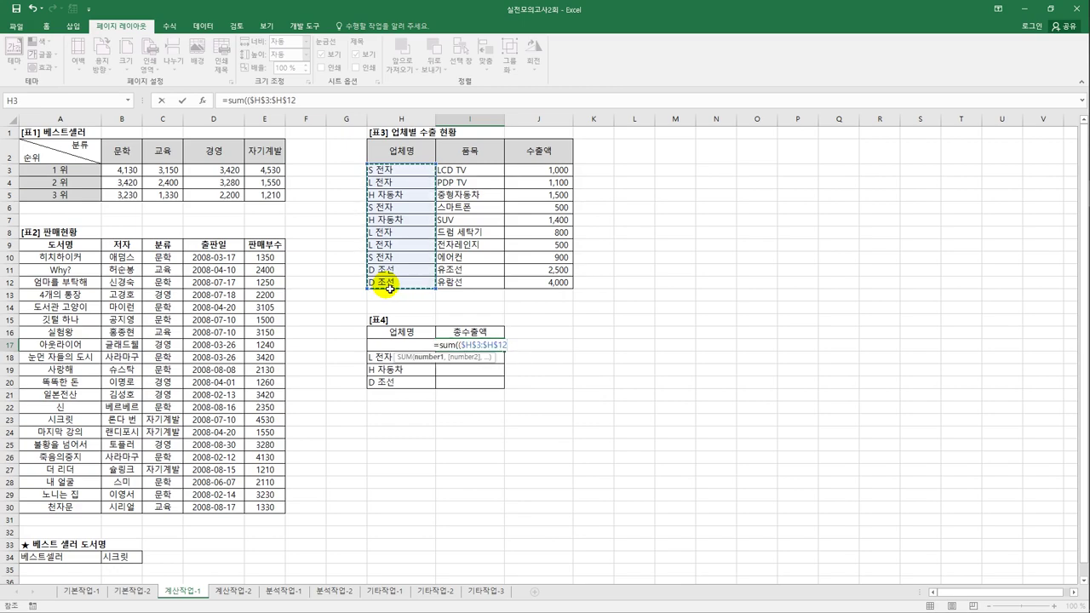
text(=)
key(Left)
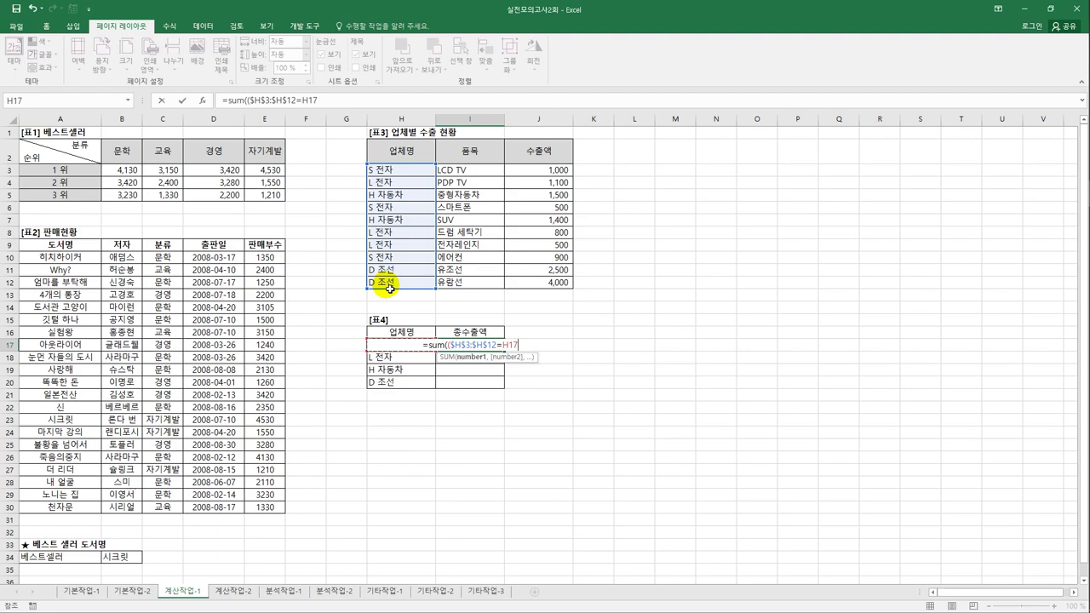
text()*)
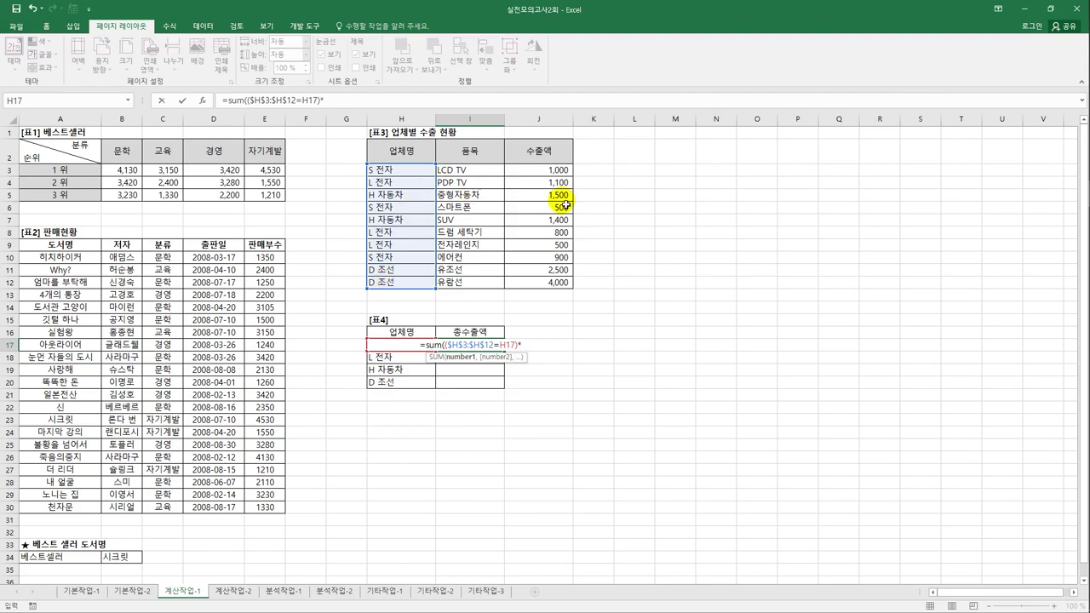
- Complete I17 as an array formula by multiplying by the 수출액 range $J$3:$J$12, and fill it down to I20
drag(550, 172, 555, 284)
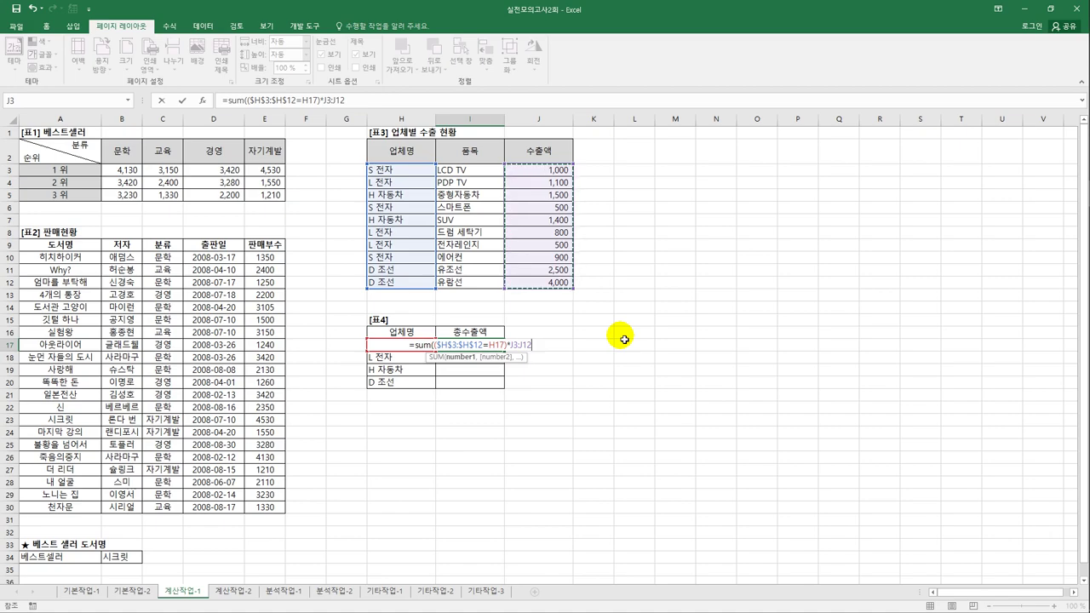
key(F4)
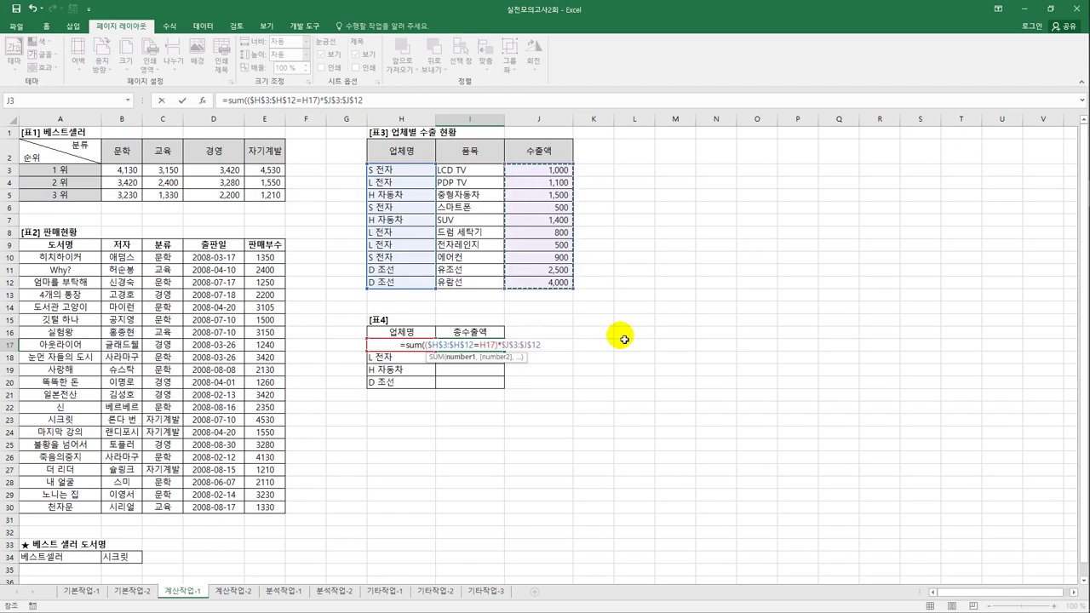
text())
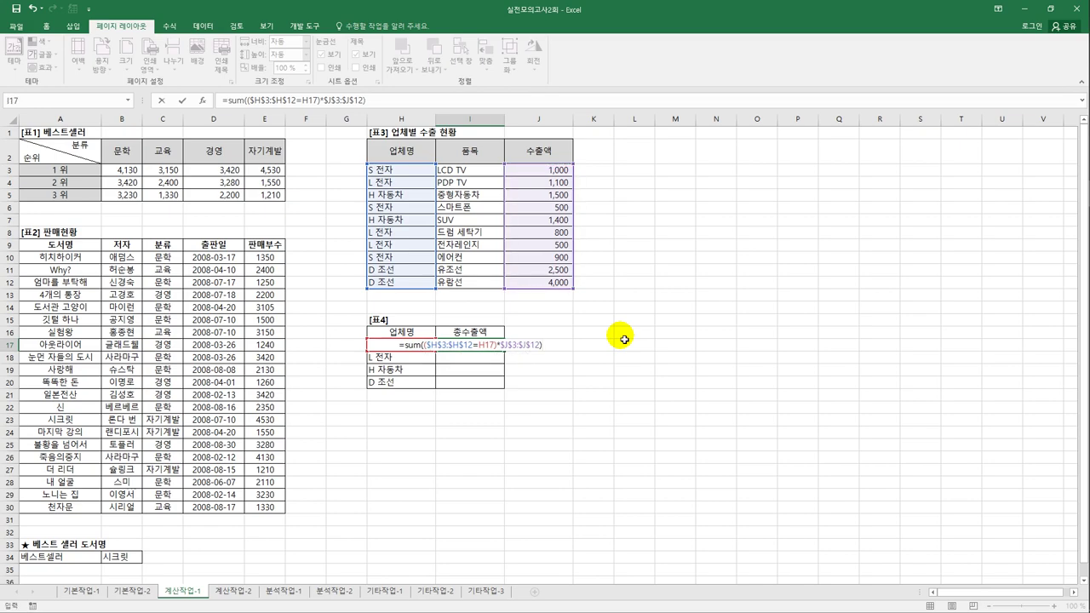
key(ctrl+shift+Return)
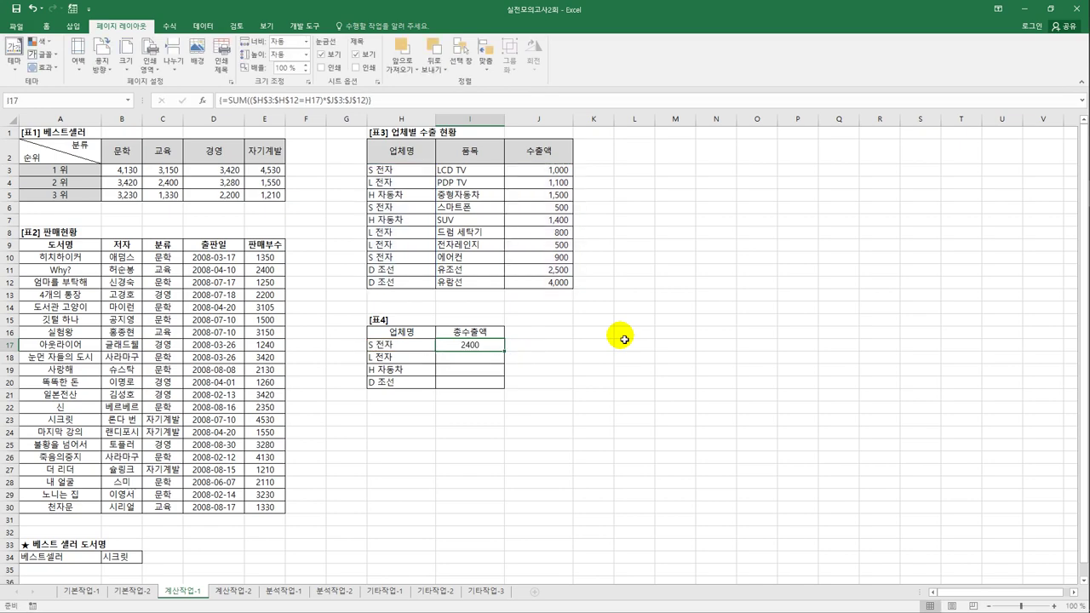
drag(504, 350, 507, 390)
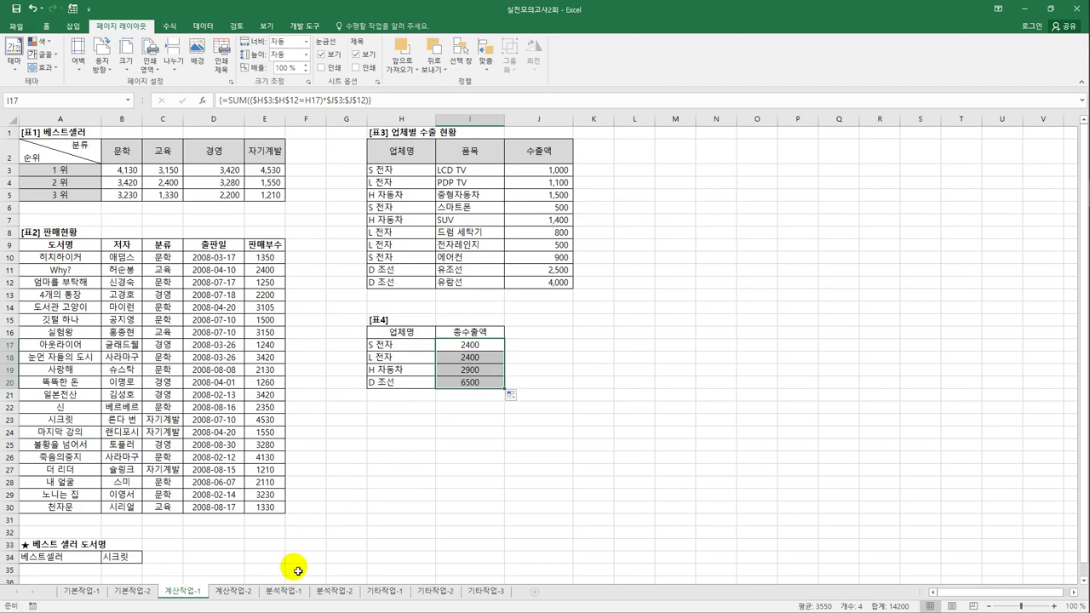
- On the 계산작업-2 sheet, begin a VLOOKUP formula in D35 with MIN(C4:C32), the shortest 주행거리, as the lookup value
click(254, 592)
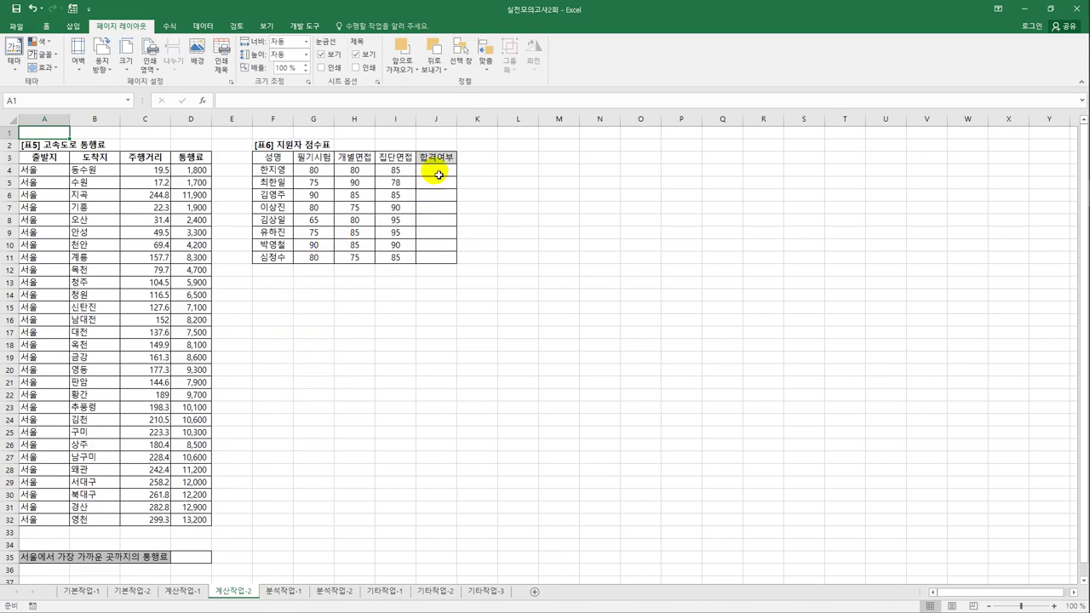
click(196, 565)
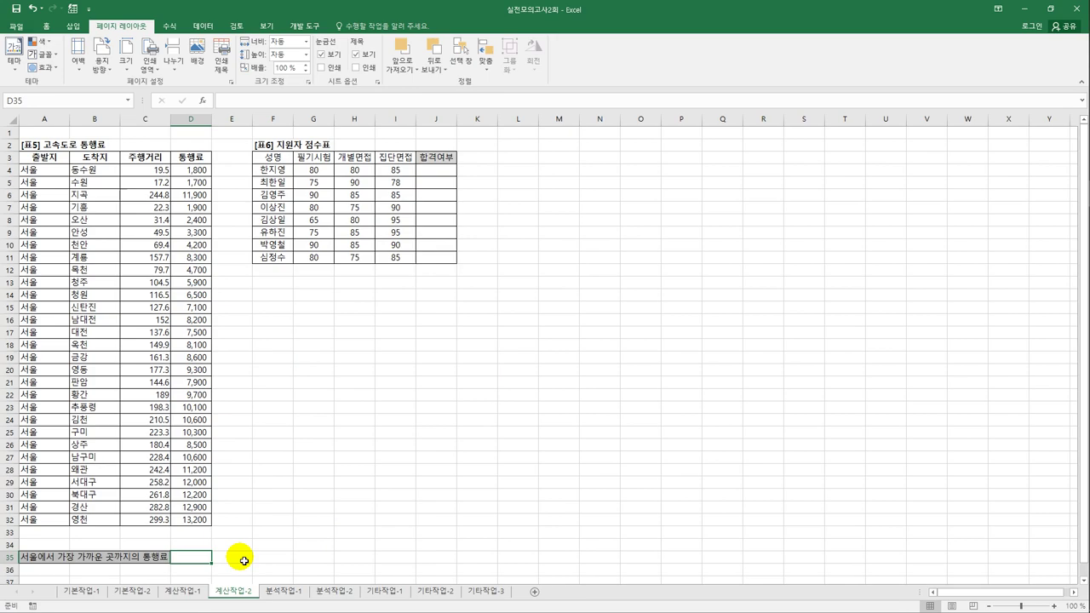
drag(156, 170, 187, 521)
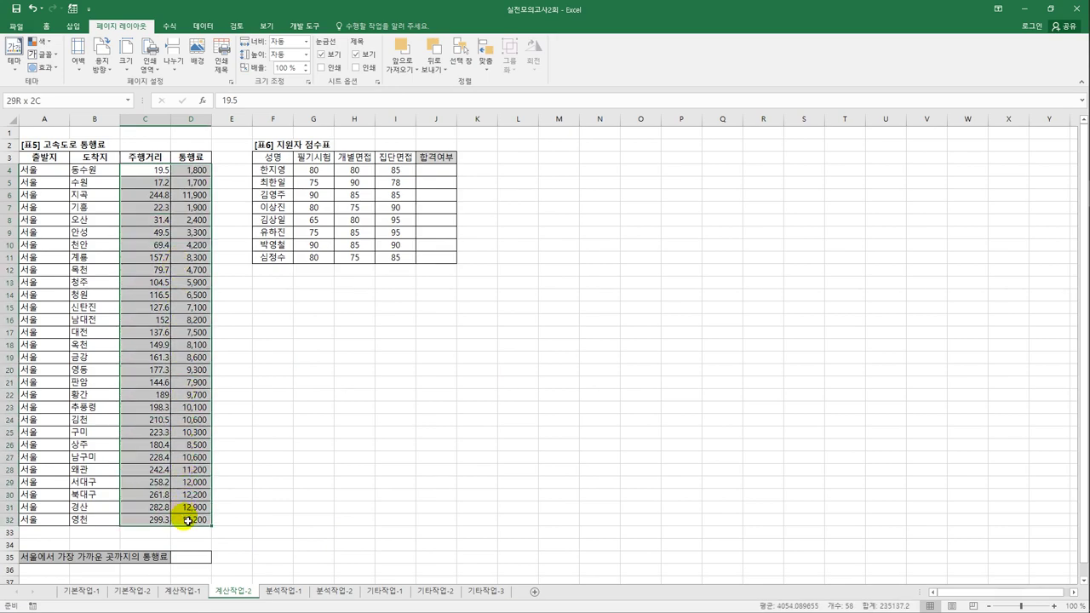
drag(187, 521, 187, 521)
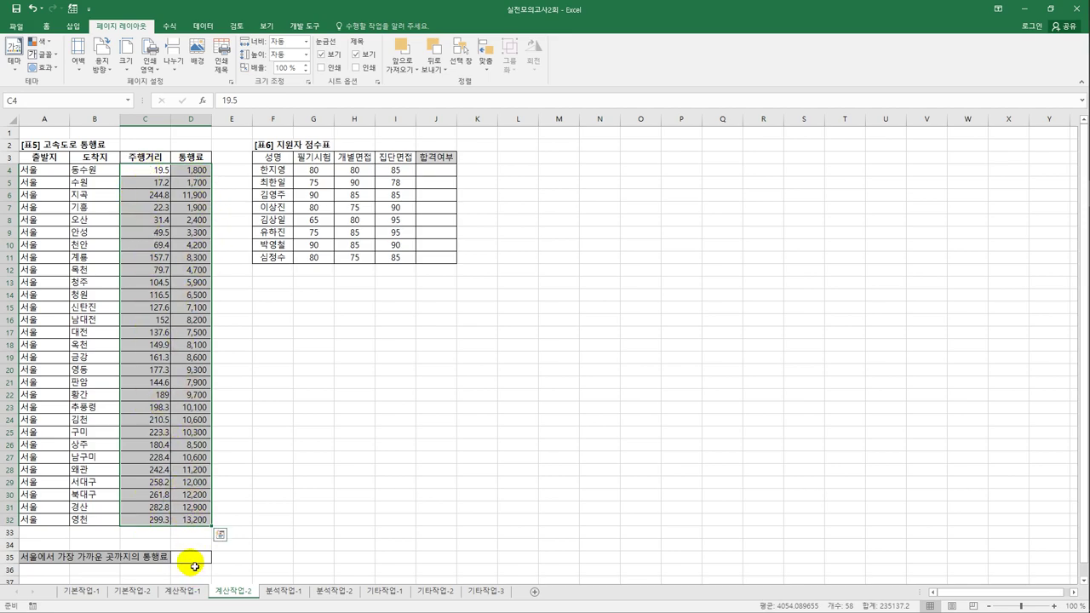
click(191, 558)
text(=vl)
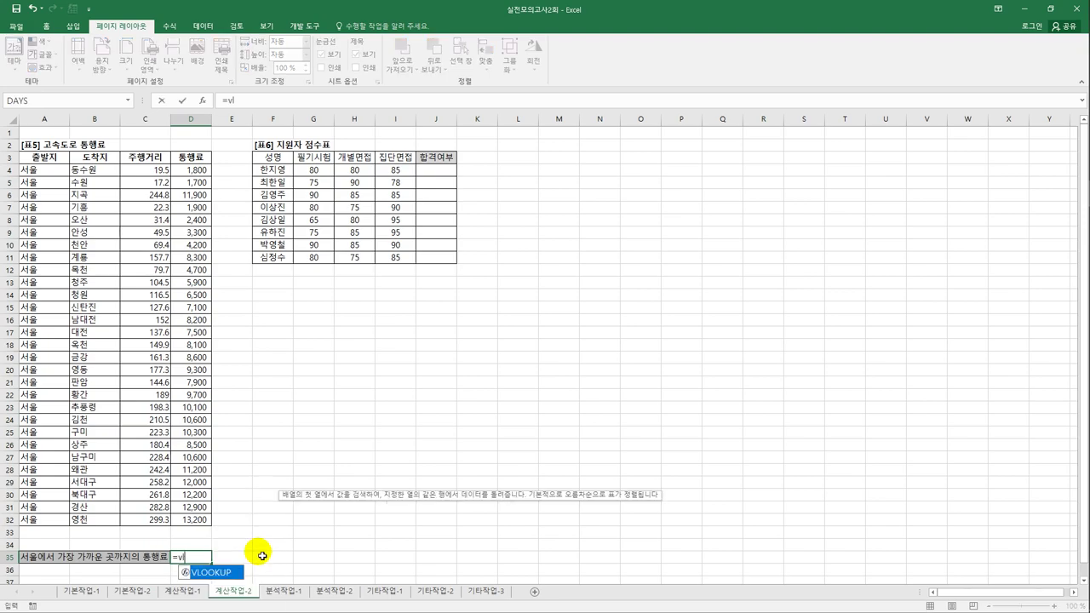
key(Tab)
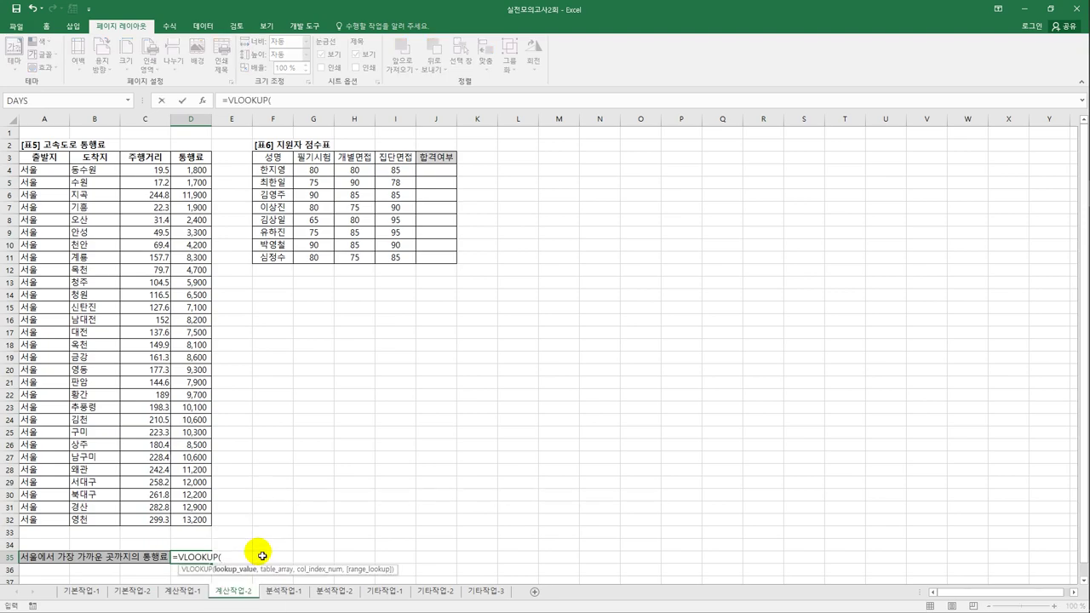
text(min()
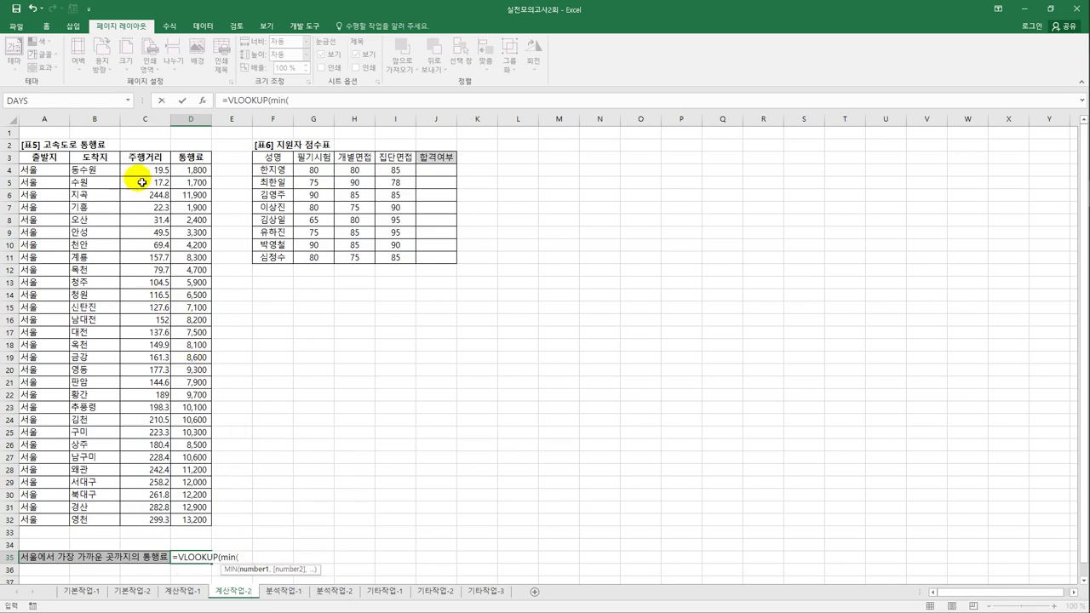
drag(139, 175, 141, 520)
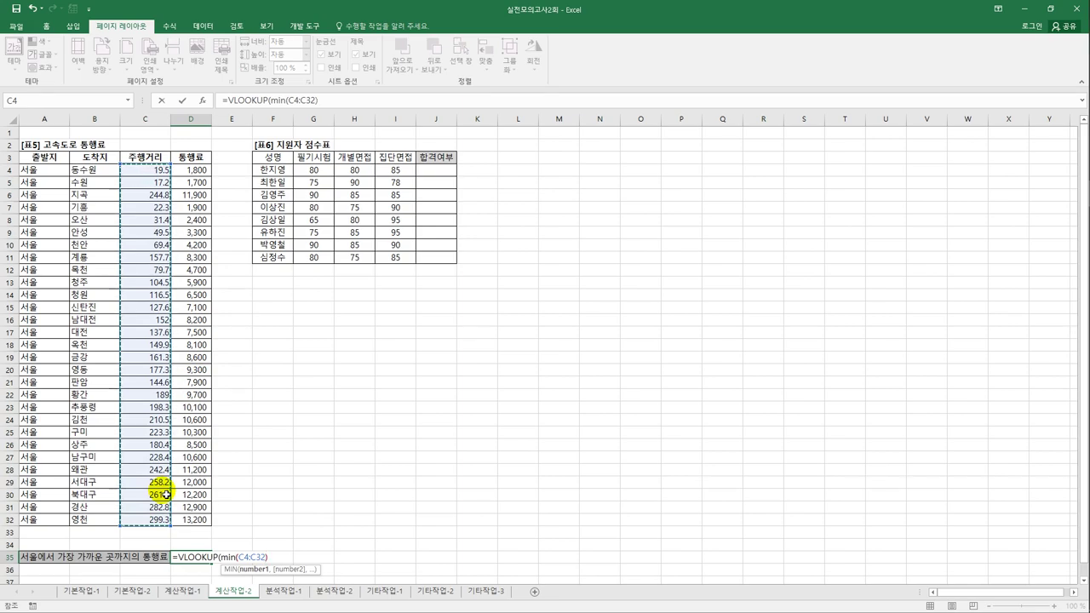
text(),)
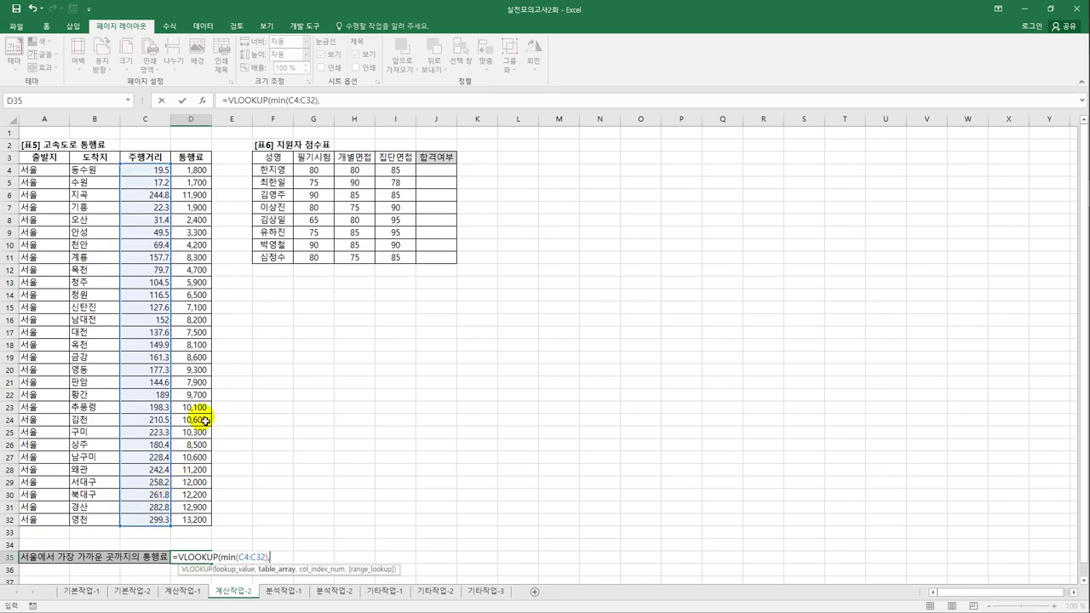
- Complete the D35 VLOOKUP with table range C4:D32, column number 2 and 0 for an exact match, and enter it
drag(147, 175, 195, 526)
text(,)
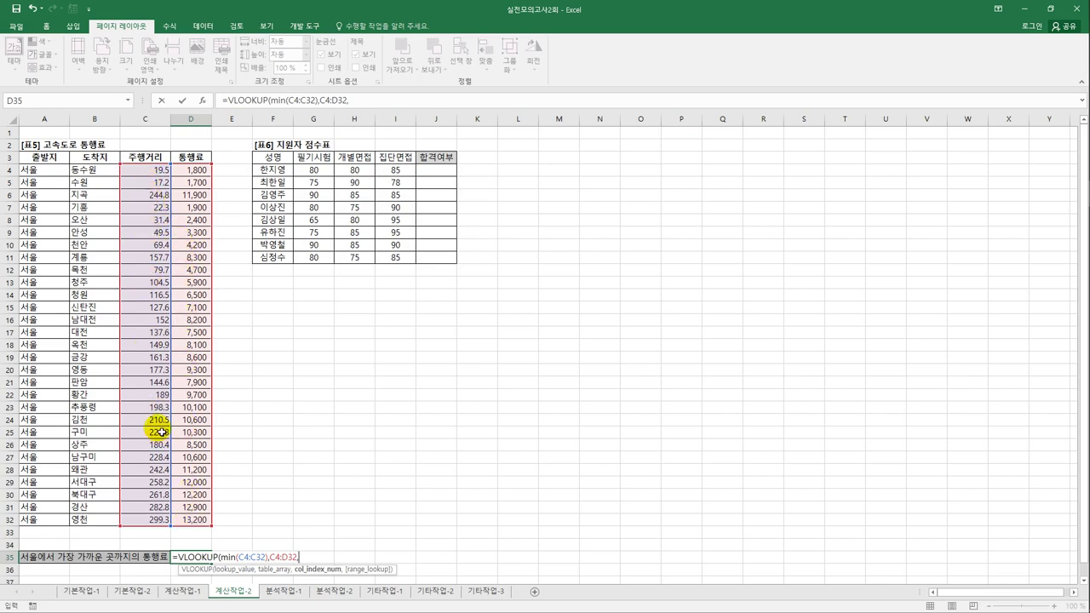
text(2)
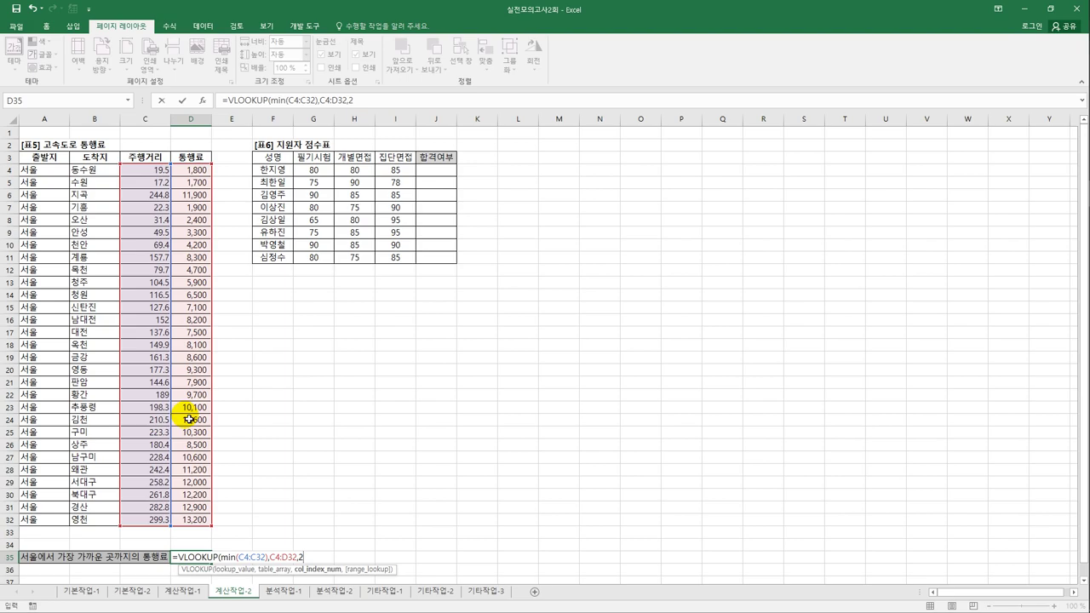
text(,)
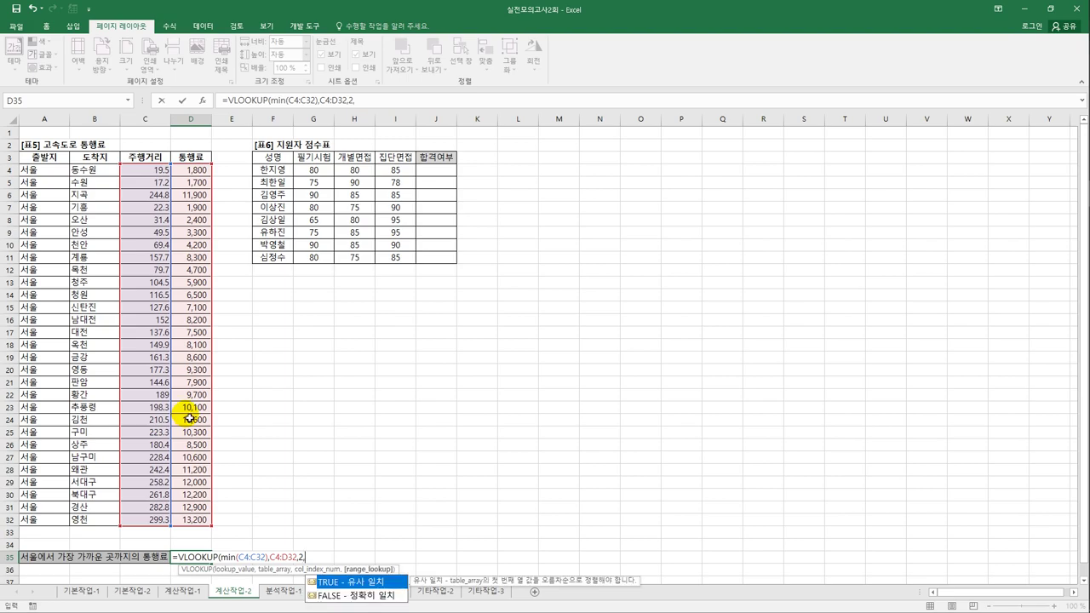
text(0)
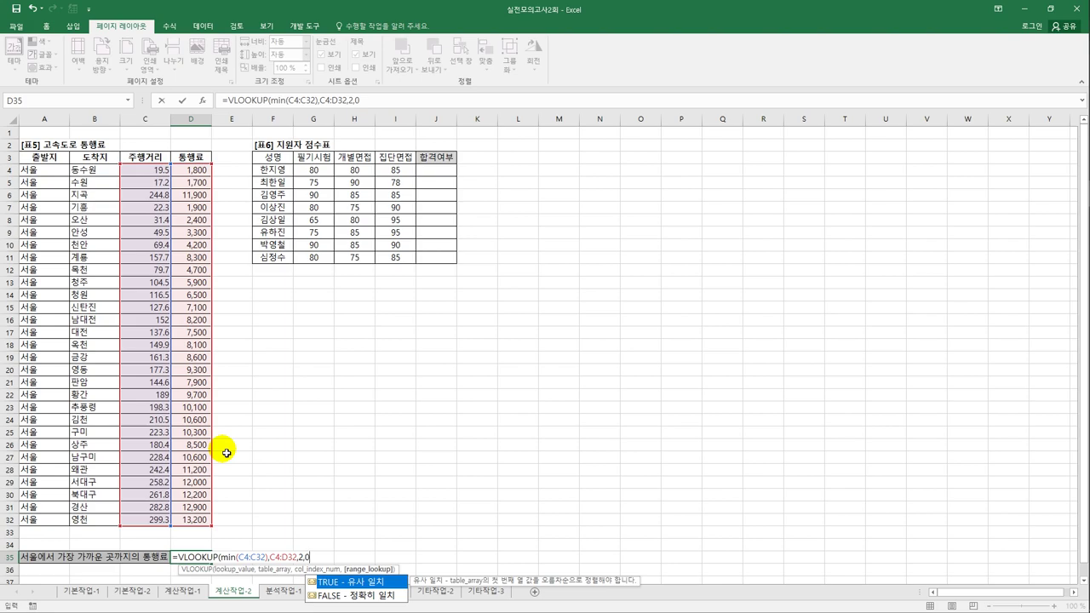
text())
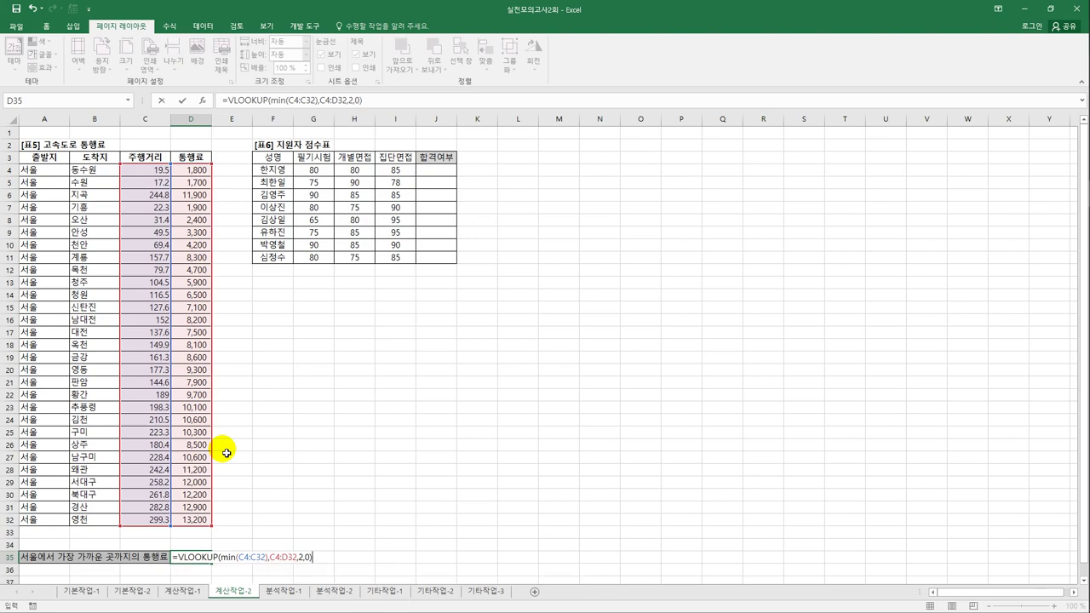
key(ctrl+Return)
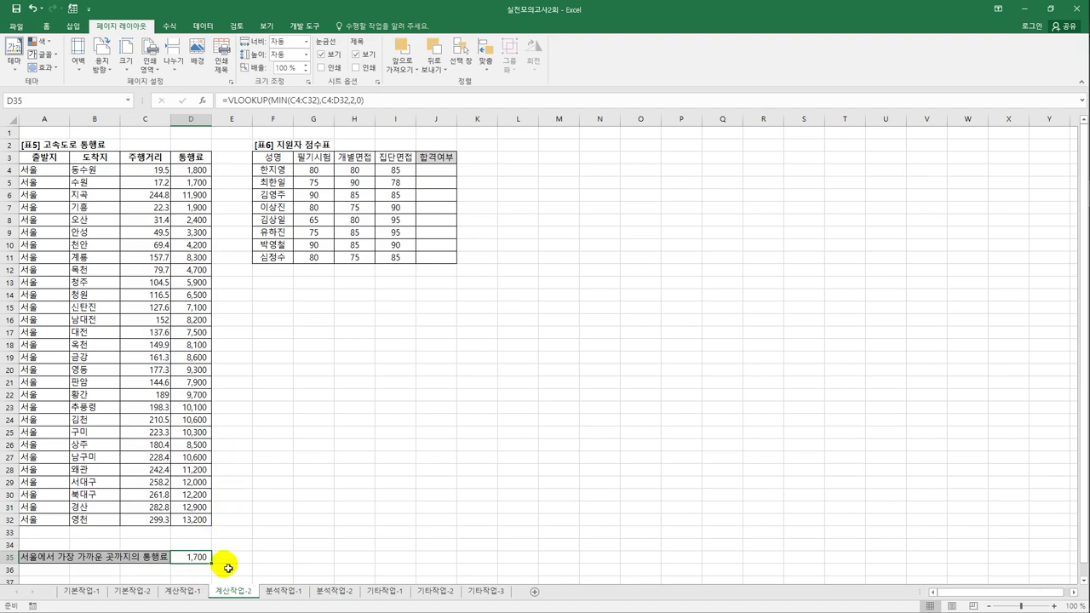
- Select J4 under 합격여부, switch to the Visual Basic editor and insert a new code module
click(442, 174)
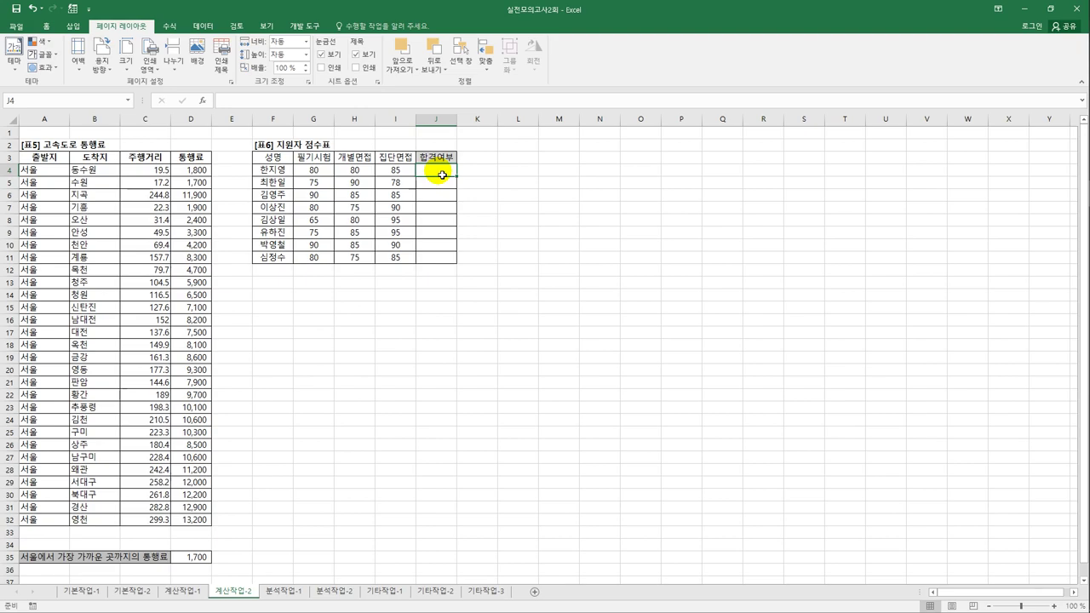
click(303, 25)
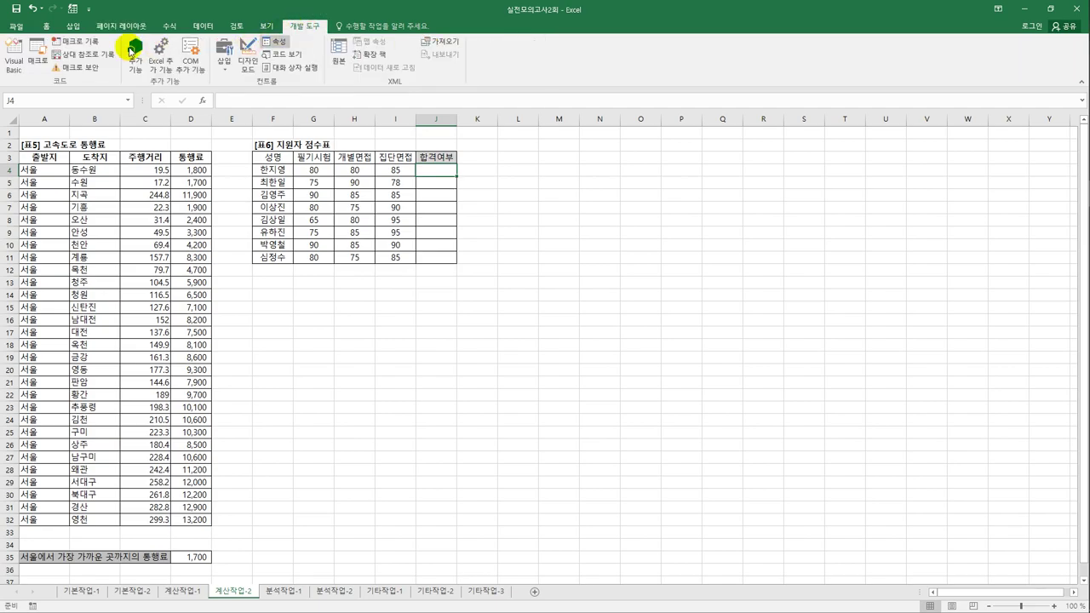
click(15, 55)
drag(571, 39, 509, 29)
click(551, 39)
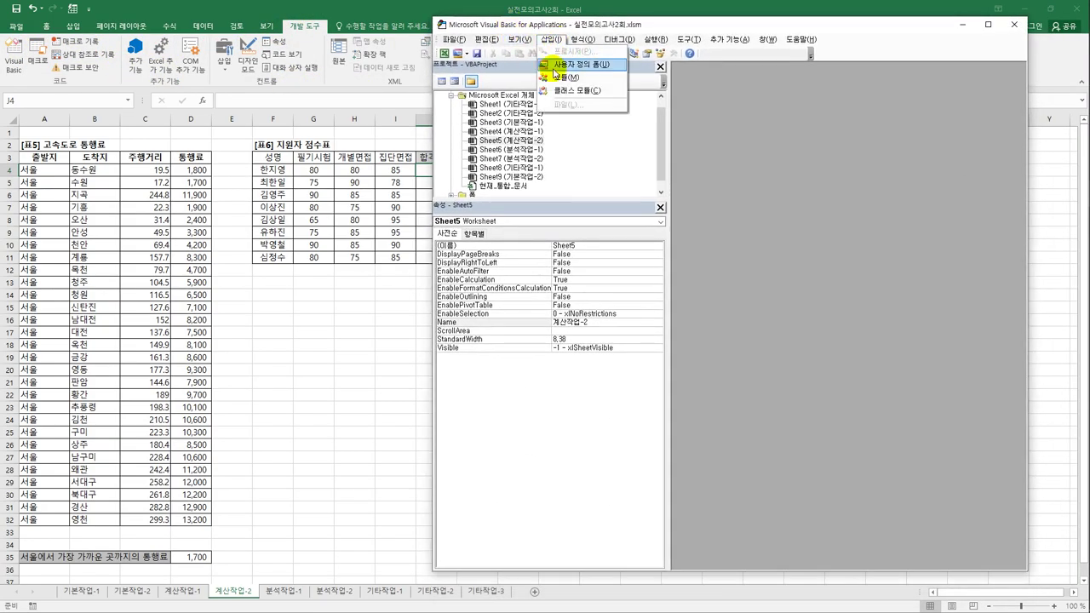
click(564, 78)
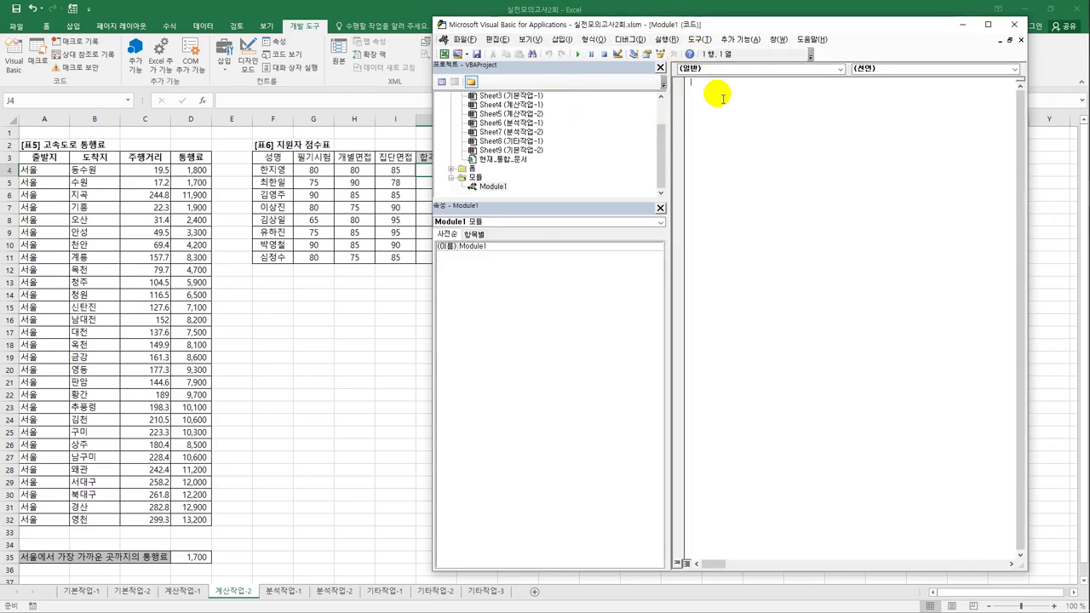
- Declare the public function fn합격 with the arguments 필기시험, 개별면접 and 집단면접
text(public)
key(BackSpace)
key(BackSpace)
key(BackSpace)
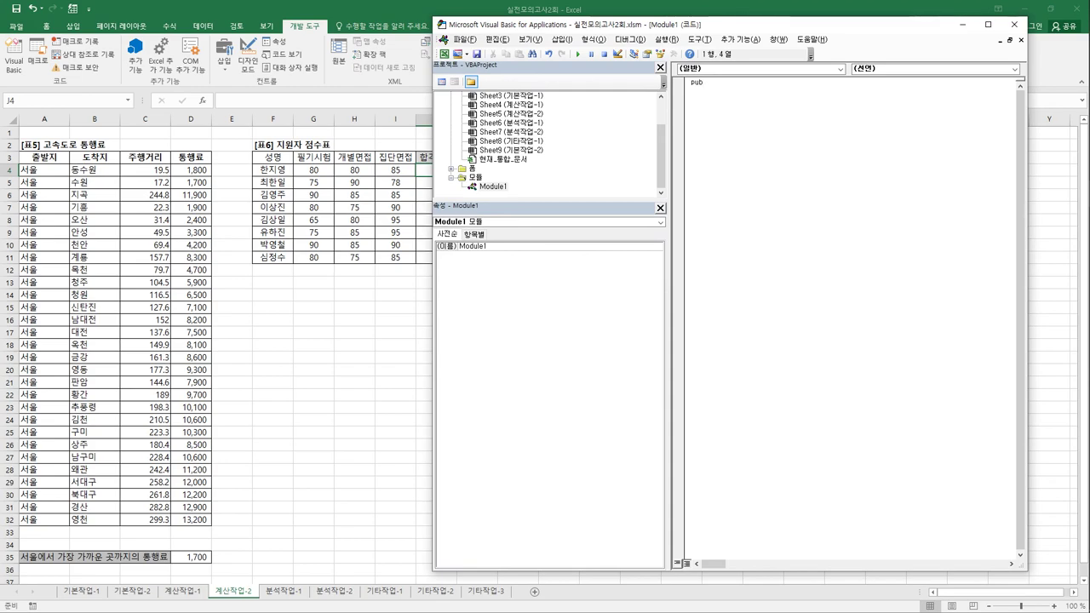
text(lic function fn합격()
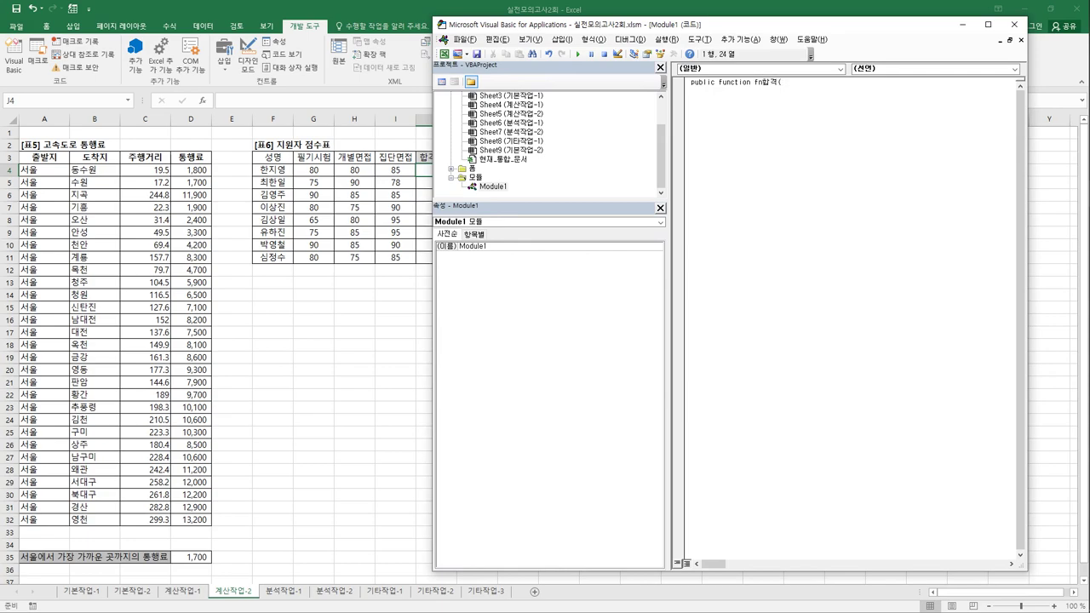
text(vifr)
text(필기시험,)
text( 개별면)
text(접, )
text(집단면)
text(접))
key(Return)
key(Return)
key(Tab)
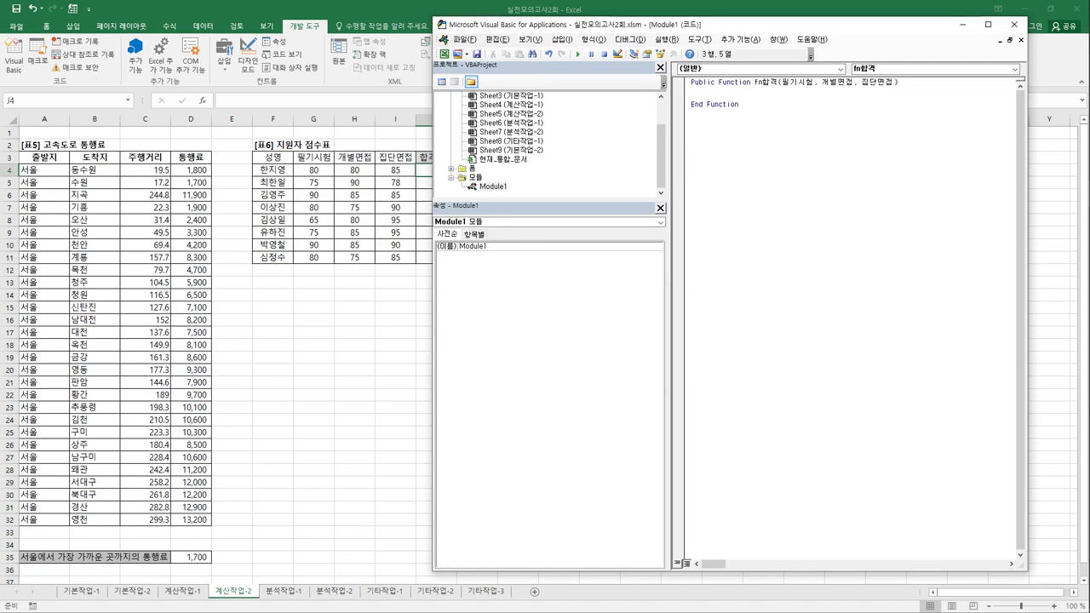
- In the function body, assign 면접점수 the average of the two interviews: (개별면접 + 집단면접) / 2
text(면접평)
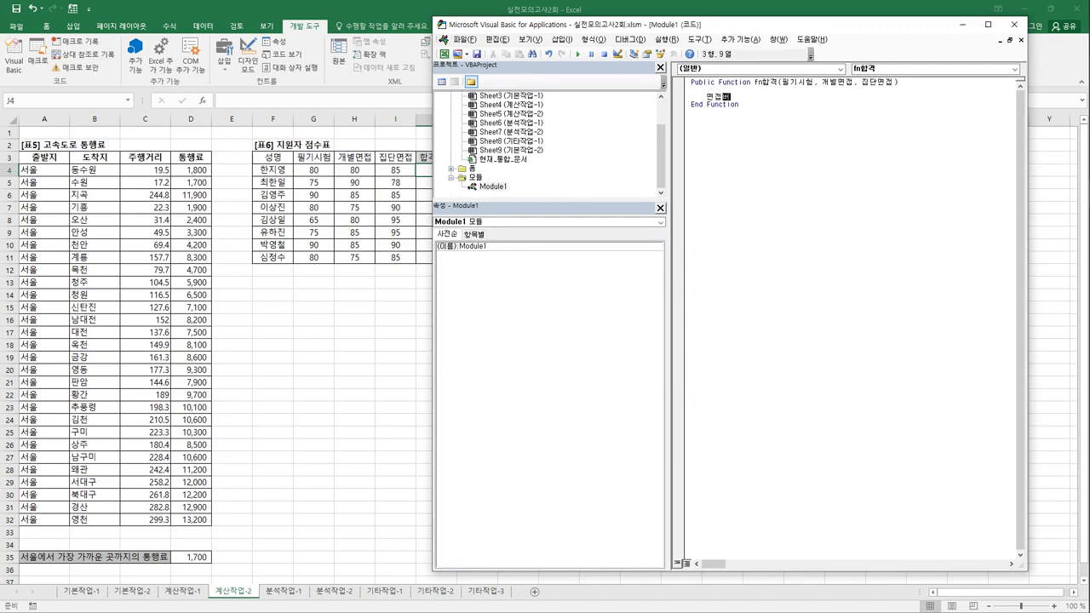
text(수 =)
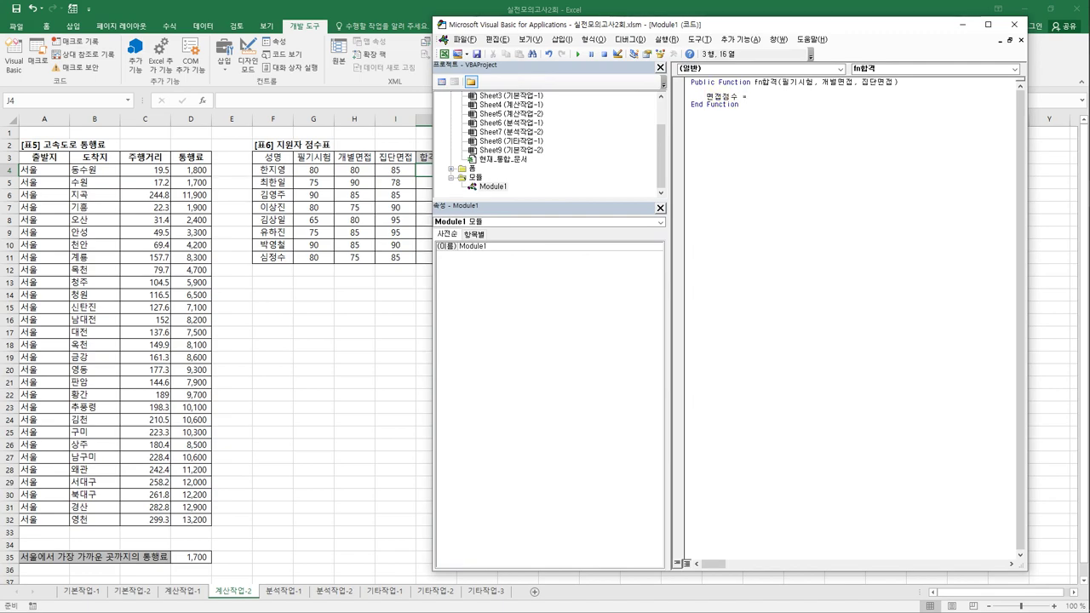
text( (개별면접 )
text(+ ㅈ)
text(집단)
text(면접))
text(/2)
key(Return)
key(Return)
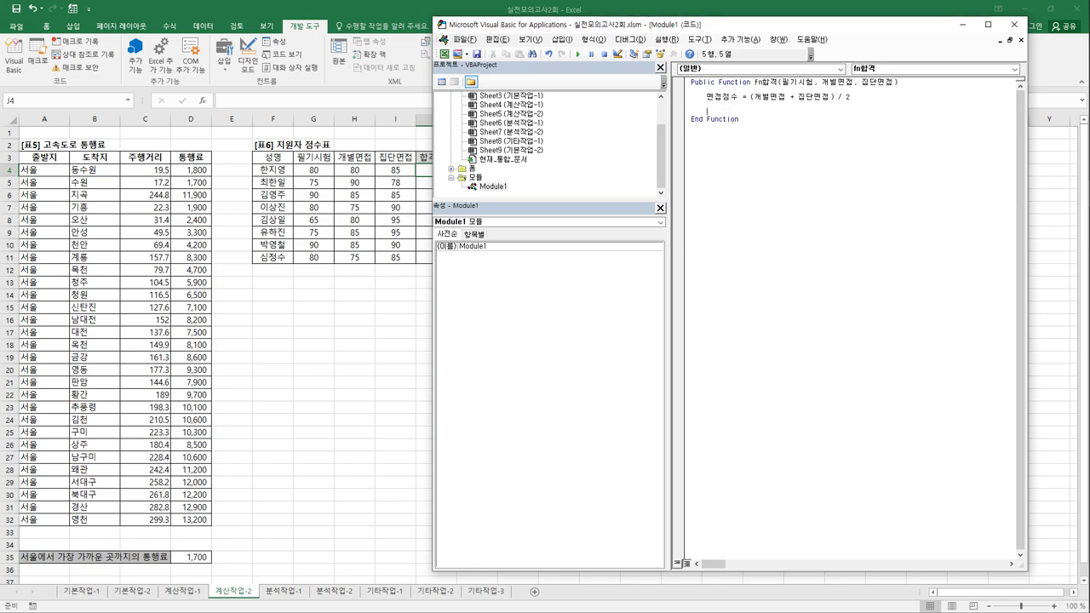
- Add an If condition for 필기시험 >= 80 And 면접점수 >= 80 that returns fn합격 = "합격"
text(if 필기시험 >=80 and 면접점수 >=80)
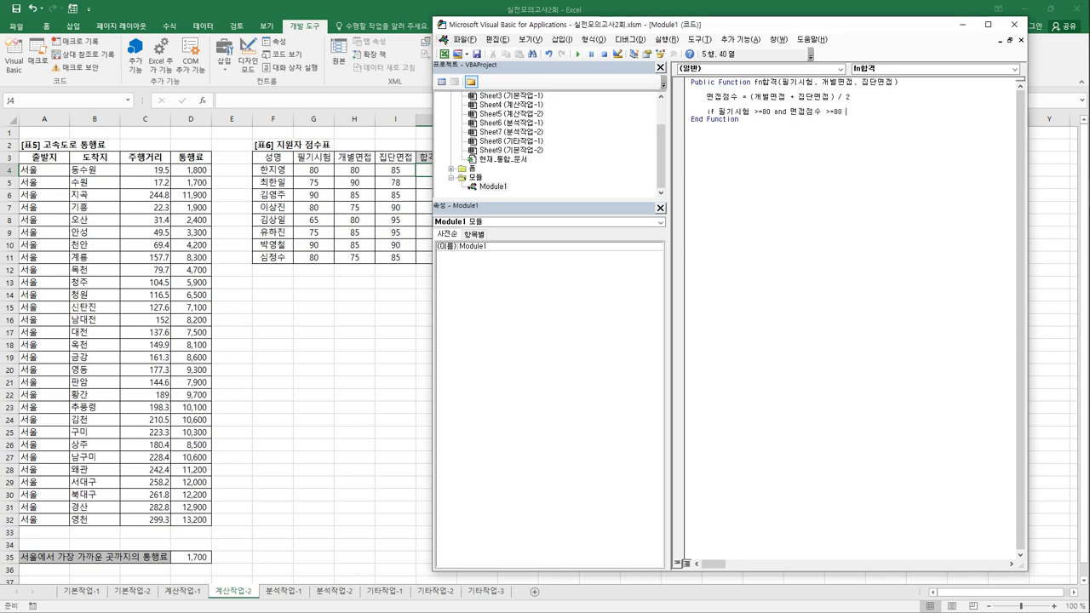
text( Then)
key(Return)
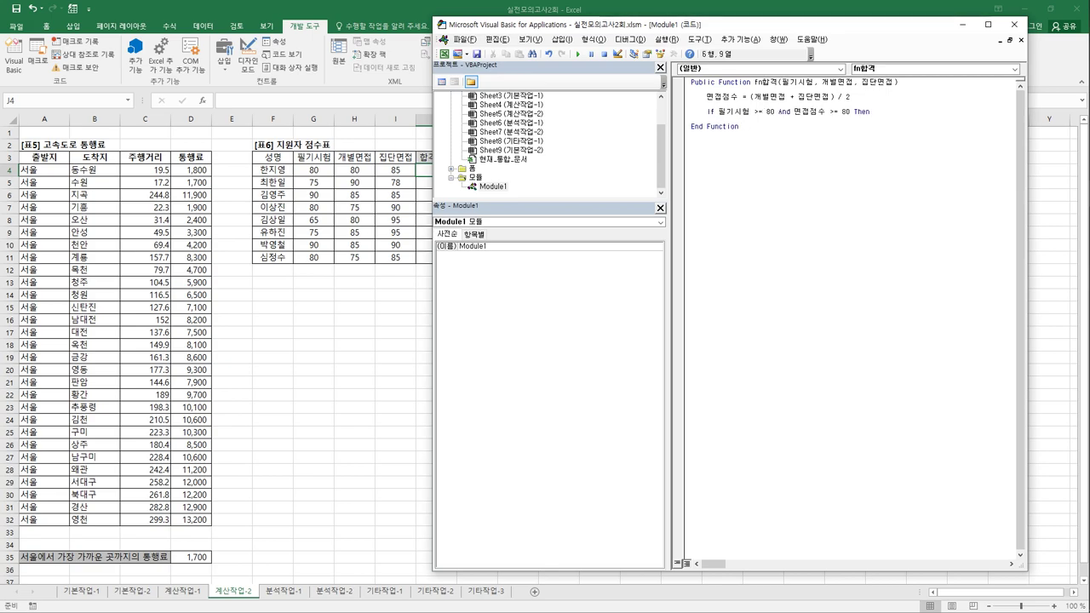
text(fn합격 = "합격")
key(Return)
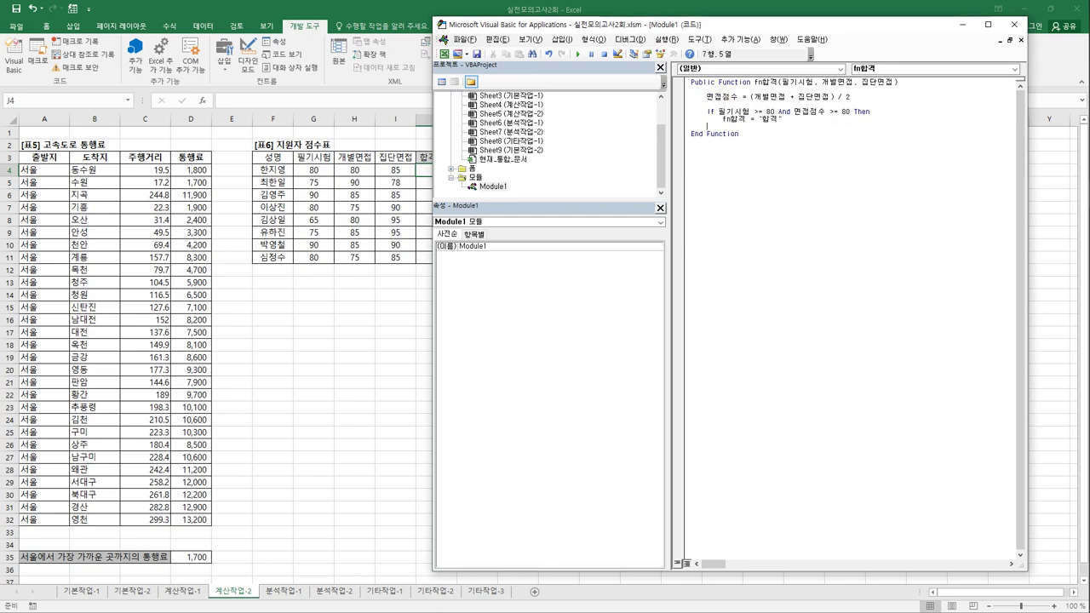
- Add an Else branch returning fn합격 = "불합격", end the If block, and close the Visual Basic editor
text(else)
key(Return)
text(fn합격 = )
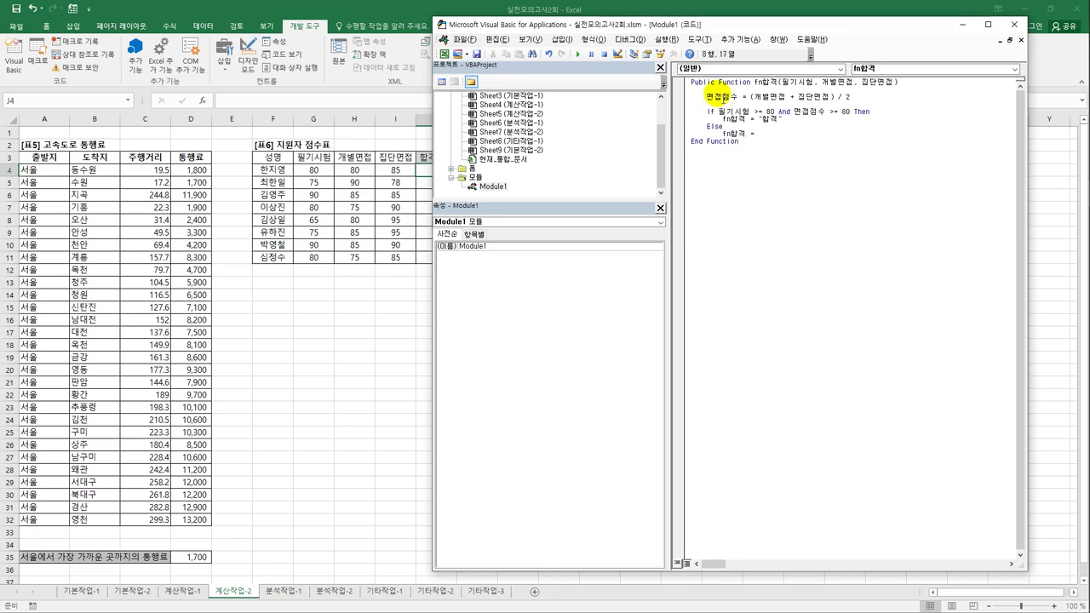
text("불합격")
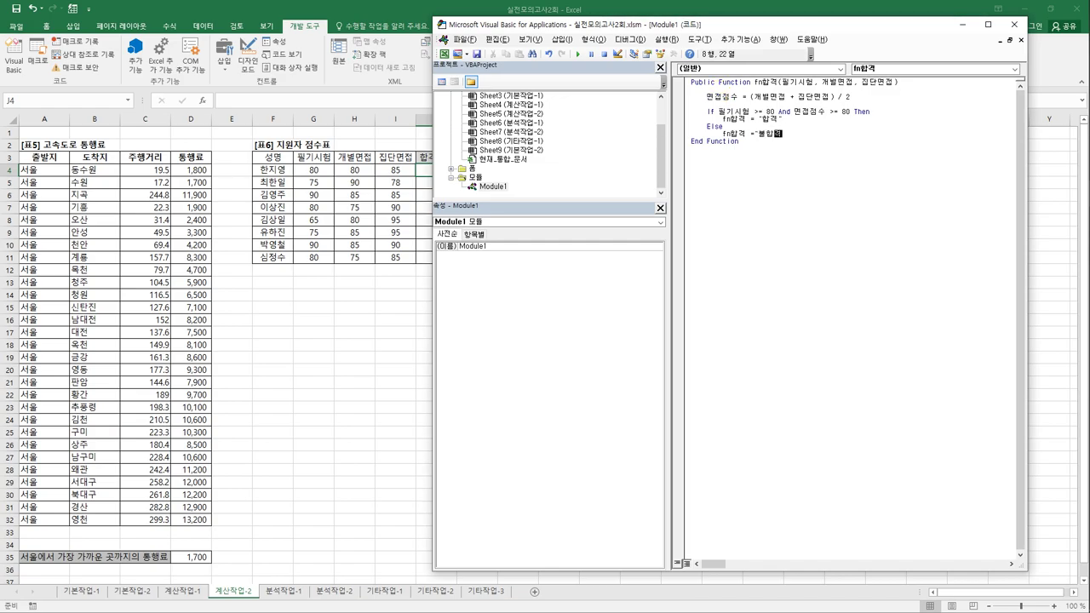
key(Return)
key(BackSpace)
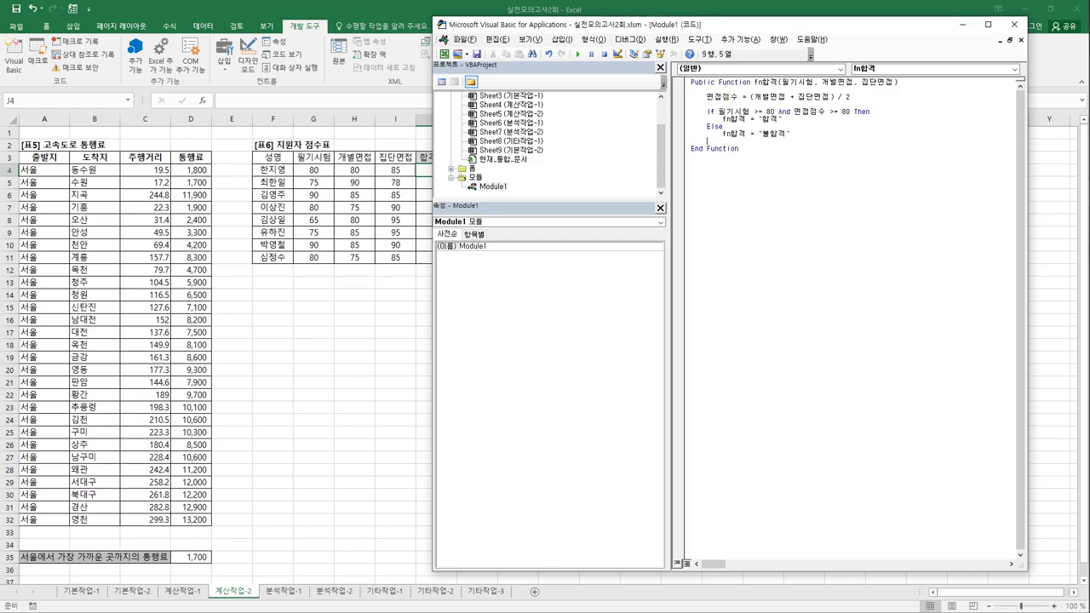
text(end if)
key(Return)
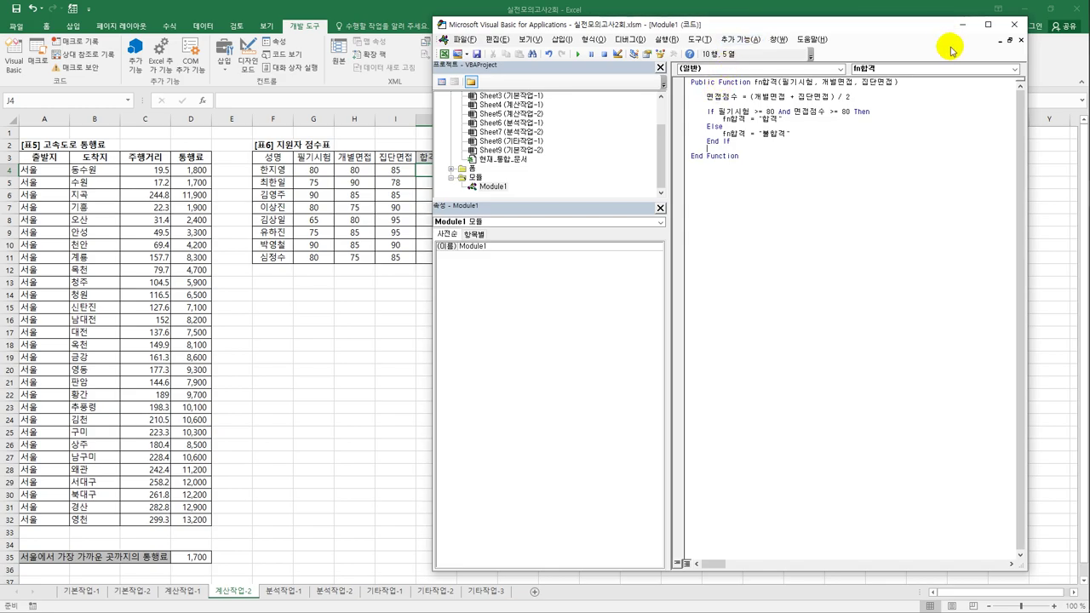
click(1013, 26)
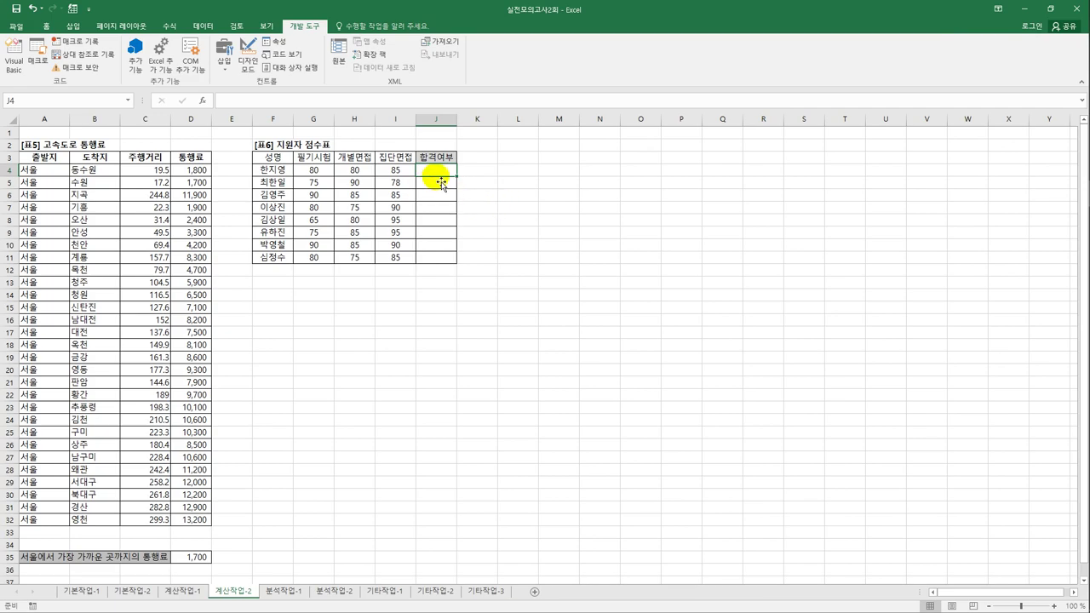
- Insert the user-defined function fn합격 into cell J4 of the 합격여부 column
click(205, 100)
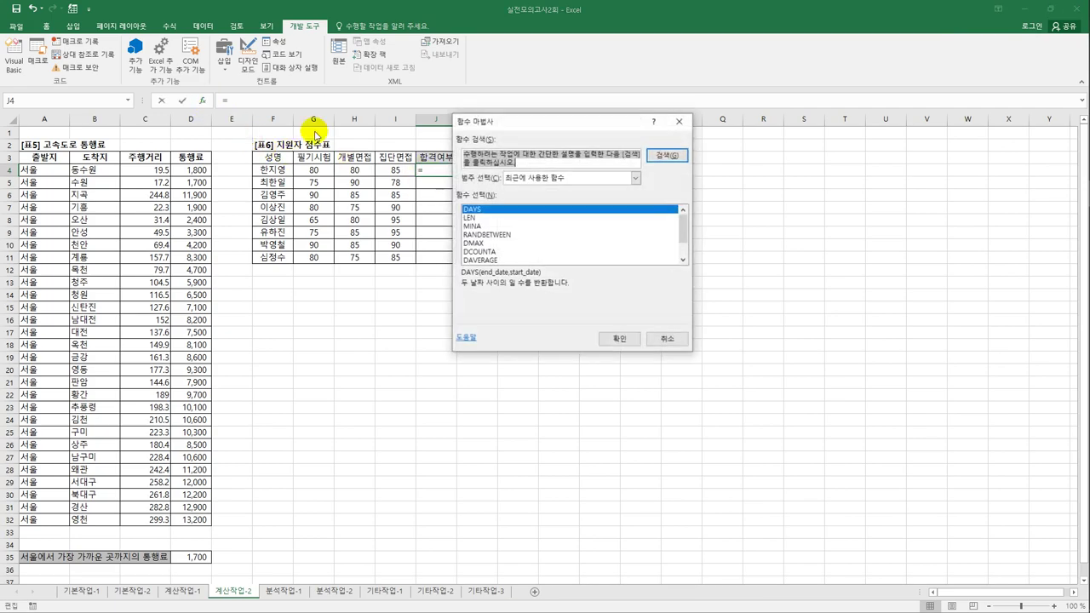
click(545, 178)
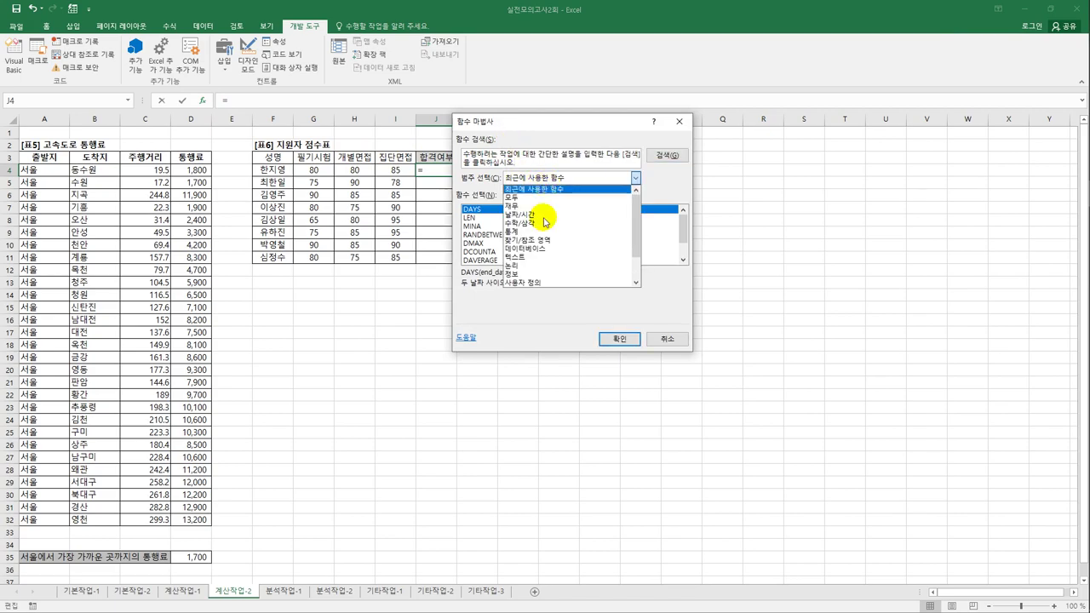
click(531, 282)
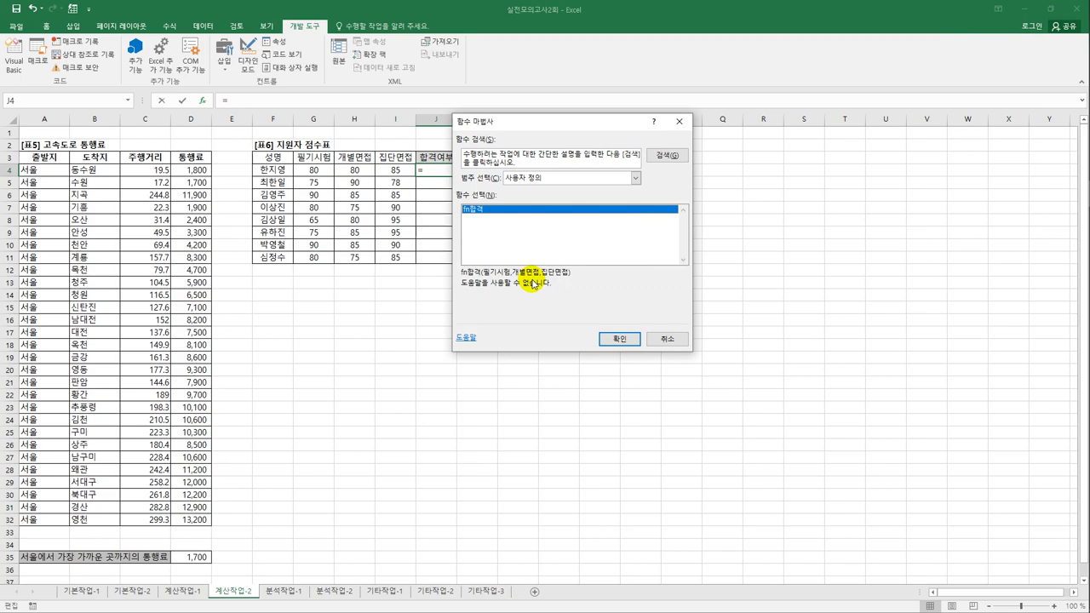
click(610, 340)
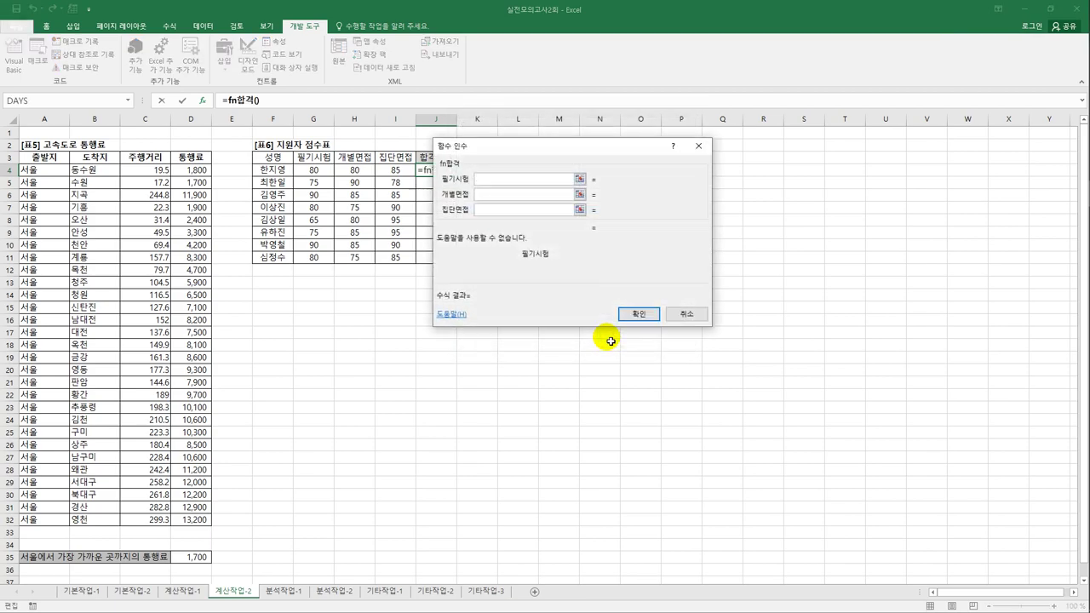
- Set fn합격's arguments to G4 for 필기시험, H4 for 개별면접 and I4 for 집단면접, and fill the formula down to J11
click(316, 172)
click(521, 194)
click(366, 173)
click(501, 210)
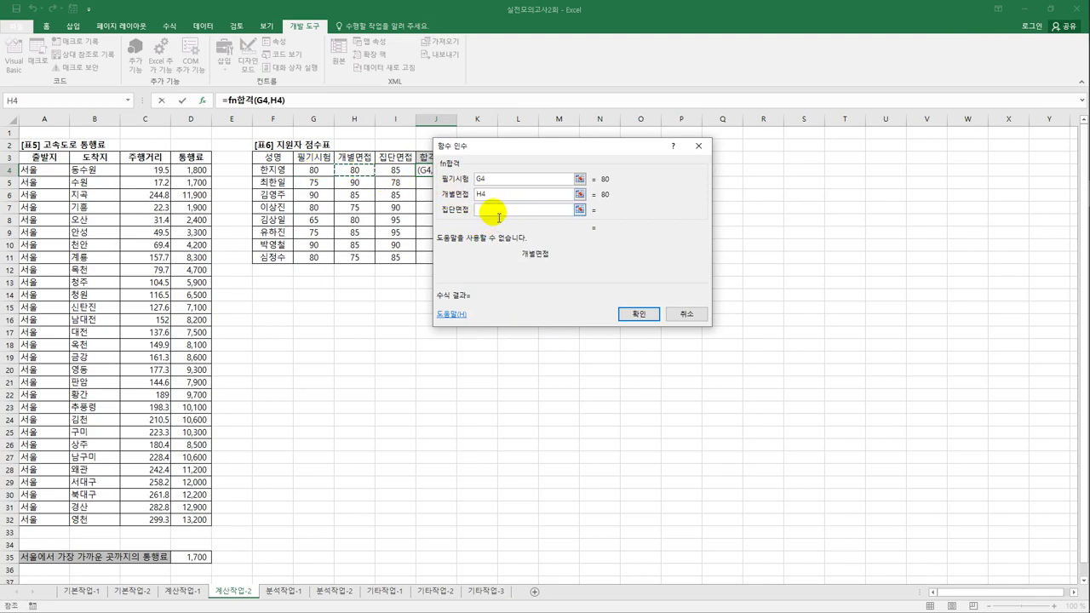
click(399, 171)
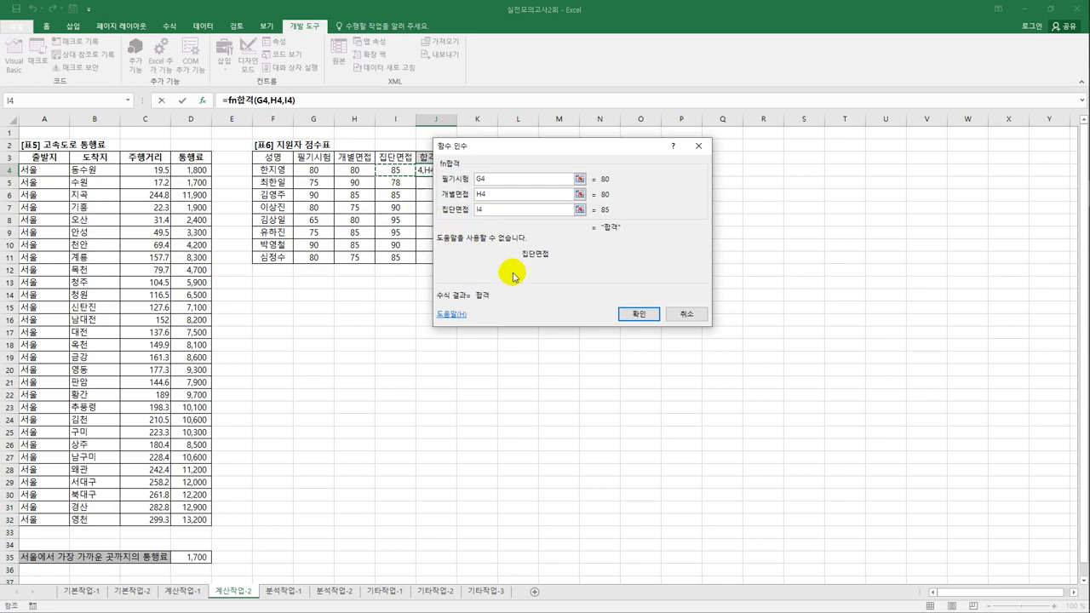
click(634, 312)
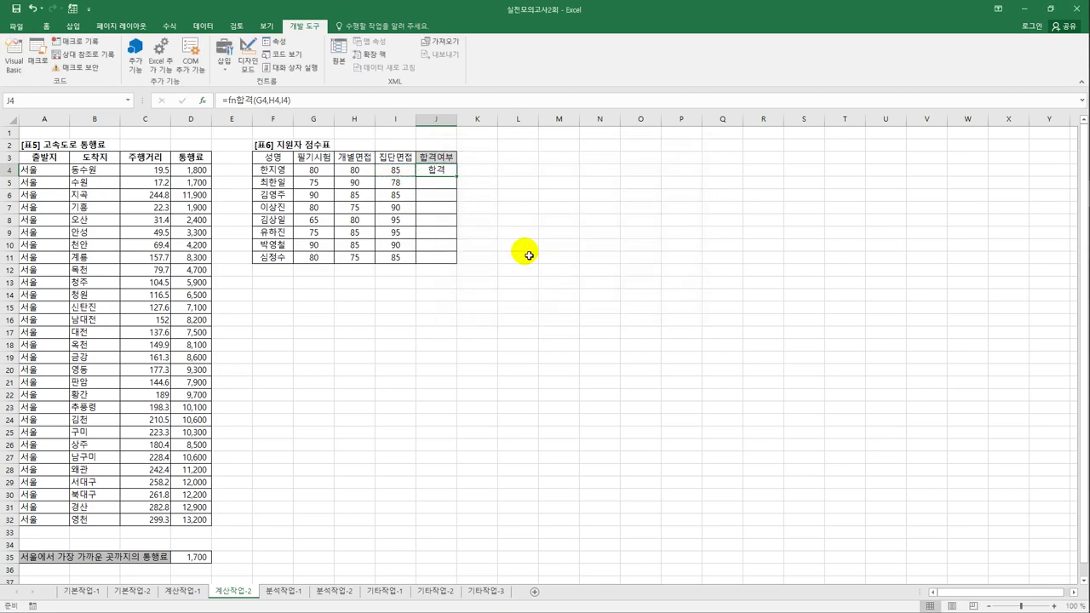
drag(458, 179, 455, 268)
- Check the 합격여부 results against the exam and interview scores in rows 8, 9 and 11
drag(316, 219, 394, 214)
drag(330, 236, 401, 234)
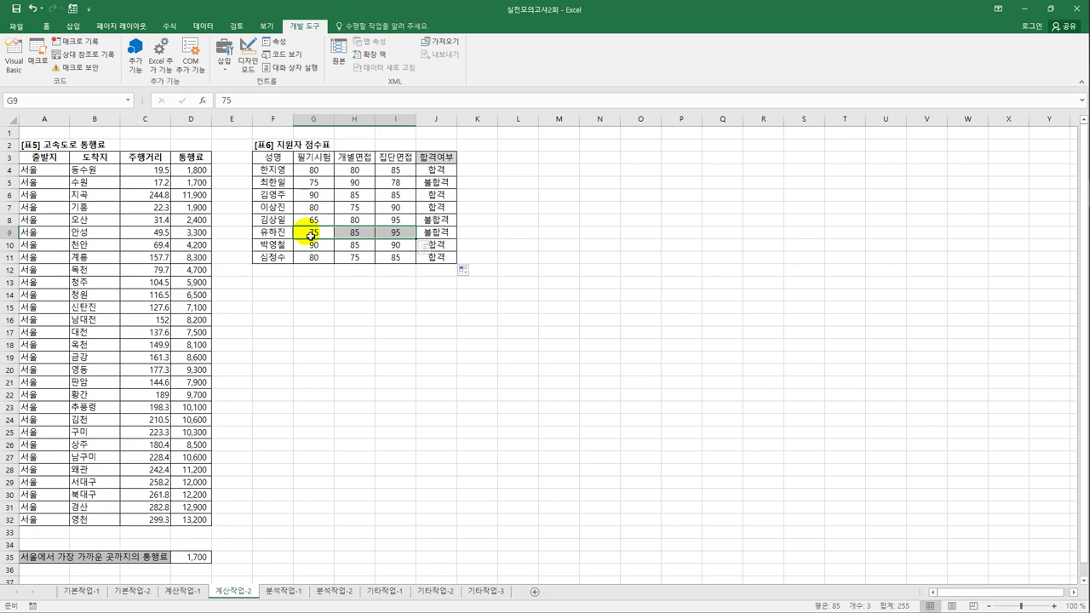
click(421, 259)
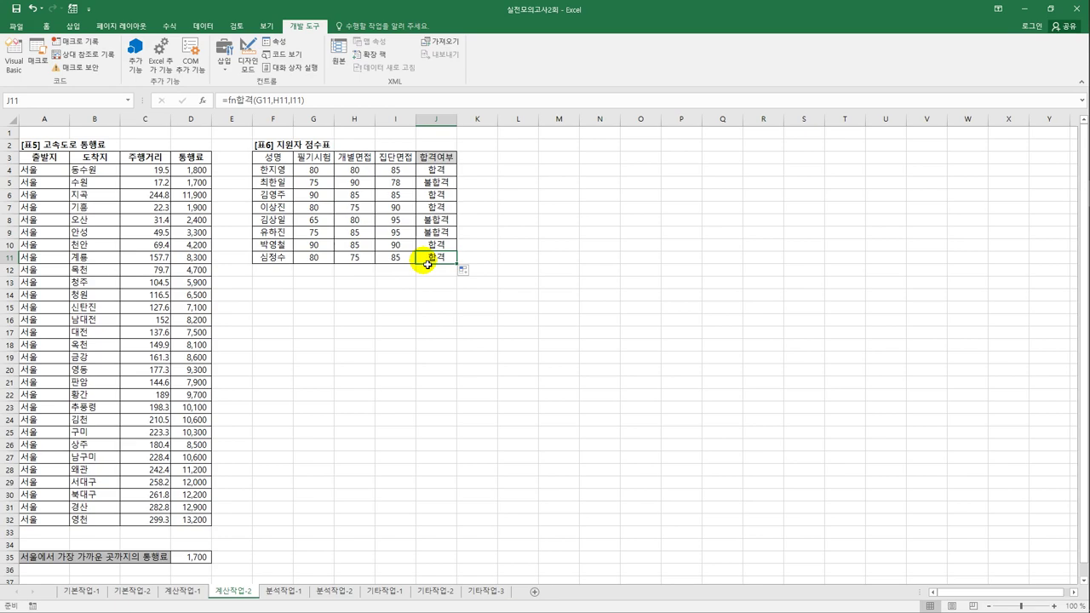
- On the 분석작업-1 sheet, delete columns A to E containing the existing sales data
click(296, 594)
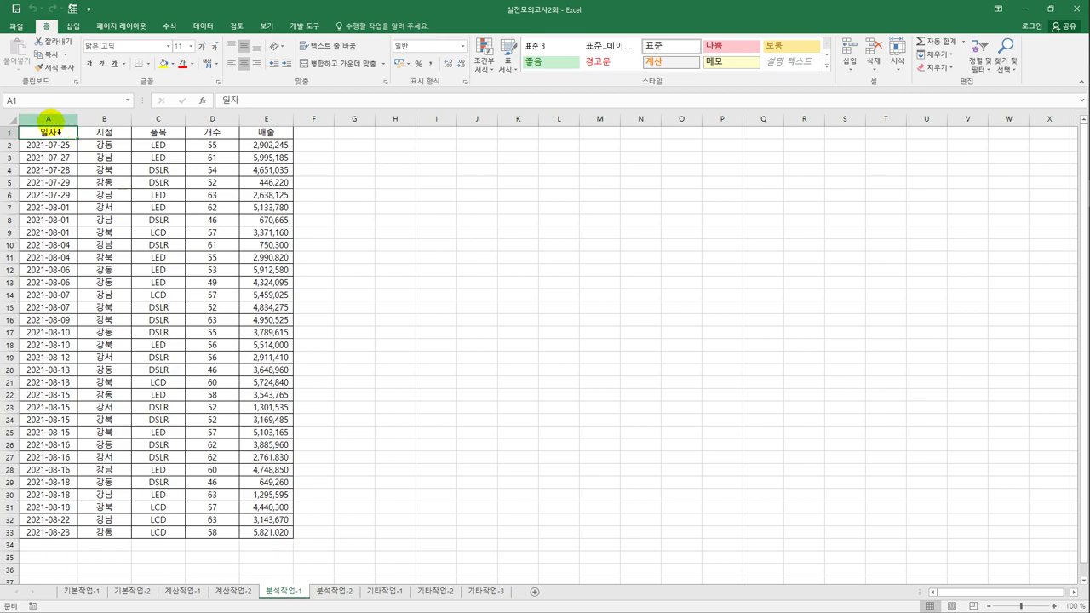
drag(49, 119, 277, 131)
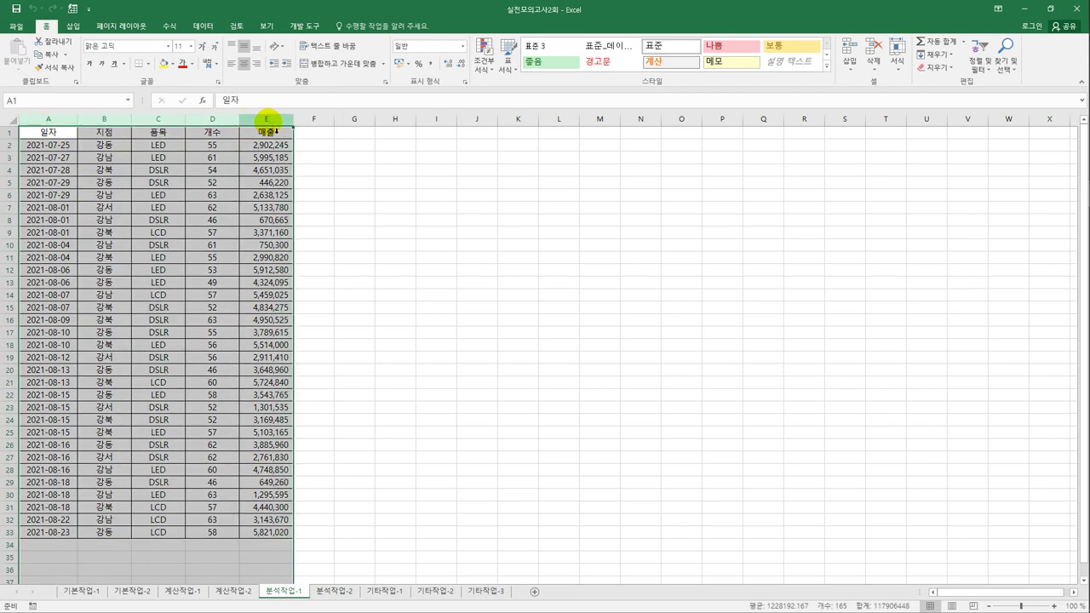
right_click(269, 120)
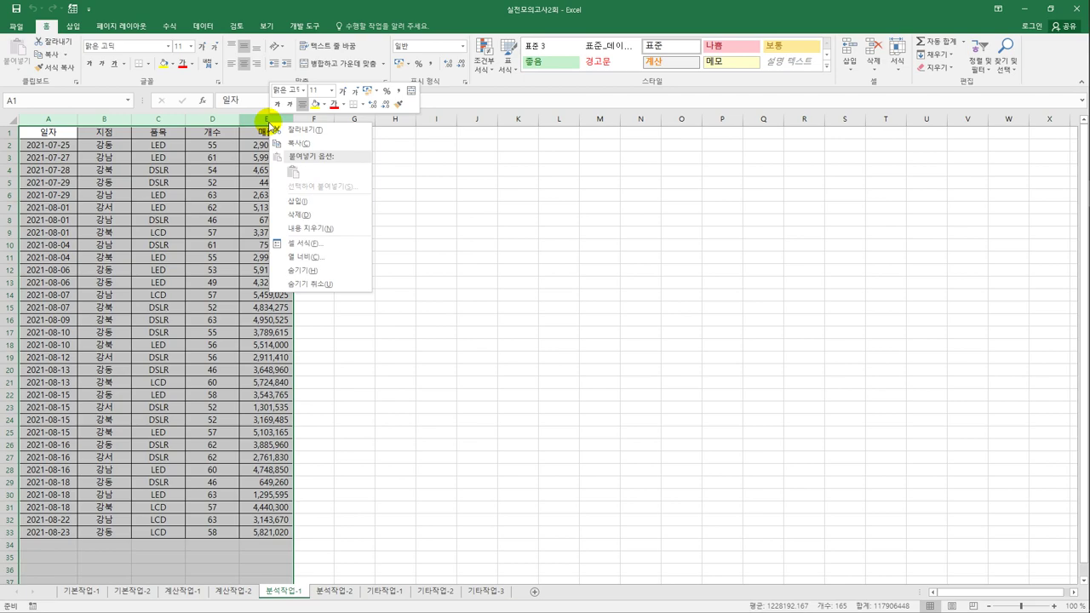
click(304, 216)
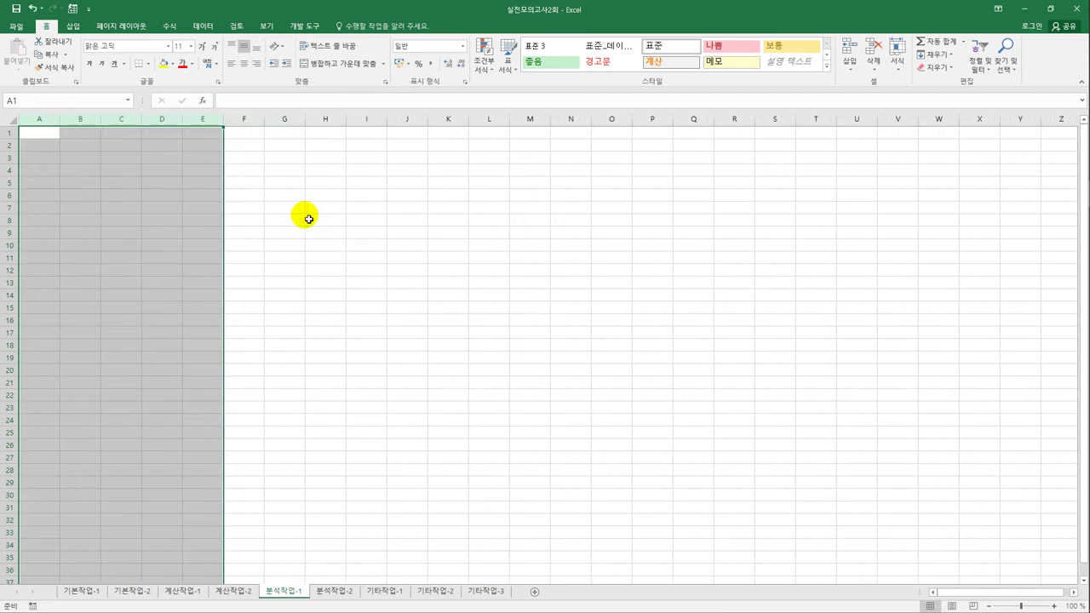
- With cell C4 as the destination, start an external data query using MS Access Database as the data source
click(81, 146)
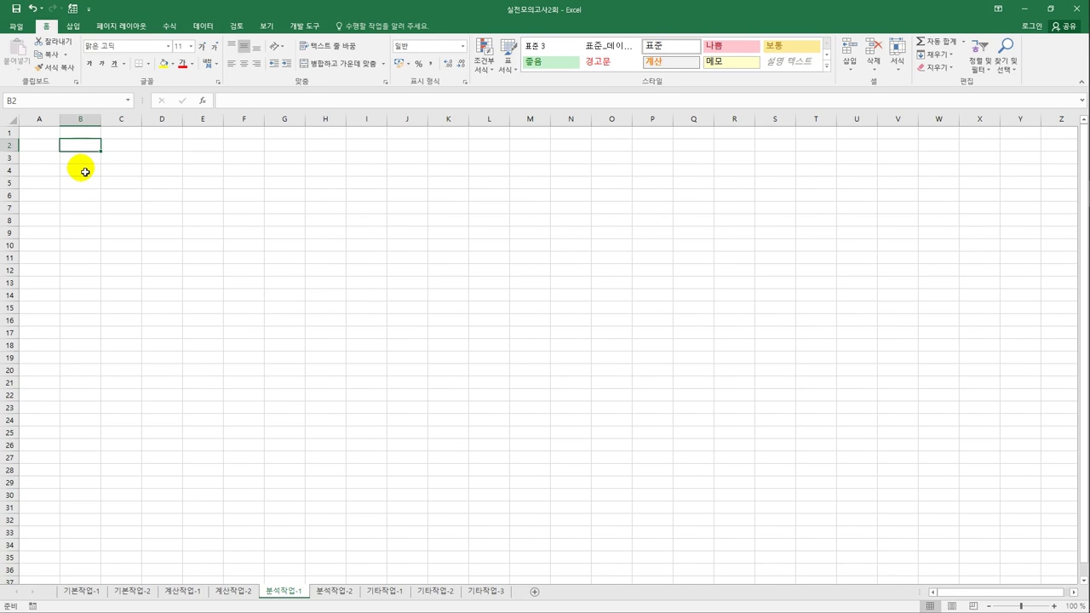
click(135, 171)
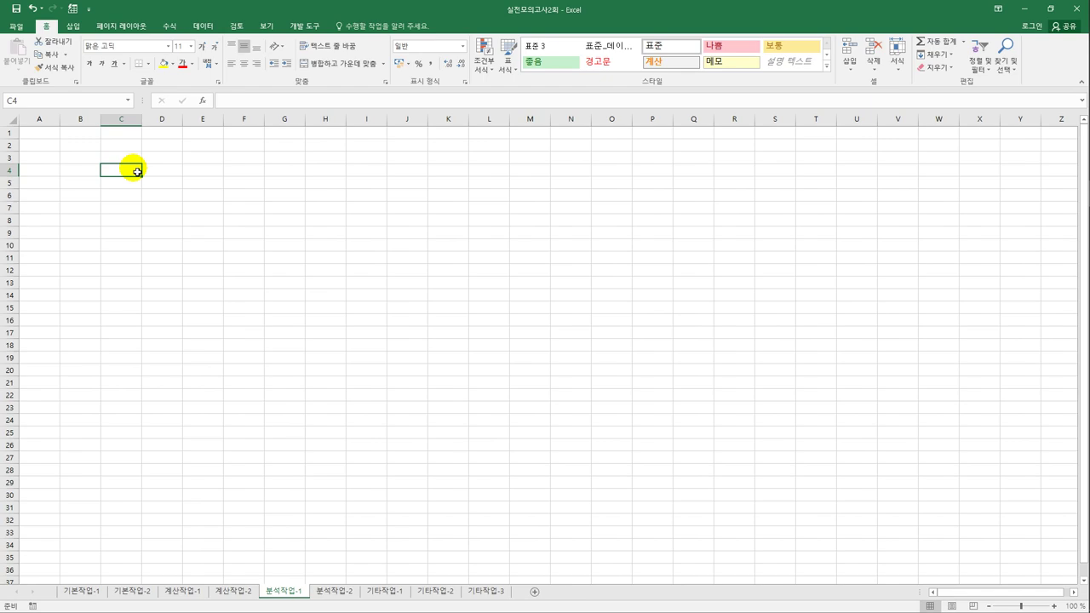
key(F4)
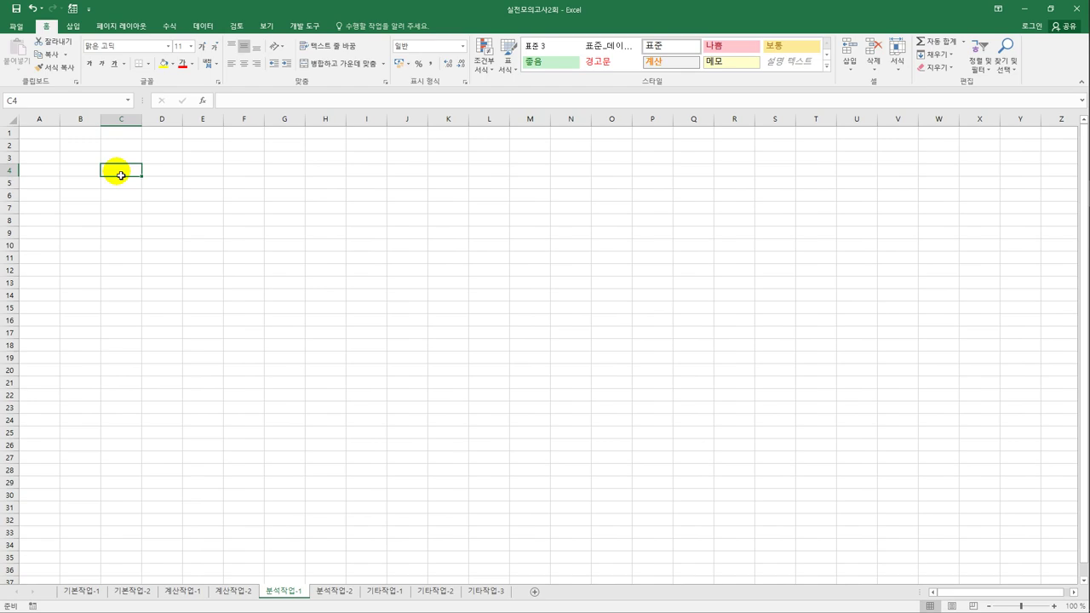
click(201, 26)
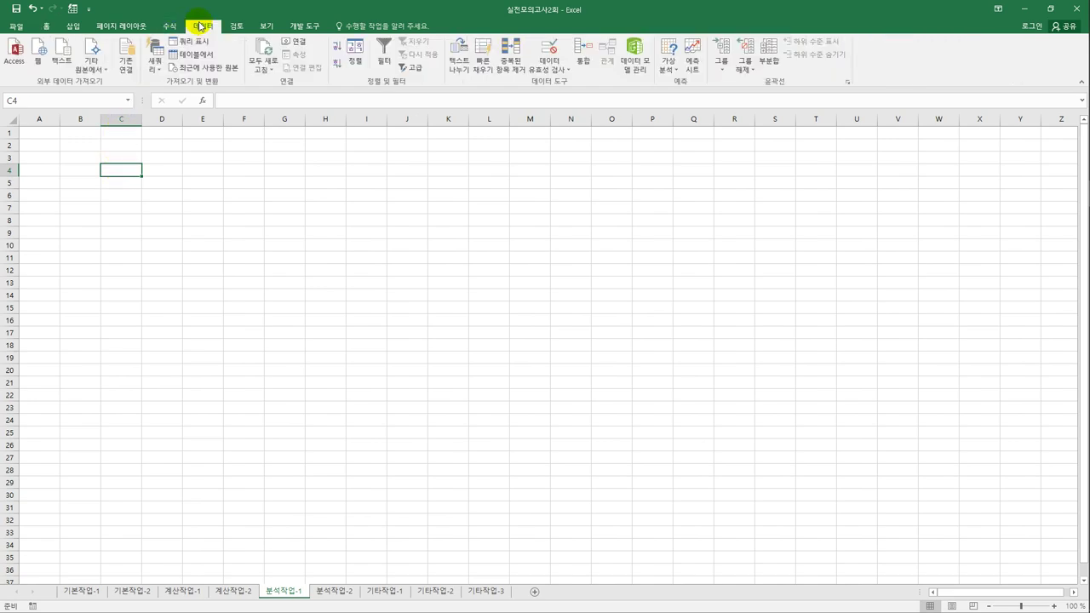
click(91, 62)
click(133, 236)
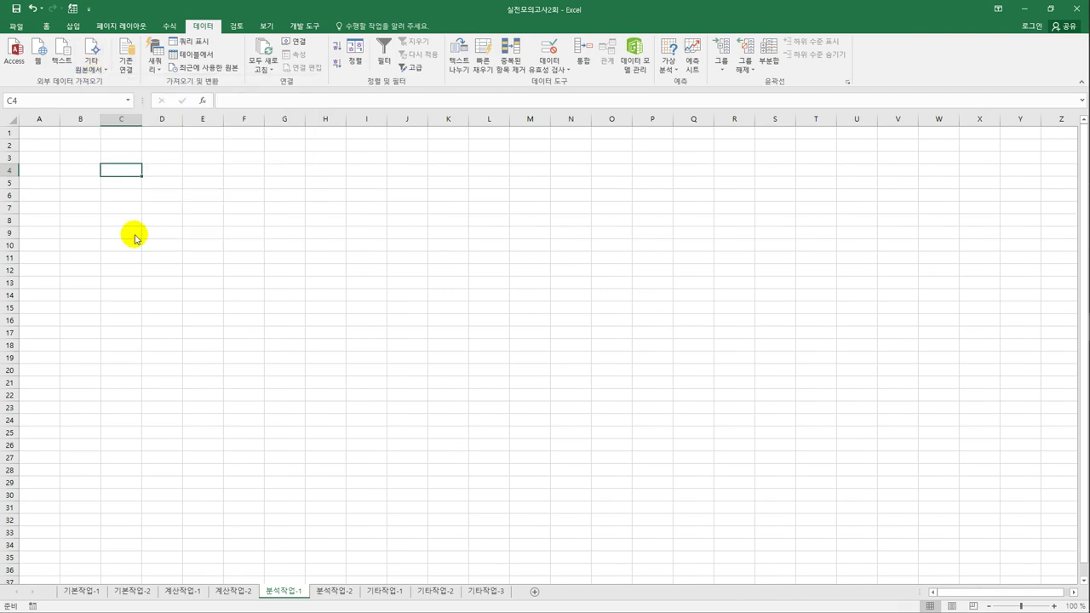
drag(491, 238, 464, 187)
click(453, 250)
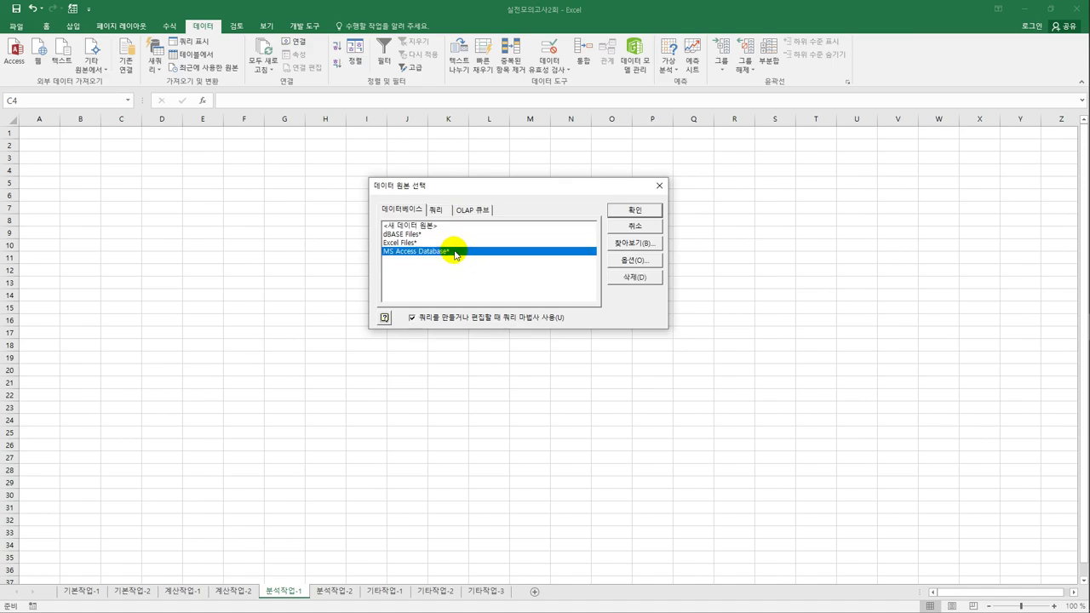
click(634, 210)
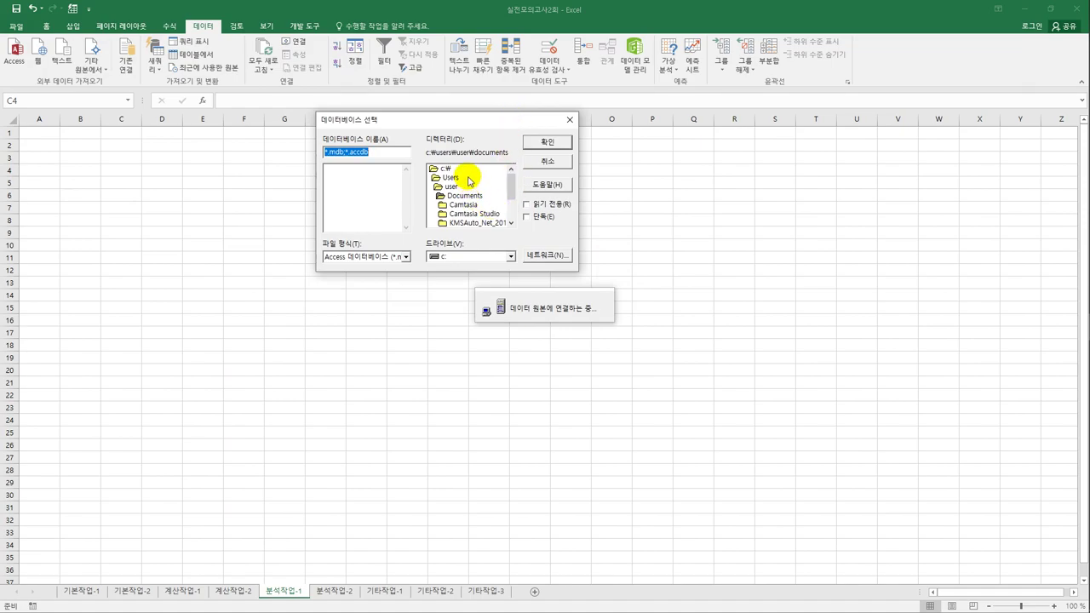
- Connect the query to the database 매출.accdb in the C:\컴활1급\스프레드시트\모의고사 folder
double_click(462, 167)
scroll(503, 204, down, 5)
double_click(487, 215)
double_click(478, 198)
scroll(478, 201, down, 2)
double_click(475, 221)
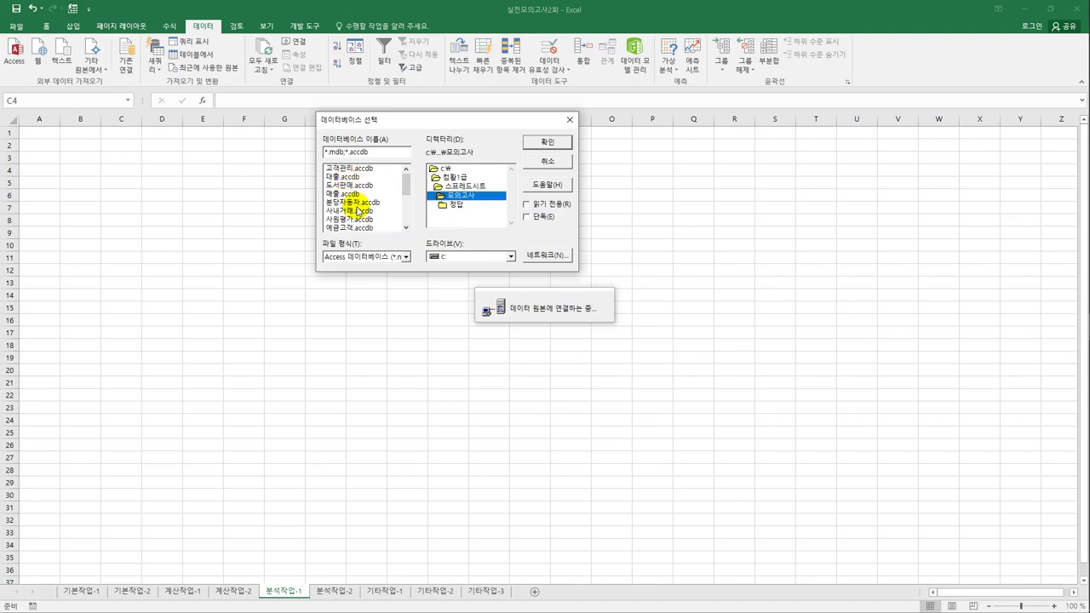
click(352, 194)
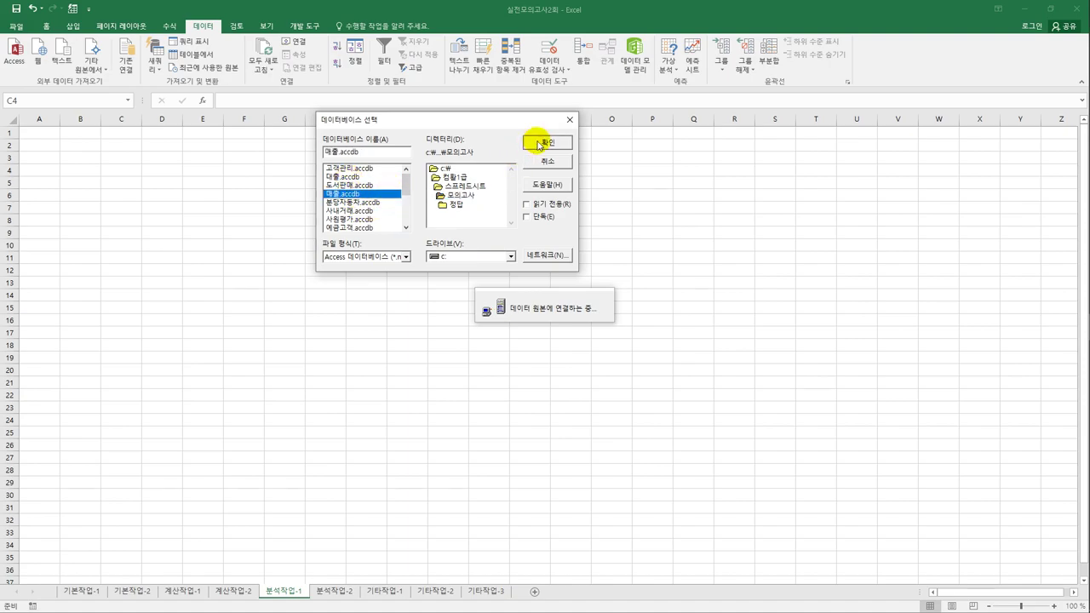
click(537, 142)
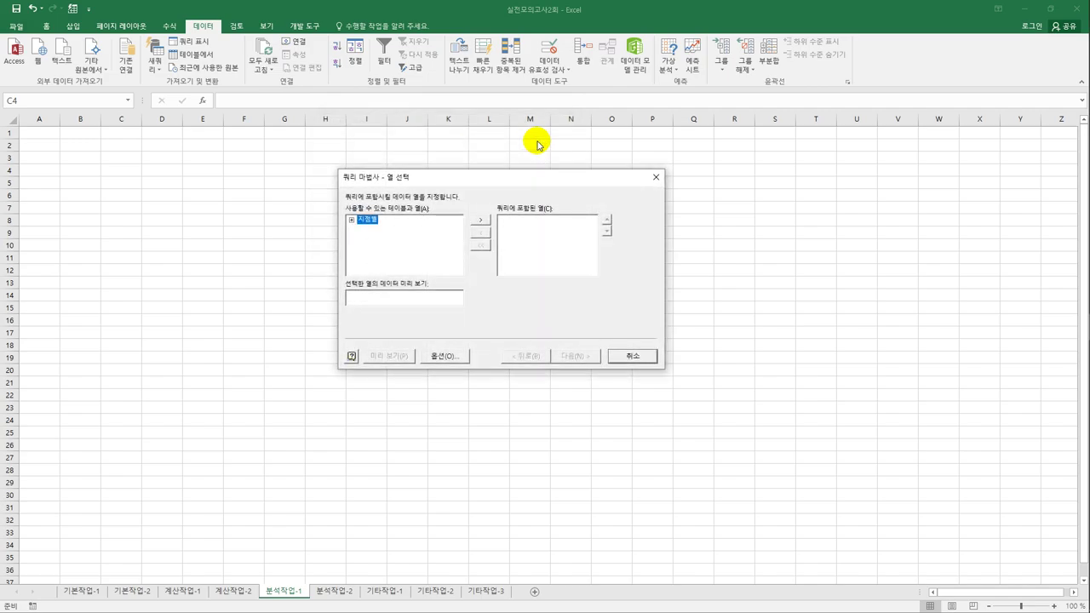
- Add the 지점, 일자, 품목, 개수 and 매출 columns of the 지점별 table to the query
double_click(372, 225)
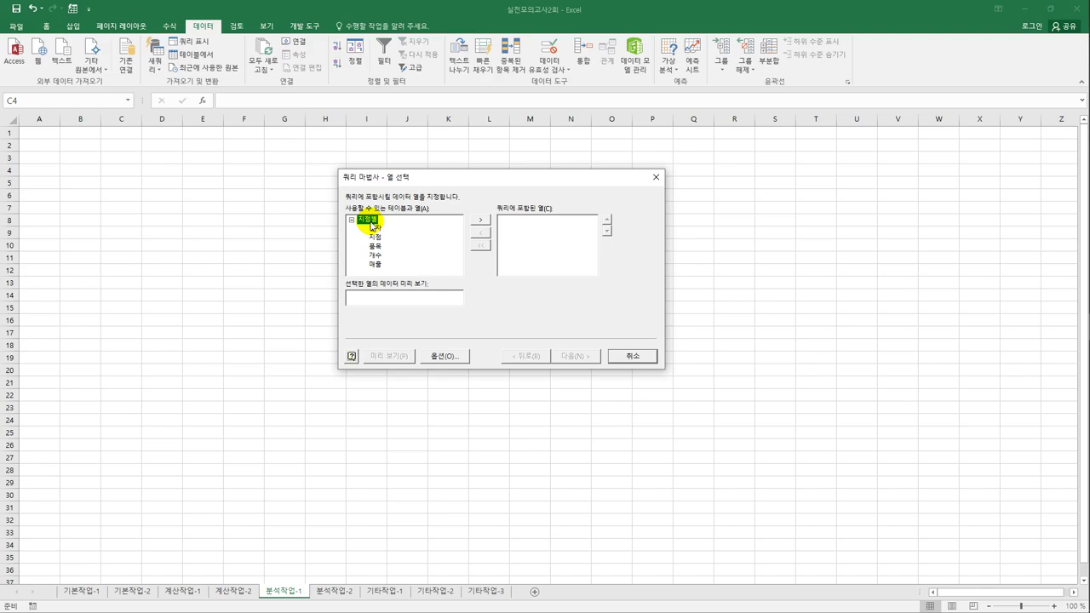
click(375, 237)
double_click(376, 238)
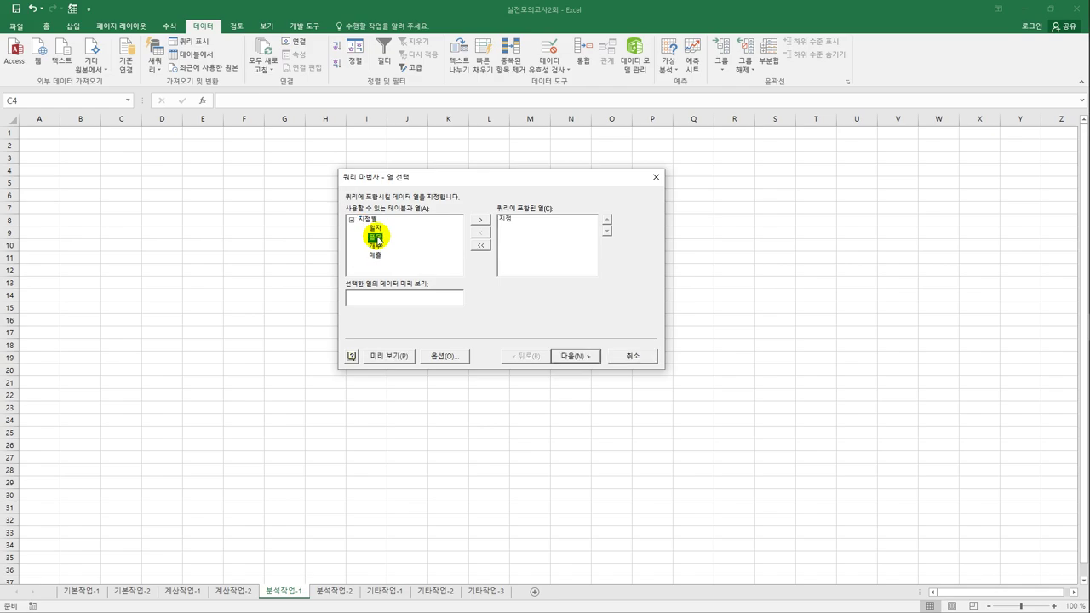
click(376, 228)
double_click(375, 229)
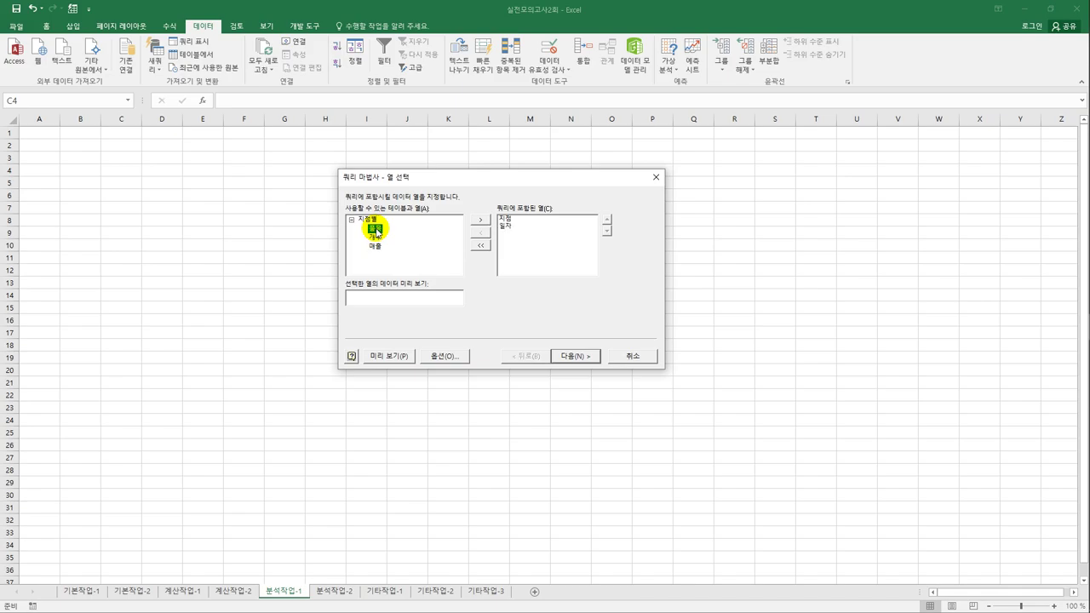
double_click(377, 230)
double_click(375, 228)
double_click(376, 229)
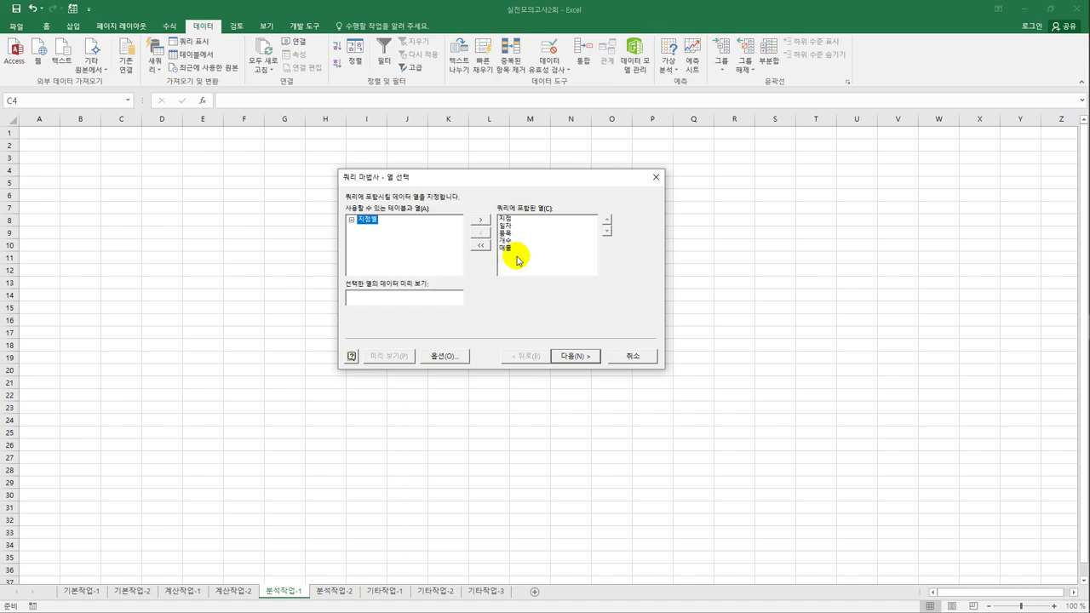
- Finish the query without filtering or sorting, and import the data as a PivotTable report at C4 of the existing worksheet
click(585, 358)
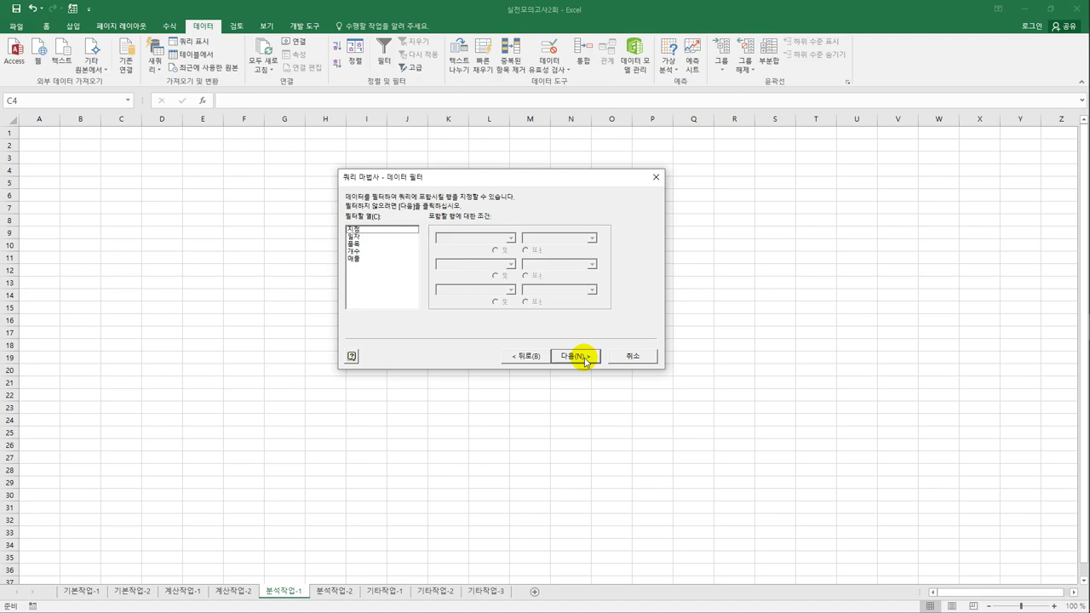
click(584, 358)
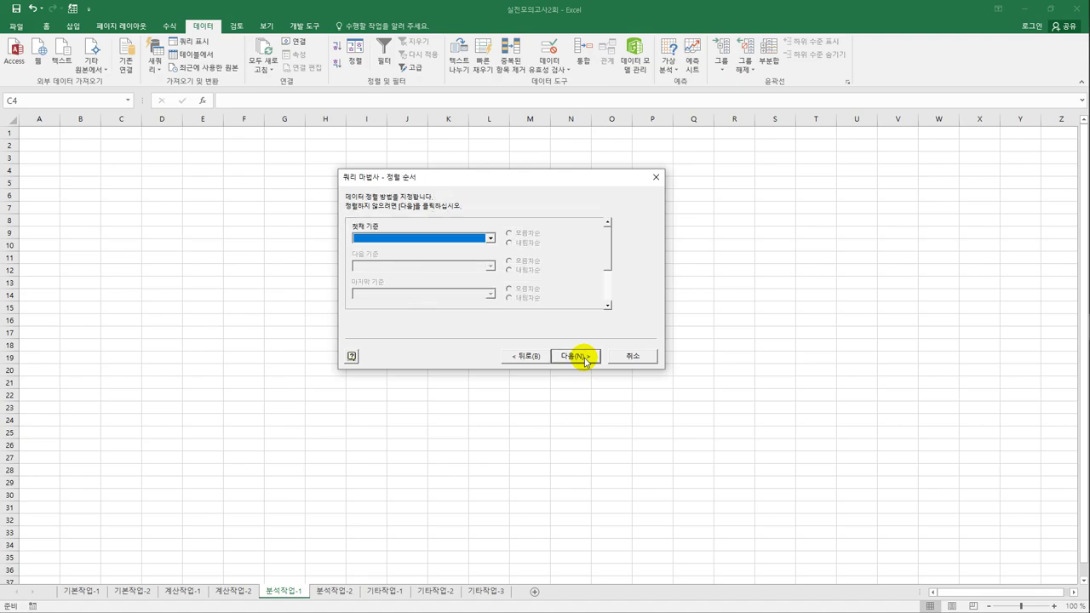
click(586, 359)
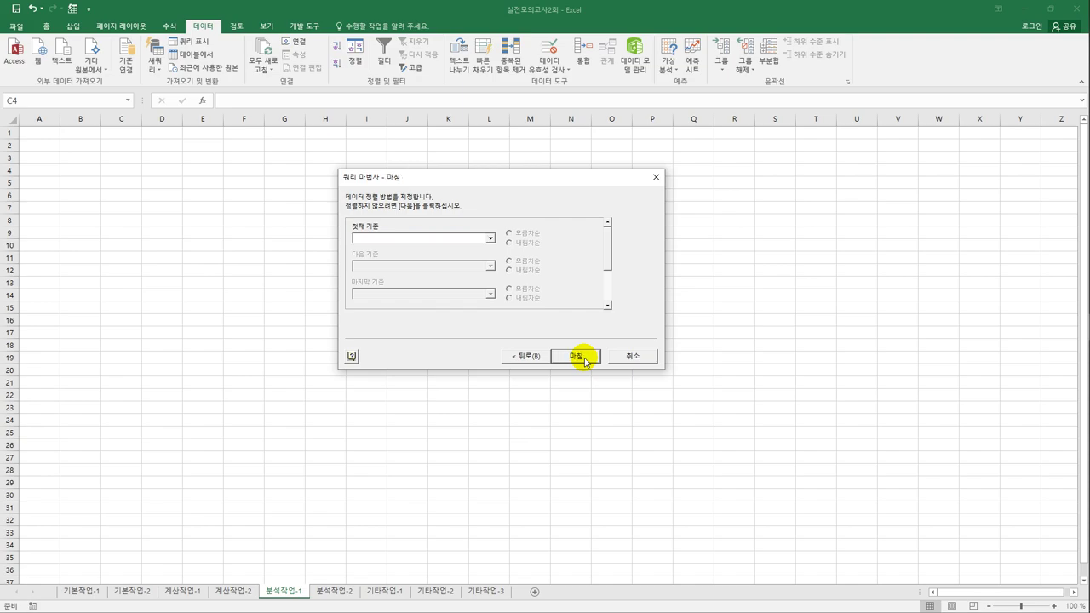
click(586, 358)
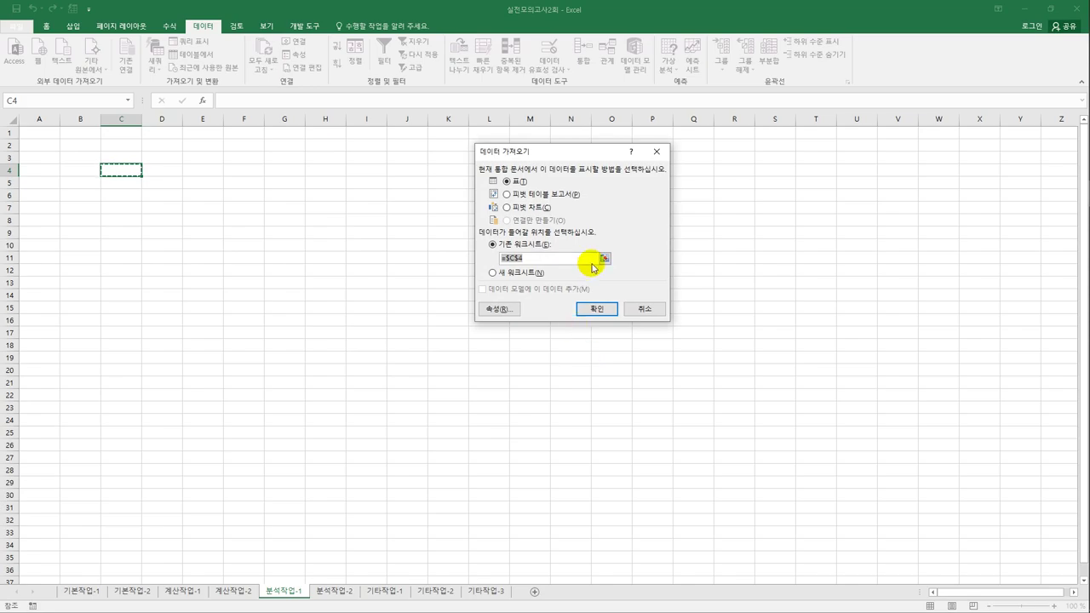
click(551, 197)
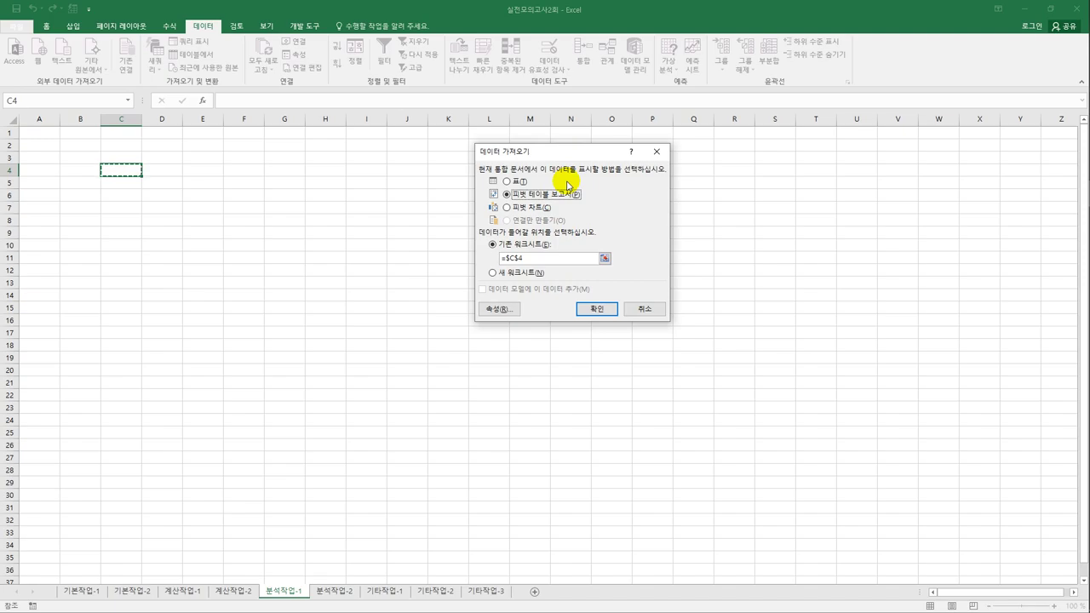
click(589, 312)
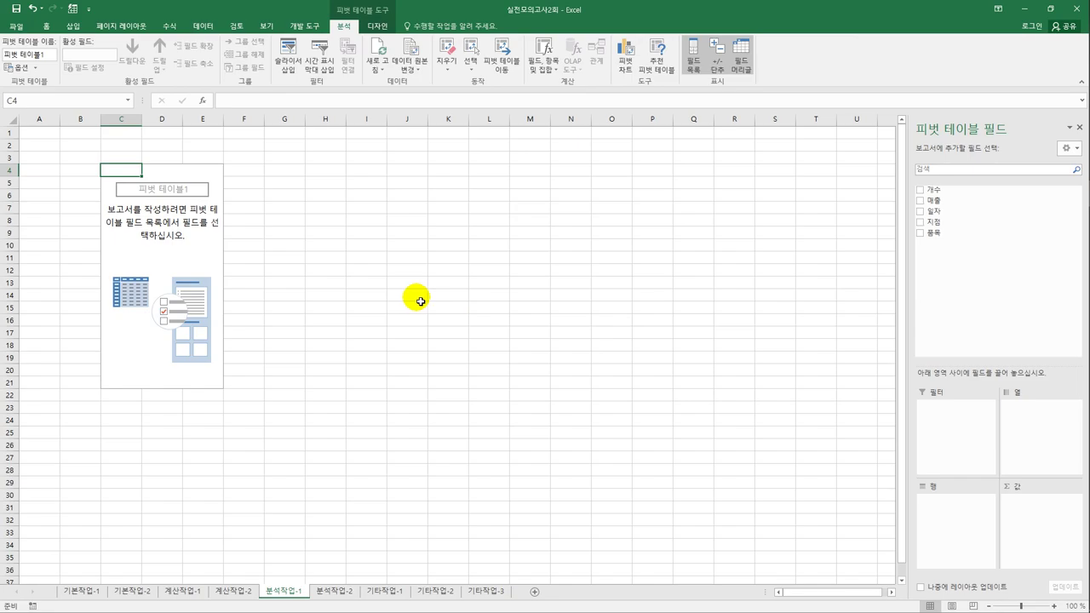
- Lay out the PivotTable with 지점 as the filter, 일자 and 품목 as rows, and 개수 and 매출 as values
drag(934, 211, 942, 426)
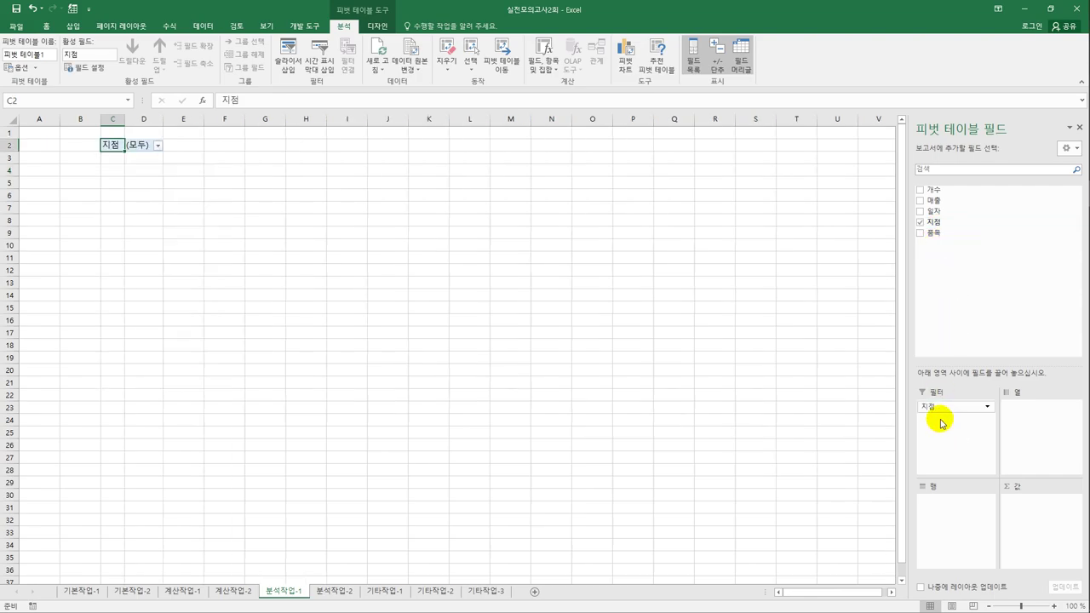
drag(933, 211, 962, 513)
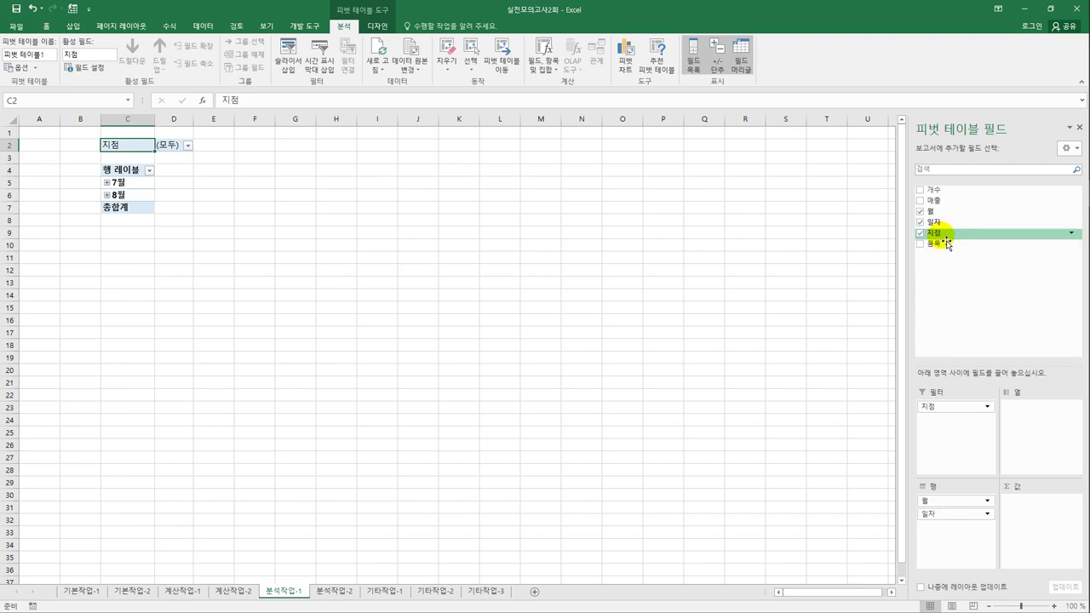
drag(940, 243, 938, 541)
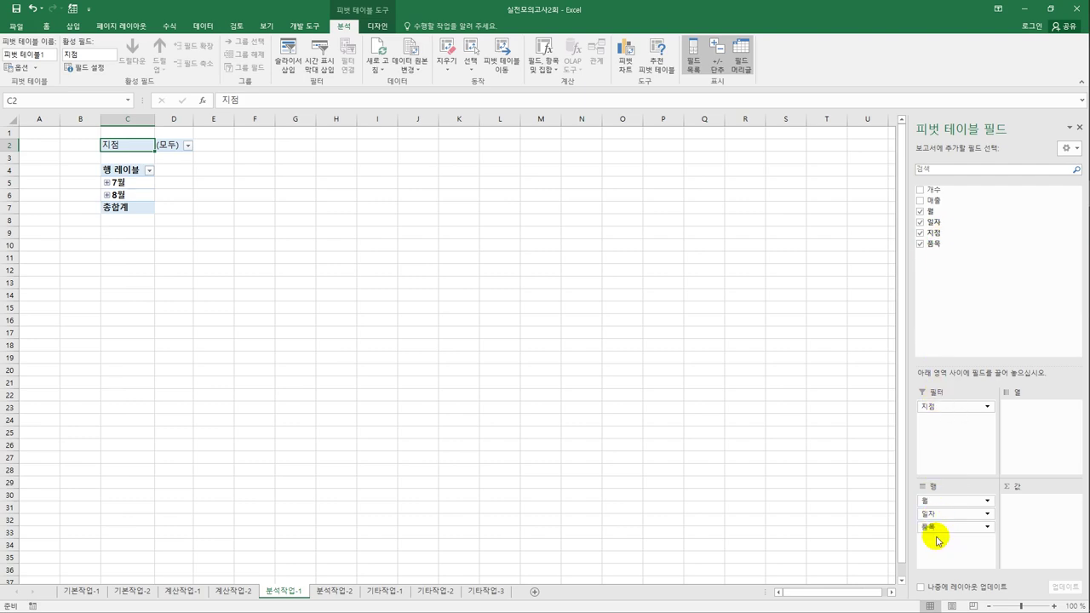
drag(932, 191, 1029, 513)
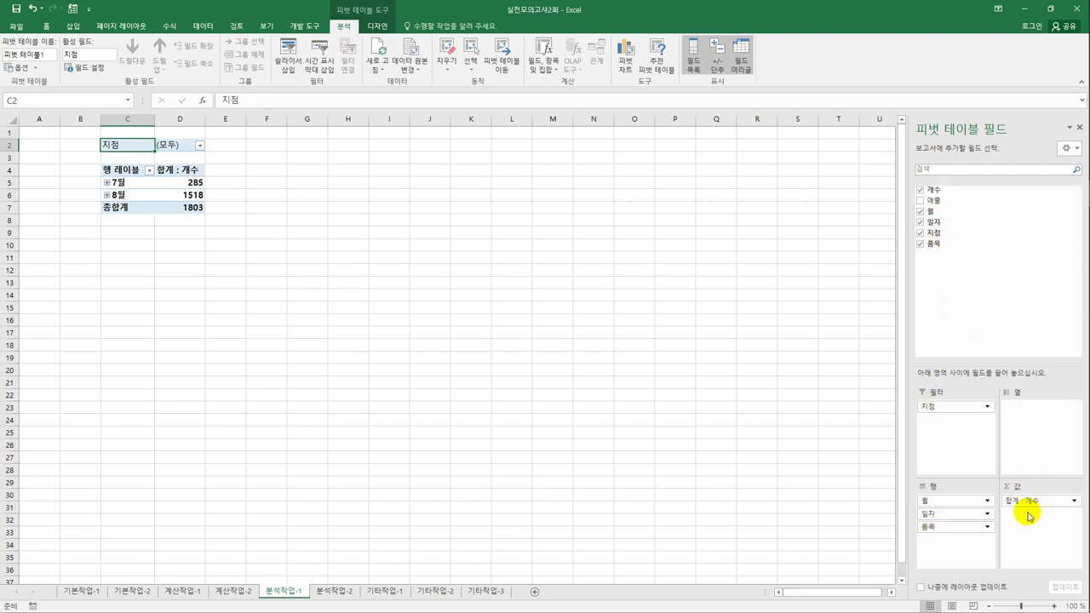
drag(954, 202, 1033, 518)
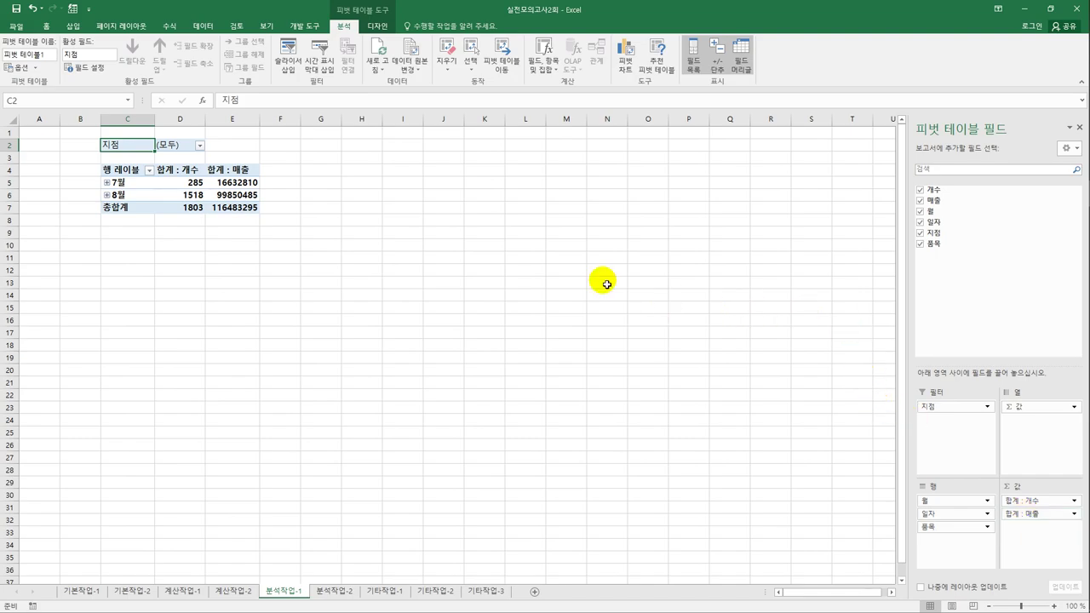
- Set the PivotTable's report layout to outline form (개요 형식으로 표시)
click(383, 34)
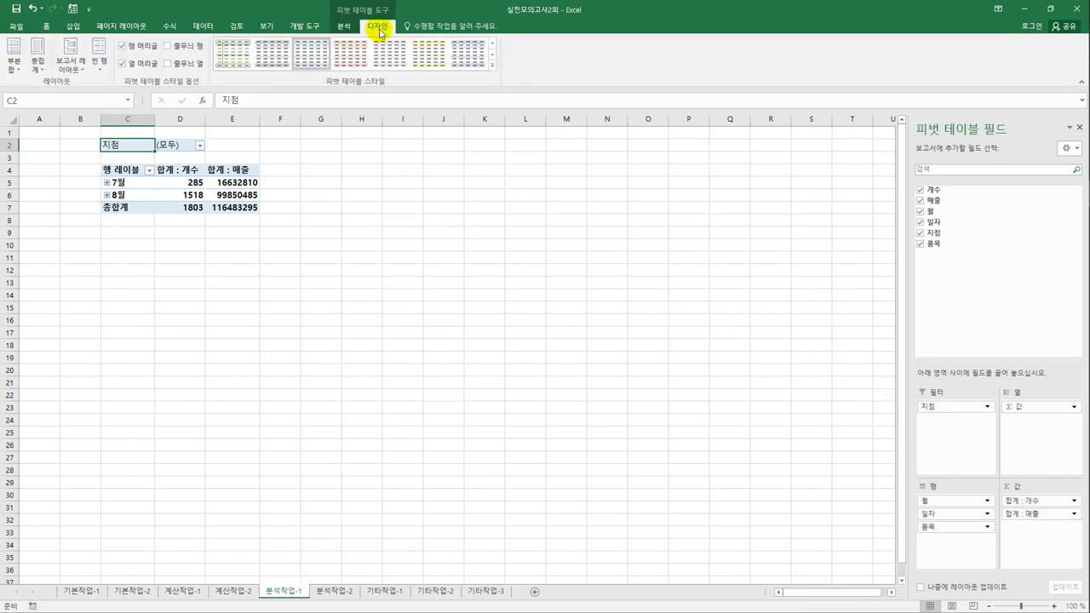
click(75, 69)
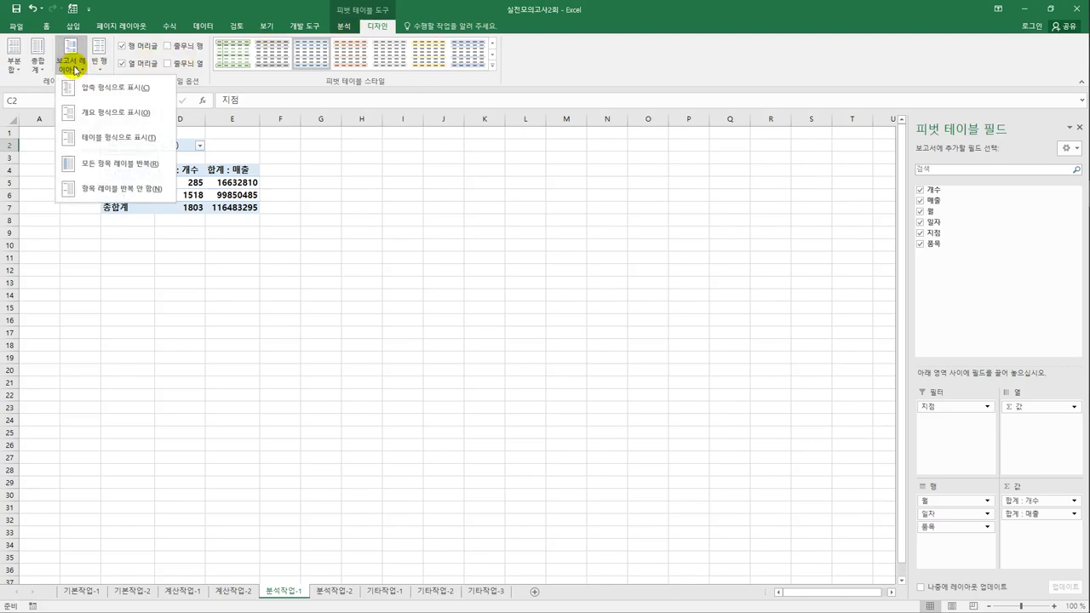
click(85, 112)
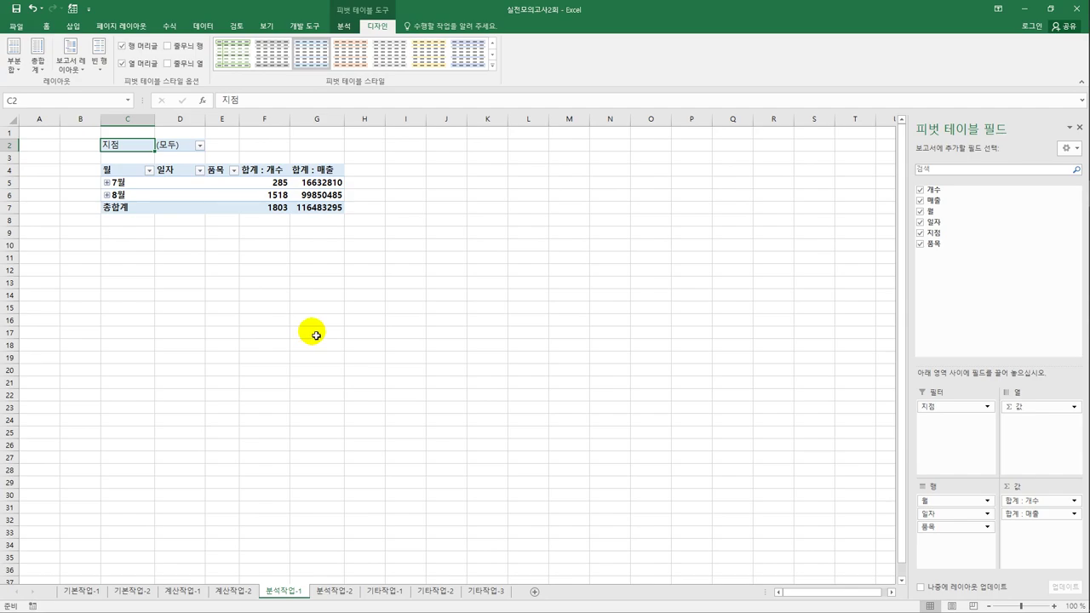
- Group the PivotTable dates by month (월) only and show all subtotals at the bottom of each group
click(124, 184)
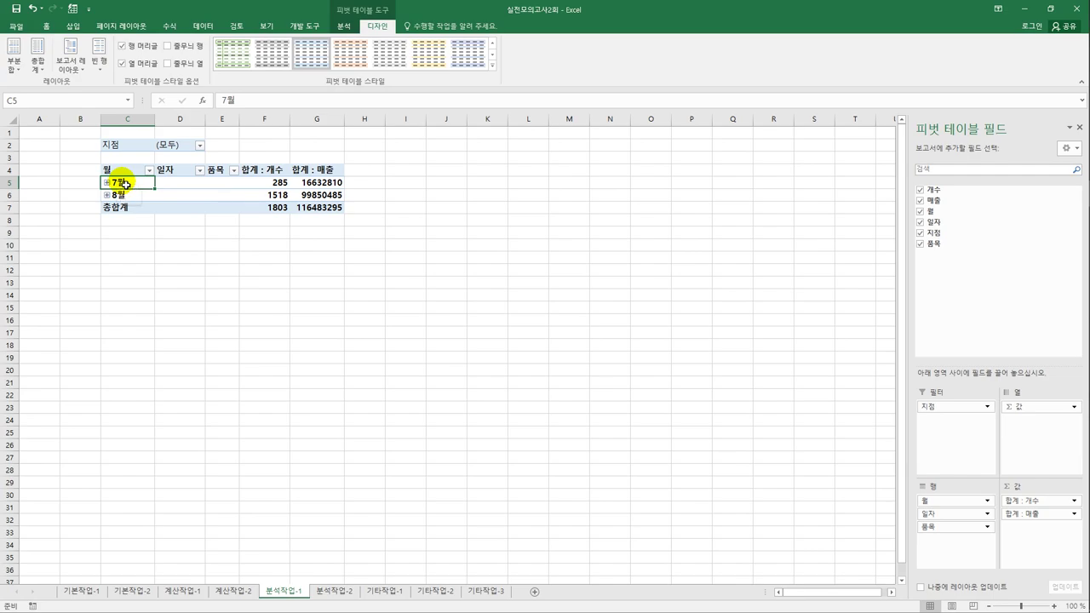
right_click(126, 184)
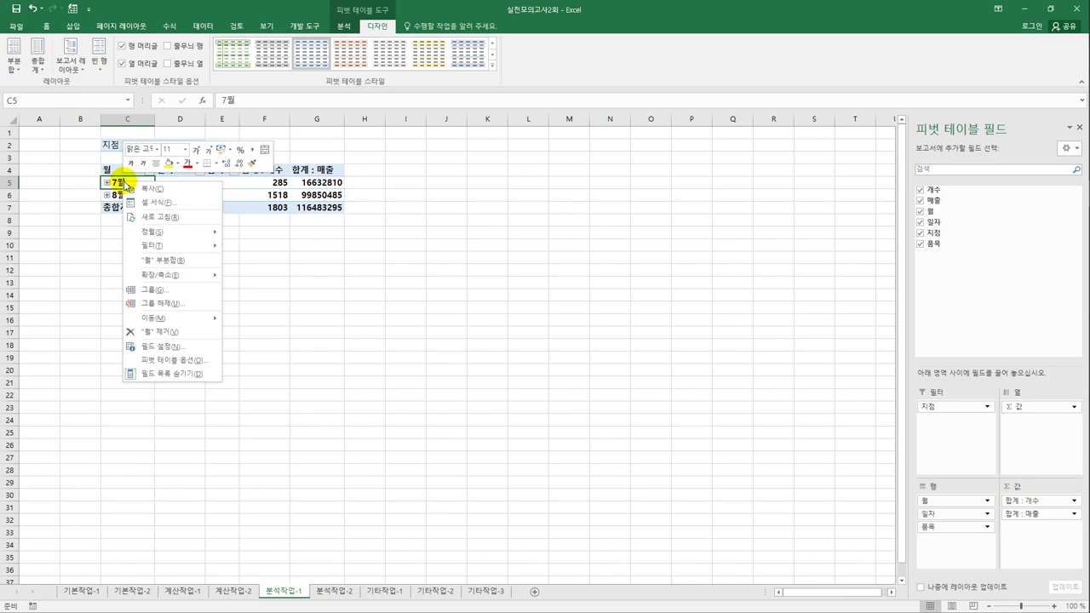
click(166, 290)
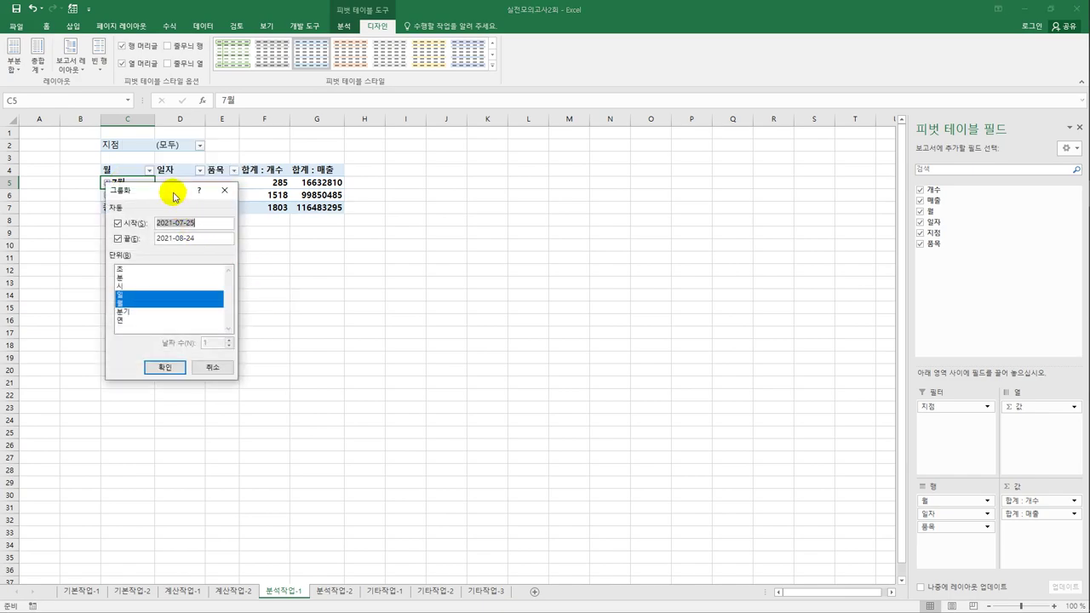
drag(170, 191, 493, 155)
click(460, 258)
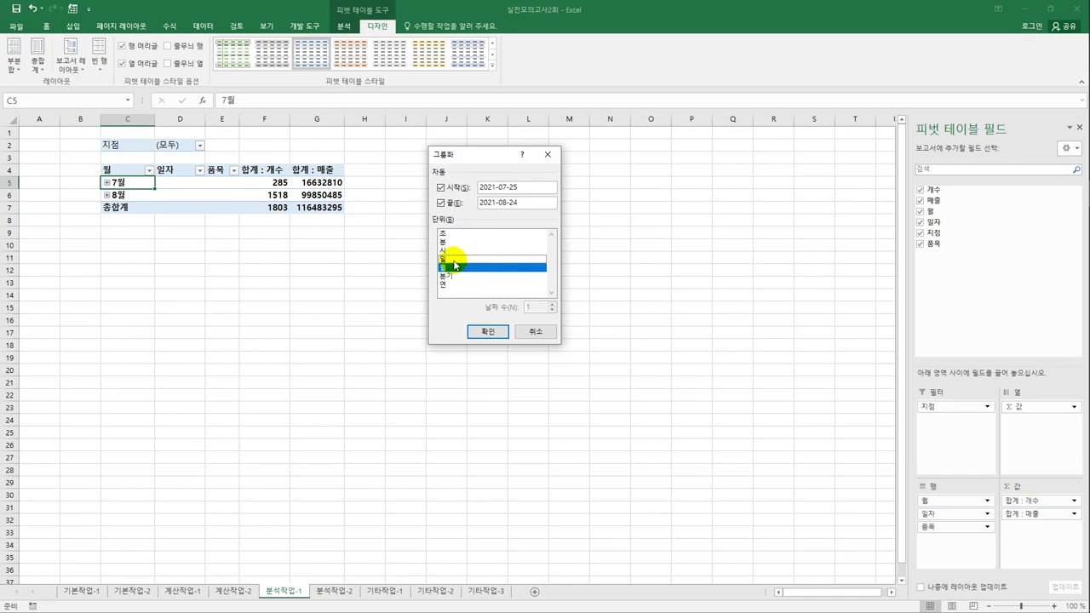
click(482, 331)
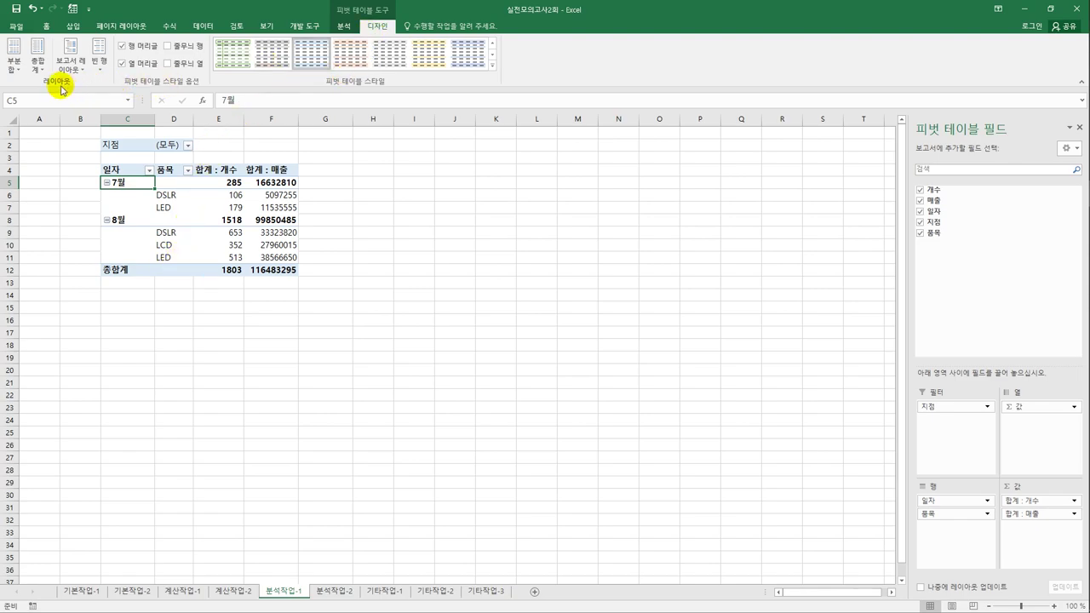
click(14, 67)
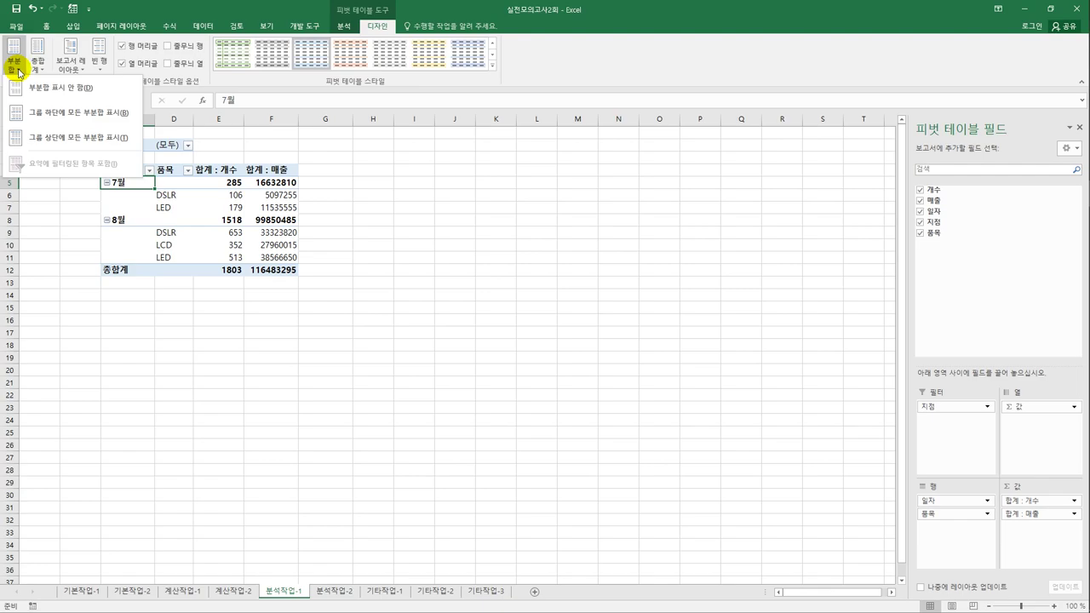
click(36, 114)
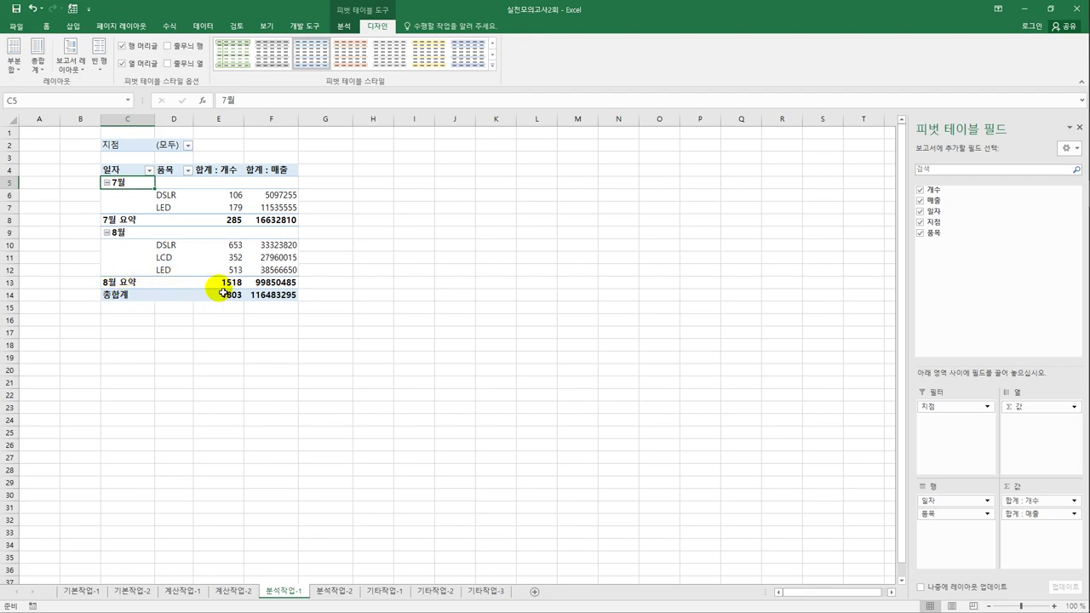
- Format the 합계 : 개수 value field with the 숫자 category and the 1000 separator
click(225, 172)
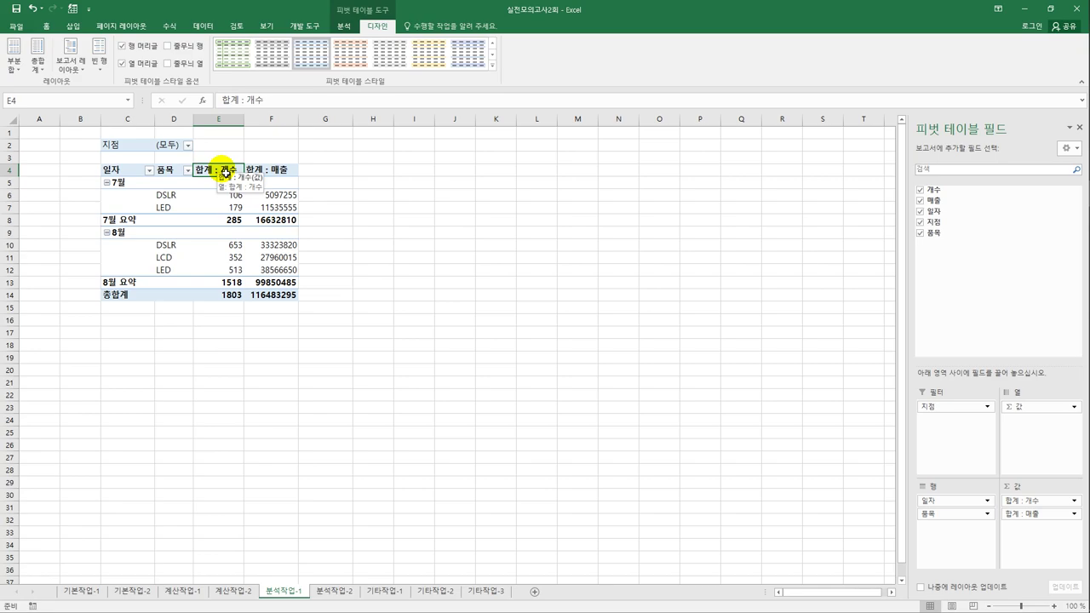
double_click(226, 171)
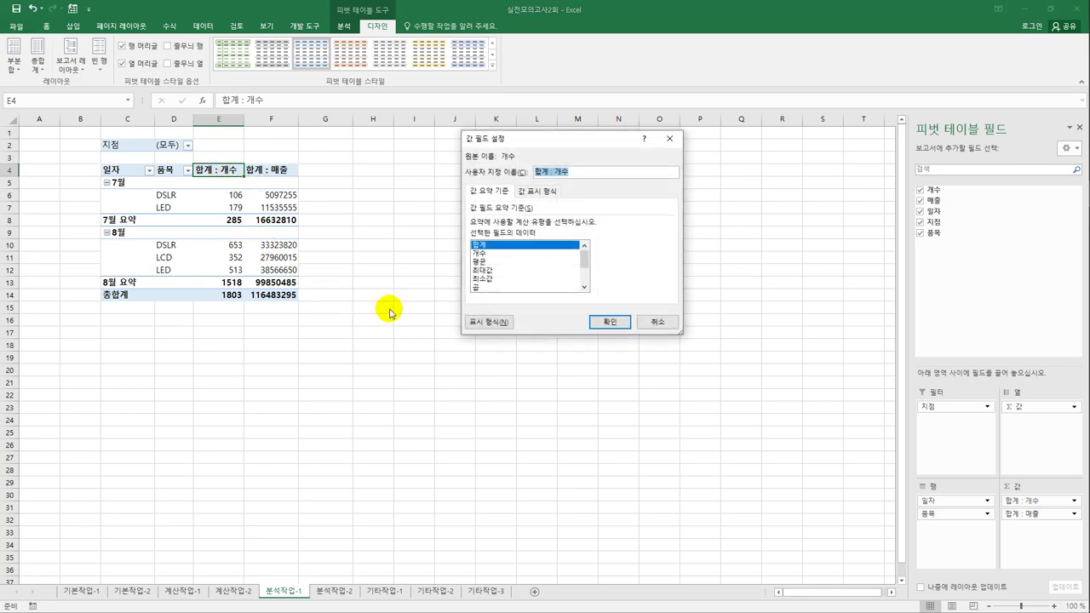
click(482, 322)
drag(503, 96, 277, 175)
click(215, 208)
click(331, 247)
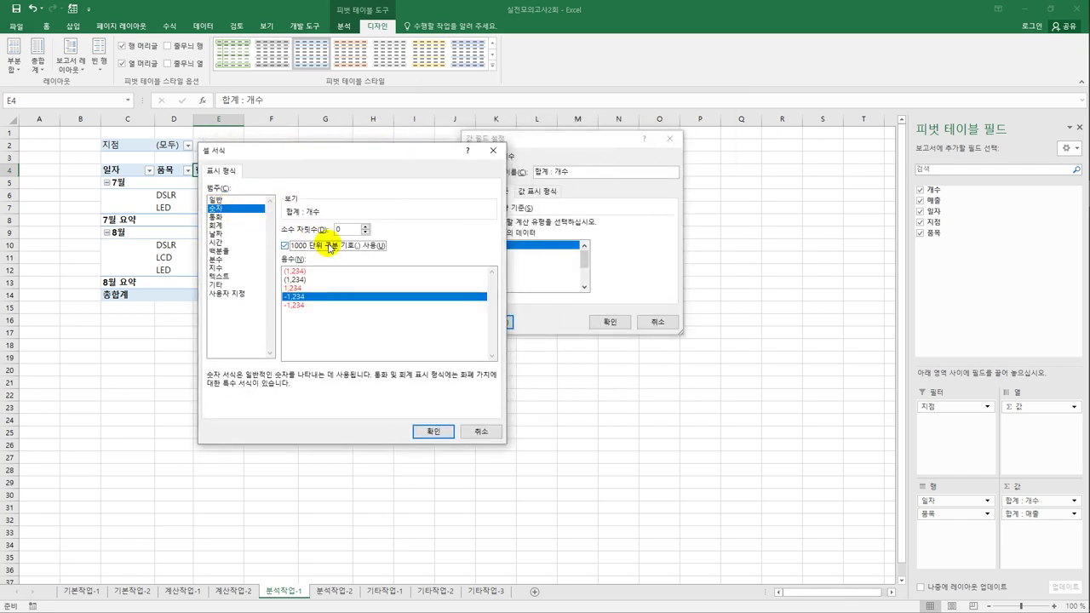
click(436, 432)
click(606, 323)
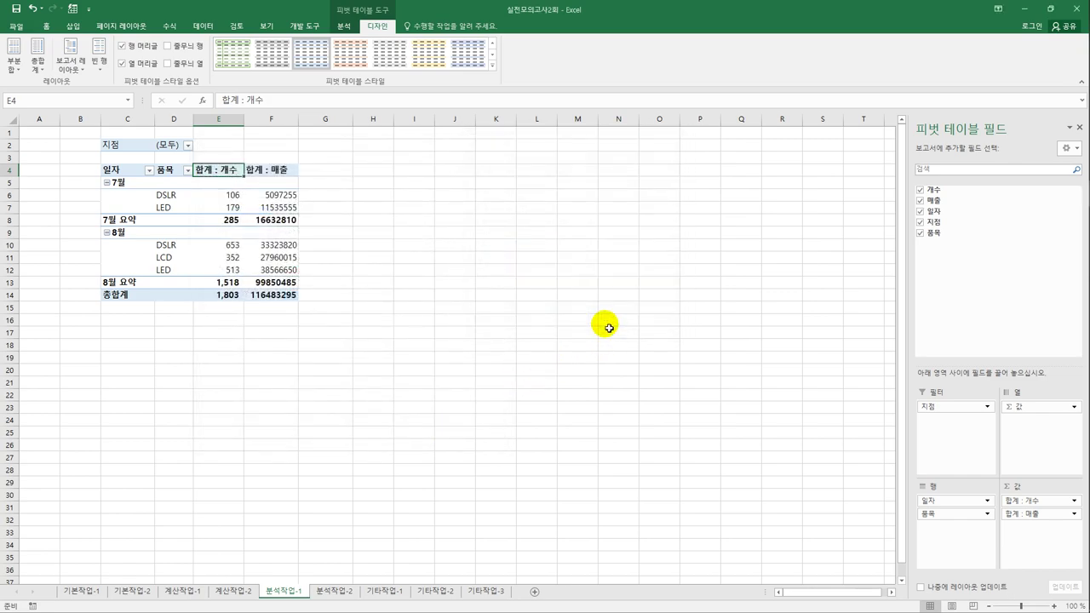
- Format the 합계 : 매출 value field with the 숫자 category and the 1000 separator
click(271, 172)
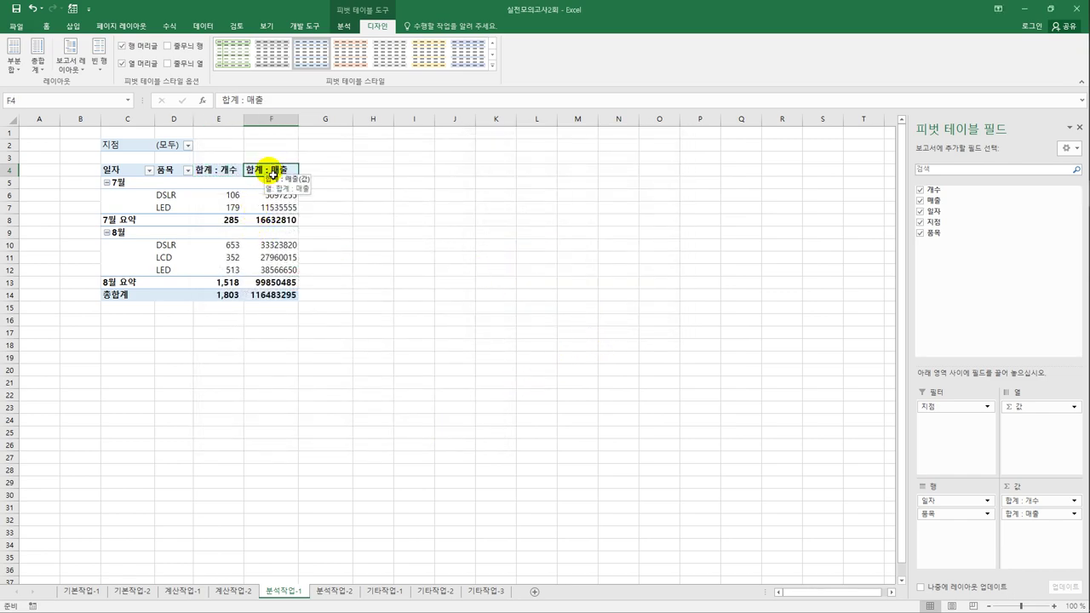
double_click(271, 172)
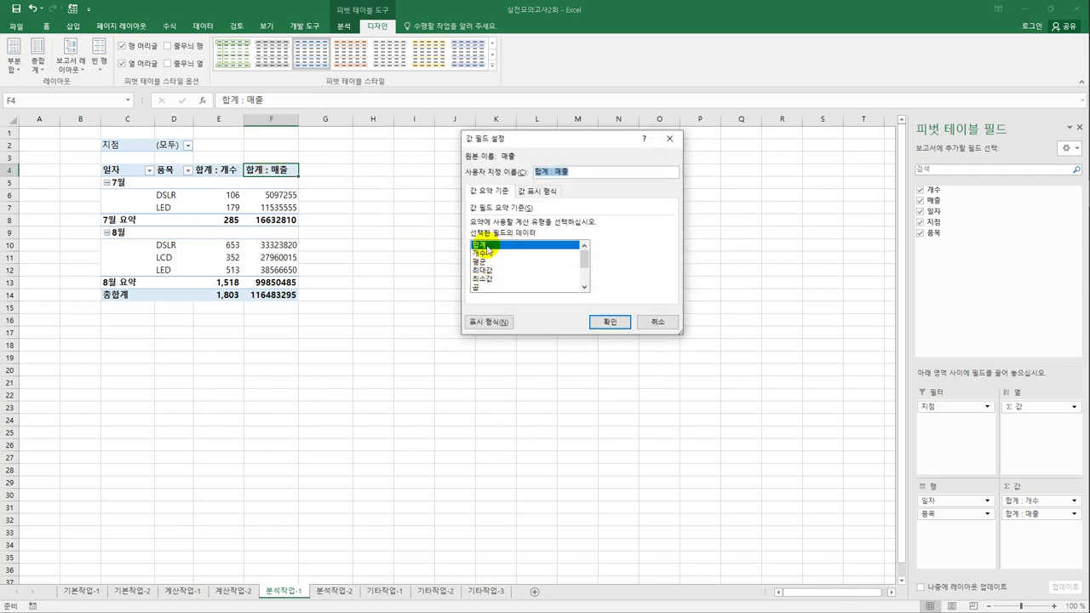
click(488, 323)
drag(486, 92, 300, 149)
click(249, 205)
click(323, 242)
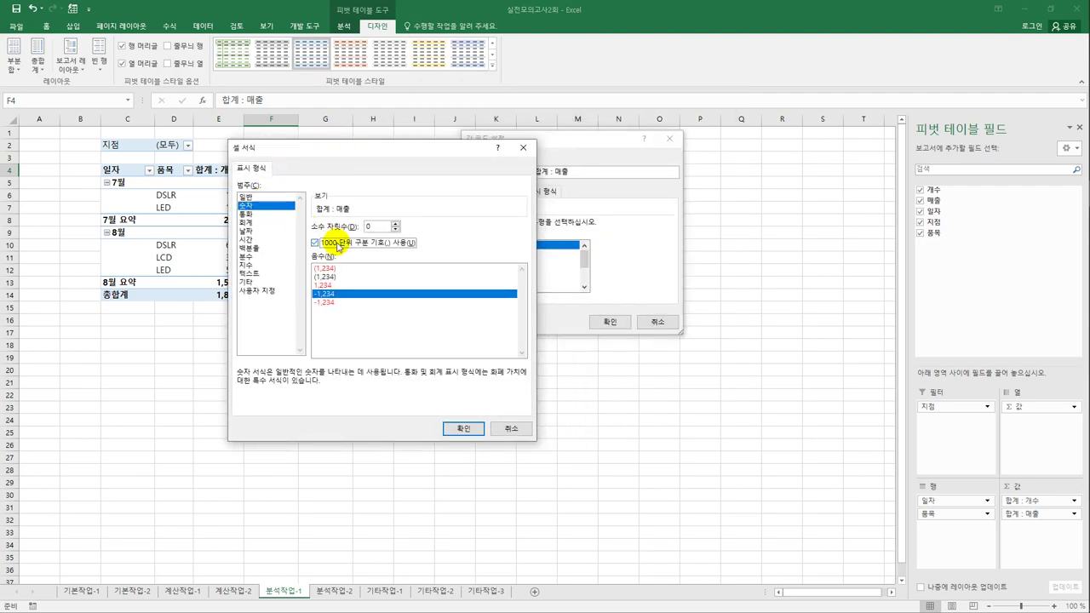
click(464, 428)
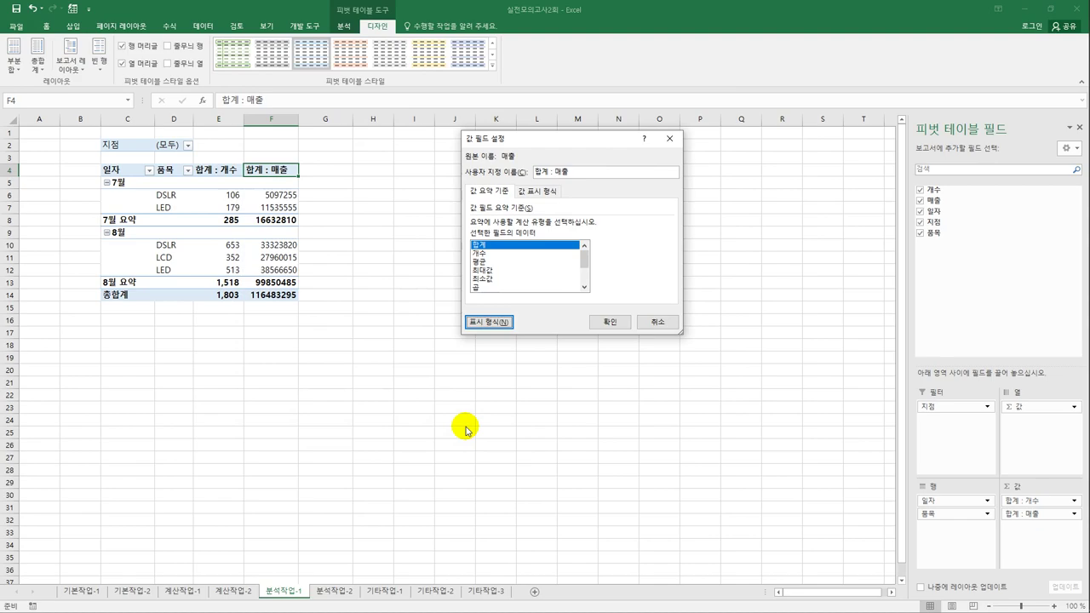
click(609, 322)
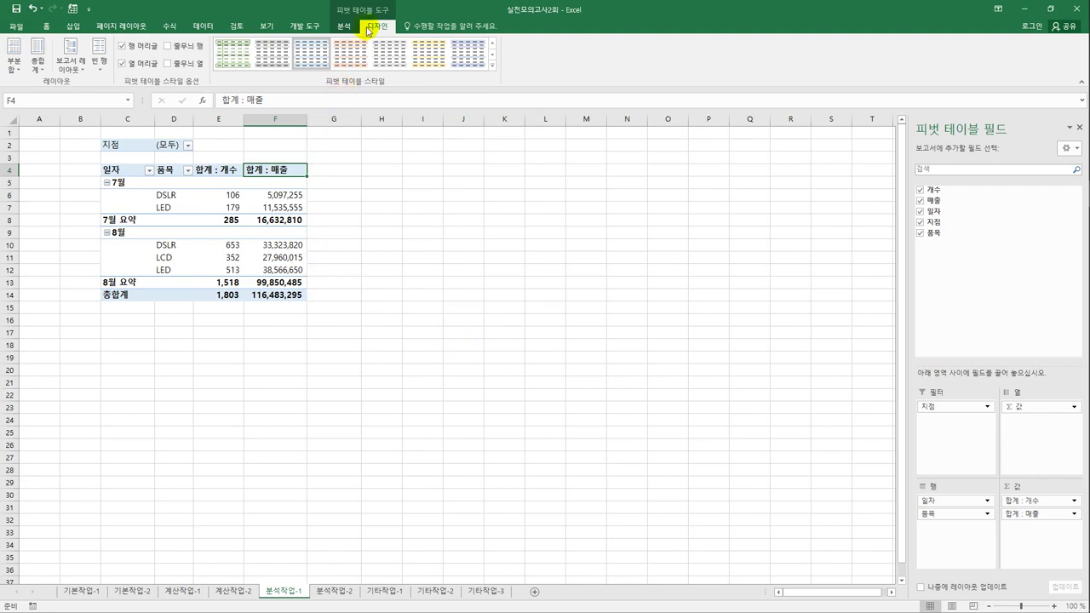
- Apply the fourth style in the first row of the 어둡게 group to the PivotTable, then deselect the table
click(492, 65)
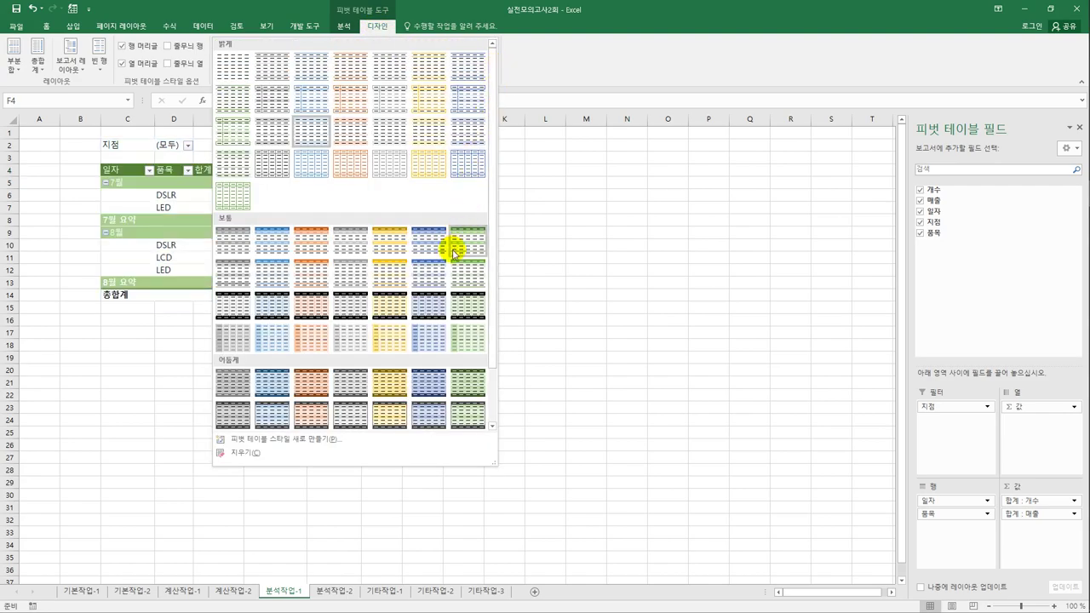
click(350, 388)
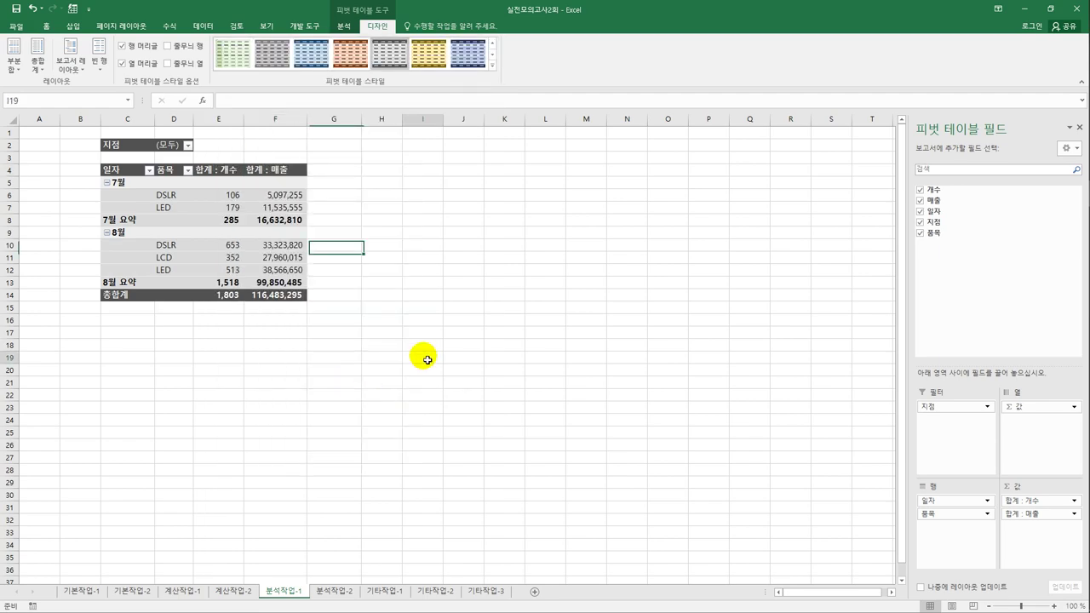
click(422, 358)
- On the 분석작업-2 sheet, select the 등급 values in B3:B27
mouse_move(286, 260)
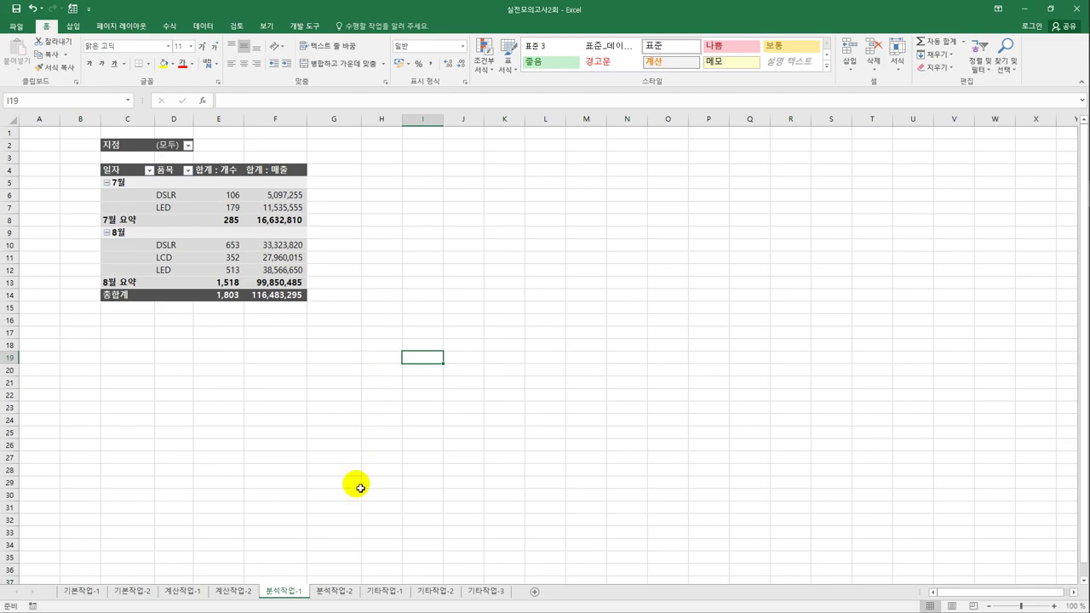
click(335, 590)
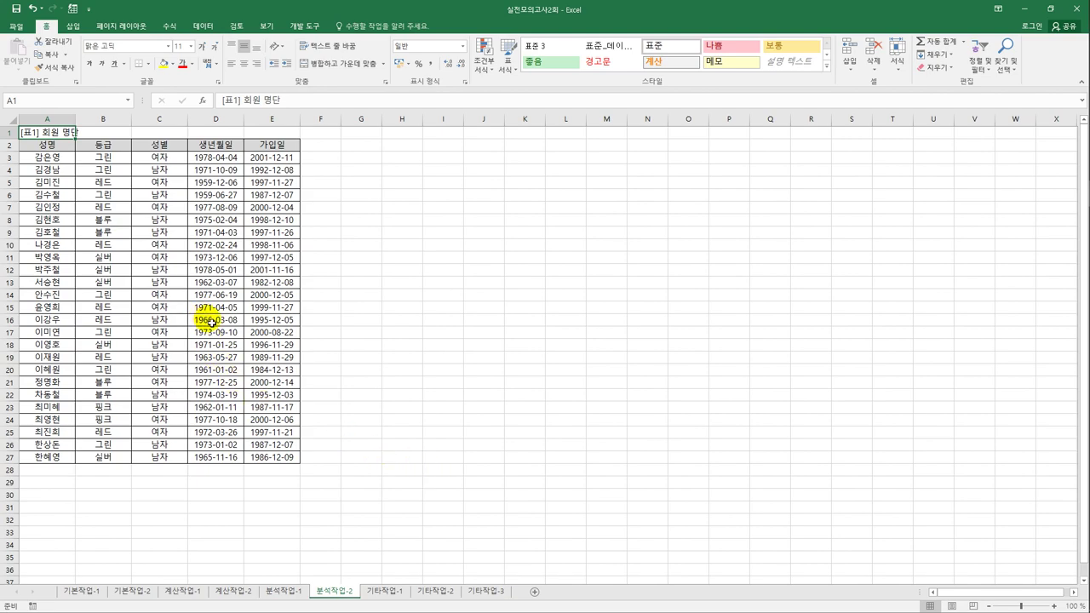
click(104, 157)
drag(106, 159, 103, 461)
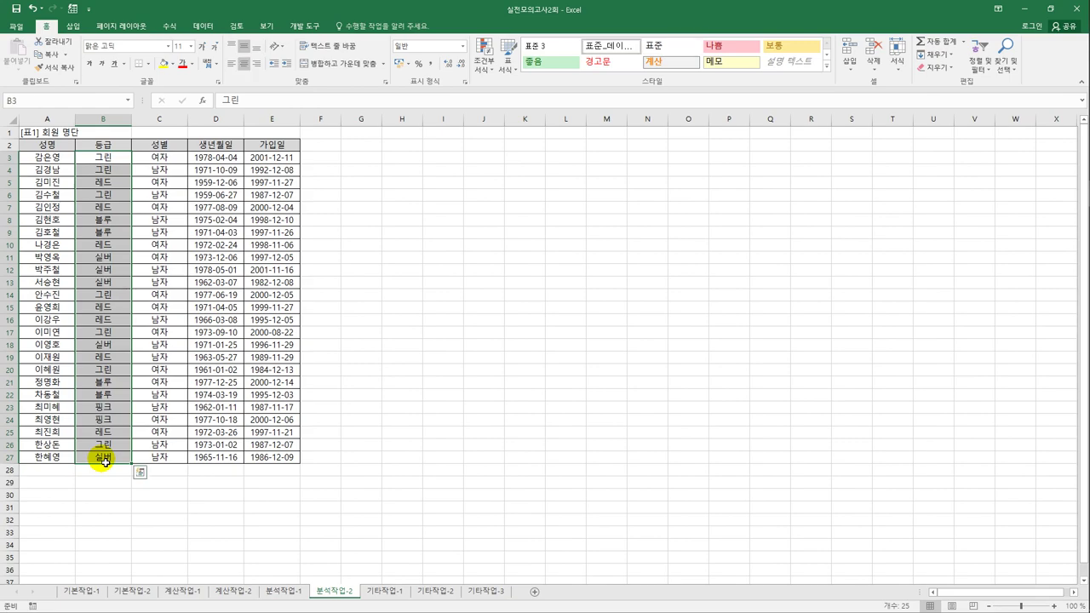
- Set up list data validation for the 등급 cells B3:B27 with the source 그린,레드,블루,실버,핑크
click(203, 24)
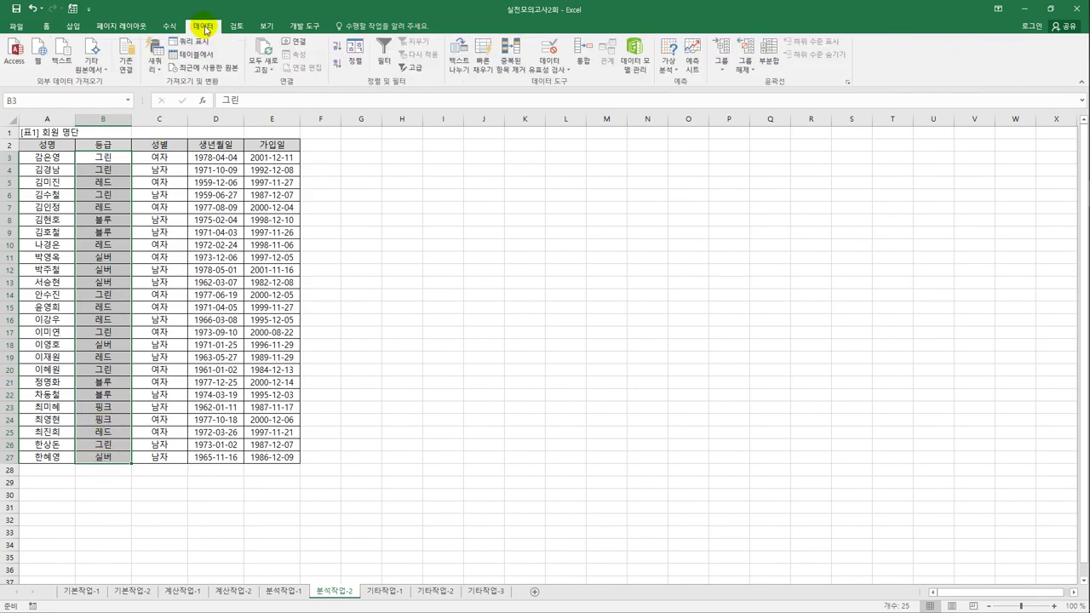
click(554, 68)
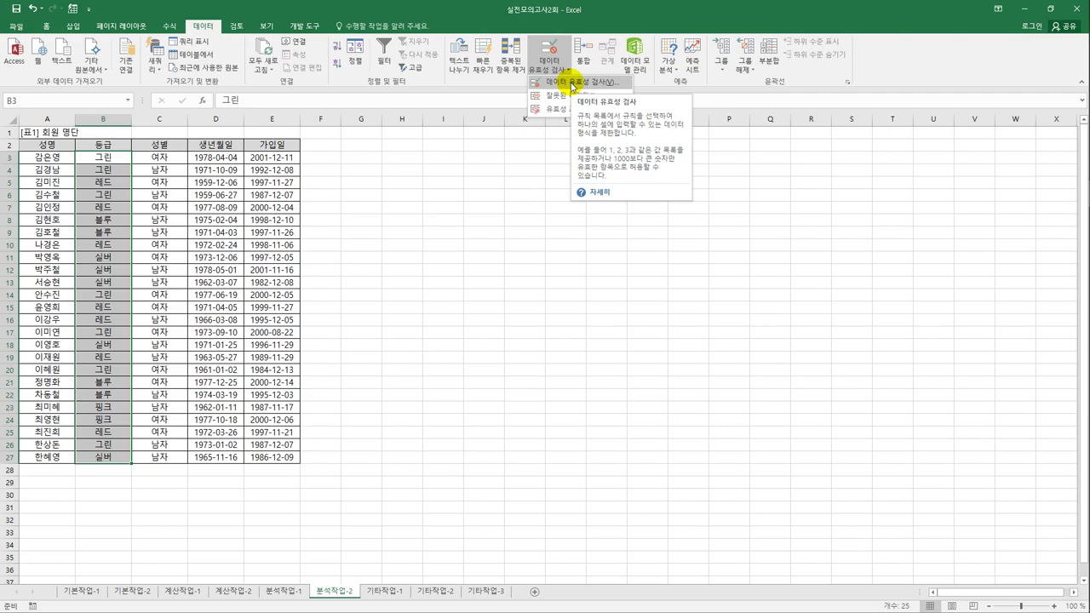
click(573, 82)
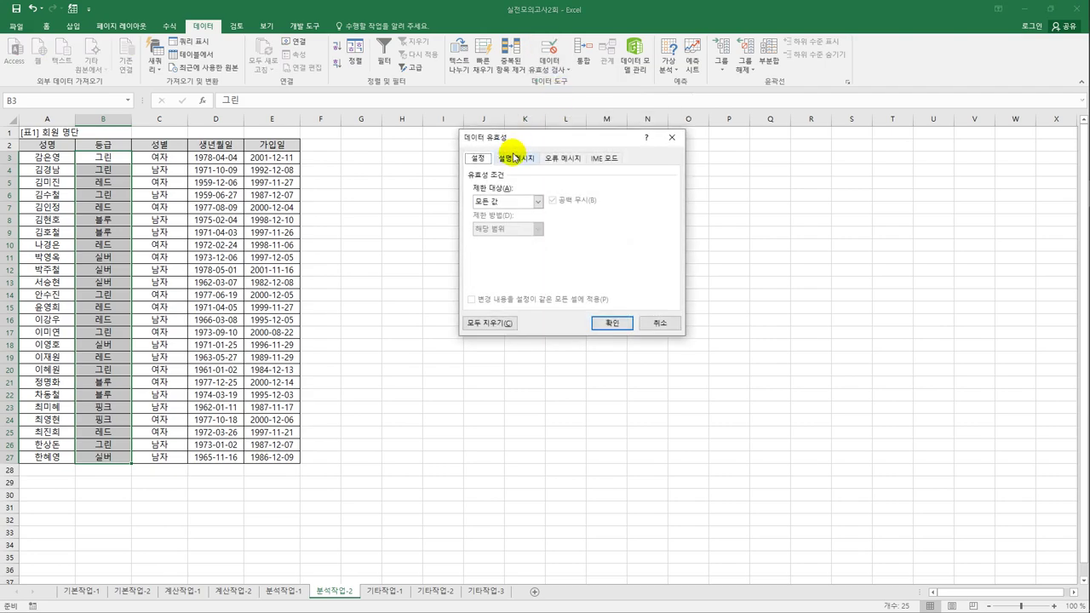
drag(524, 138, 503, 159)
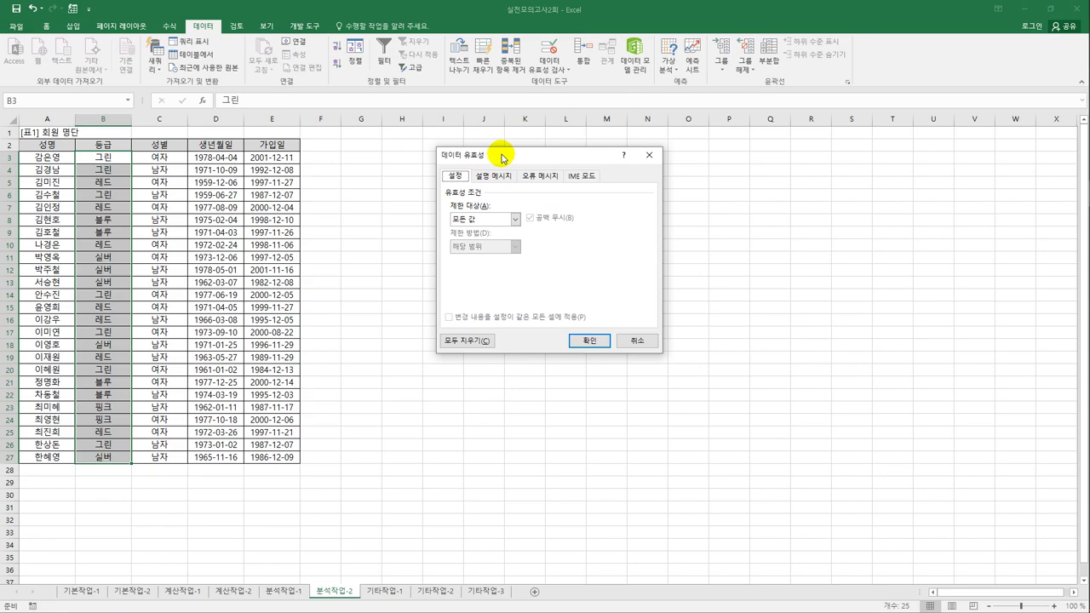
click(515, 219)
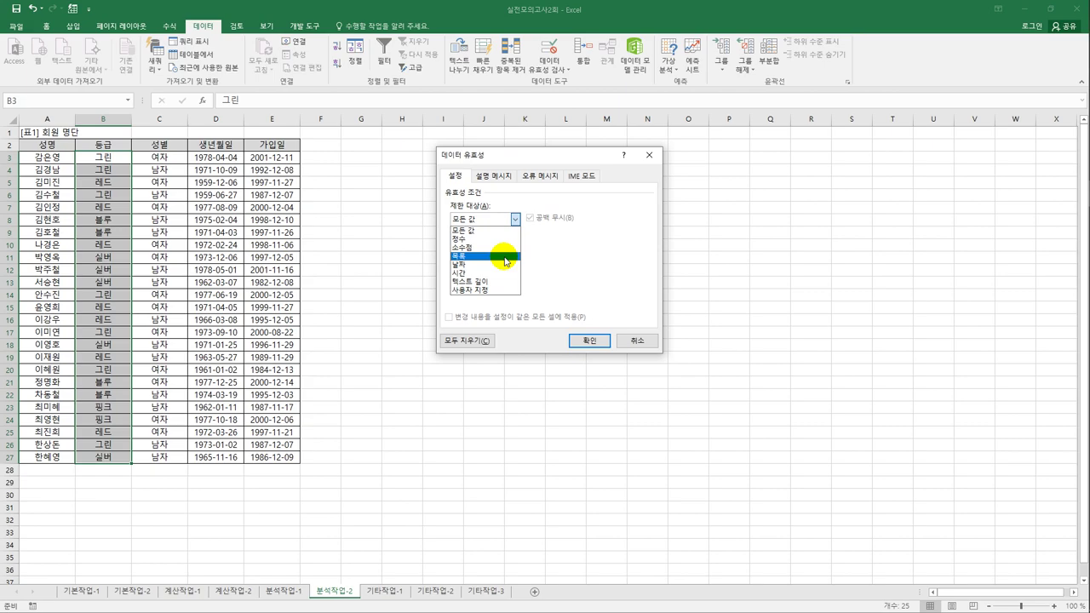
click(506, 257)
click(487, 274)
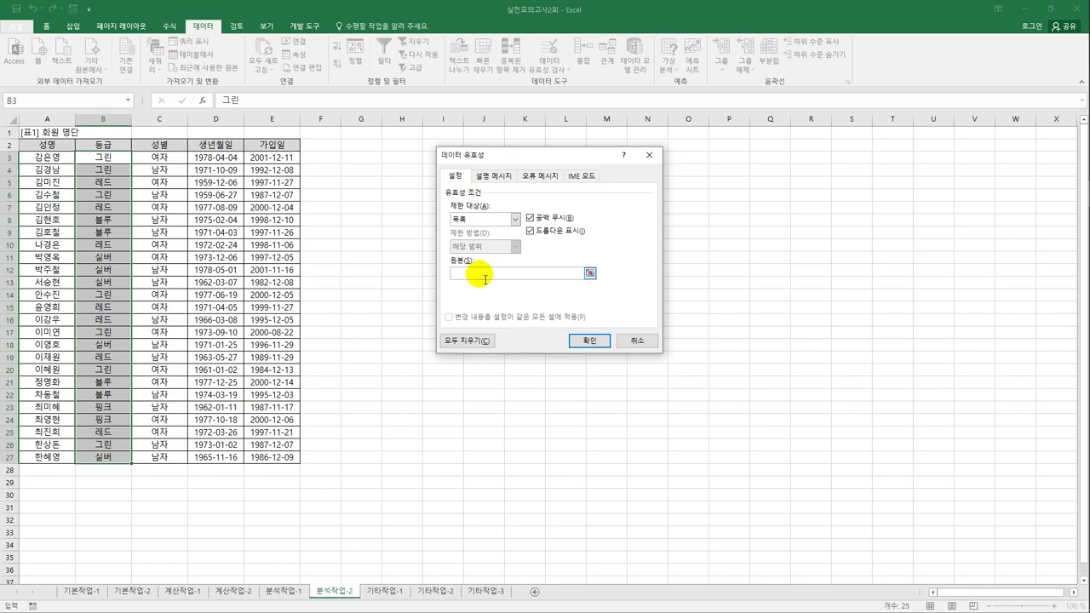
text(그린,레드,블루,실버,핑크)
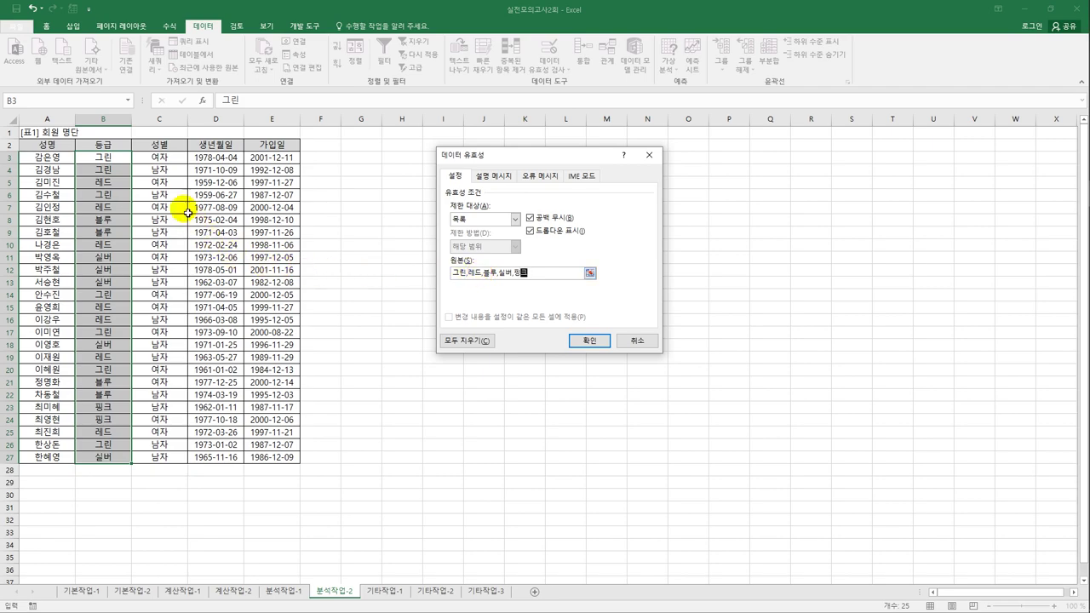
click(160, 470)
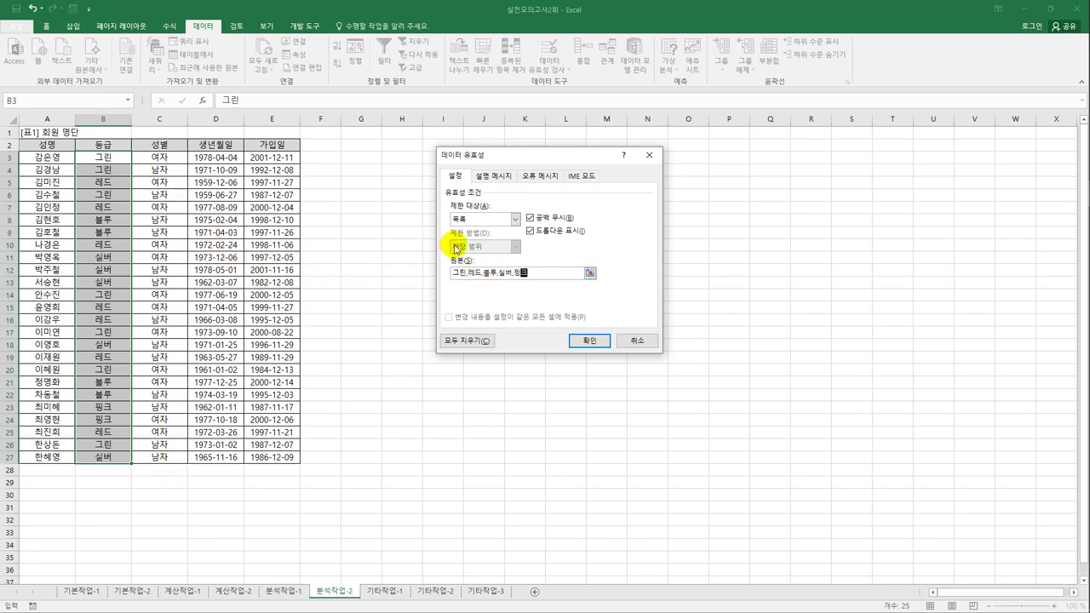
- Give the validation an input message titled 등급 목록 with the text "그린, 레드, 블루, 실버, 핑크"
click(495, 176)
click(489, 239)
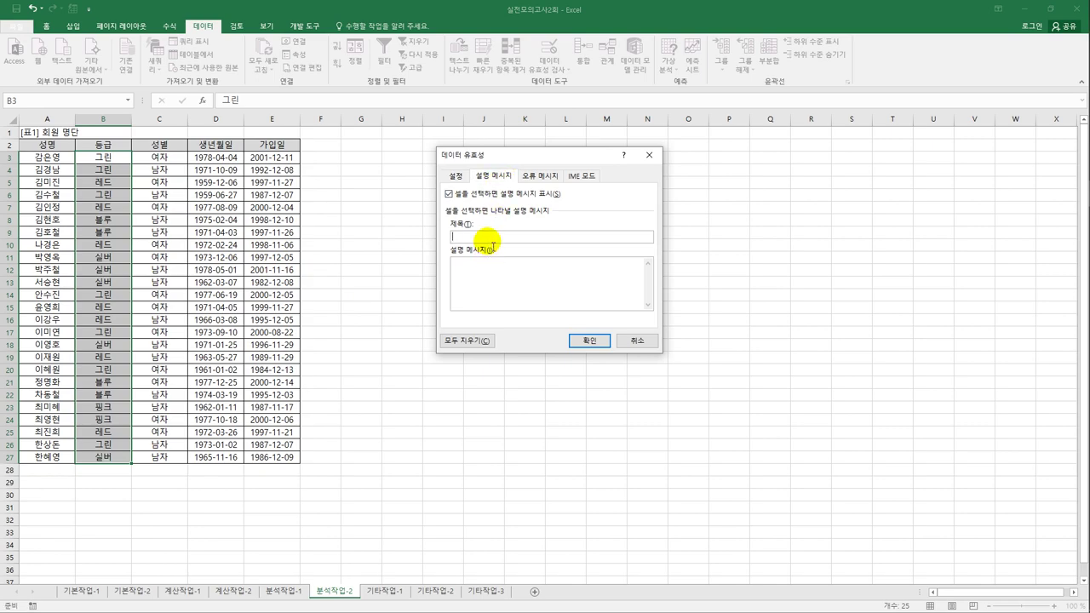
text(등급 목록)
key(Tab)
text(그린, 레드, 블루, 실버, 핑크)
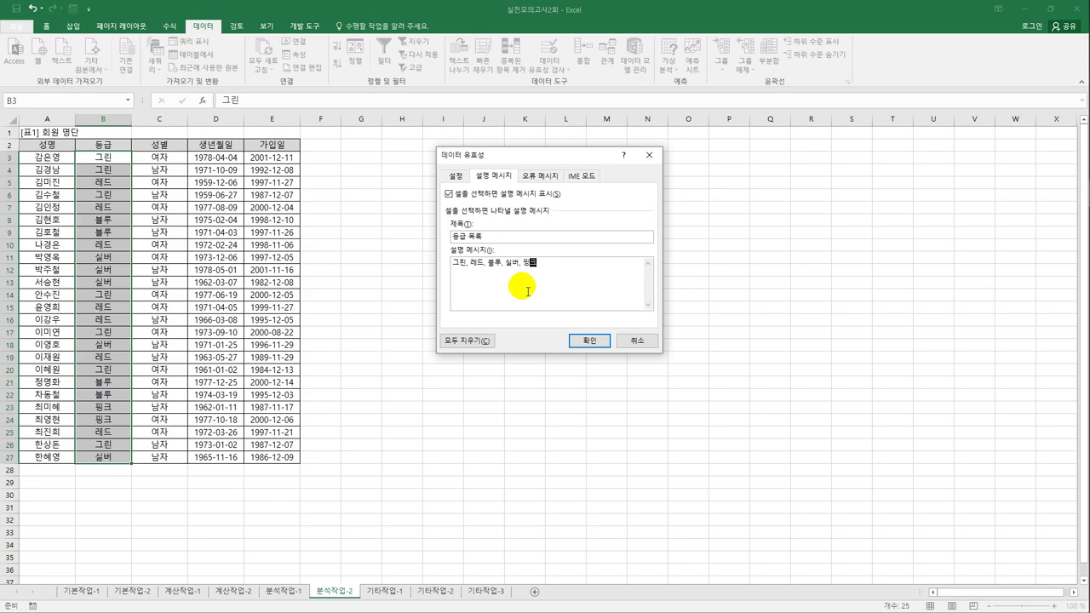
- Add a 중지-style error alert titled 등급 오류 with the message "등급 목록에 없습니다." and apply the validation
click(549, 176)
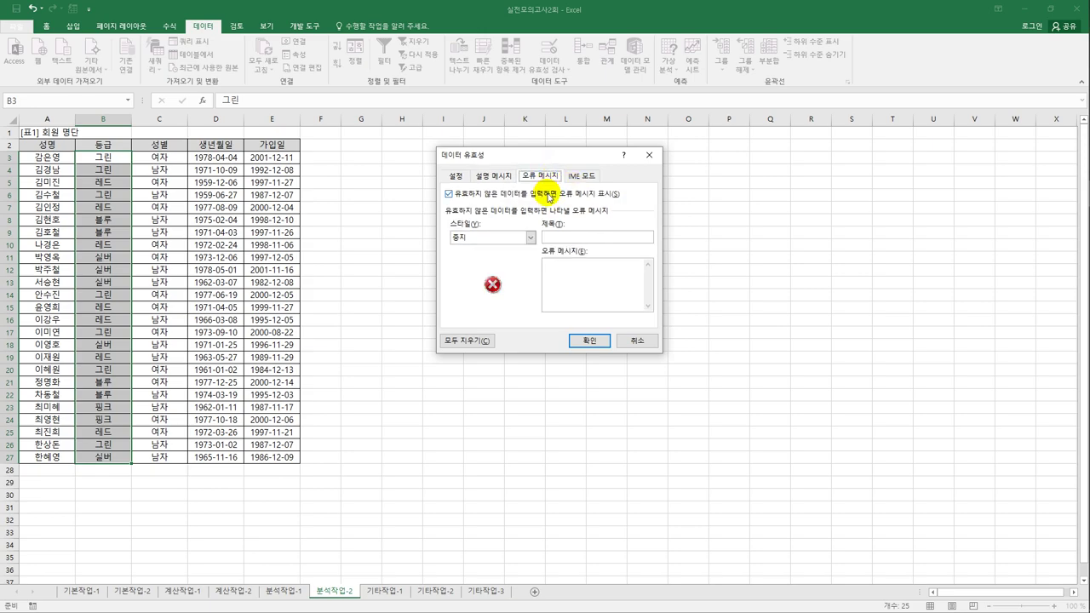
click(529, 237)
click(482, 248)
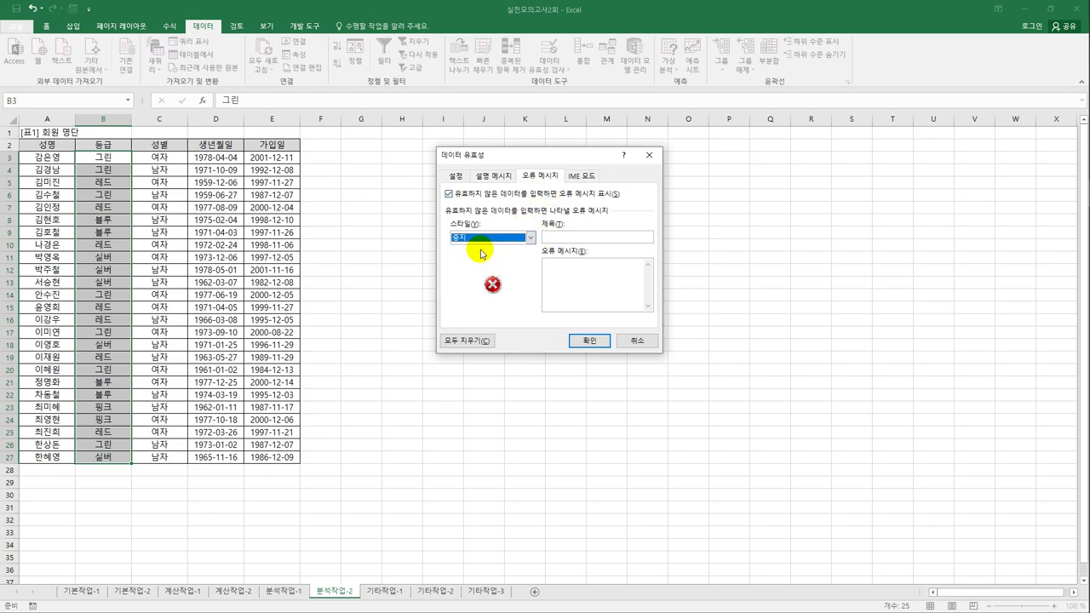
click(573, 239)
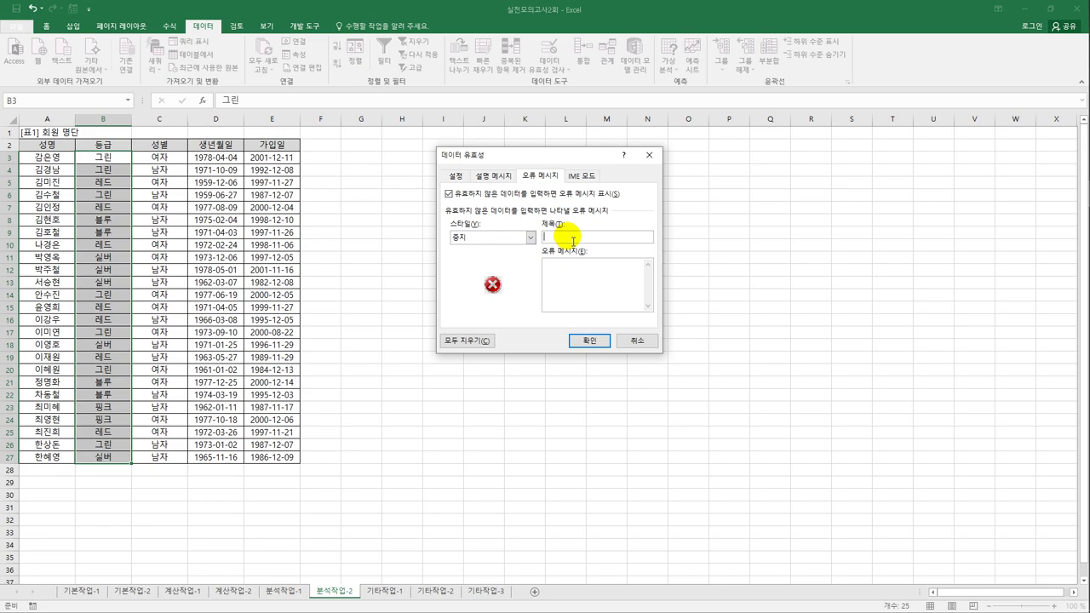
text(등급 오류)
key(Tab)
text(등급 오류)
text(록에)
text( 없습니다)
text(.)
click(599, 345)
- Test the validation by entering 녹색 in B15, dismiss the alert, and check the input message on other 등급 cells
click(118, 306)
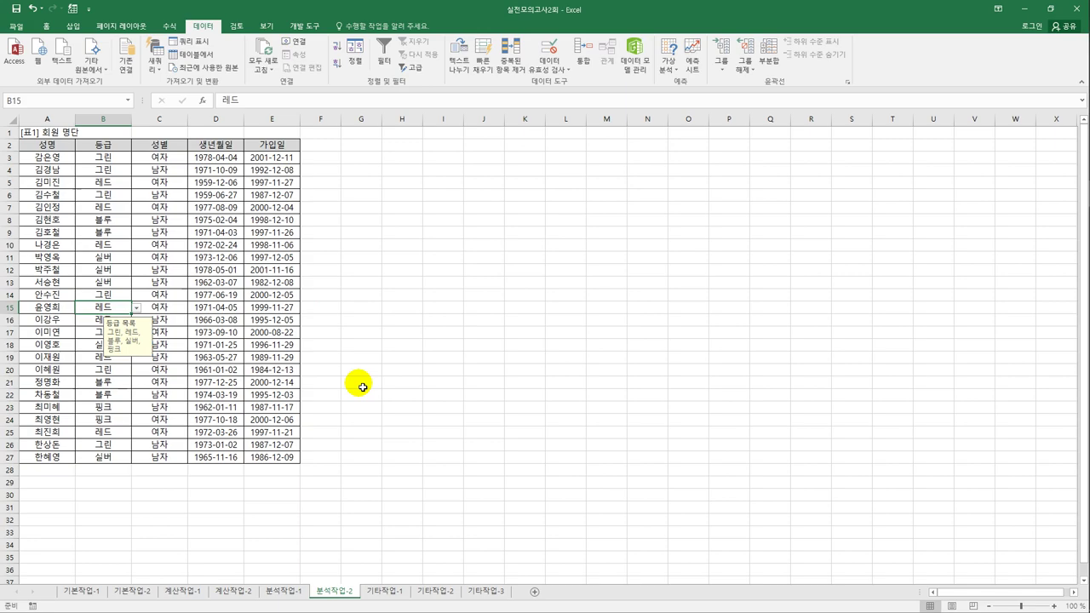
text(녹색)
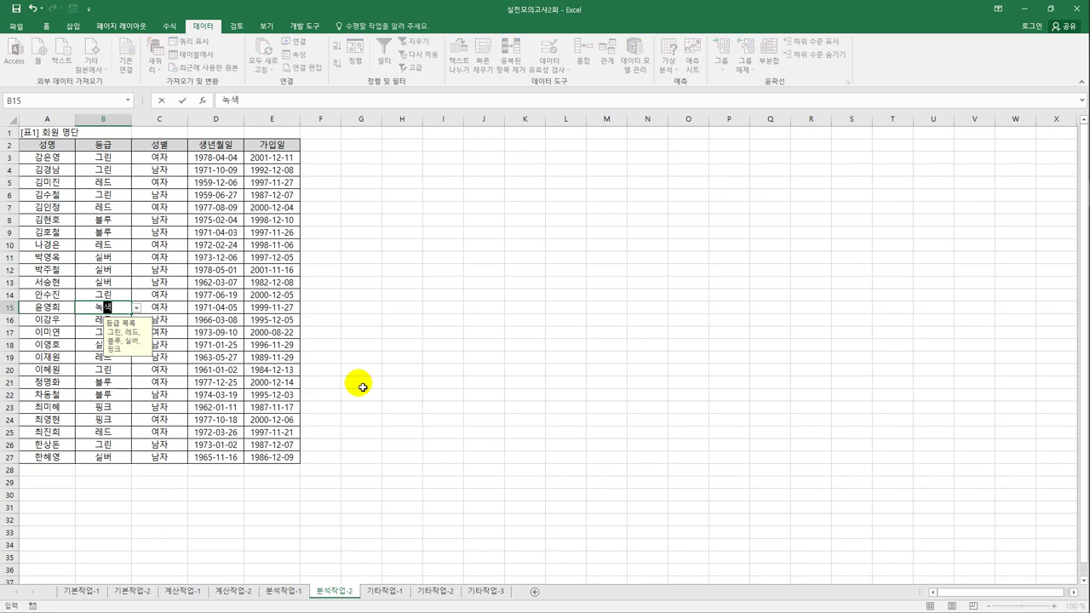
key(Return)
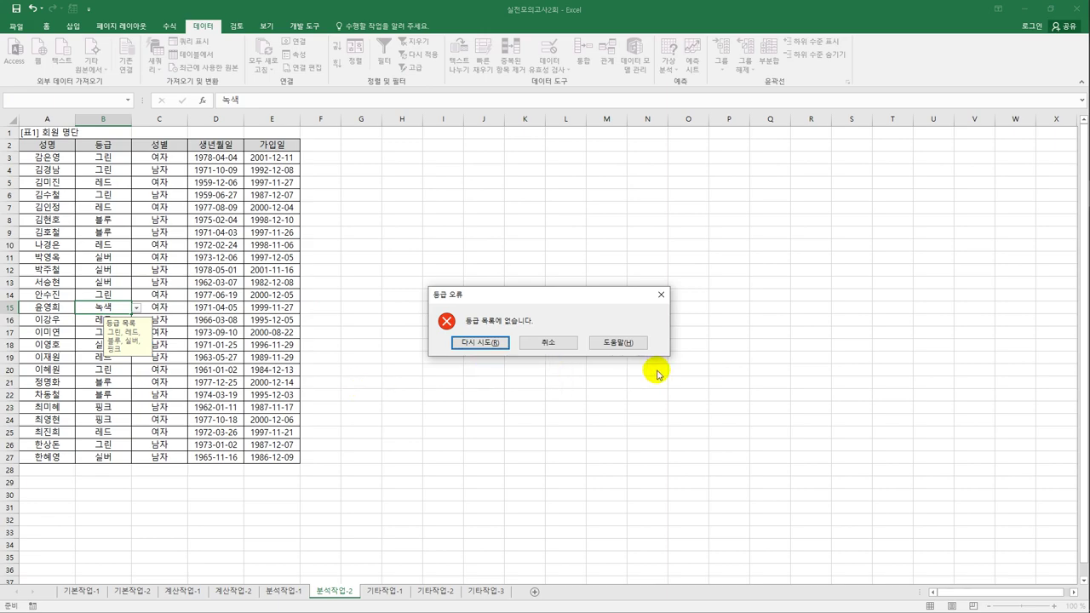
click(663, 299)
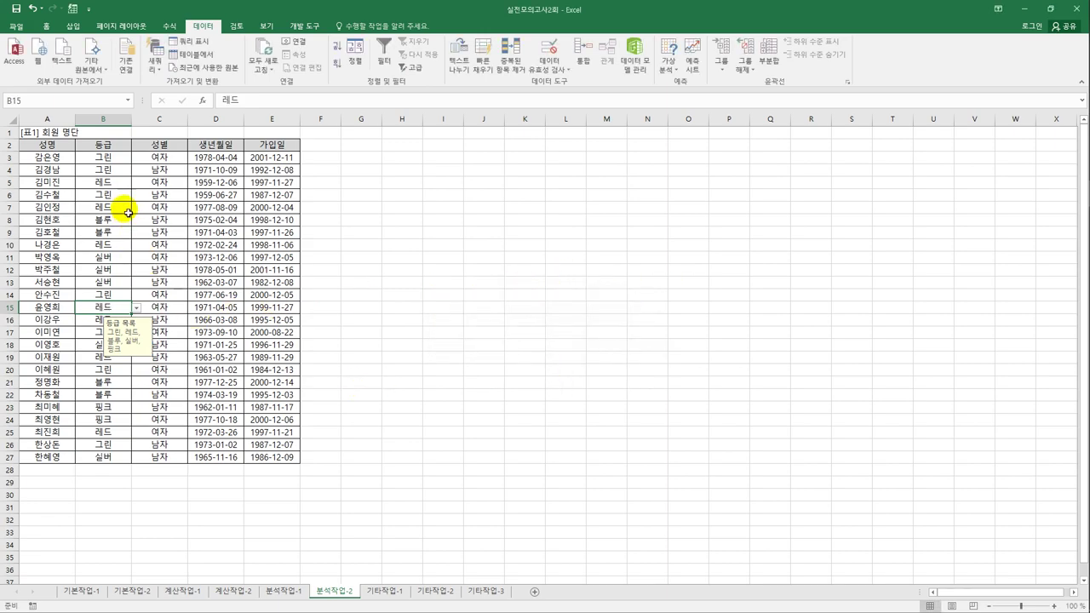
click(123, 161)
click(117, 220)
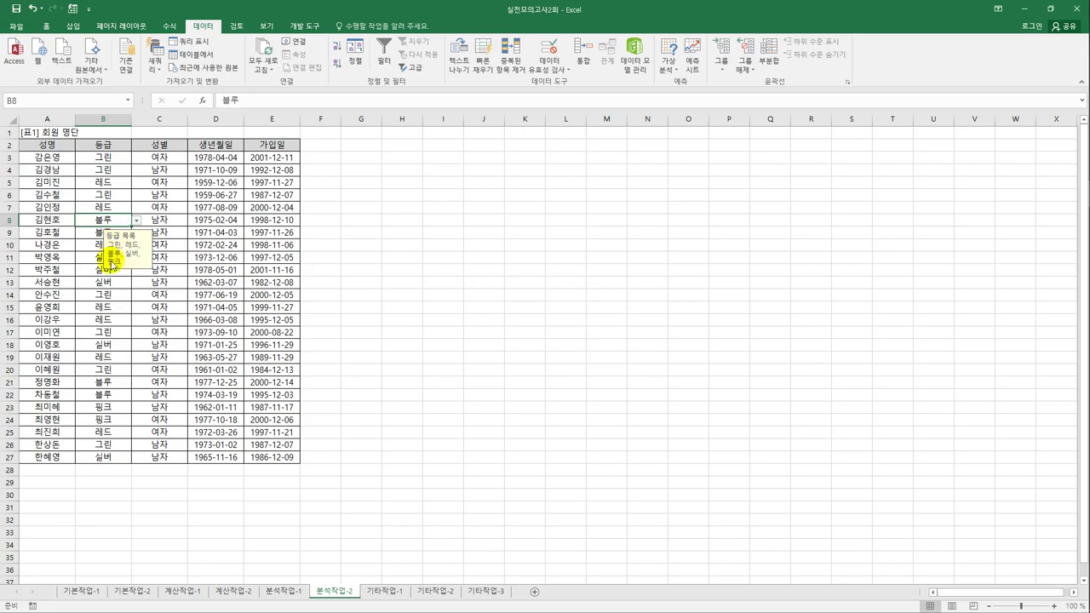
click(118, 282)
click(119, 357)
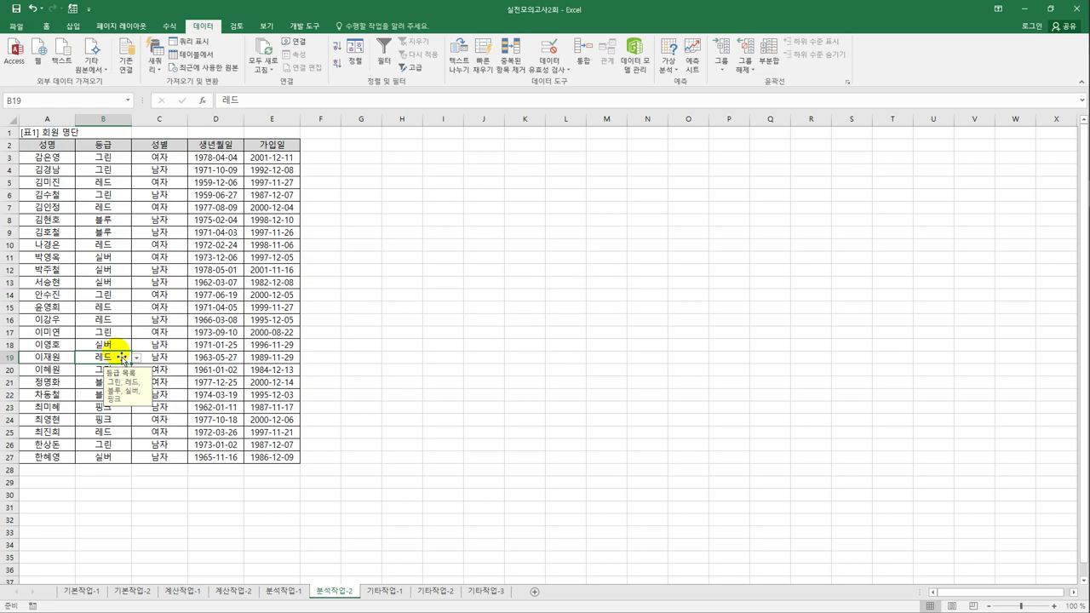
- Turn on filtering for the member table and start a custom 가입일 date filter with the condition 이후 2000-1-1
click(155, 145)
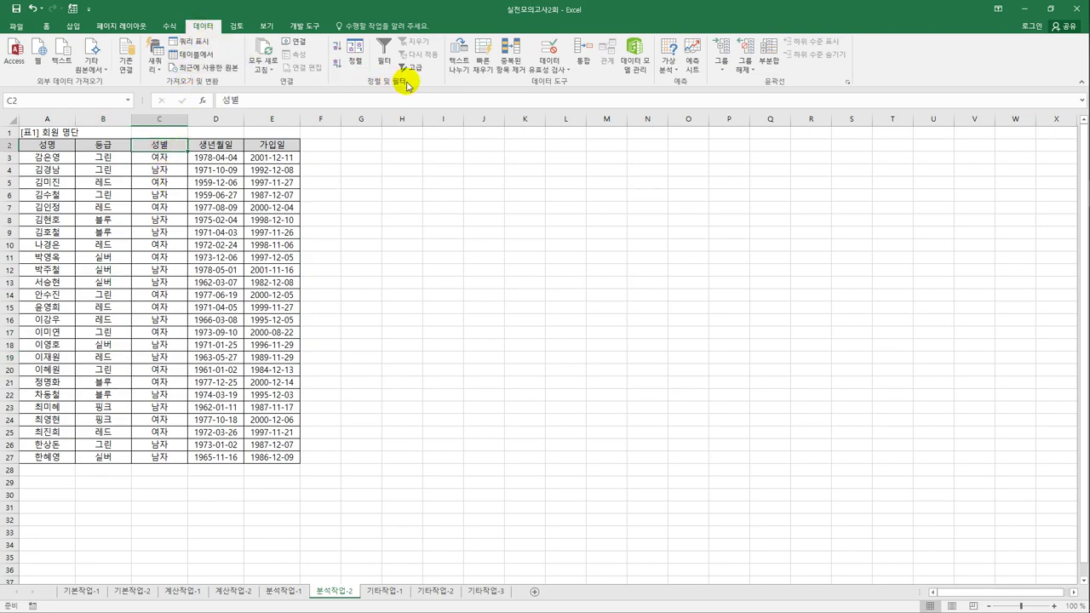
click(384, 53)
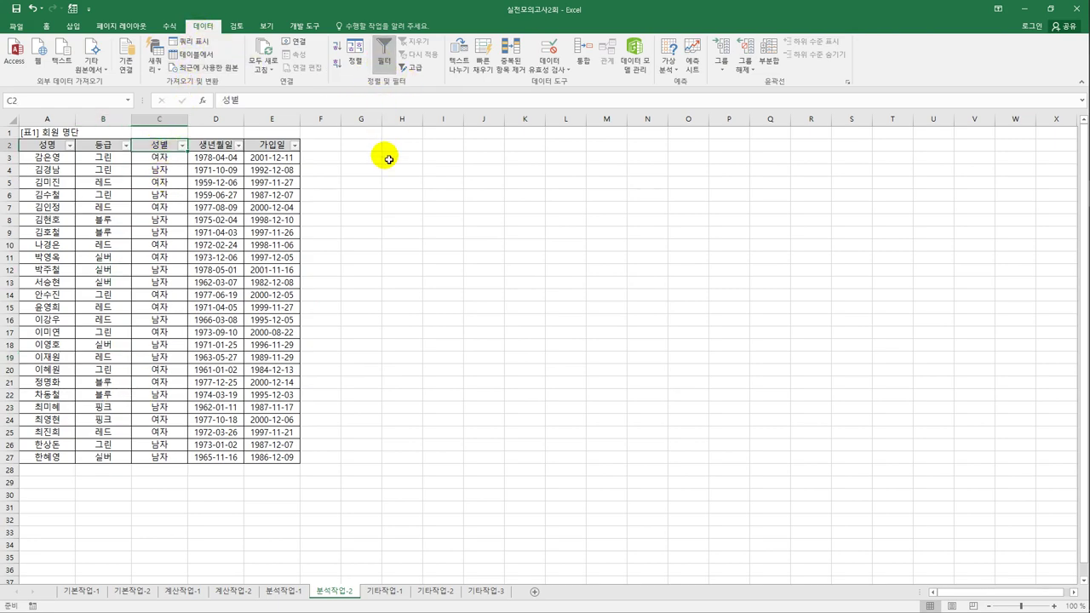
click(295, 147)
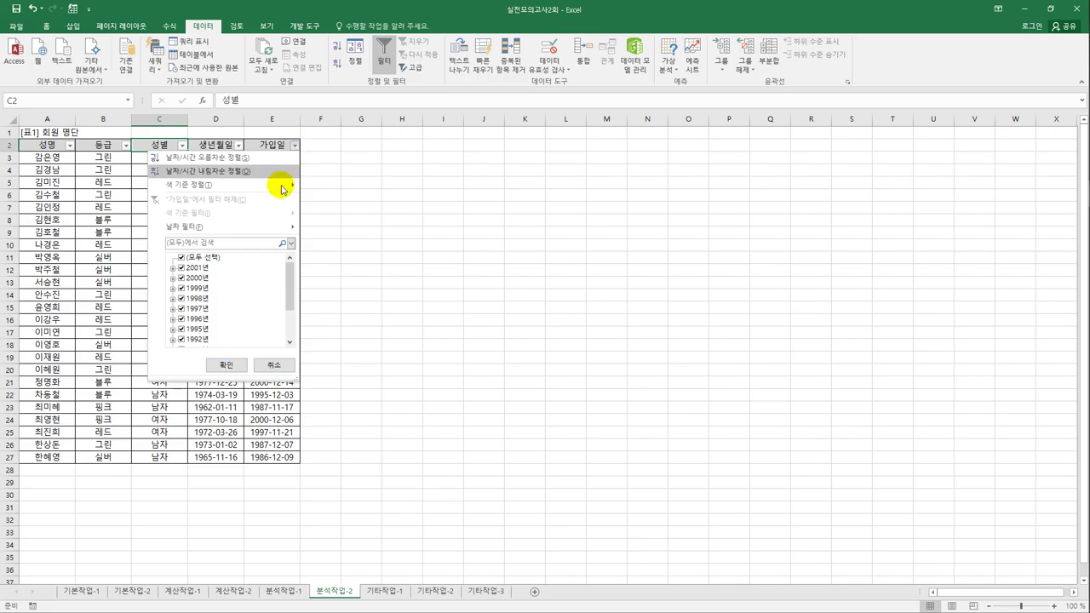
mouse_move(275, 228)
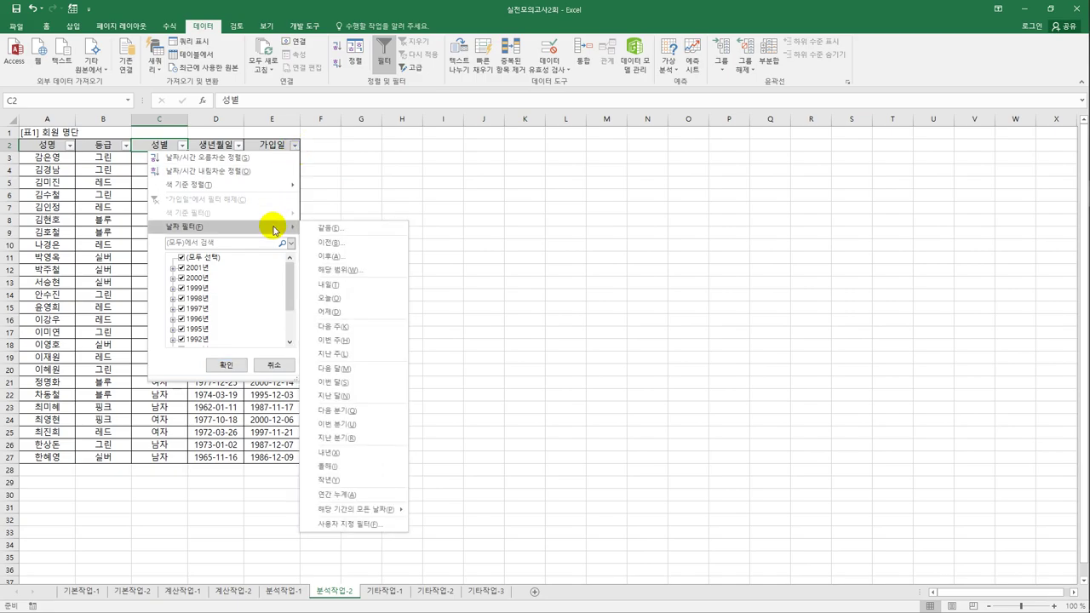
click(354, 523)
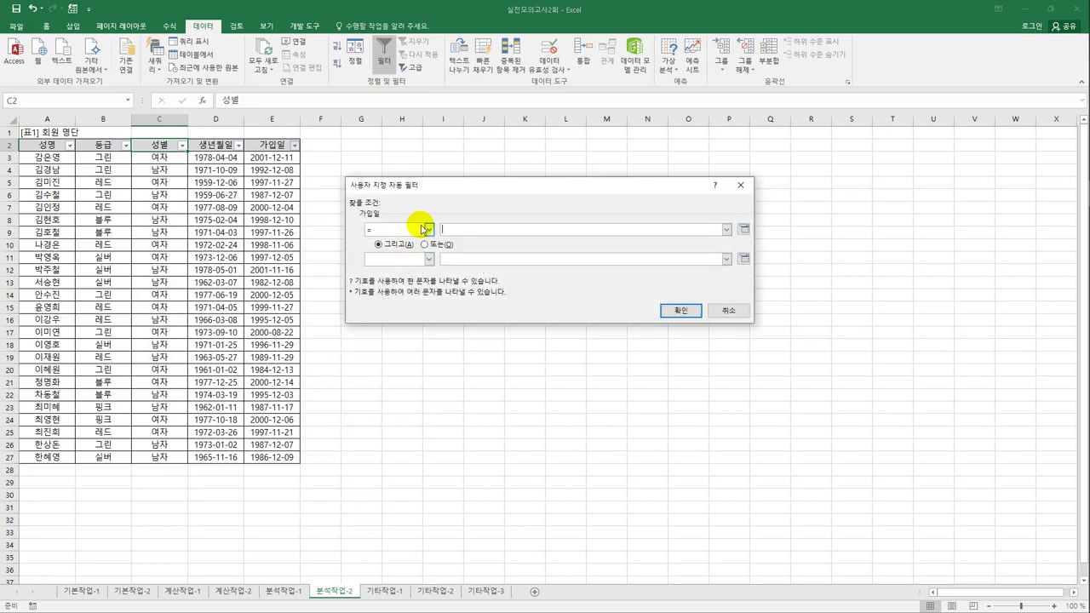
click(427, 229)
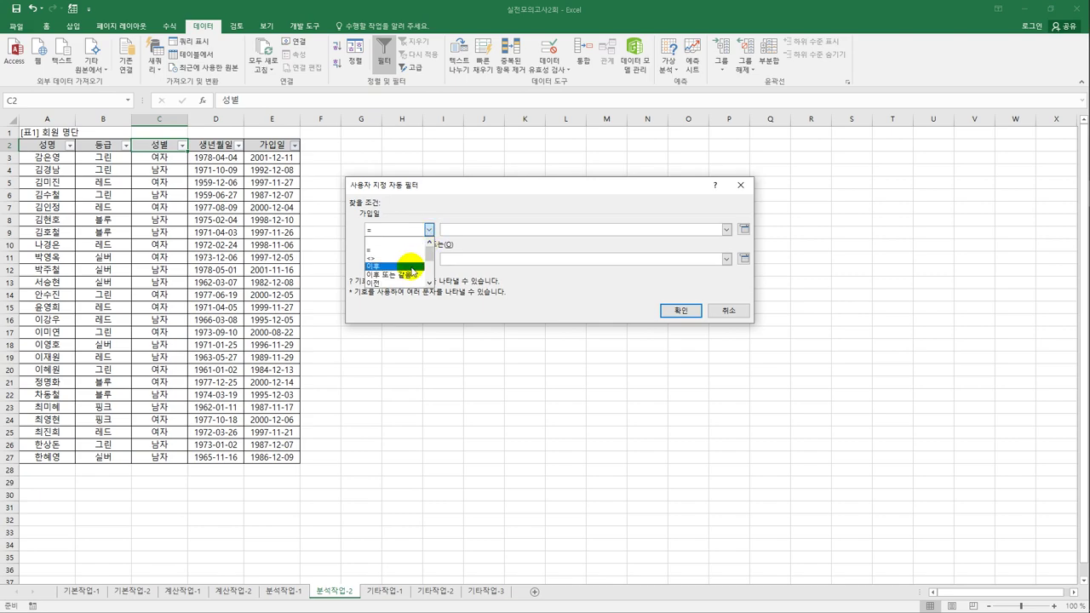
click(411, 267)
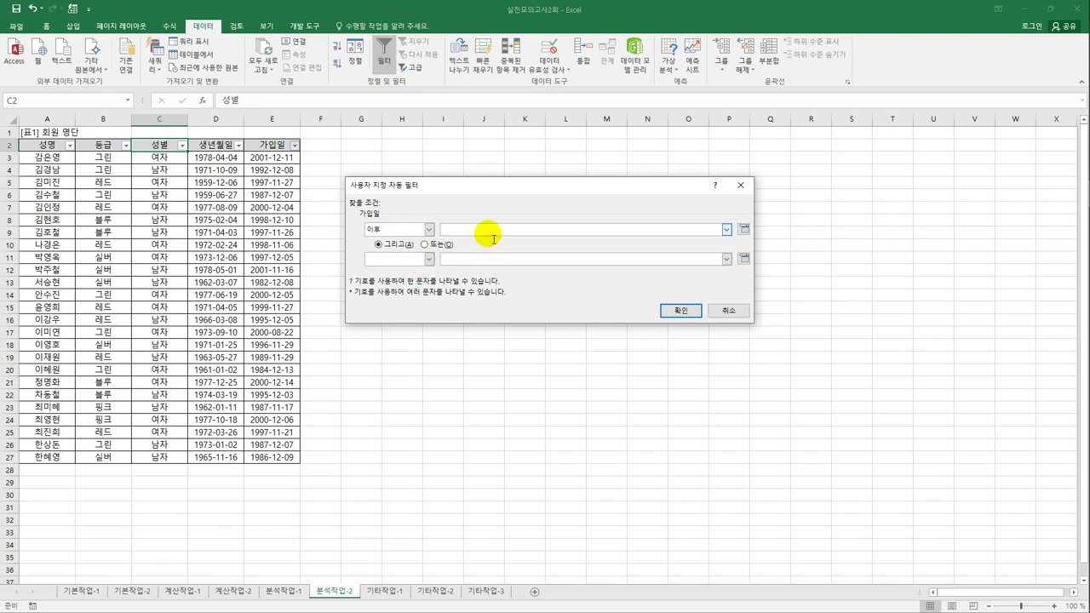
text(2000-1-1)
- Add the second 가입일 condition 이전 2020-12-31, joined with 그리고, and apply the custom filter
click(428, 260)
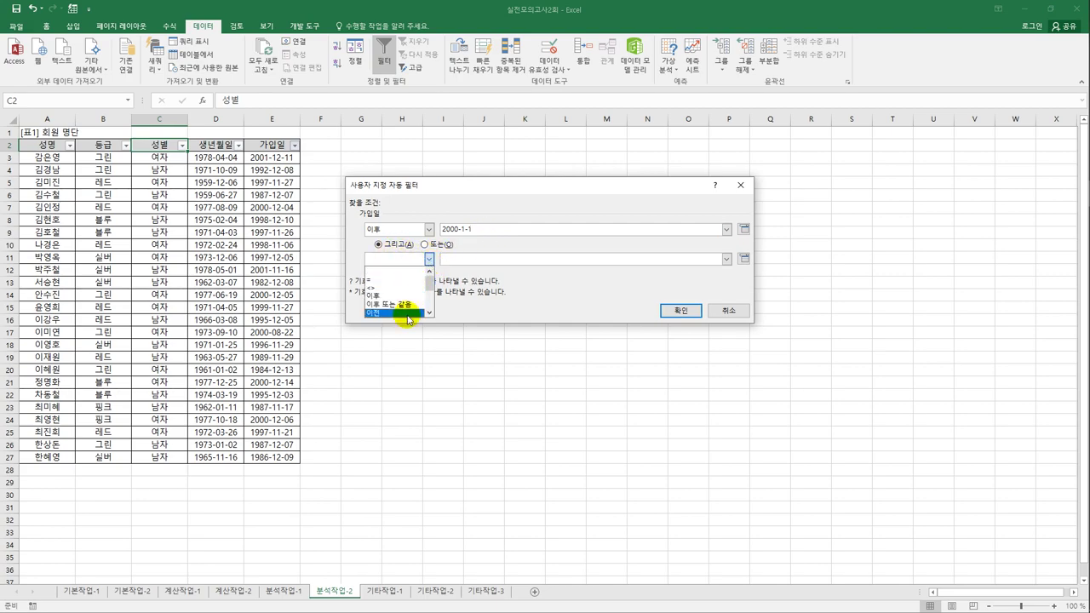
click(405, 313)
text(2020-12-31)
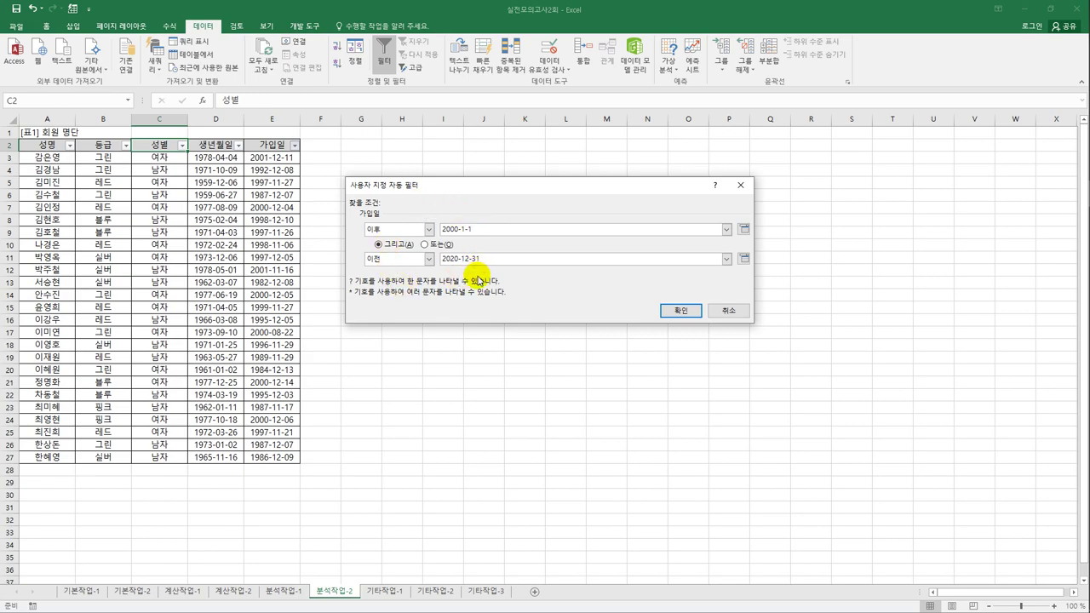
click(681, 312)
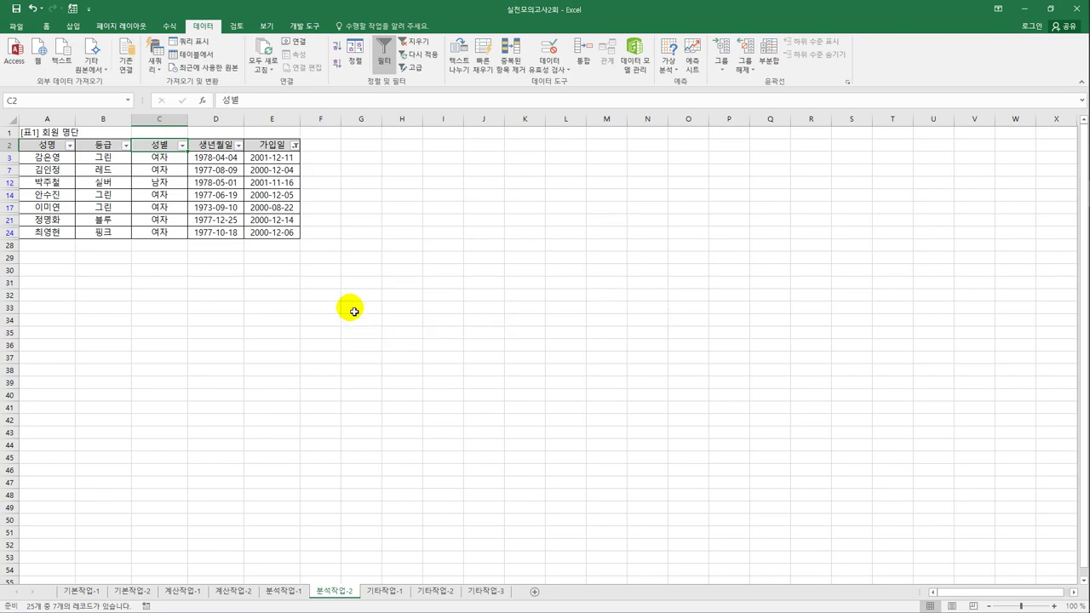
- On the 기타작업-1 sheet, start changing the internet statistics chart's type and choose the 콤보 category
click(385, 591)
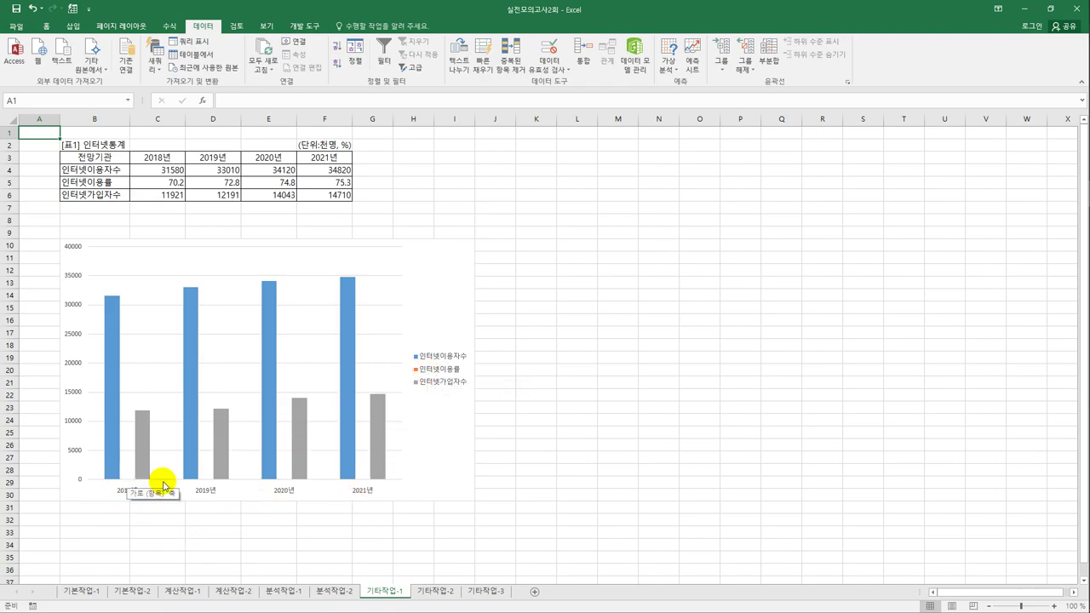
click(443, 277)
right_click(440, 264)
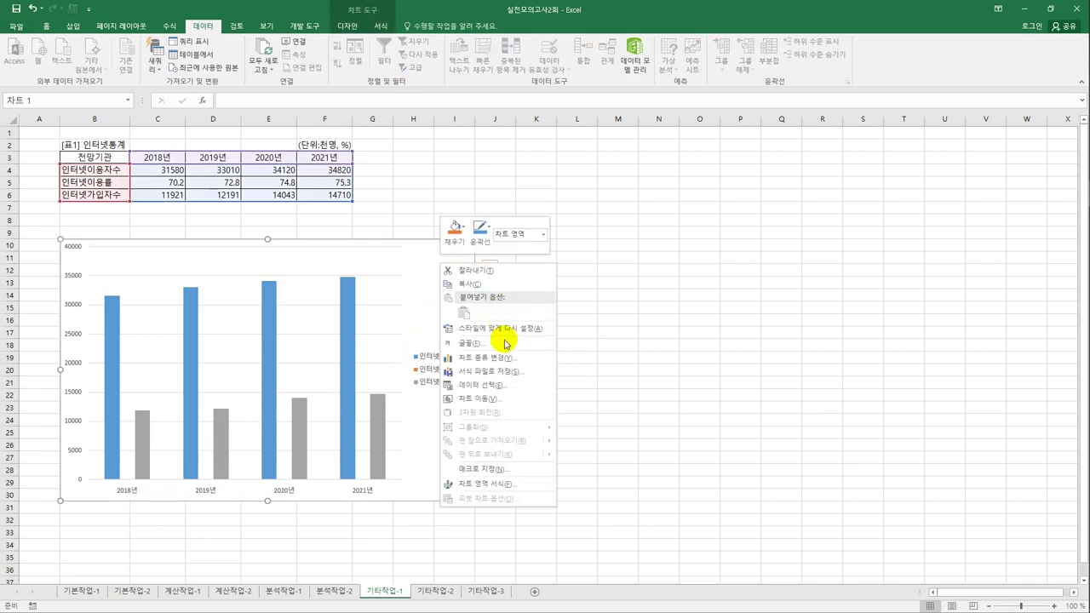
click(506, 358)
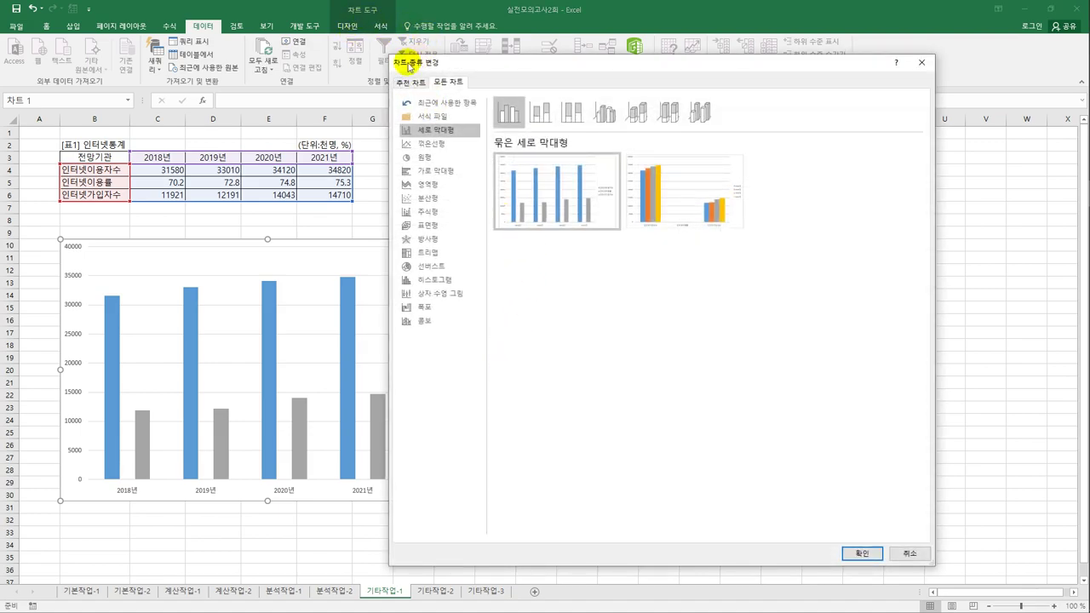
mouse_move(479, 67)
mouse_down()
mouse_move(502, 70)
mouse_move(493, 76)
mouse_up()
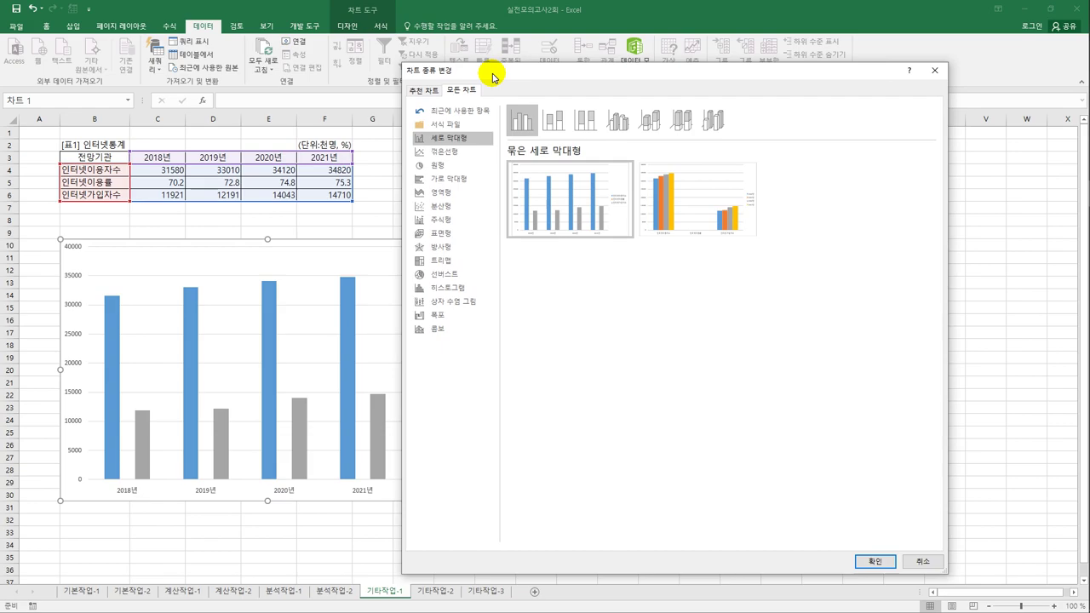
click(434, 331)
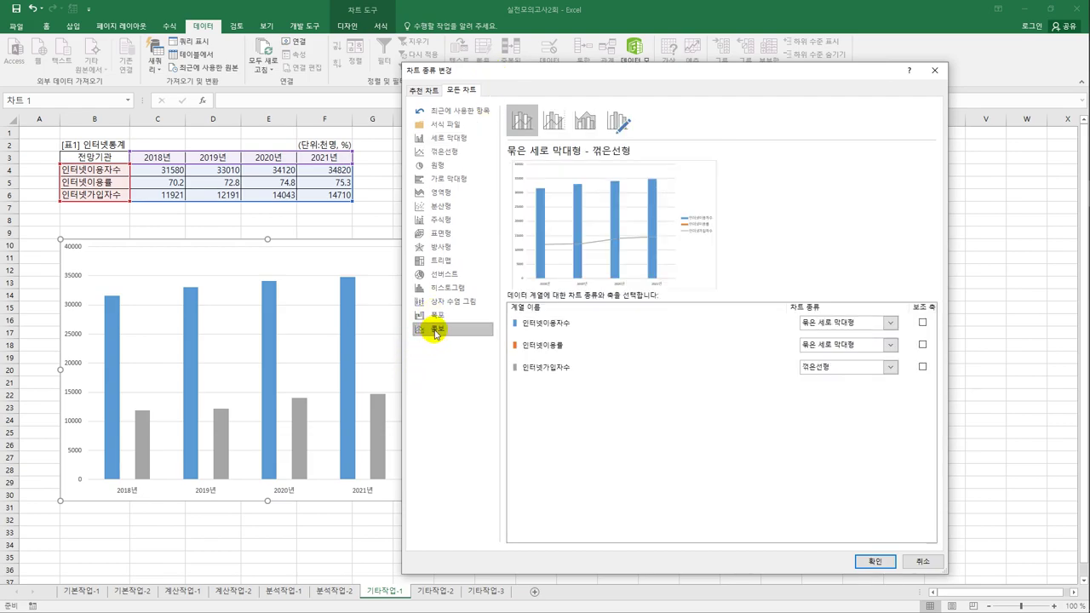
- Set the 인터넷이용률 series to 표식이 있는 꺾은선형 and the 인터넷가입자수 series to 묶은 세로 막대형
click(611, 351)
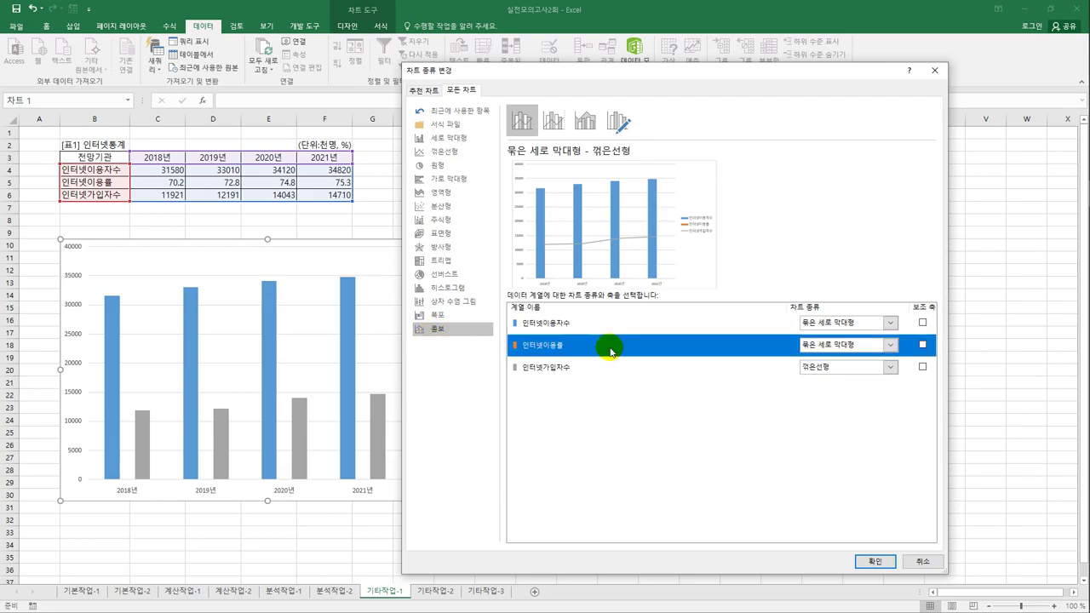
click(893, 346)
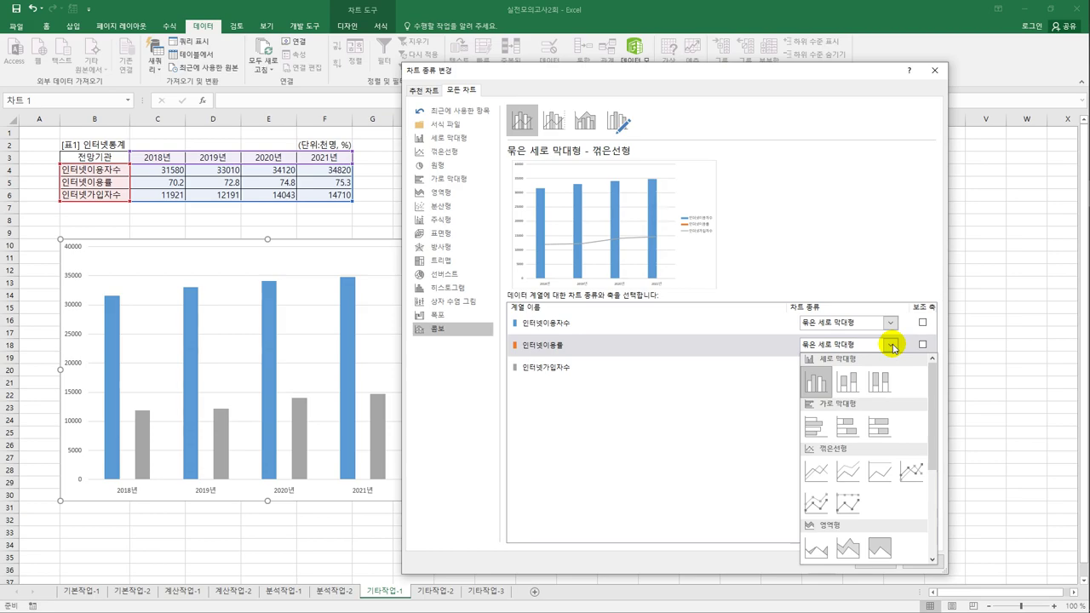
click(910, 470)
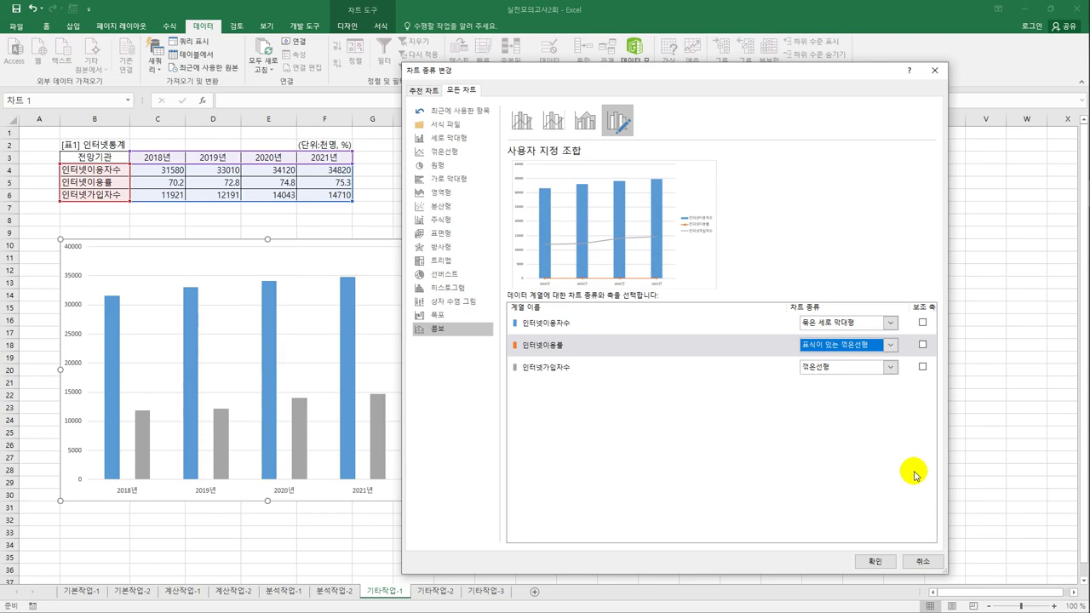
click(891, 369)
click(815, 406)
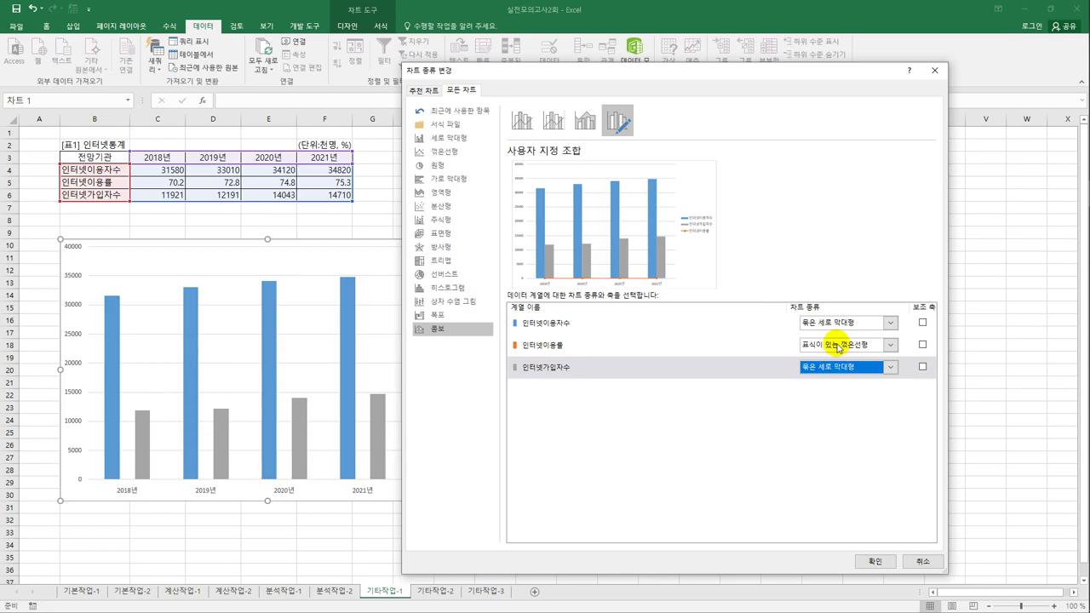
- Assign the 인터넷이용률 series to the secondary axis (보조 축) and apply the combo chart type
click(653, 353)
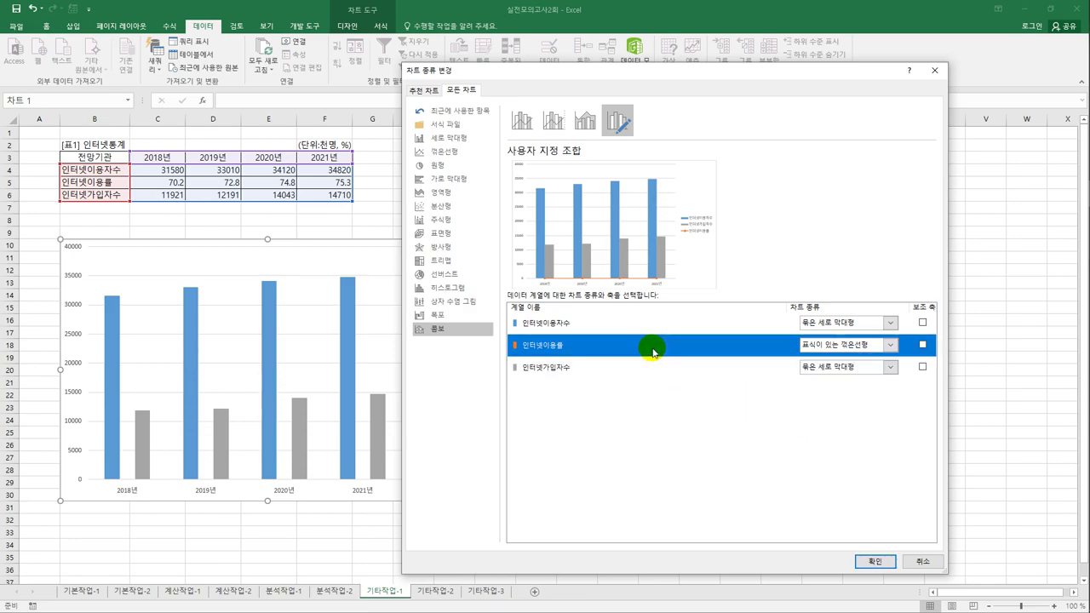
click(923, 345)
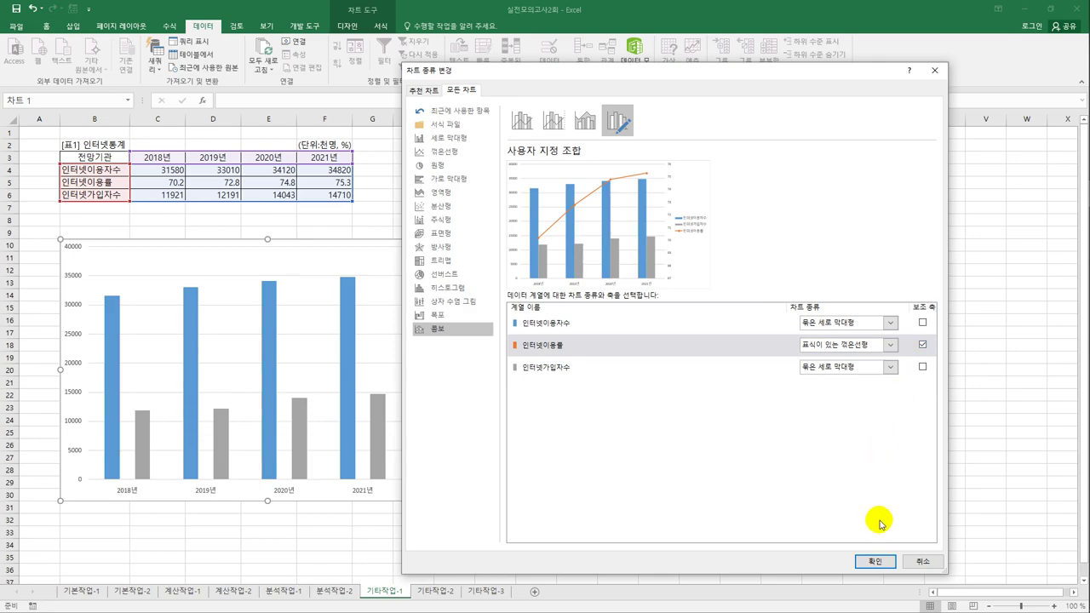
click(875, 562)
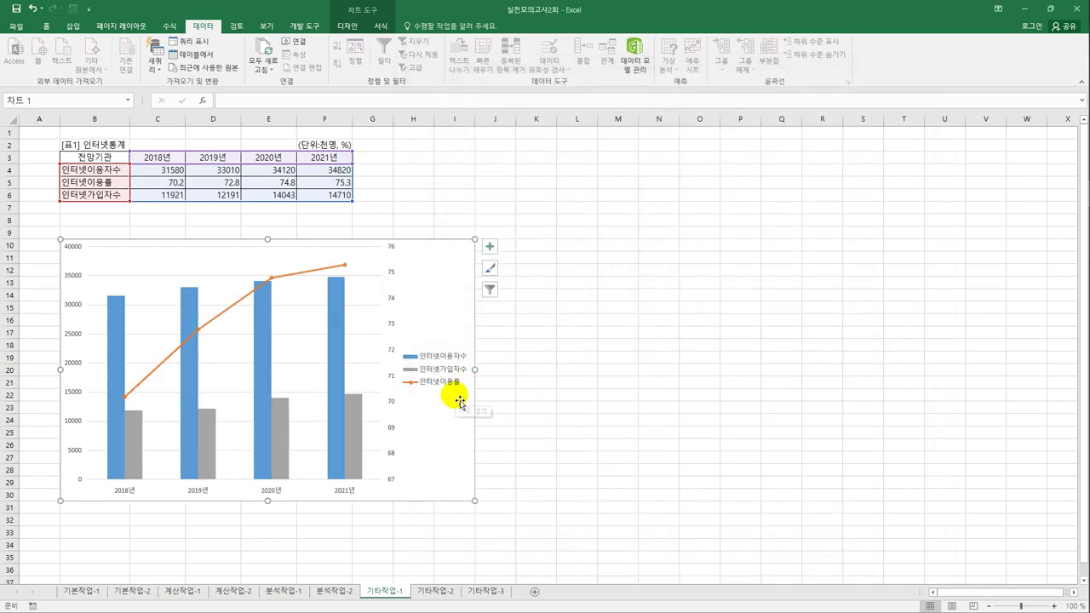
- Set the secondary vertical axis bounds to a minimum of 66 and a maximum of 80
click(393, 274)
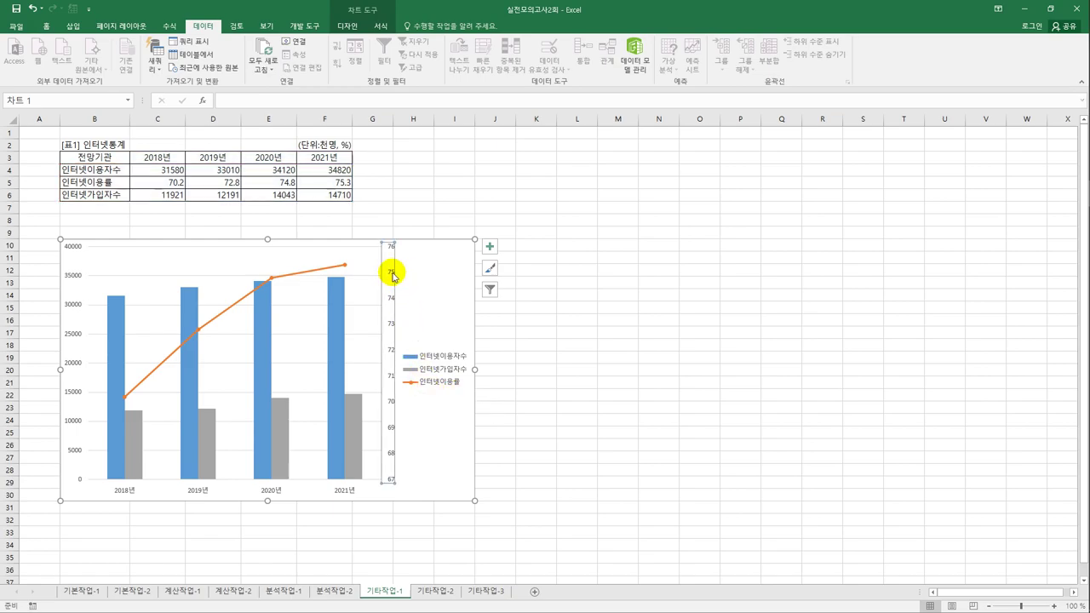
right_click(392, 275)
click(438, 392)
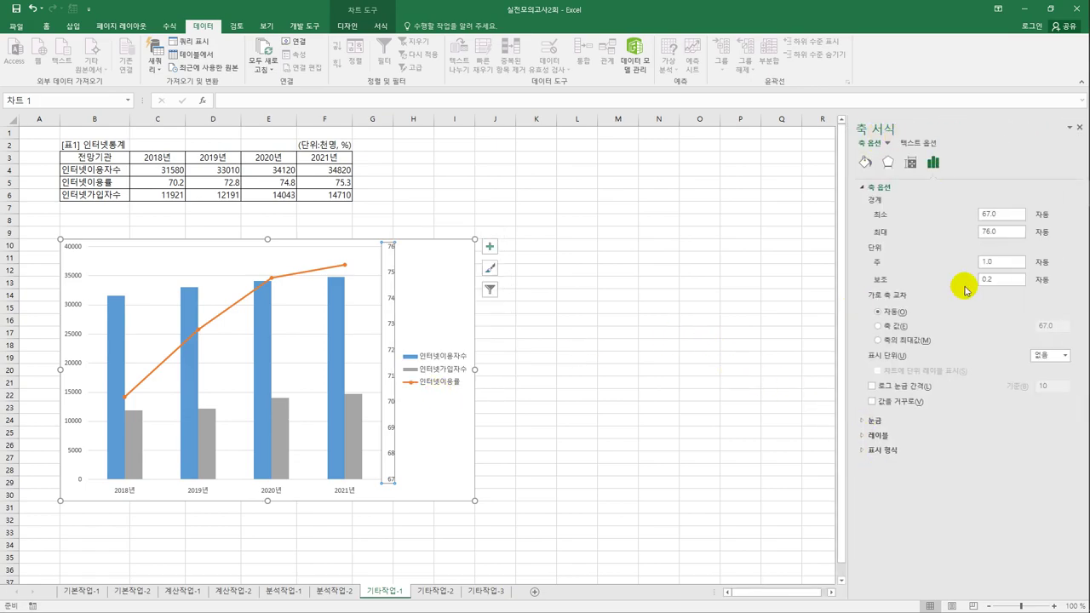
double_click(986, 214)
text(66)
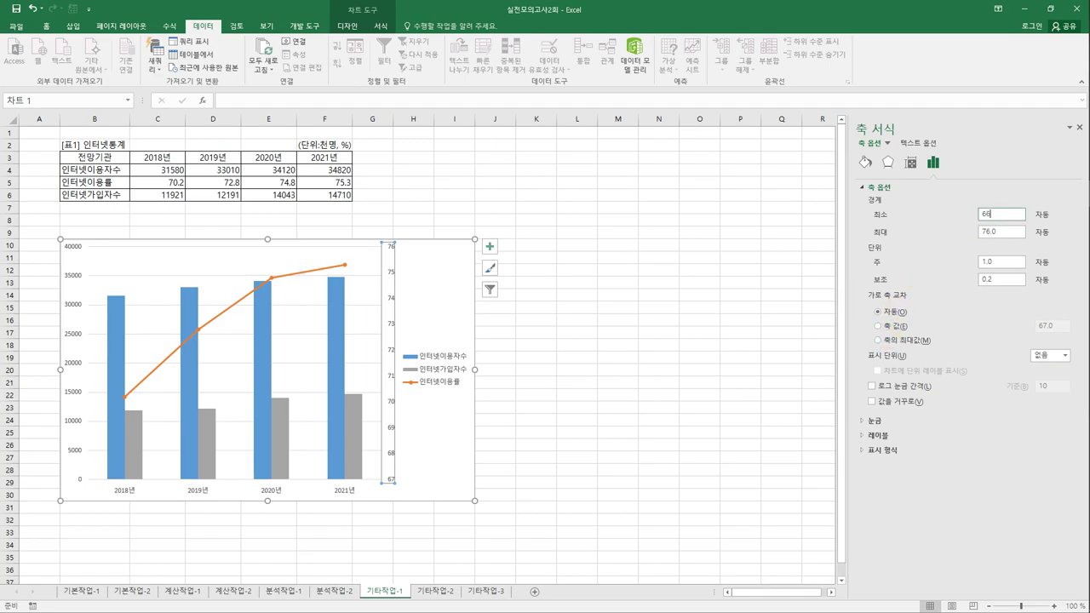
double_click(992, 232)
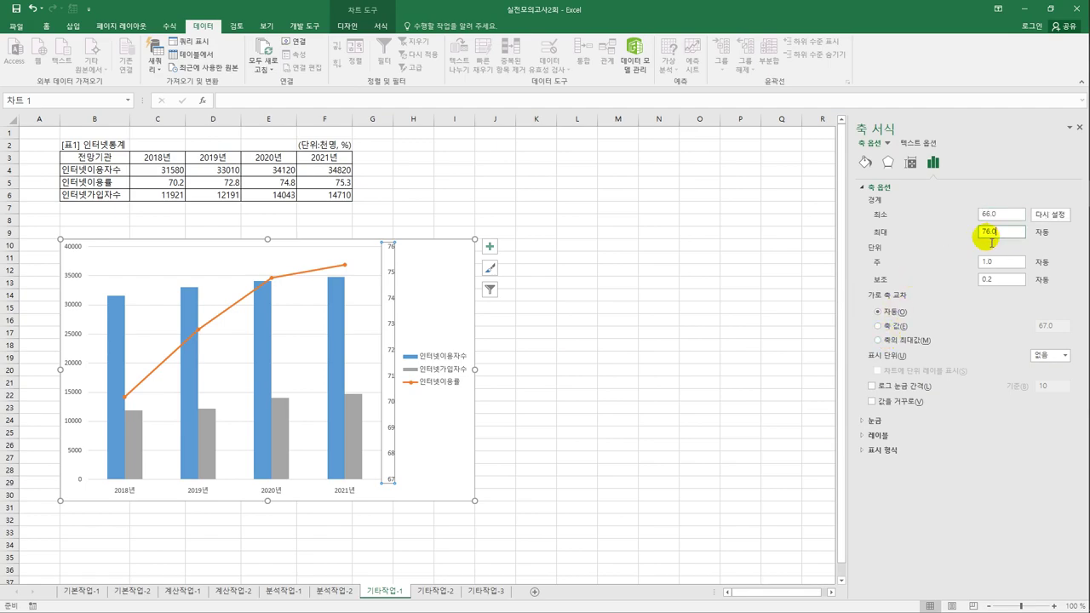
text(80)
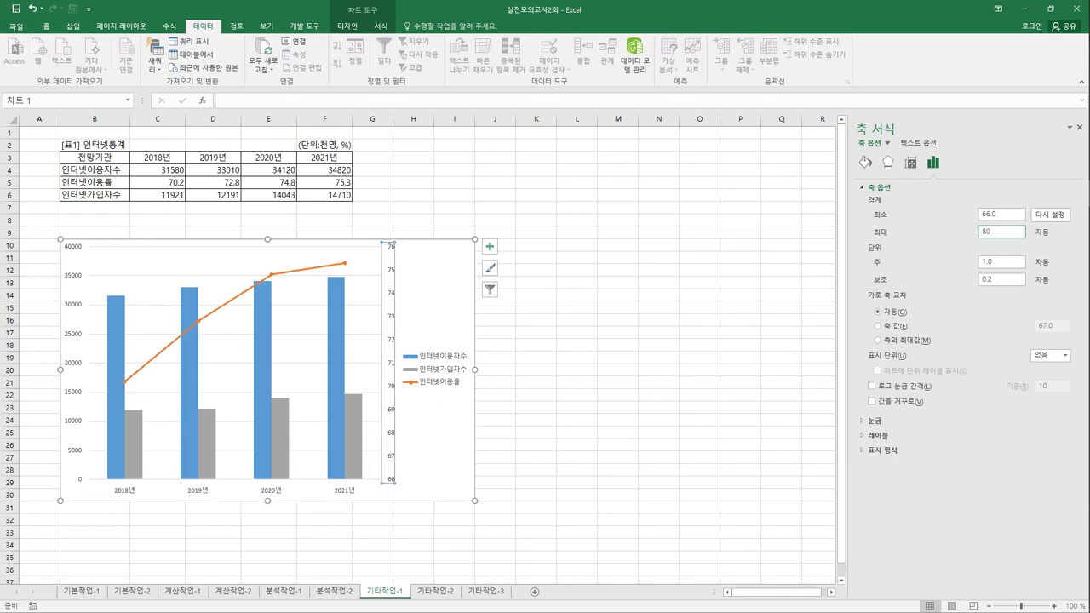
double_click(986, 262)
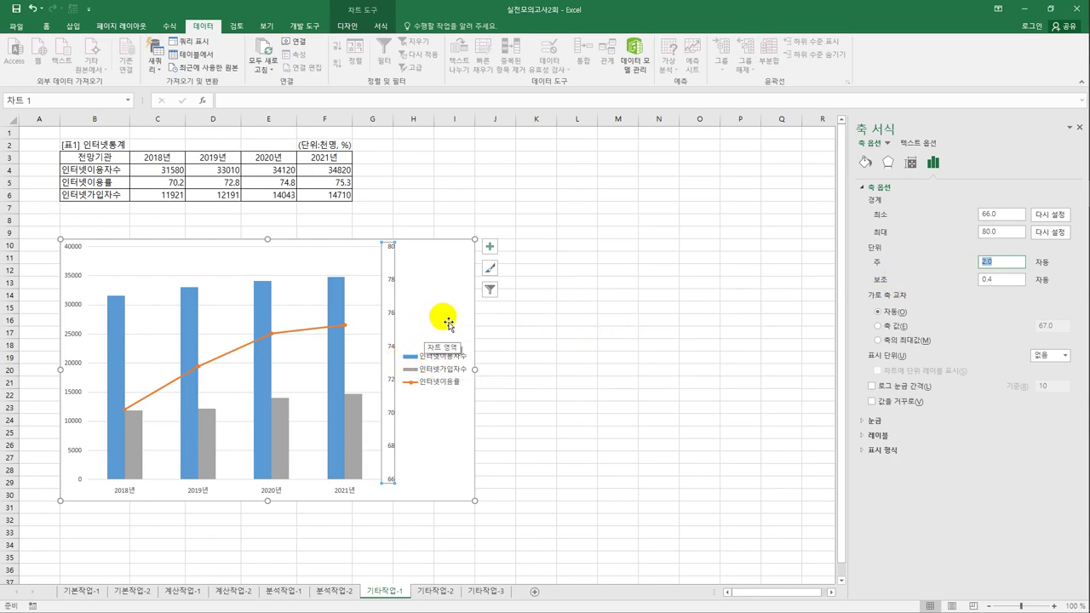
- Add a chart title and axis titles for the 기본 가로, 기본 세로 and 보조 세로 axes
click(449, 323)
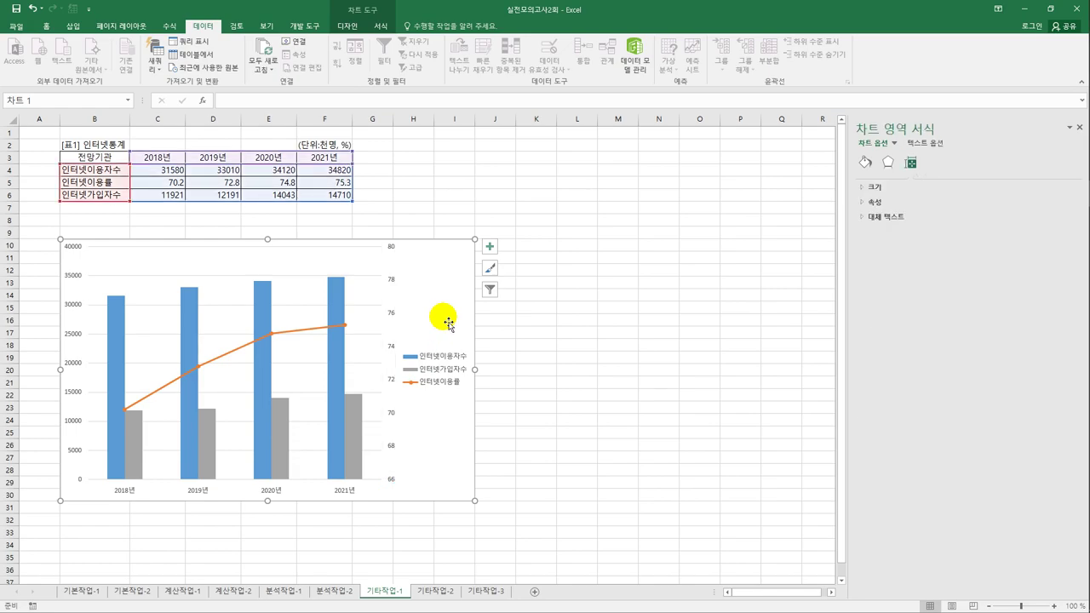
click(489, 247)
click(544, 279)
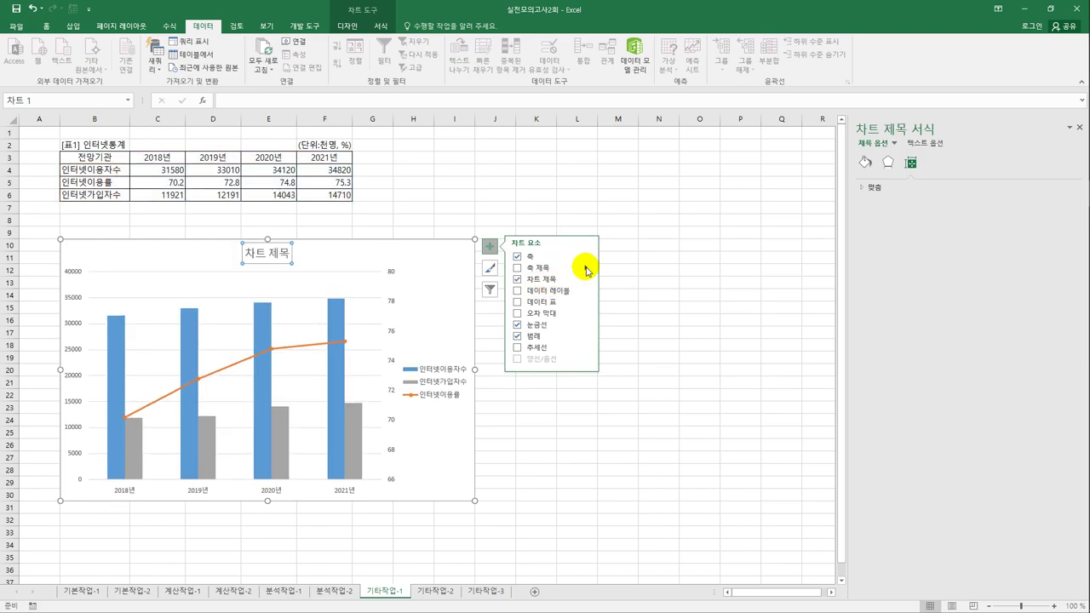
mouse_move(586, 270)
click(630, 266)
click(637, 278)
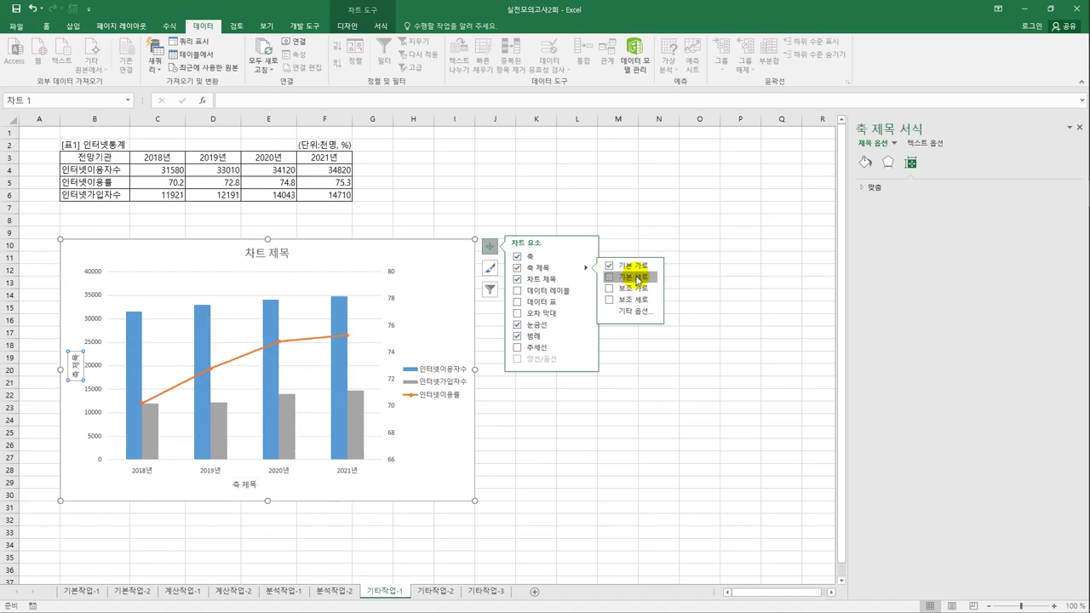
click(637, 278)
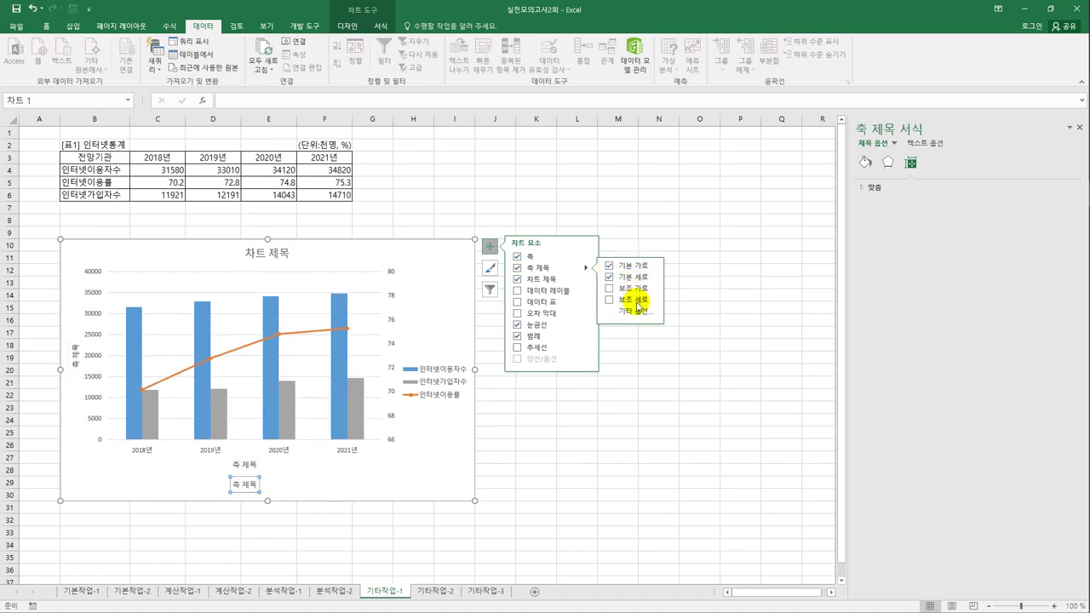
click(638, 303)
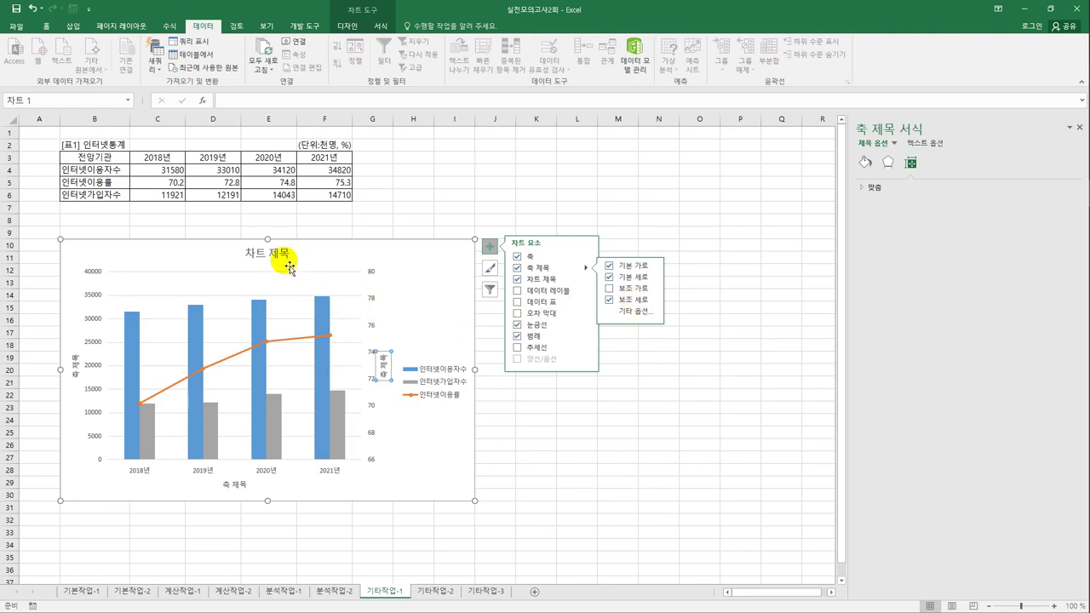
- Replace the chart title text with 인터넷 통계
click(252, 253)
click(253, 253)
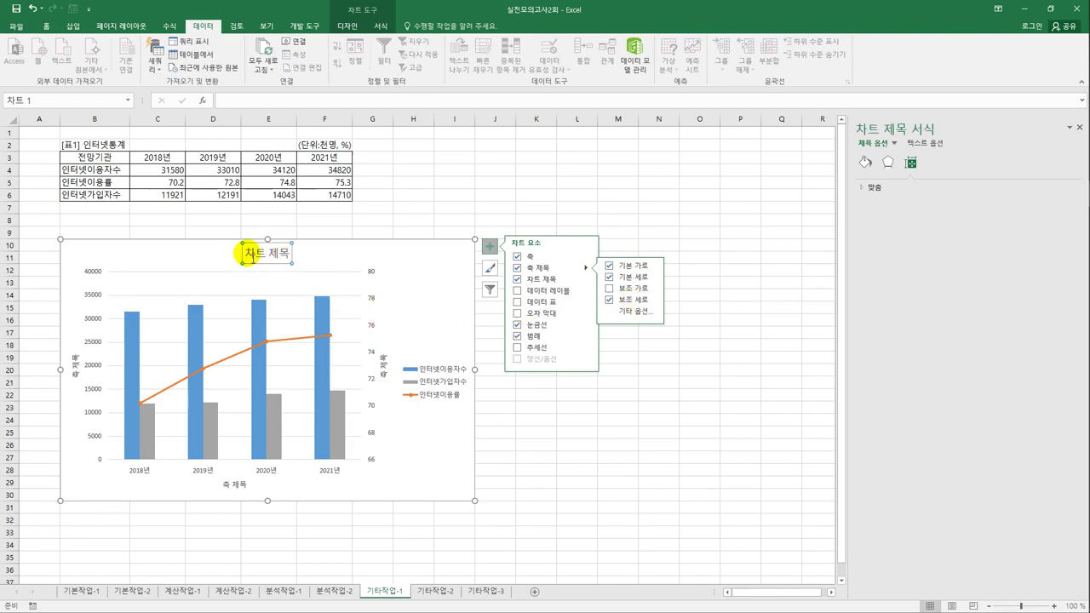
drag(245, 254, 300, 257)
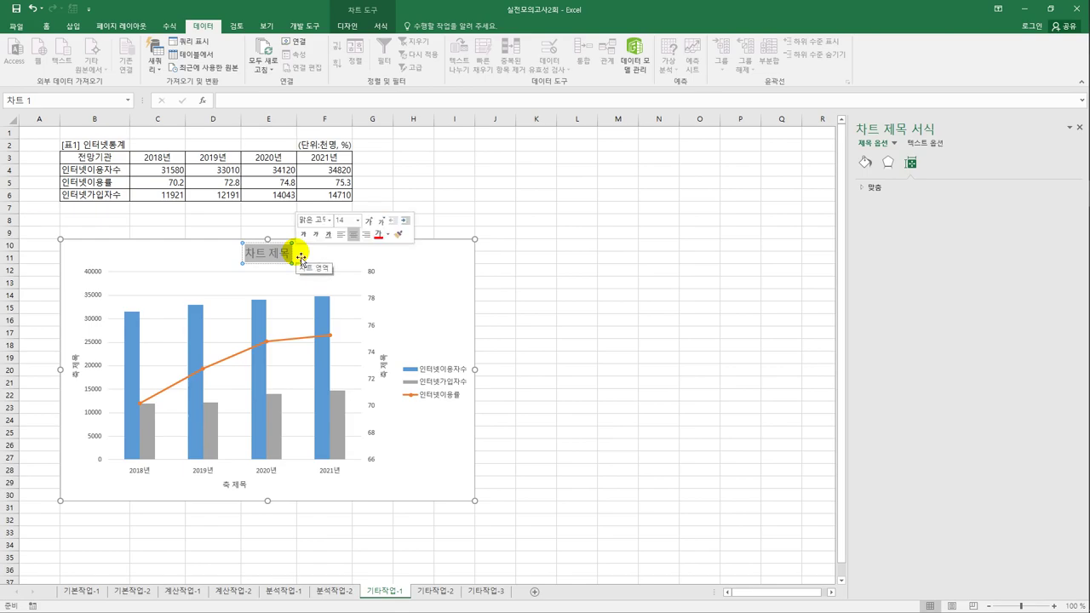
text(인터넷 ㅌ)
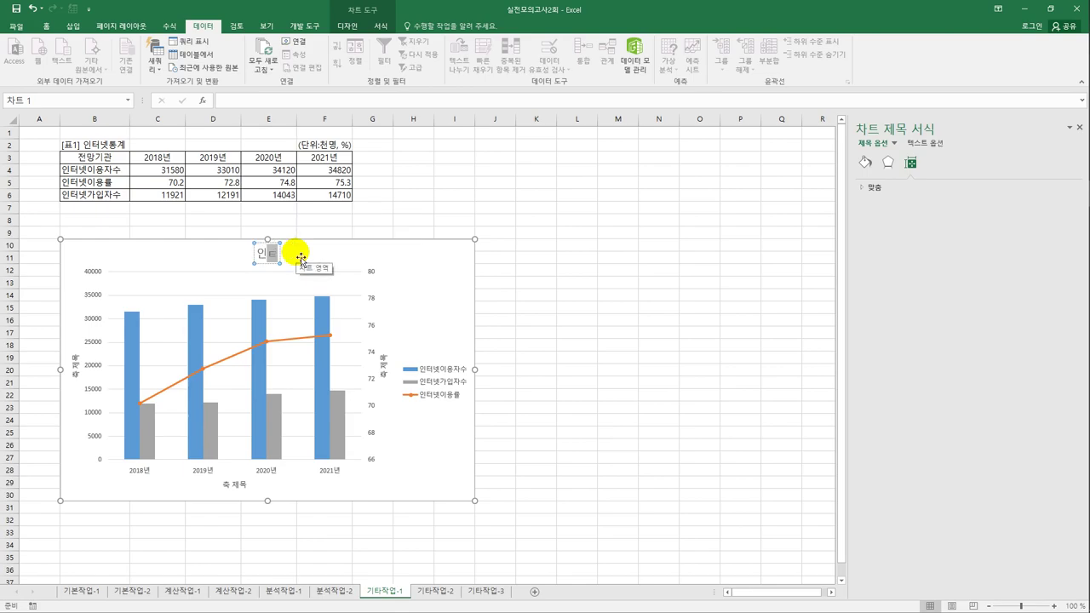
text(통계)
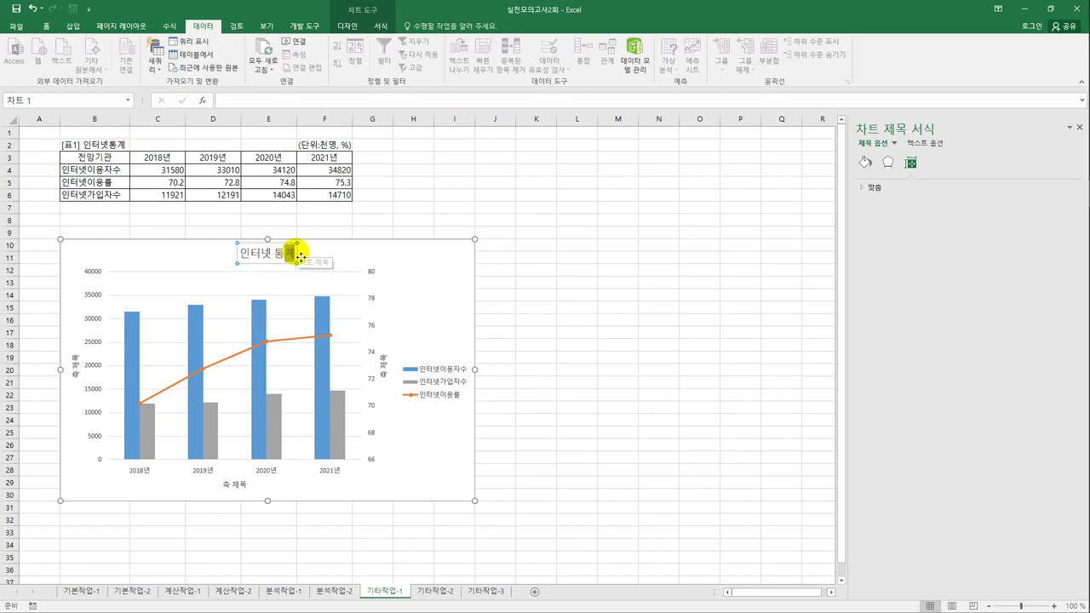
- Set the primary vertical axis title to 인원 and the secondary vertical axis title to 이용률
click(75, 365)
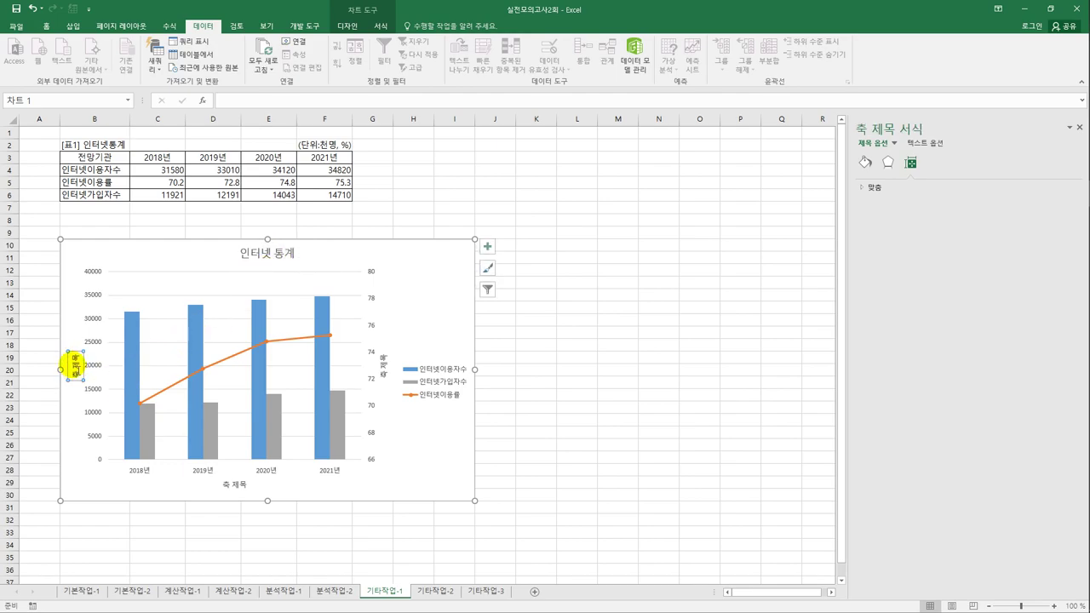
drag(74, 358, 84, 383)
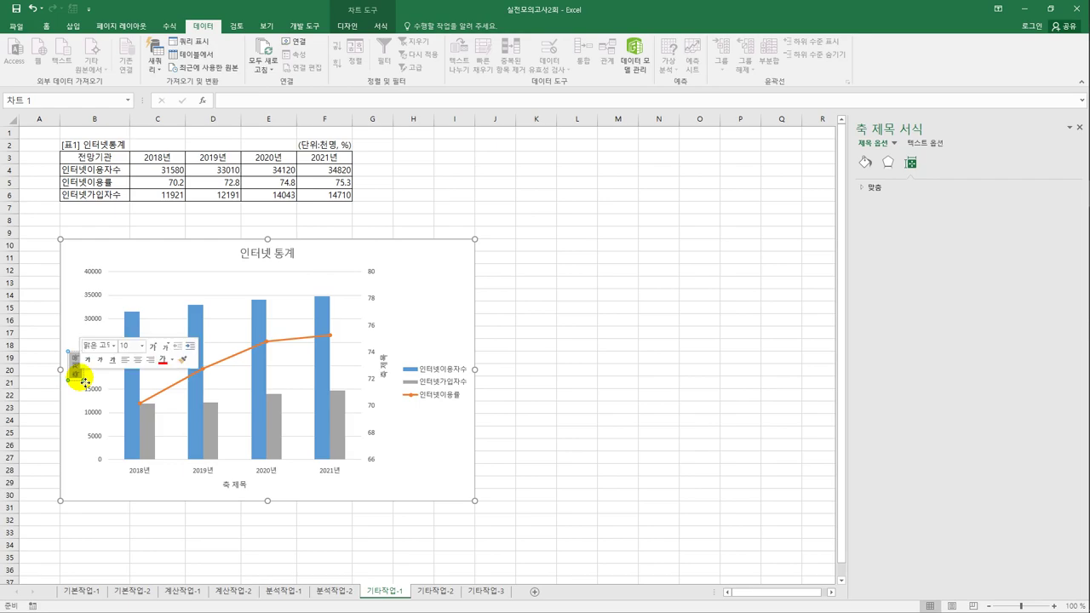
text(천)
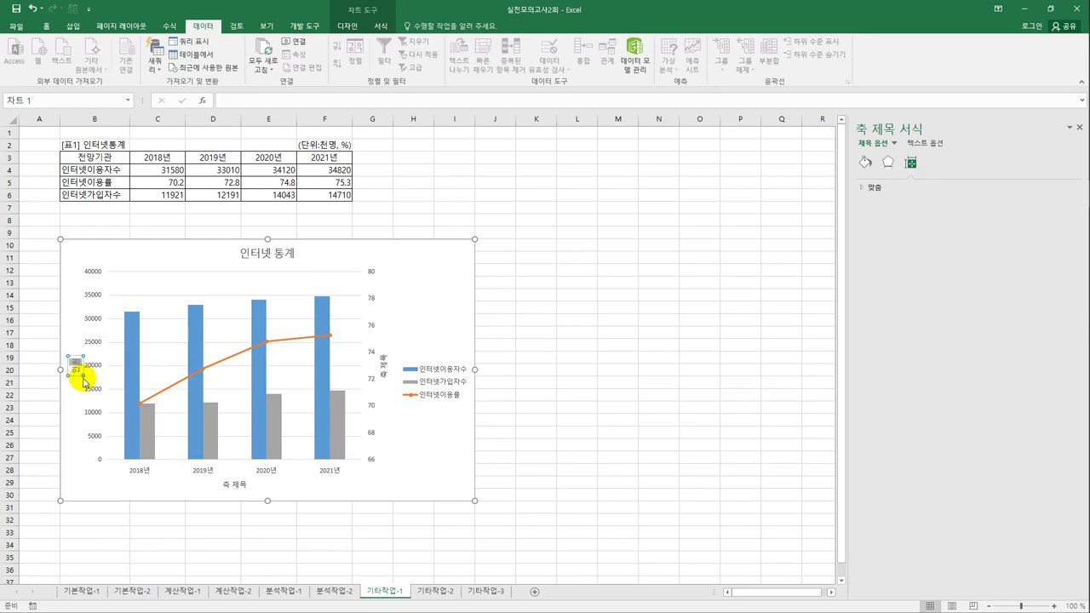
click(388, 368)
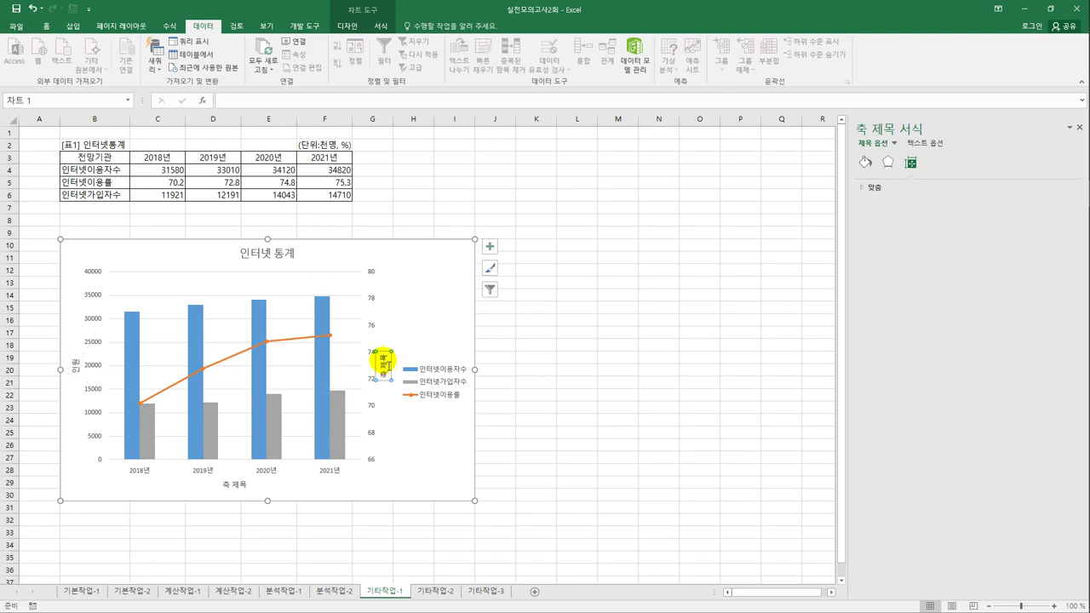
drag(377, 365, 388, 392)
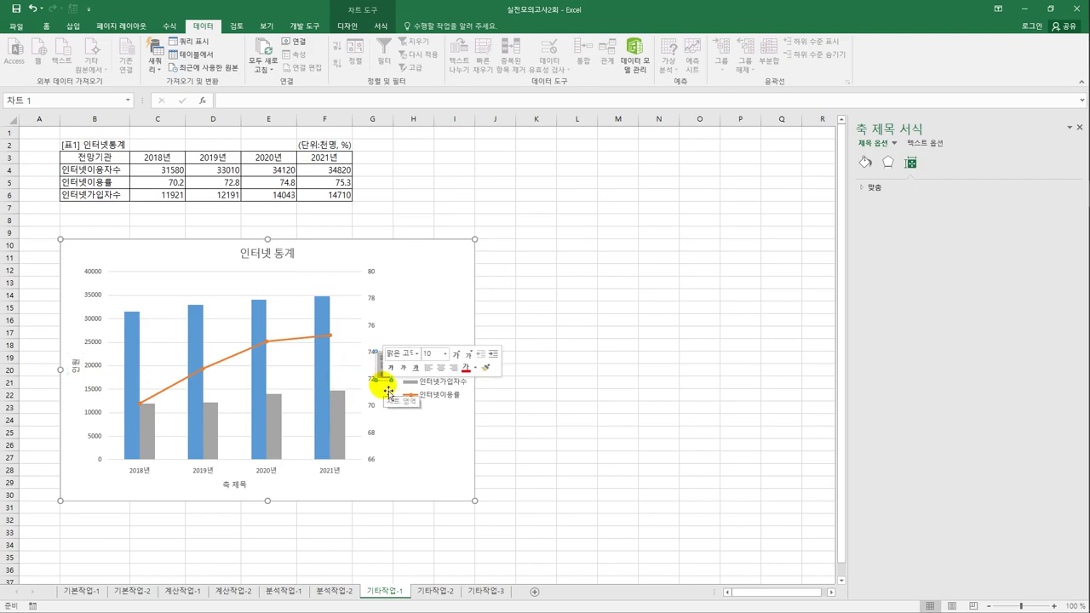
text(%율)
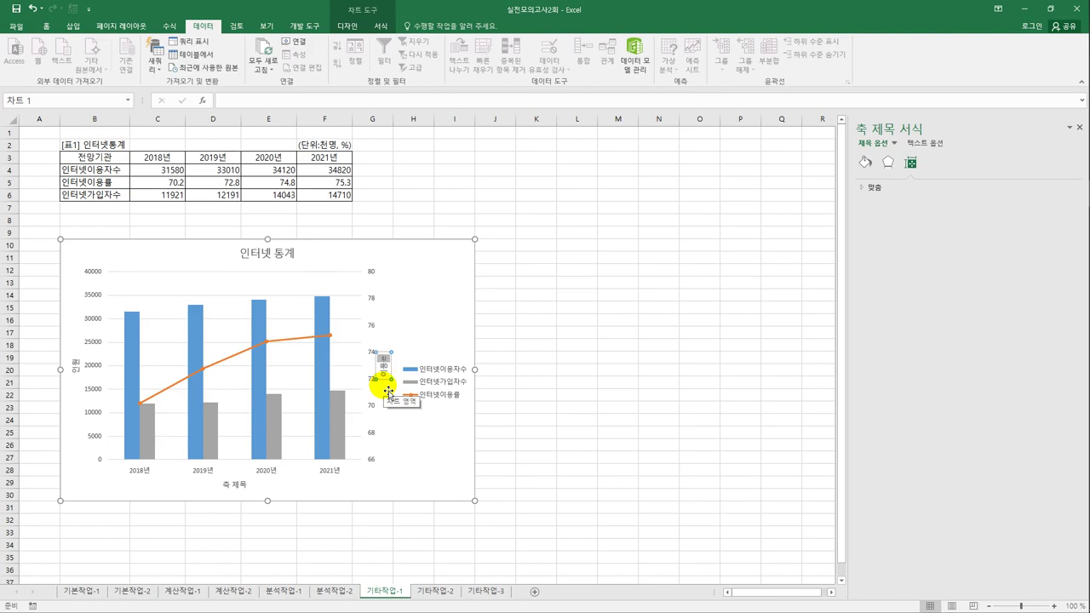
- Replace the horizontal axis title text with 연도
click(244, 488)
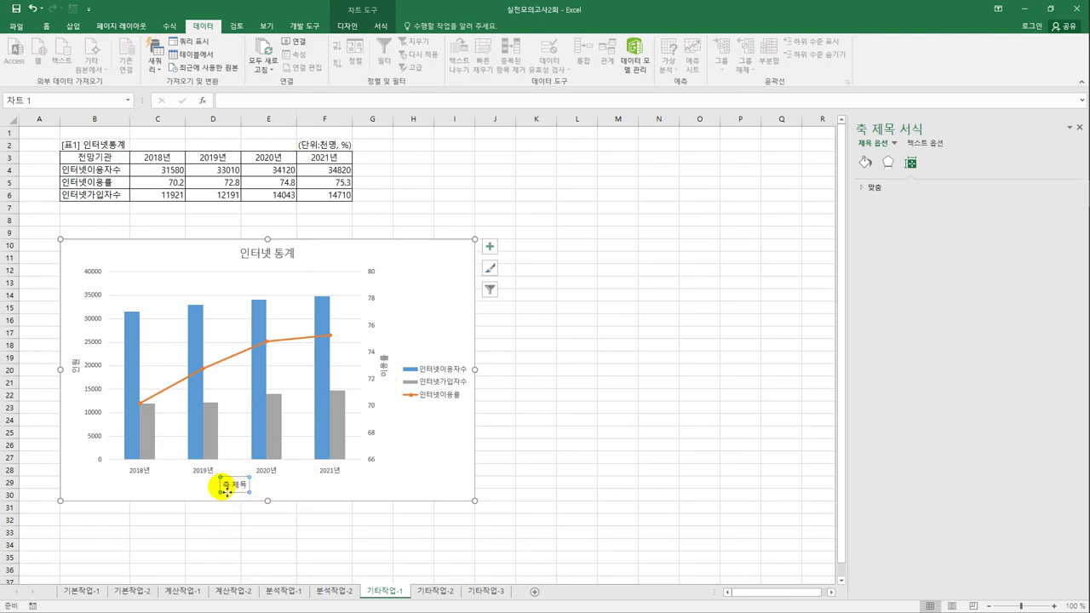
triple_click(240, 488)
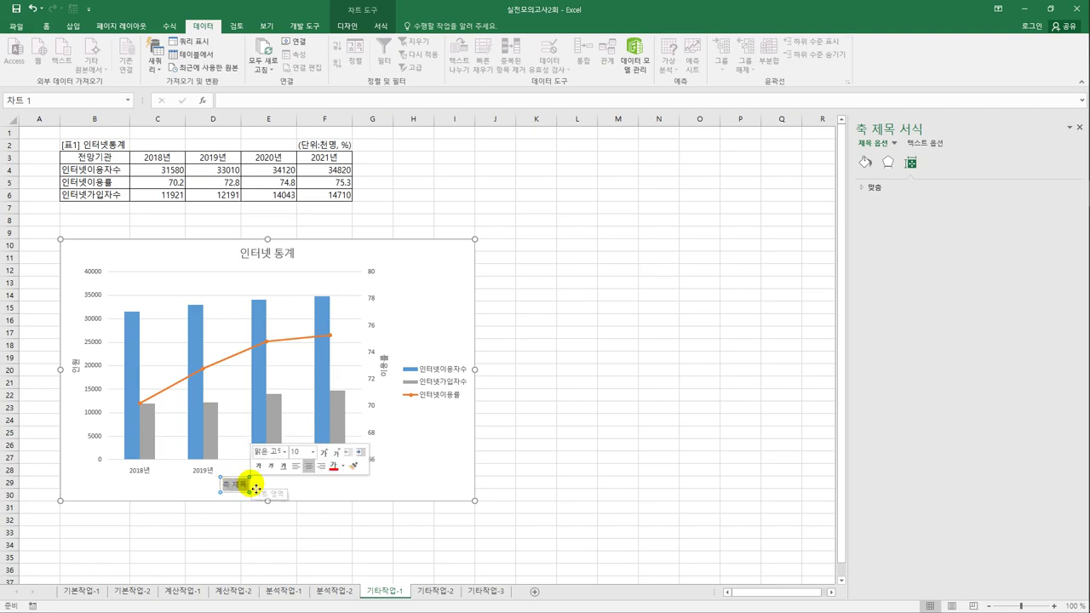
text(연도)
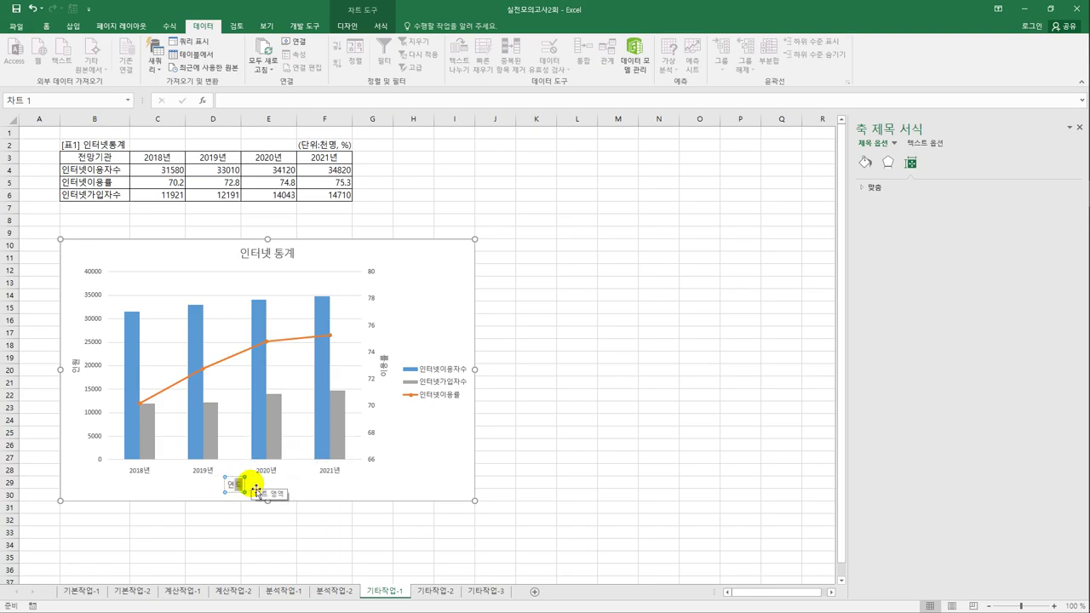
- Set the text direction of the 인원 and 이용률 axis titles to 세로
click(74, 368)
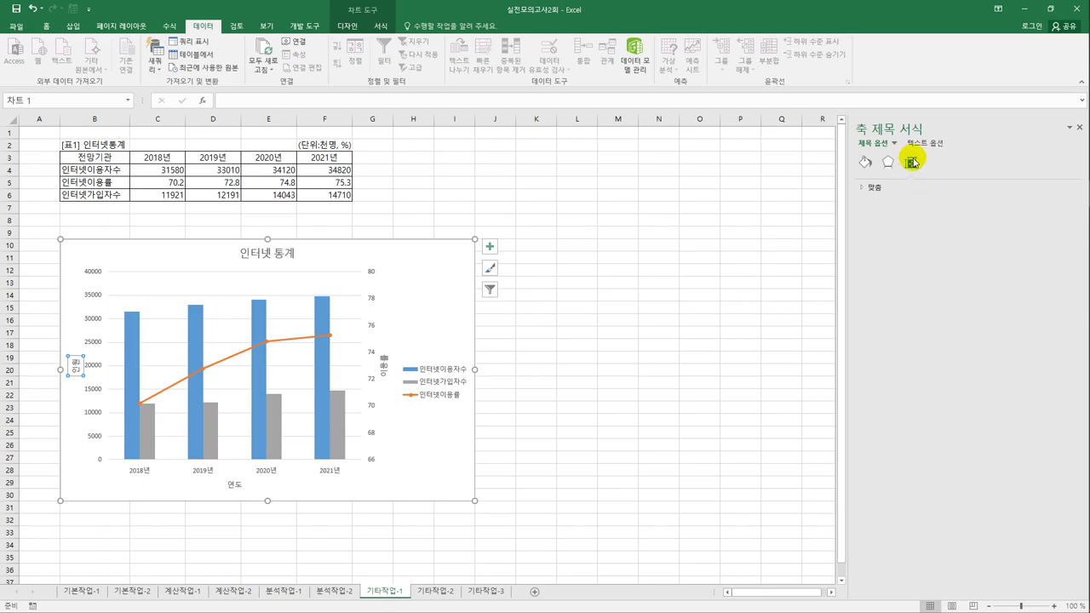
click(886, 187)
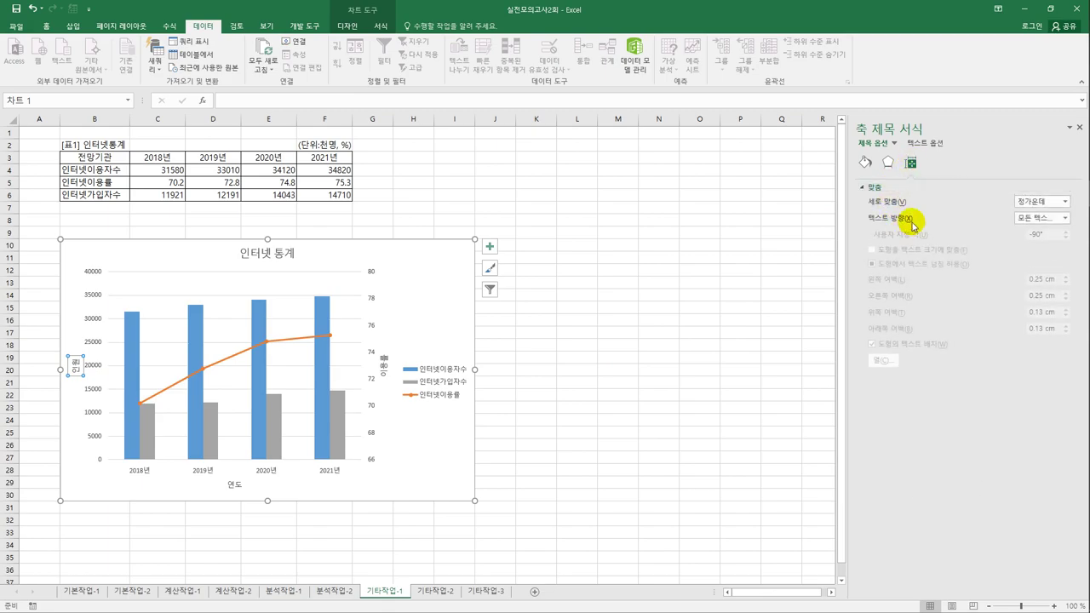
click(1026, 218)
click(1012, 279)
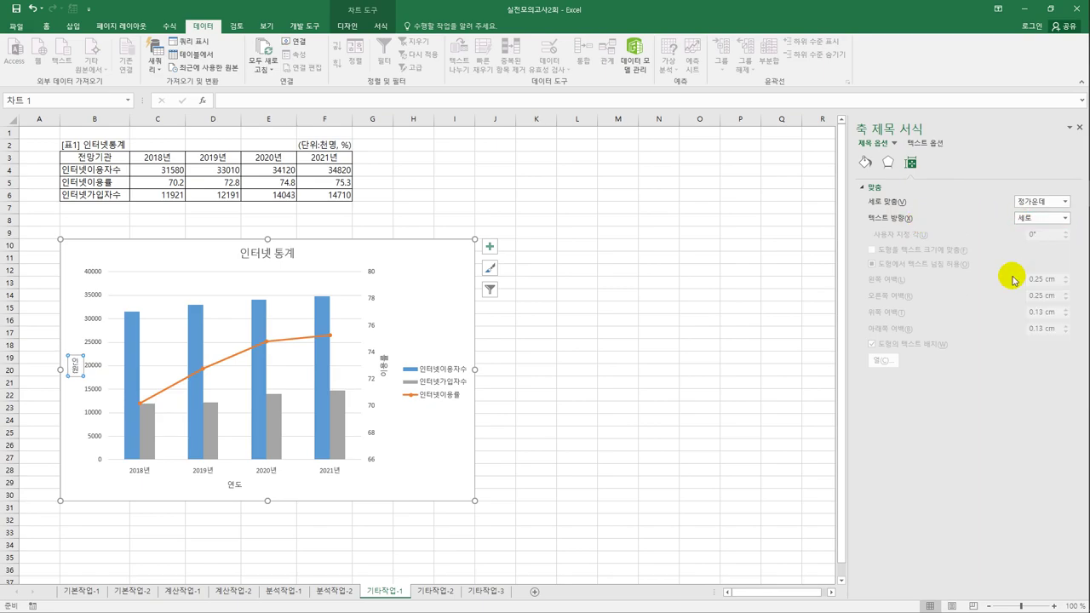
click(384, 368)
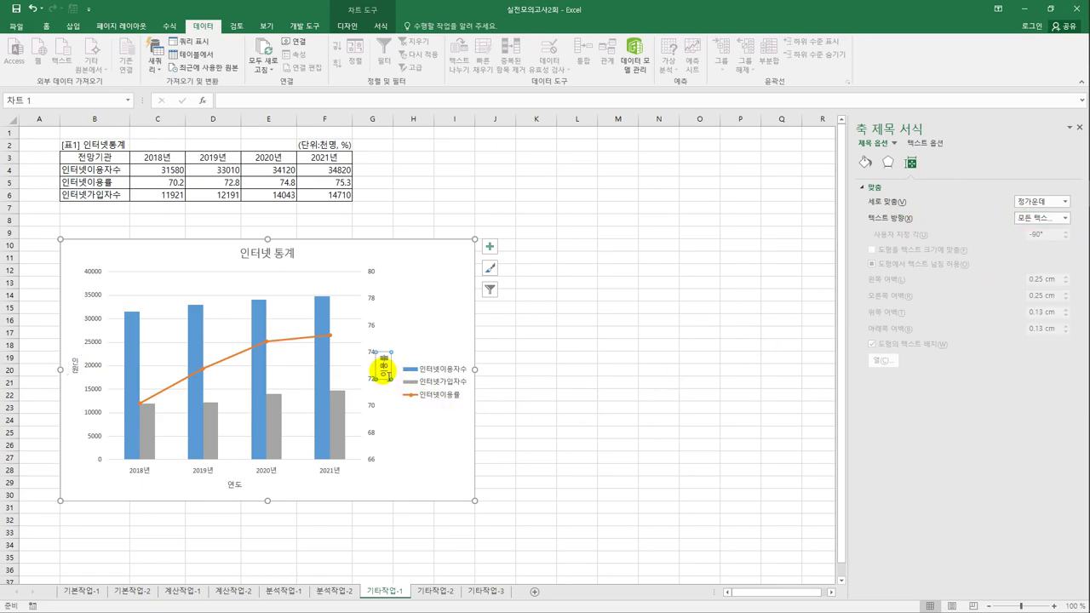
click(1065, 218)
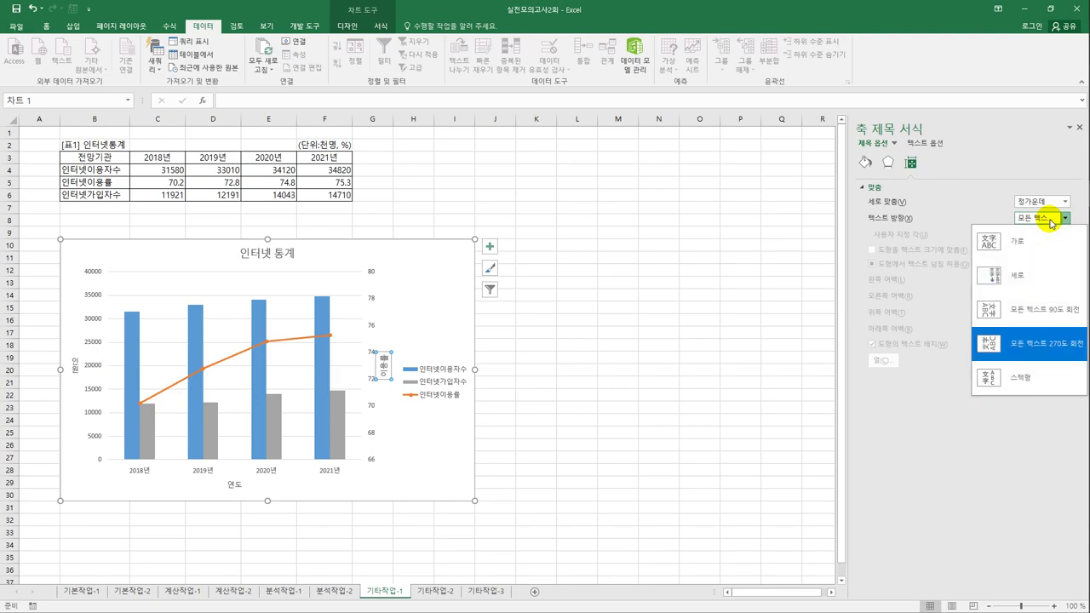
click(1026, 277)
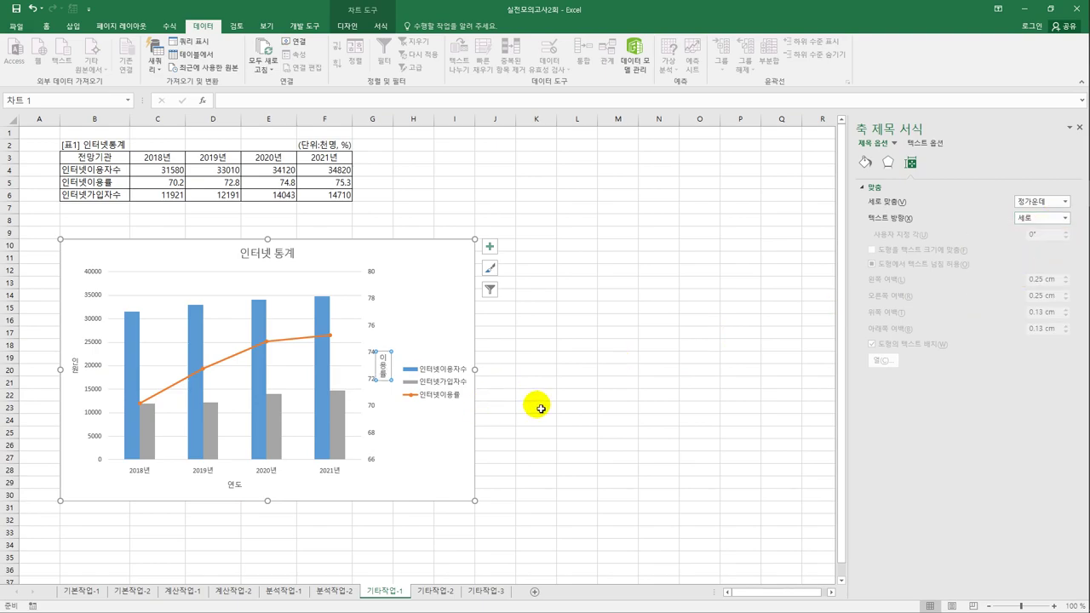
click(567, 406)
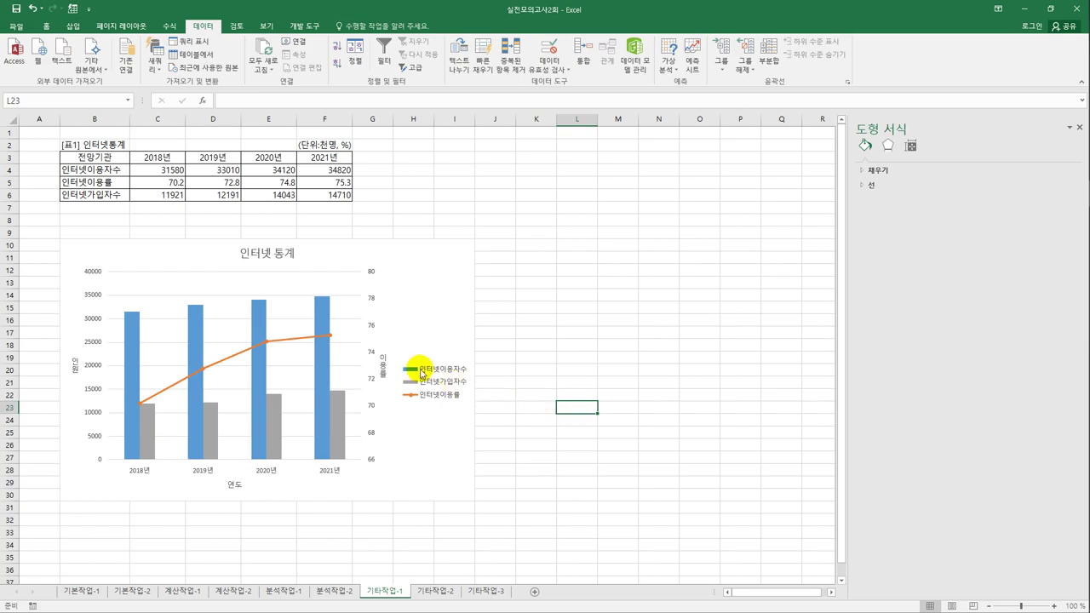
- Place the chart legend at the 위쪽 position
click(419, 287)
click(494, 247)
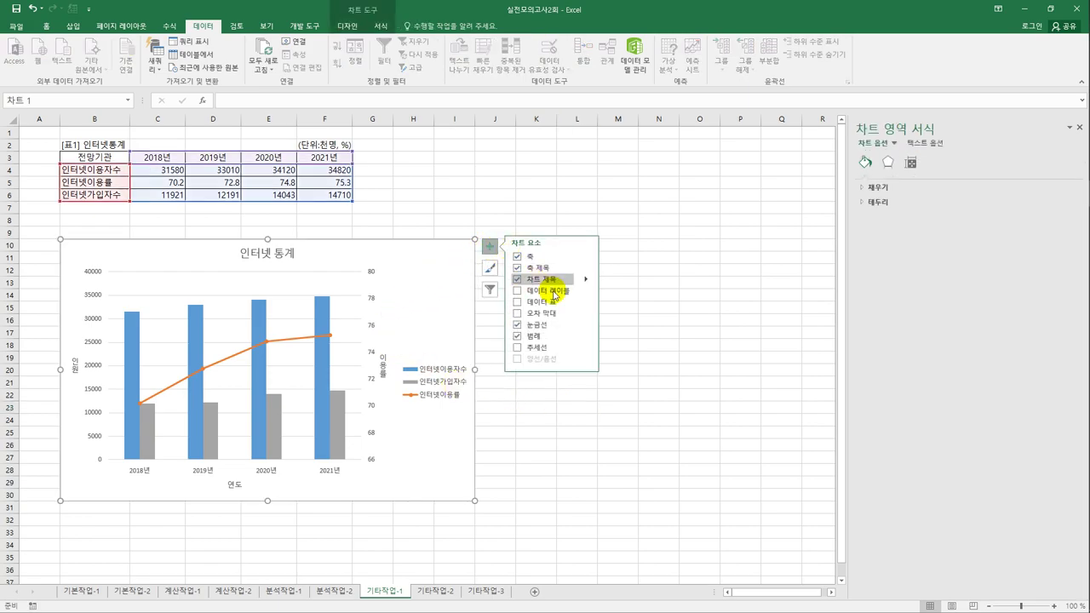
click(586, 337)
click(628, 349)
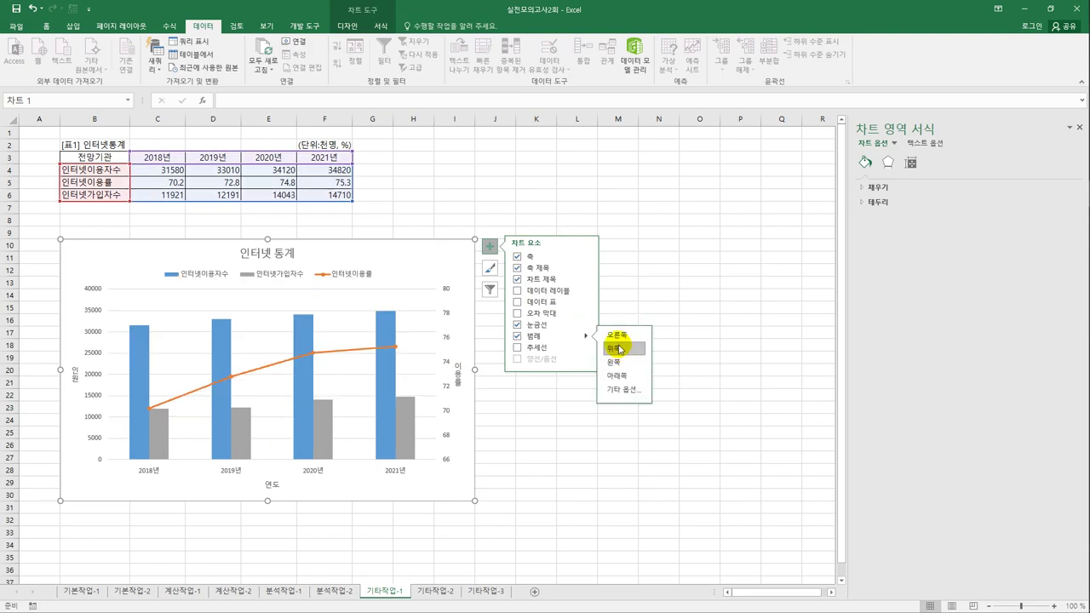
- Give the legend a solid border in 검정, 텍스트 1
click(328, 278)
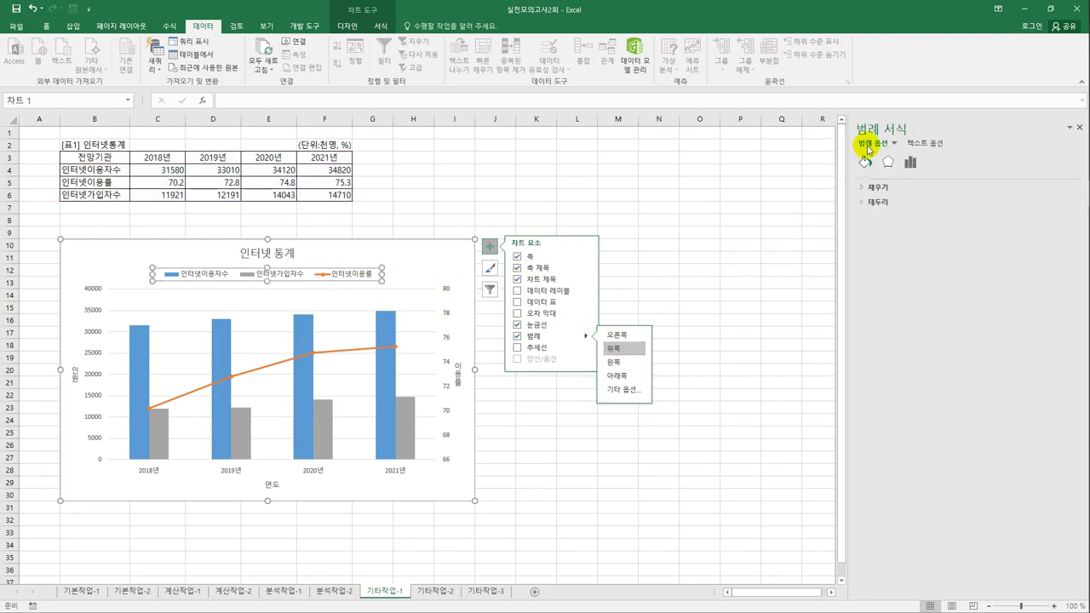
click(883, 204)
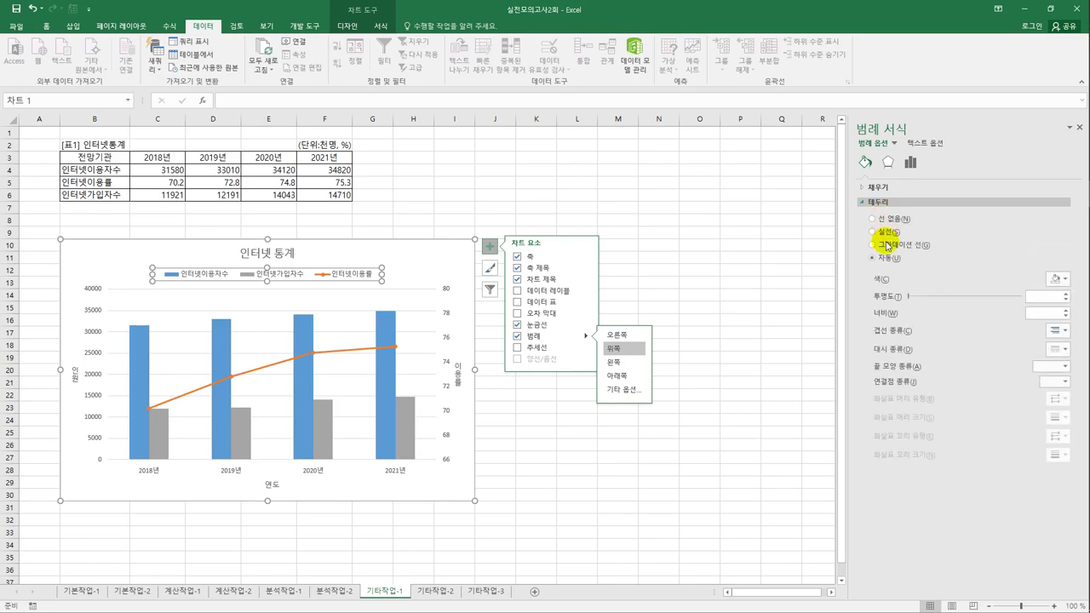
click(890, 232)
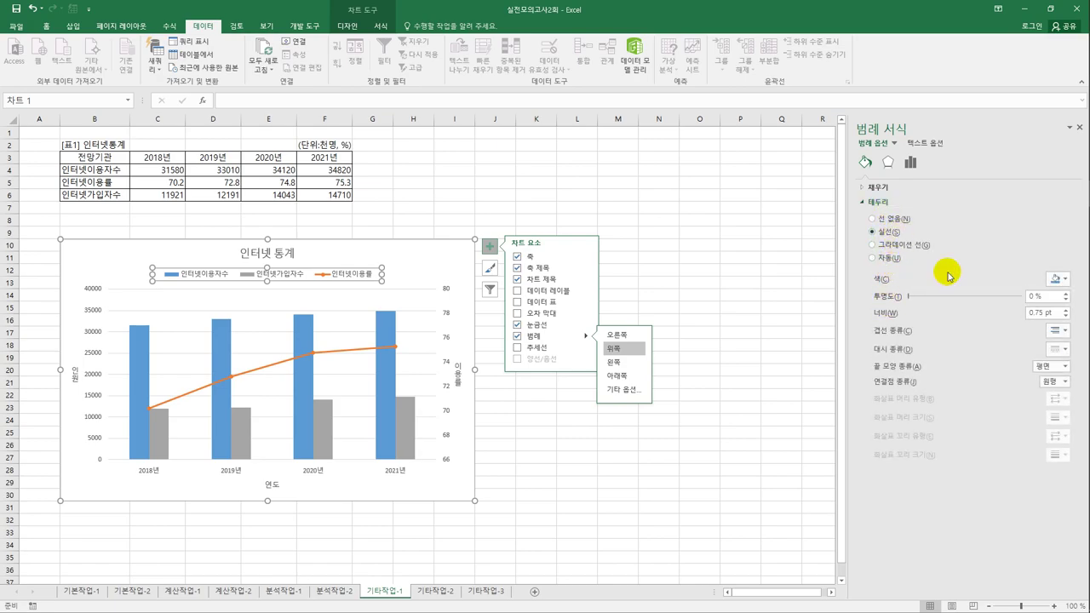
click(1056, 279)
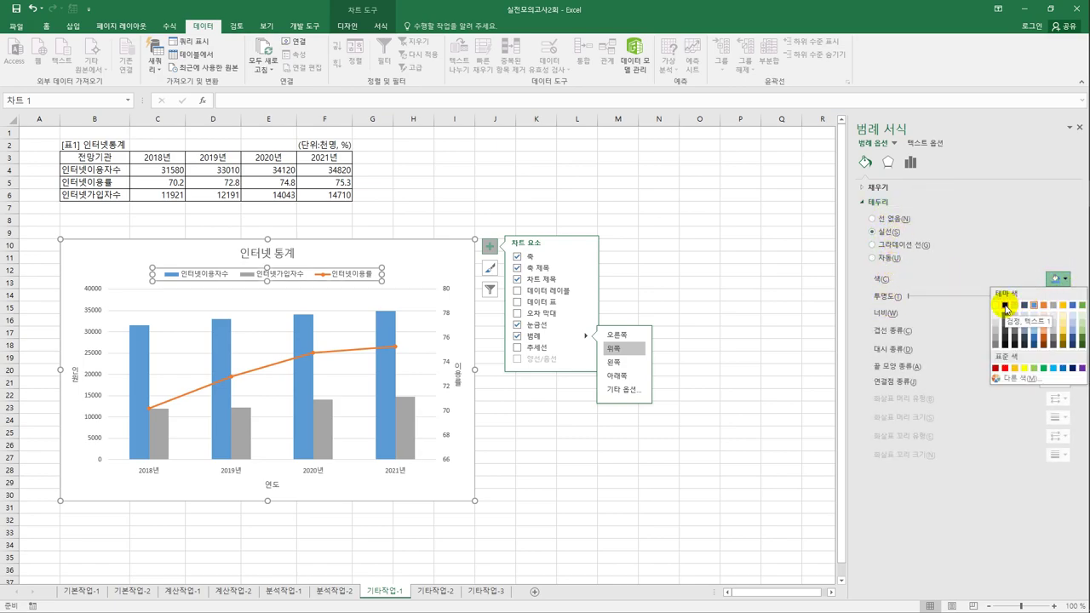
click(1006, 306)
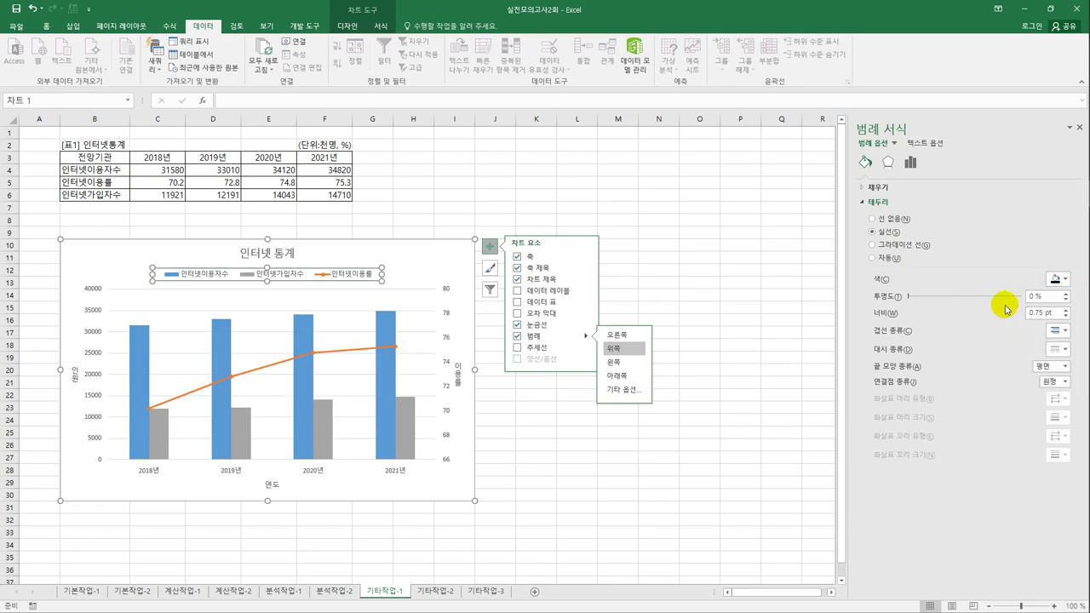
- Give the chart area border rounded corners and set the whole chart's font size to 10
click(457, 274)
click(913, 473)
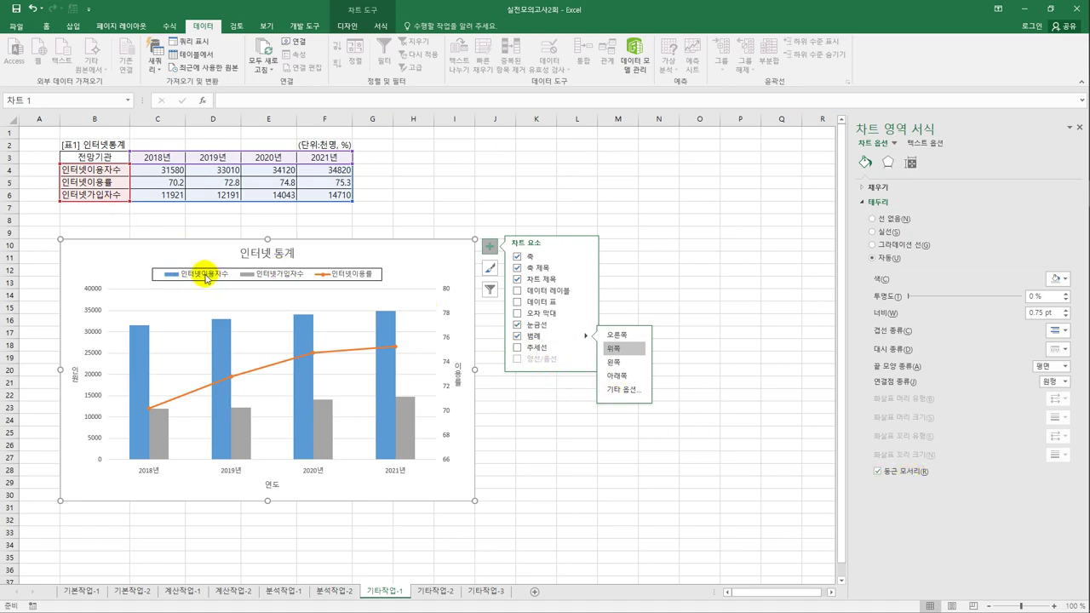
click(45, 25)
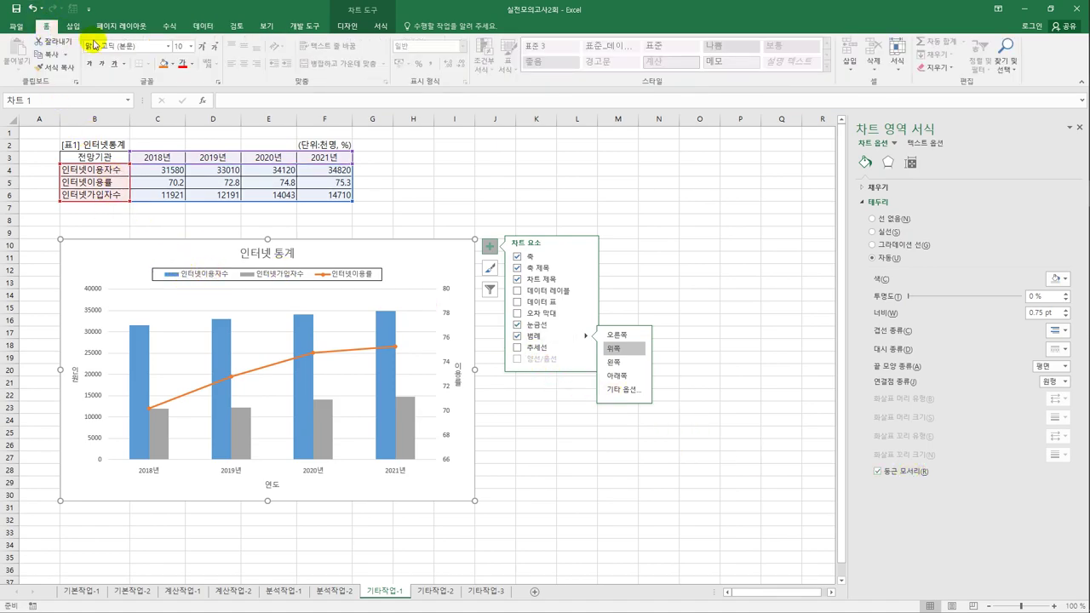
click(191, 46)
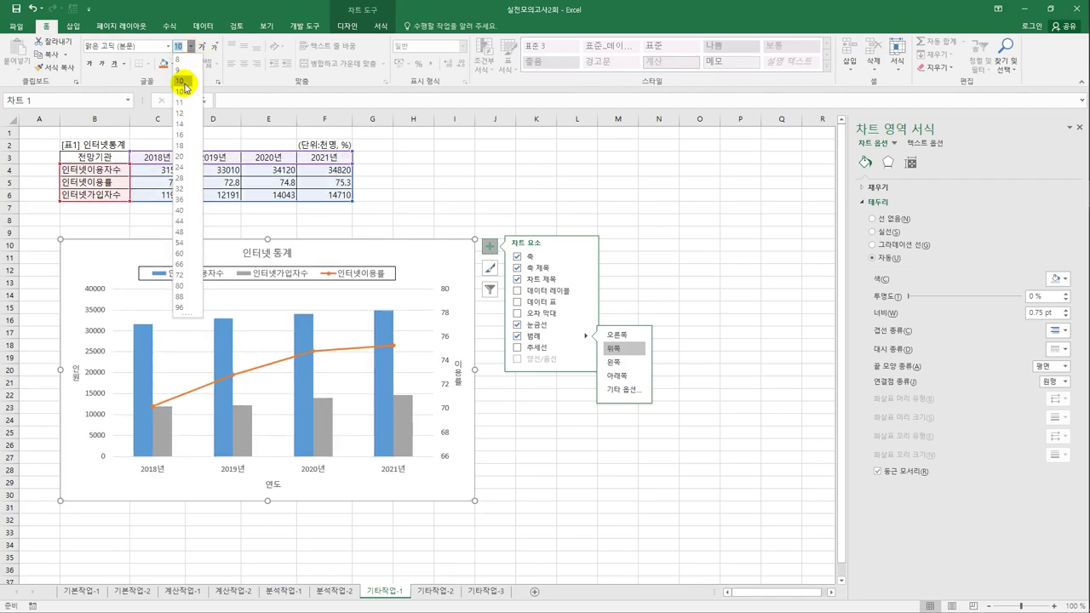
click(184, 82)
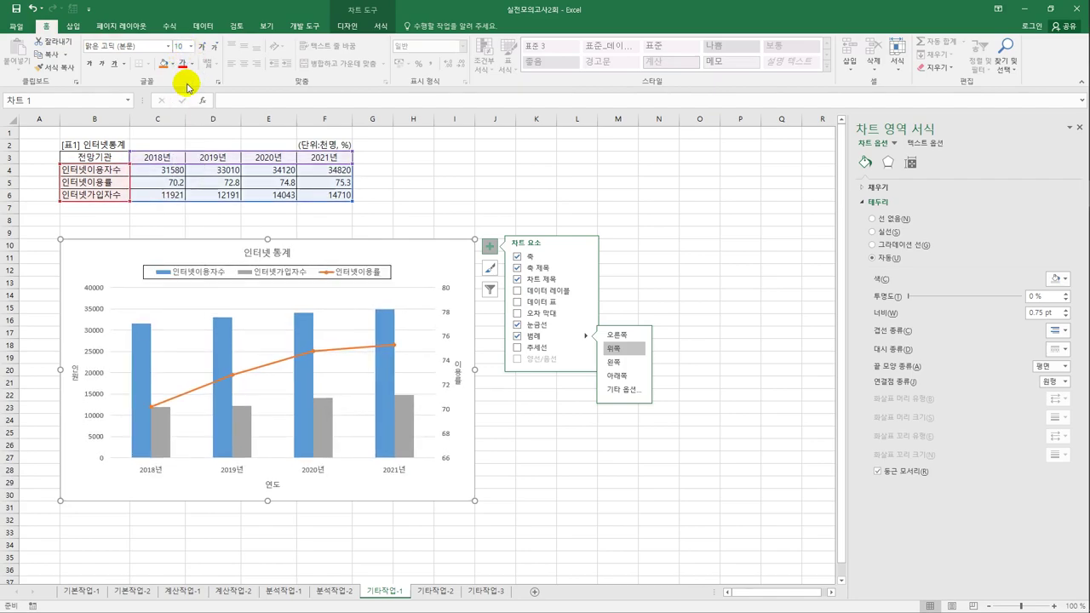
click(582, 510)
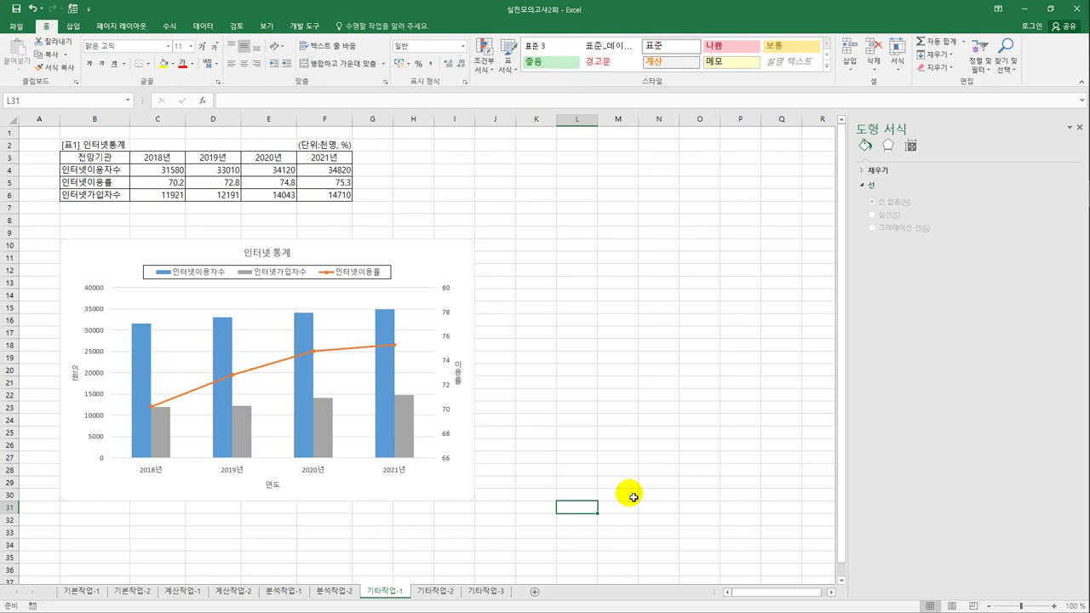
click(461, 311)
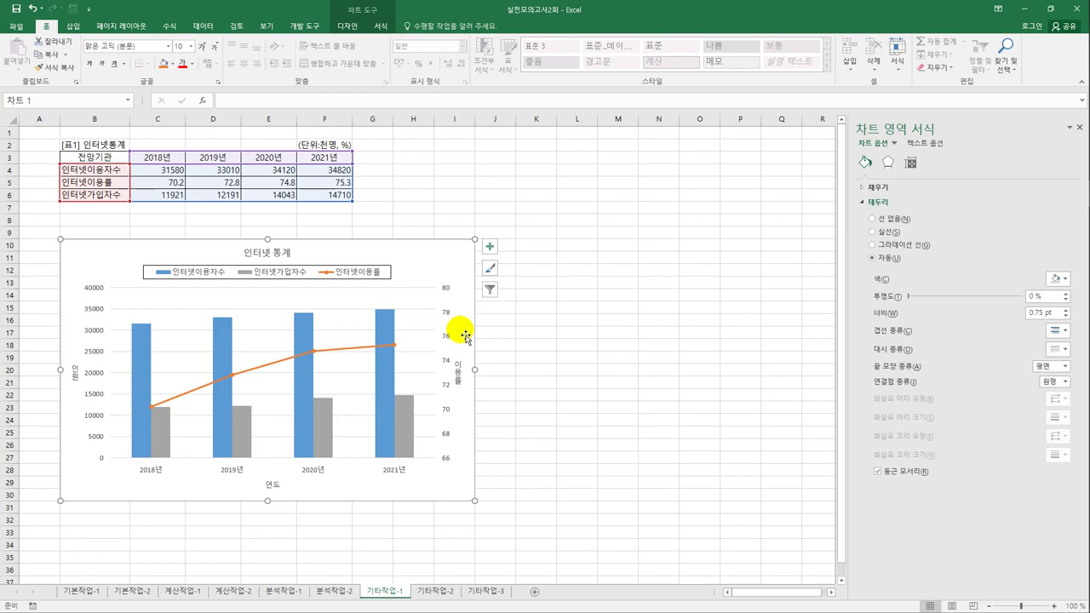
- On the 기타작업-2 sheet, name a new macro and start recording it in the current workbook
click(437, 591)
click(543, 520)
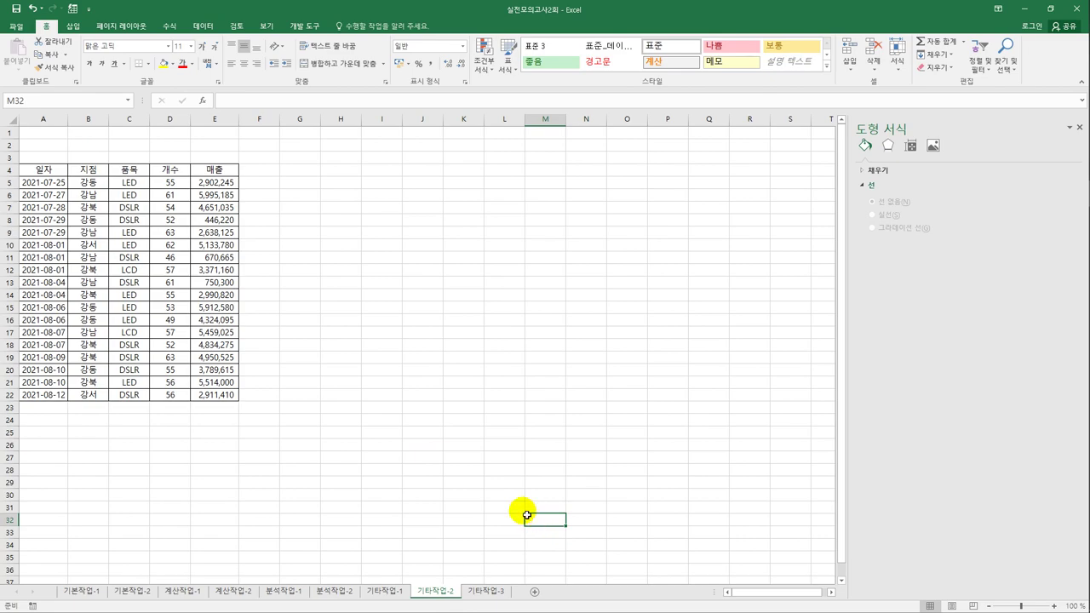
click(298, 26)
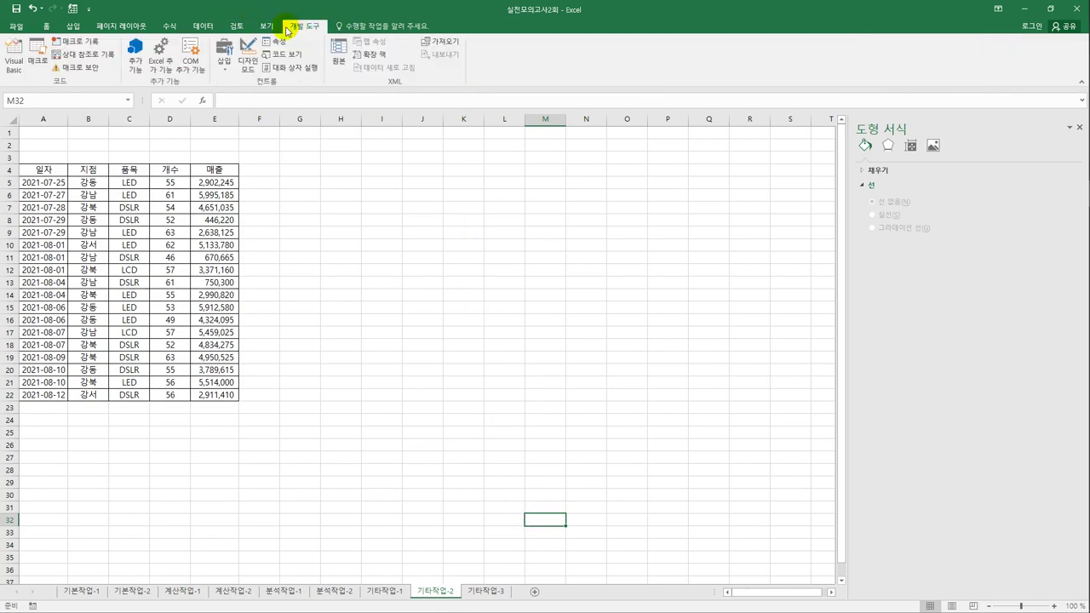
click(79, 41)
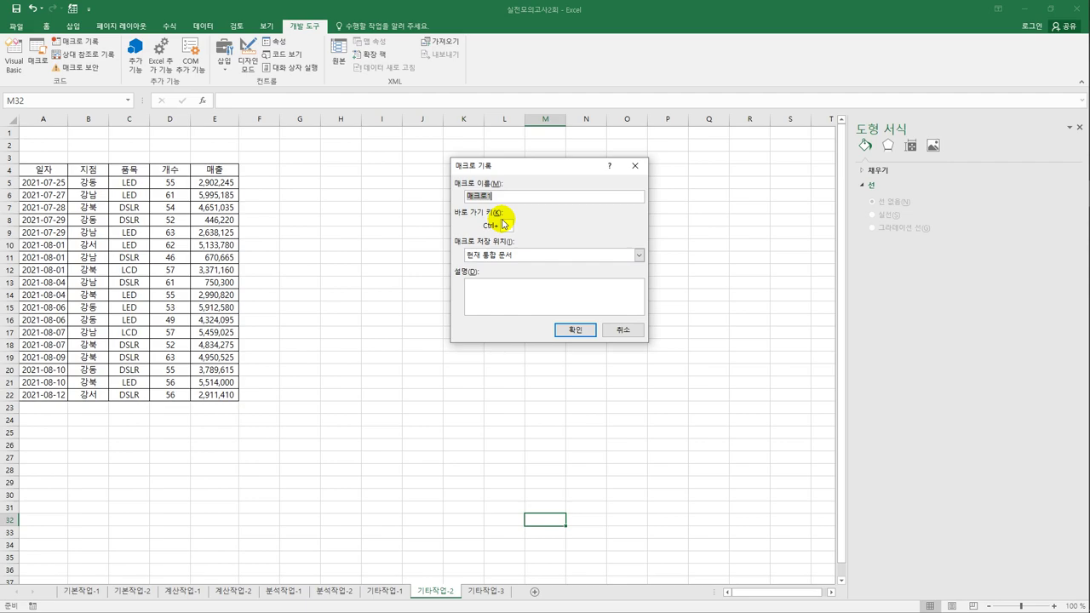
text(조)
text(식)
click(584, 331)
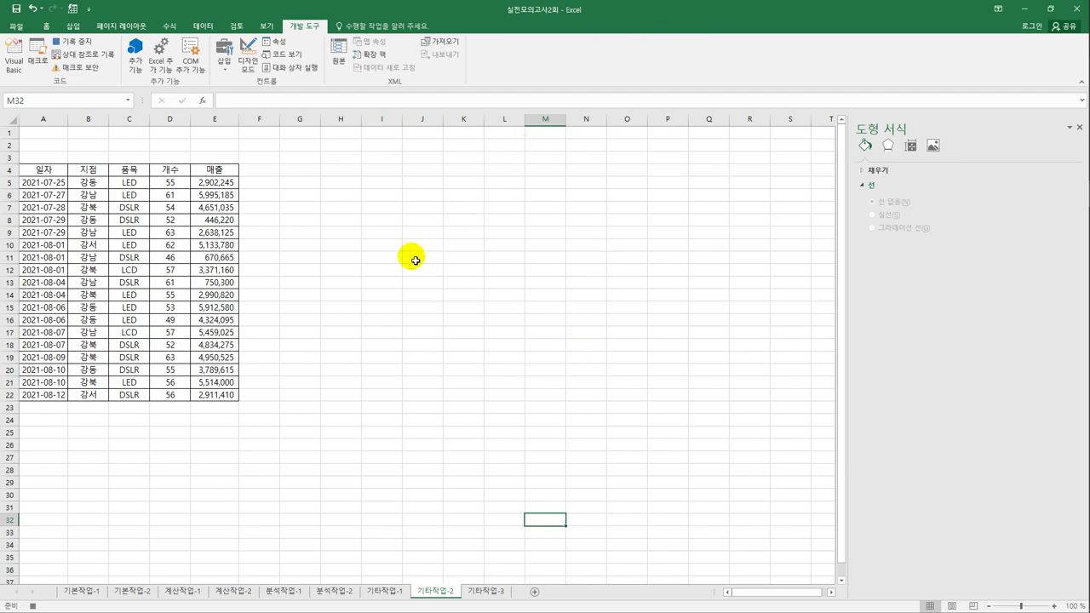
- Start a custom number format for the 매출 values E5:E22 with [파랑][>=5000000]#,##0 as its first section
click(217, 184)
drag(217, 184, 217, 396)
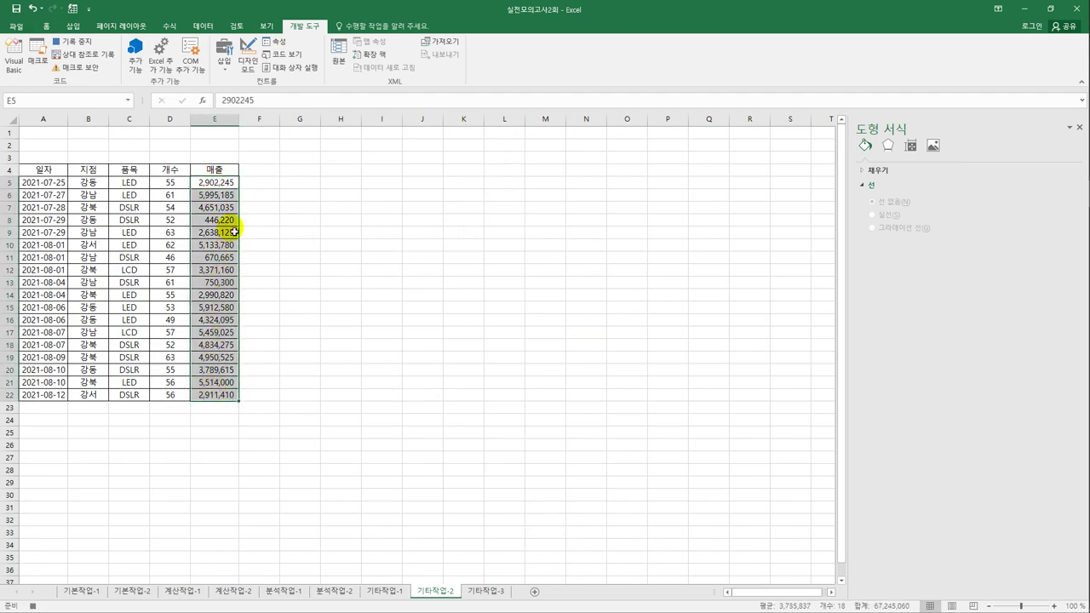
right_click(229, 203)
click(291, 397)
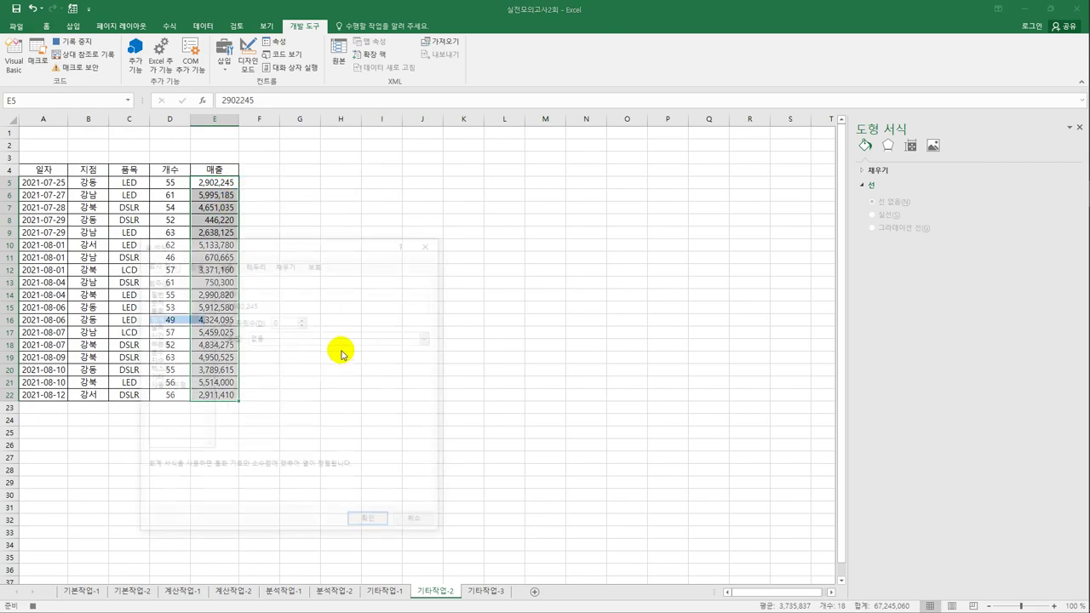
drag(366, 246, 540, 128)
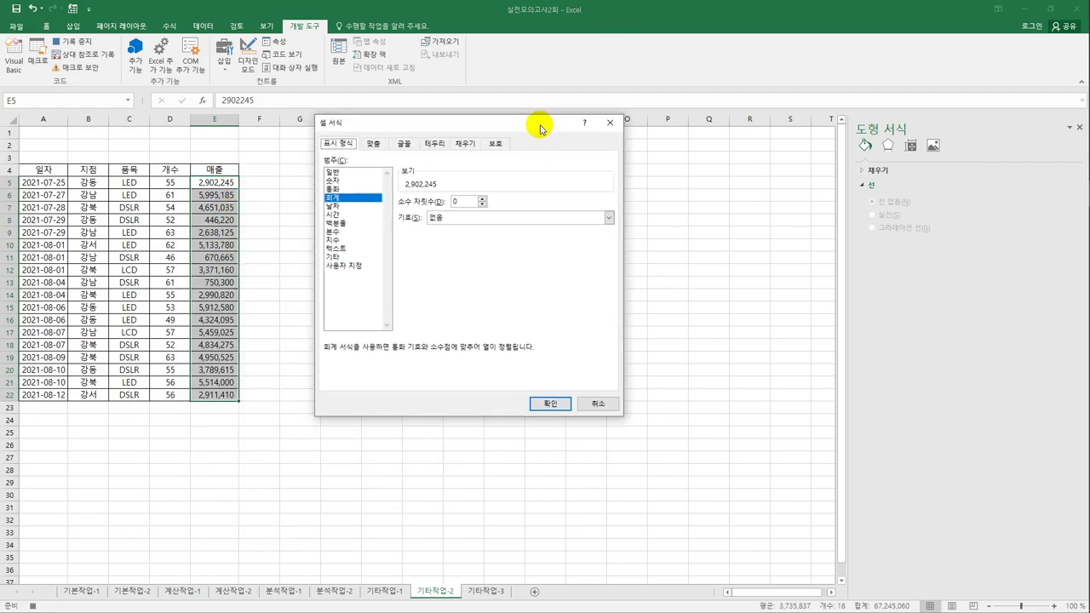
click(362, 268)
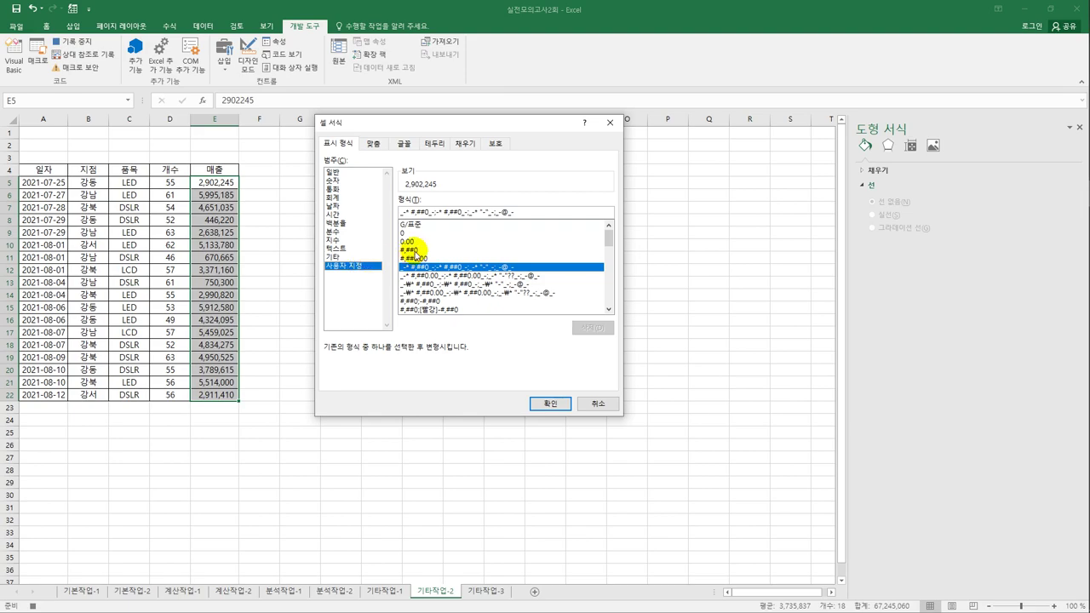
drag(534, 212, 393, 210)
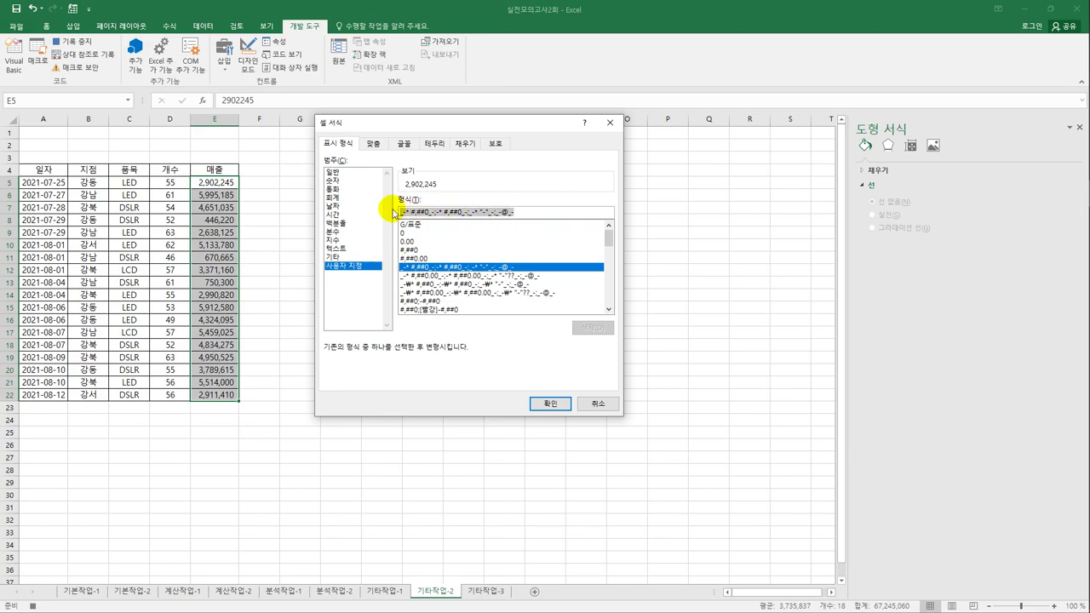
text(#파)
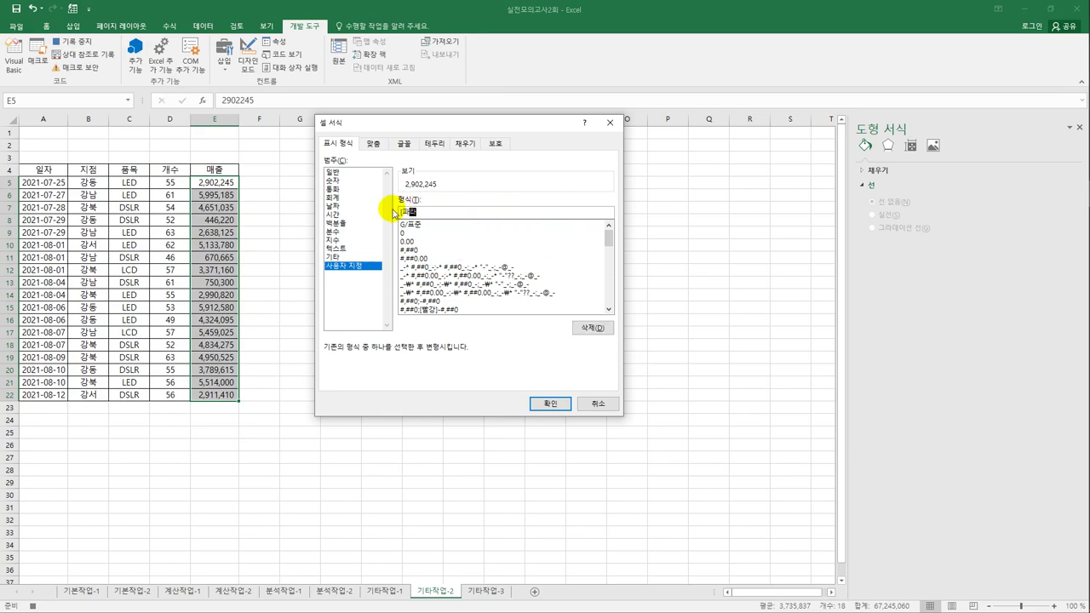
text(랑]][>=5000000])
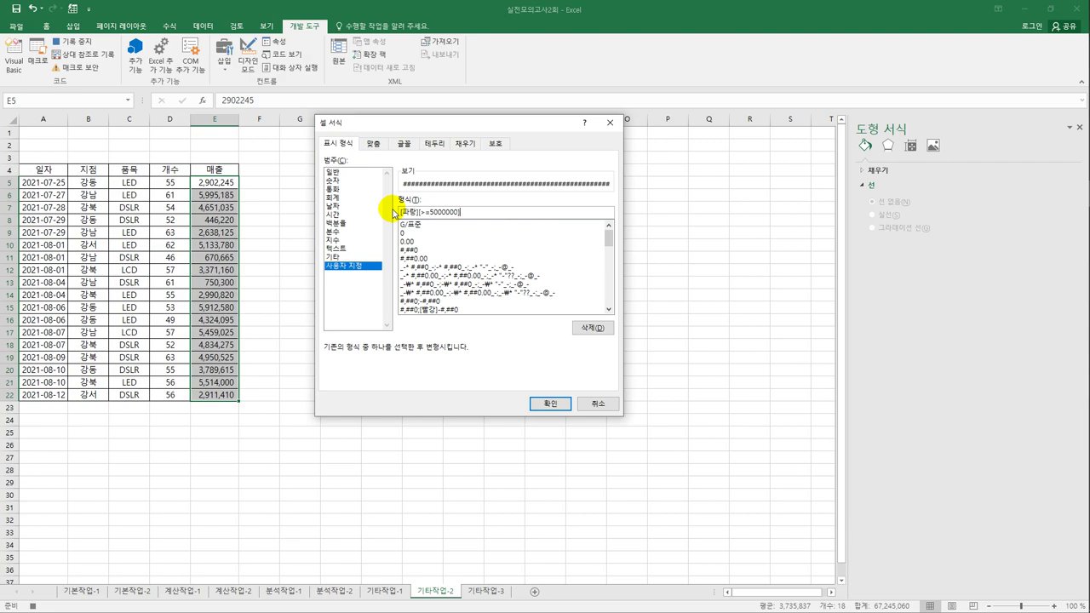
text(#,##0)
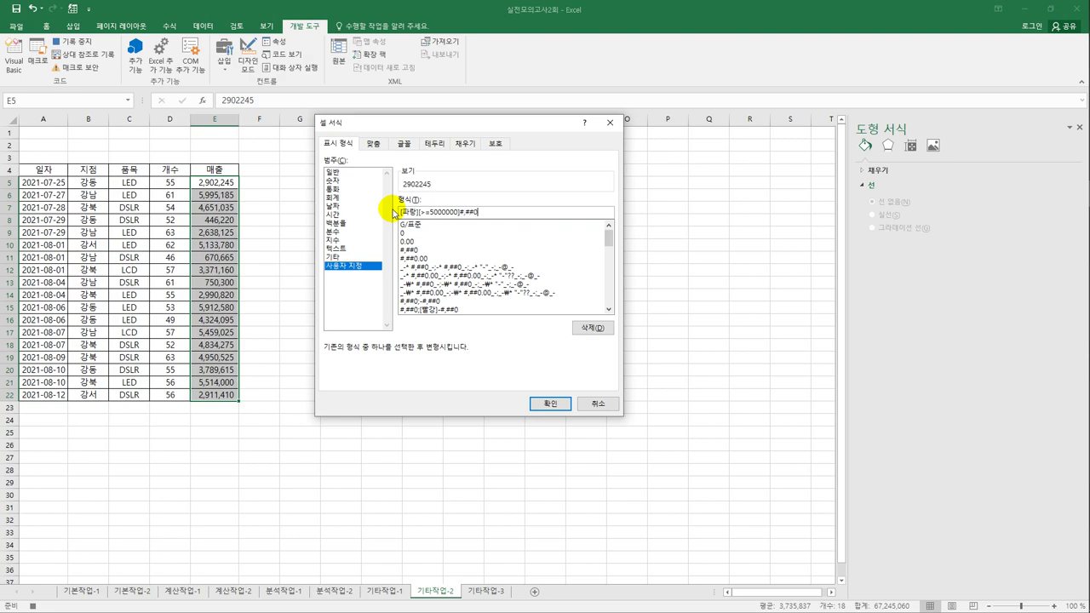
- Add the sections [빨강][<1000000]#,##0 and #,##0 to the custom format, separated by semicolons, and apply it
text(;)
text(;[)
text(빨강])
text([<)
text(1000000)
text(])
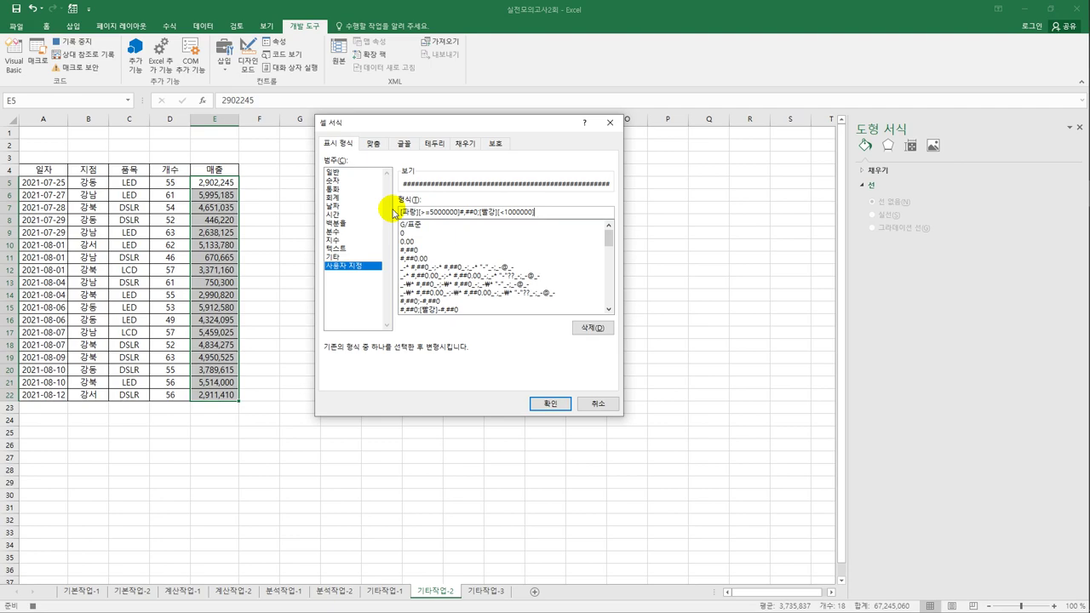
text(#,##0;#,##)
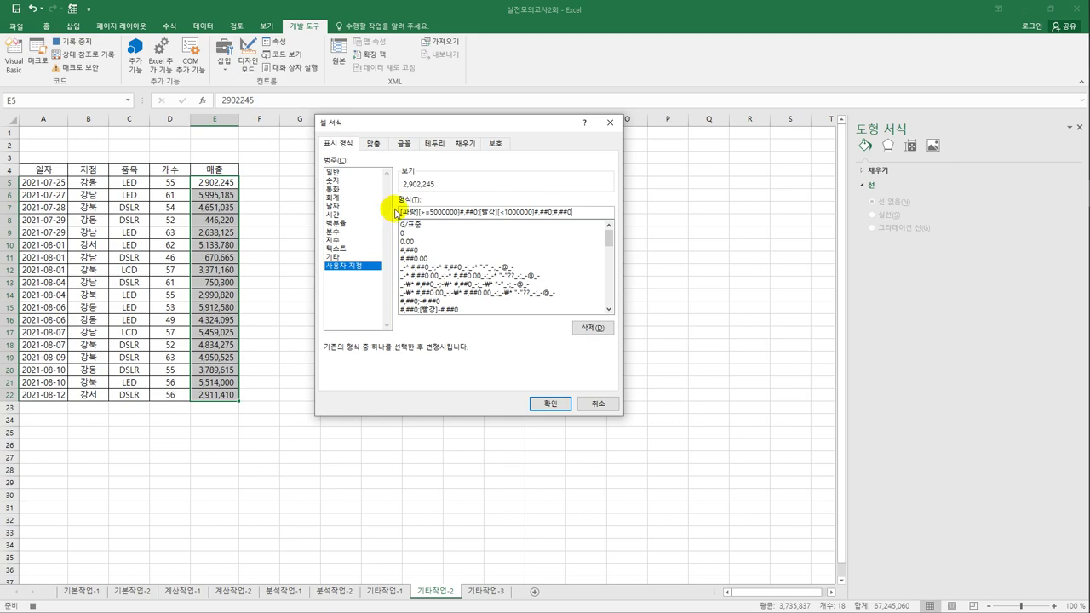
click(552, 403)
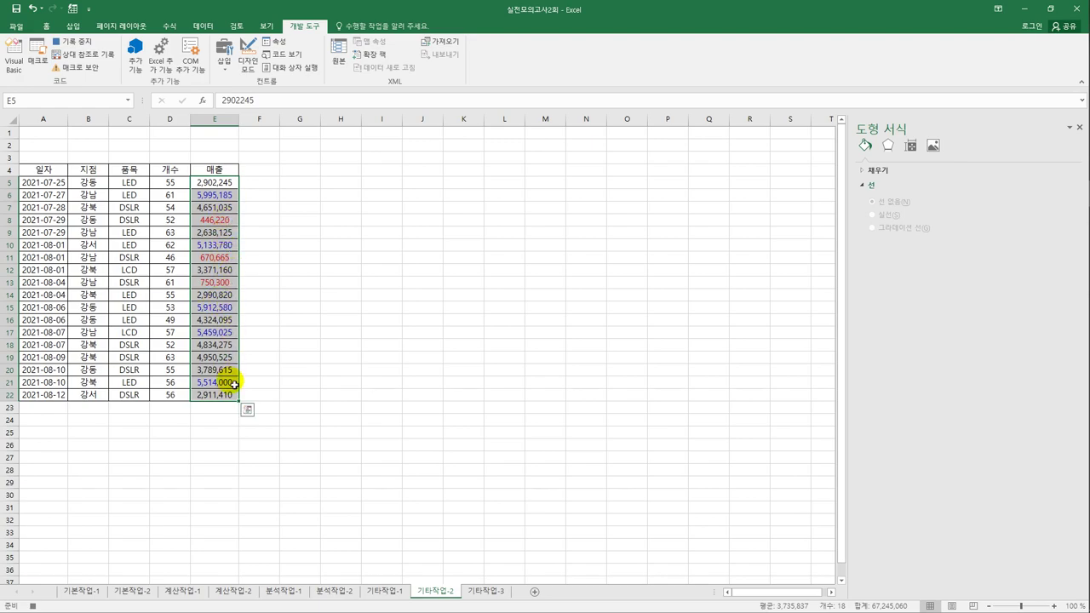
- Deselect the formatted range by selecting cell E22 and stop the macro recording
click(224, 394)
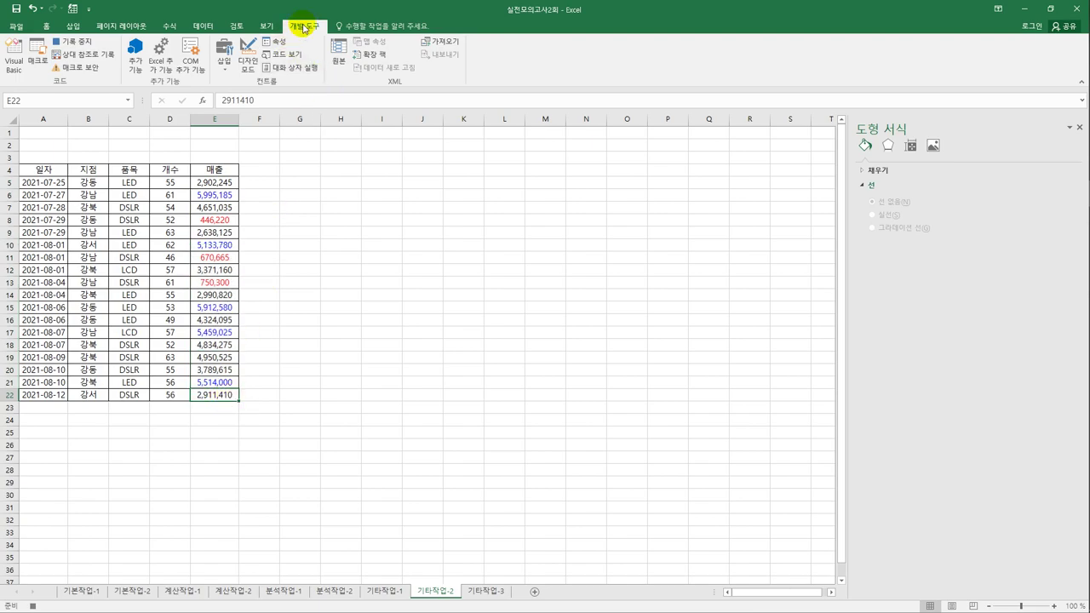
click(81, 41)
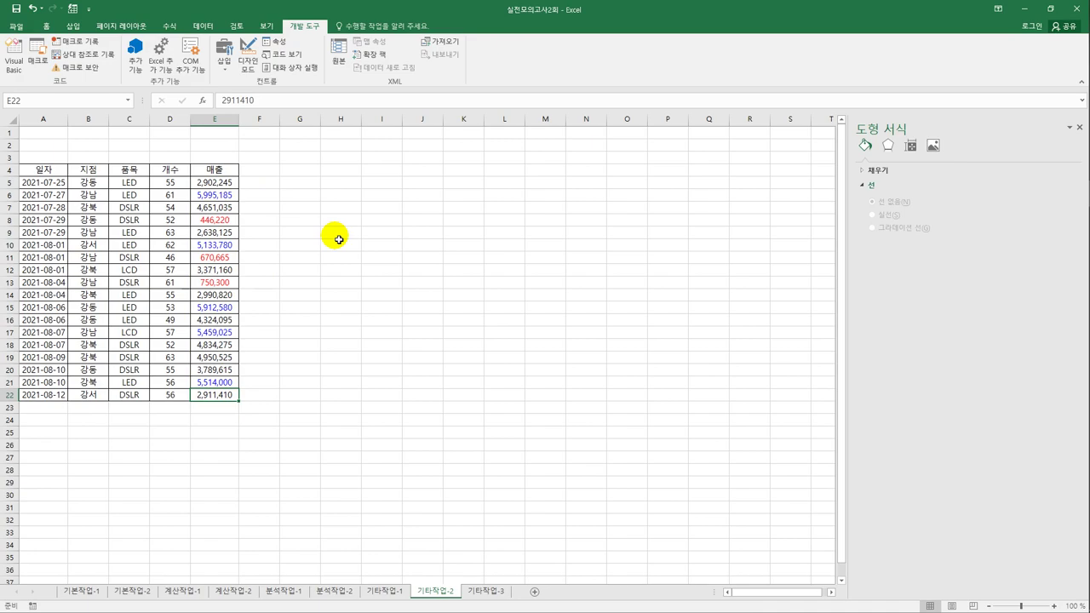
- Draw a rectangle shape covering cells B1:C2 and label it 서식
click(75, 28)
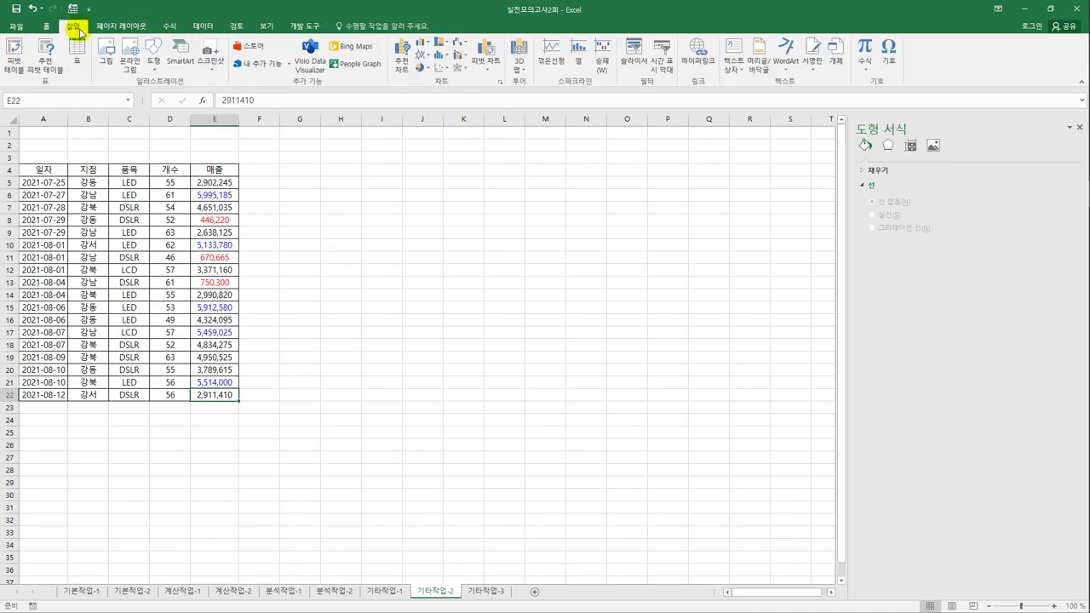
click(153, 57)
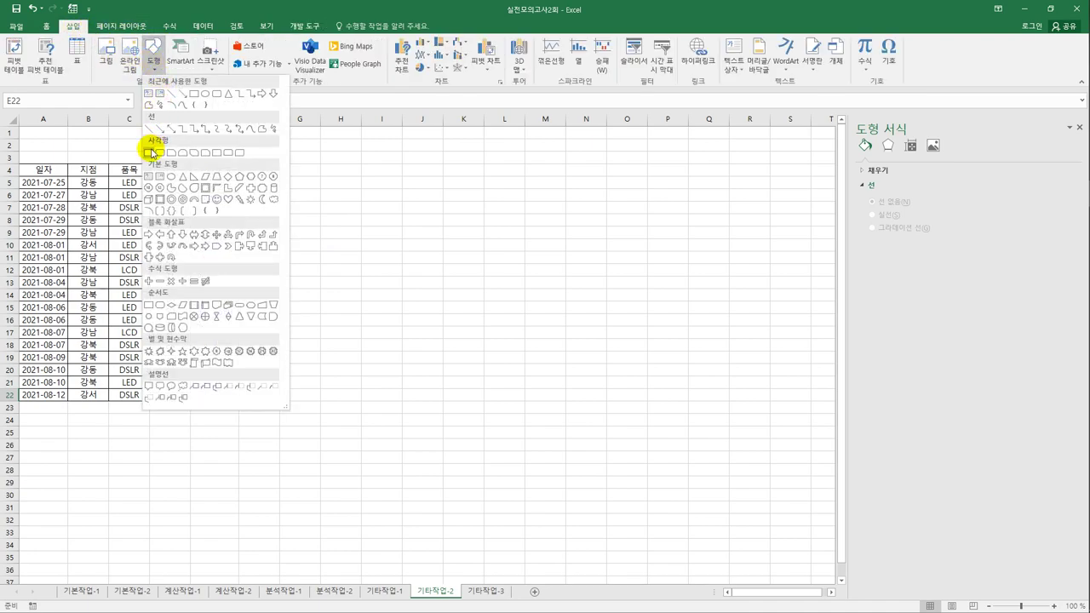
click(151, 153)
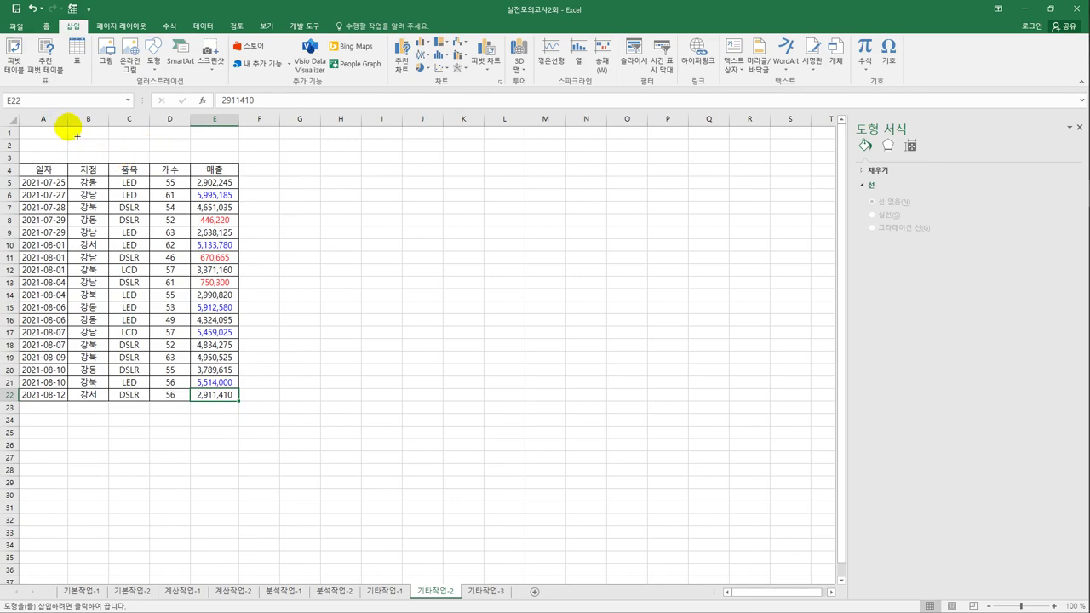
mouse_move(73, 128)
mouse_down()
mouse_move(150, 162)
mouse_move(150, 151)
mouse_up()
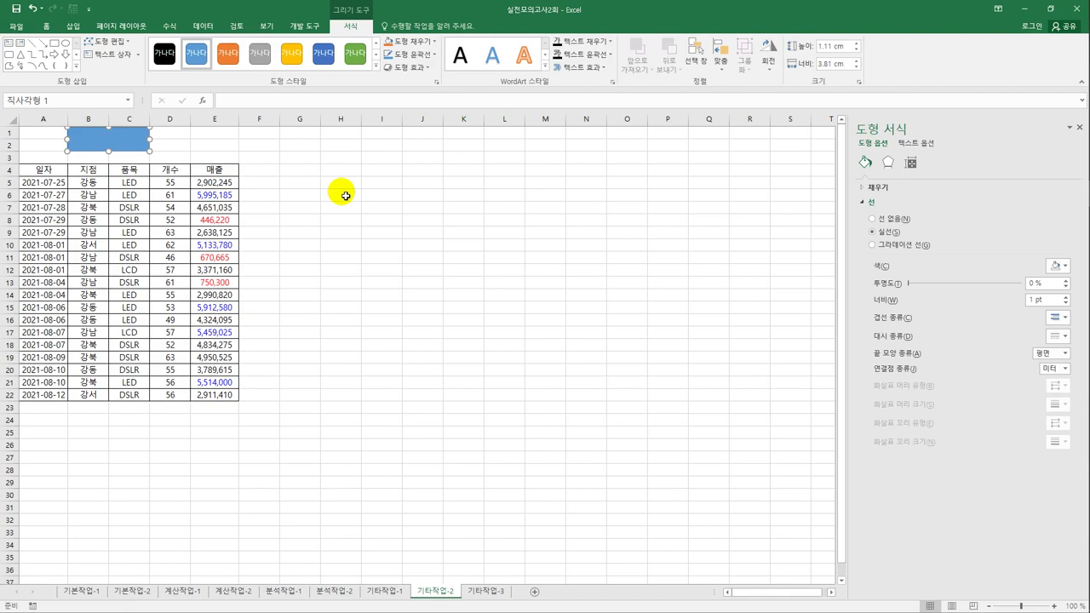
text(서식)
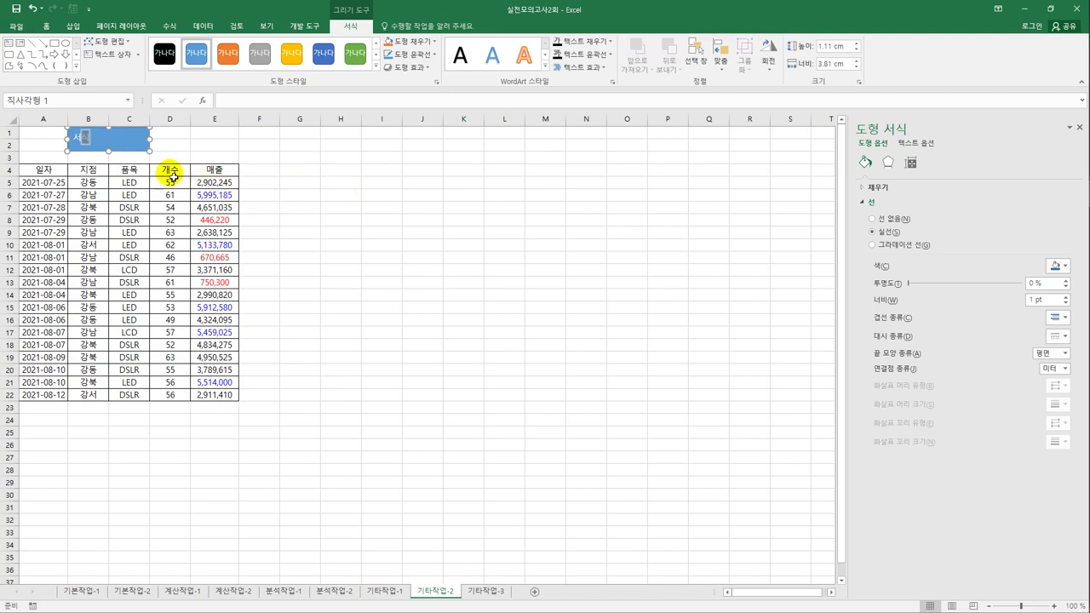
- Assign the 서식 macro to the rectangle over B1:C2 and deselect the shape
right_click(141, 145)
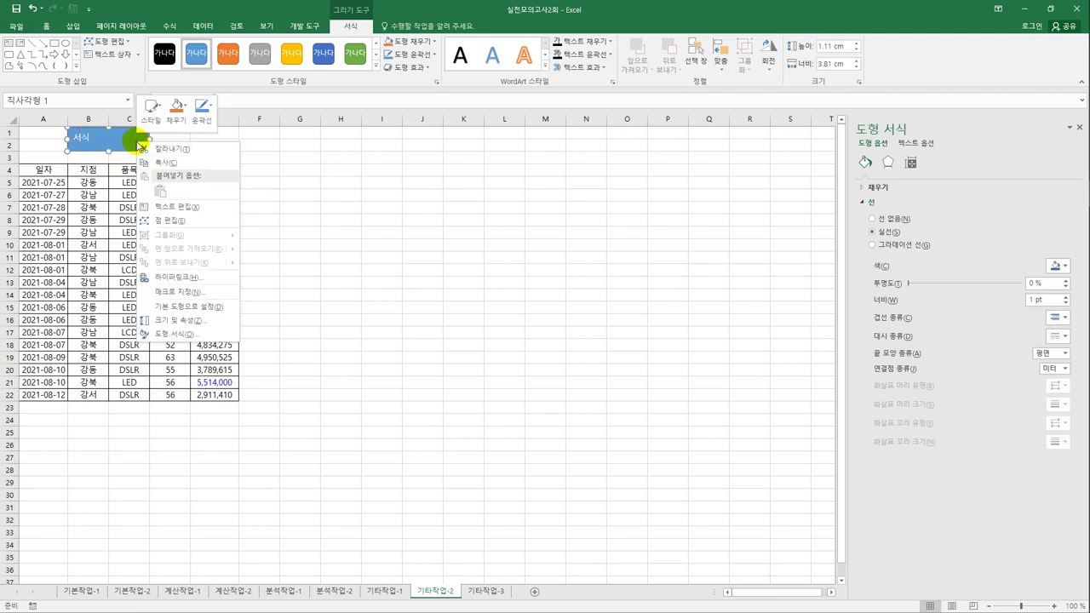
click(189, 292)
drag(190, 177, 479, 168)
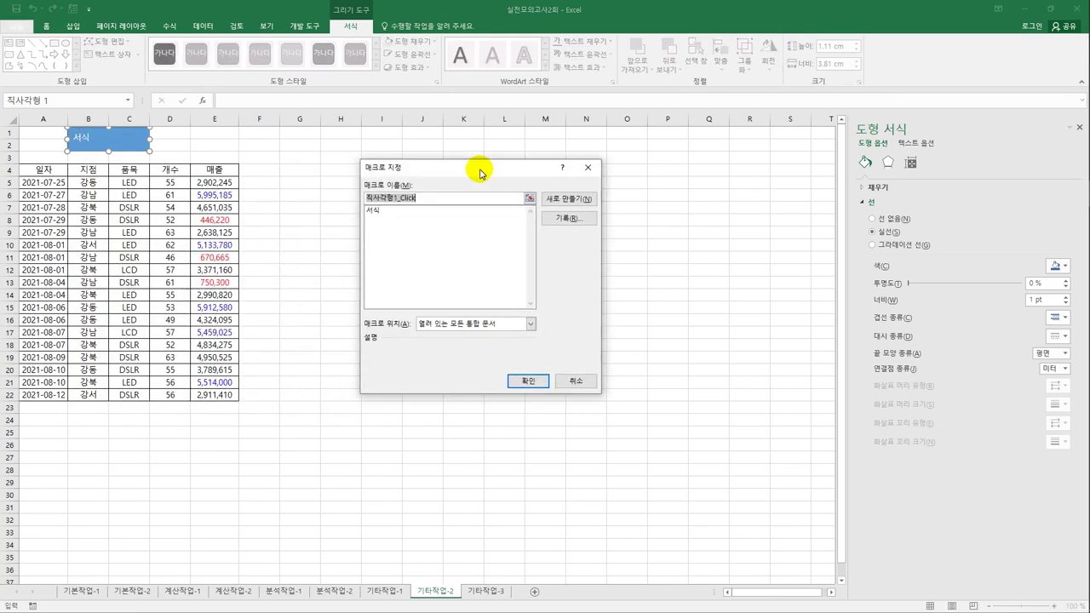
click(390, 213)
click(527, 381)
click(501, 359)
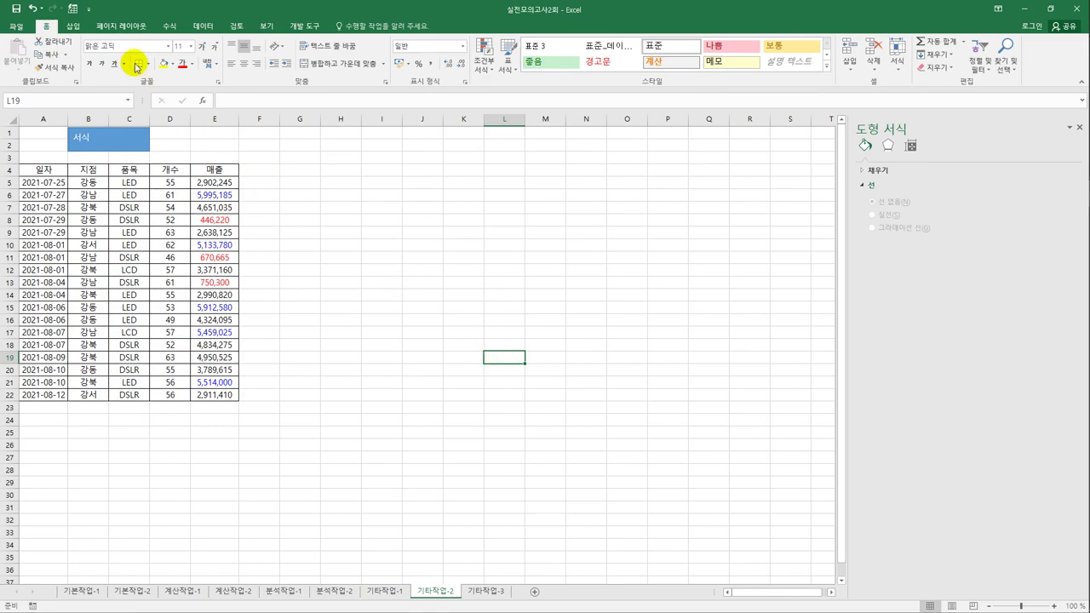
- Start recording a new macro named 회계 in the current workbook
click(298, 27)
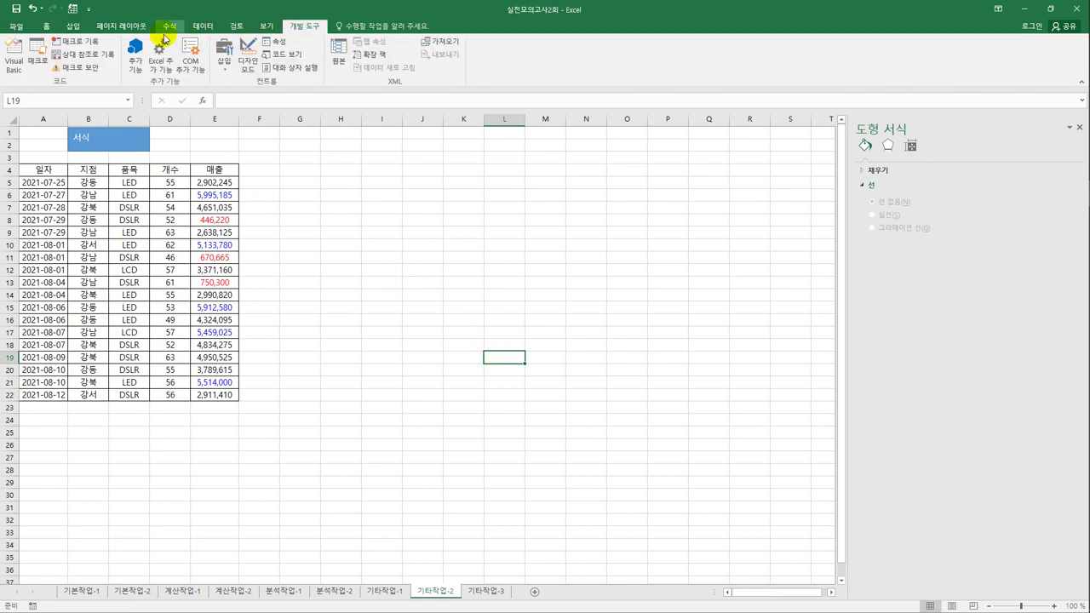
click(80, 41)
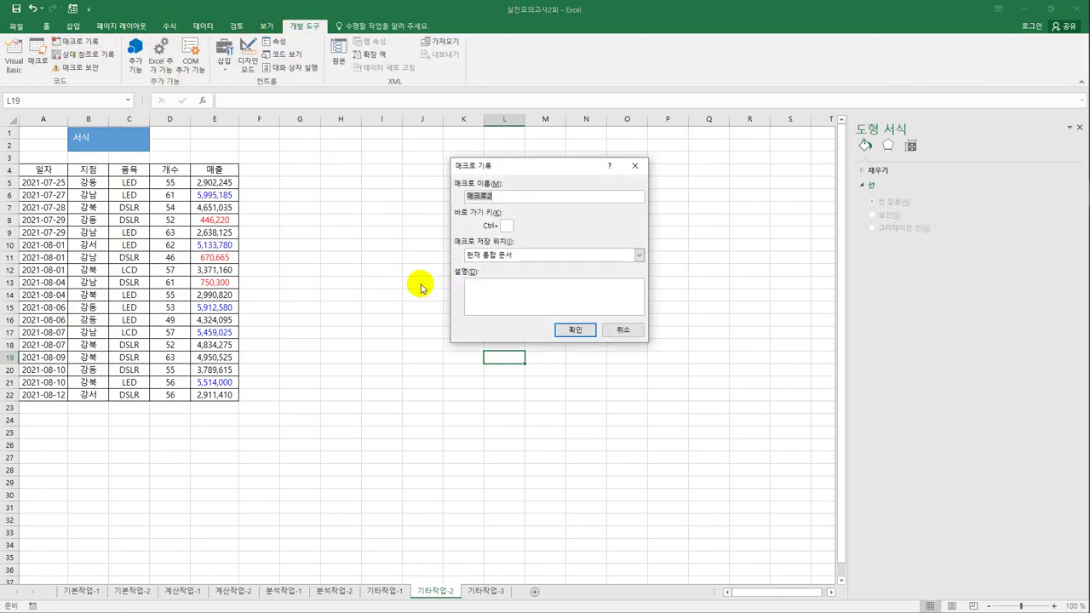
text(회계)
click(569, 329)
- Apply the 회계 number format category to the 매출 values in E5:E22
click(226, 184)
drag(227, 189, 228, 394)
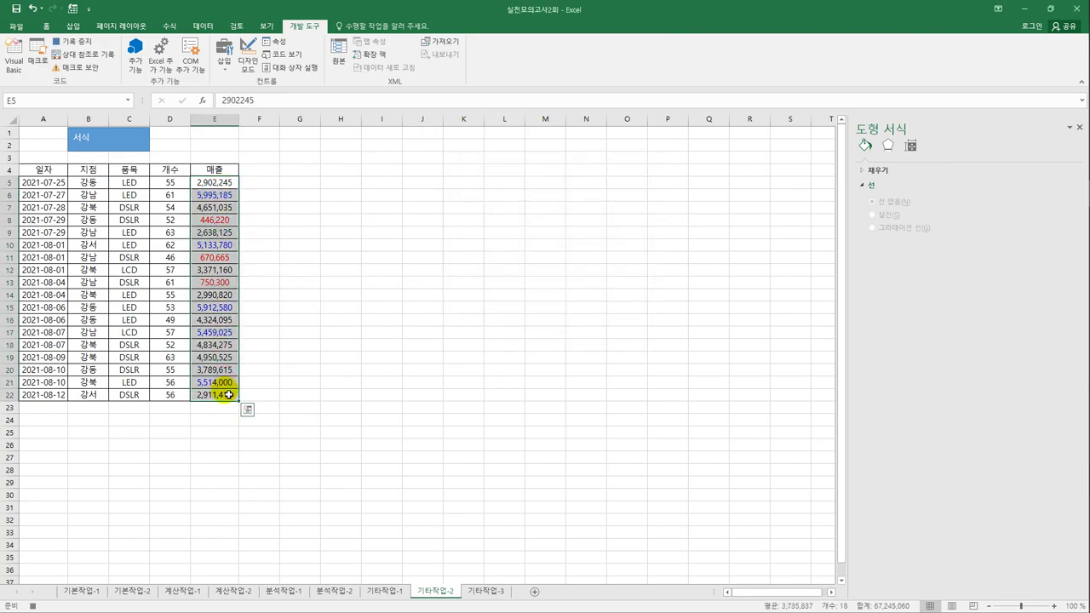
right_click(214, 252)
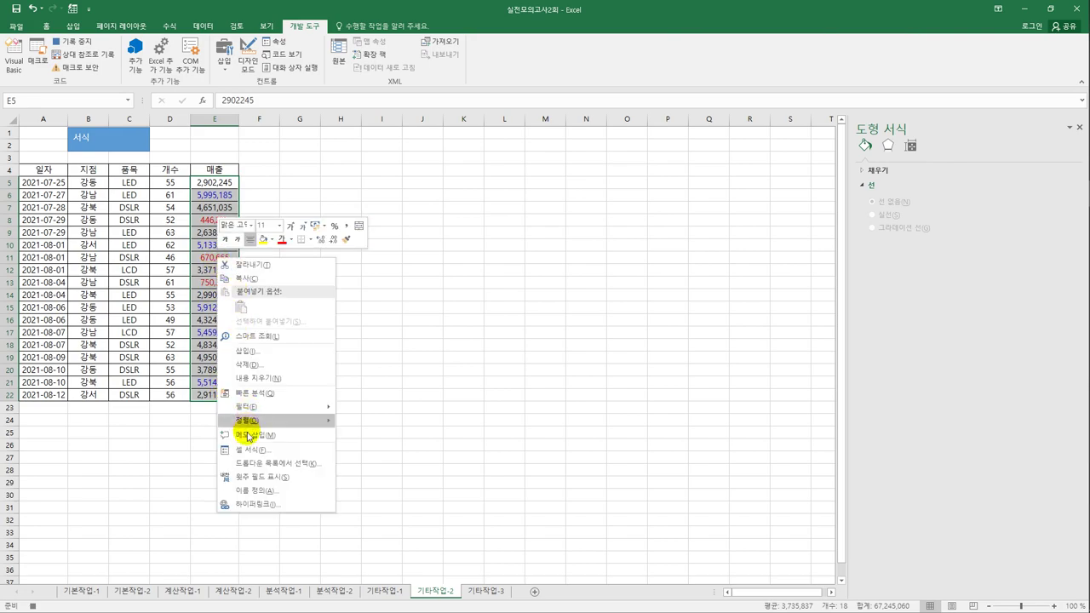
click(239, 418)
drag(253, 298, 477, 175)
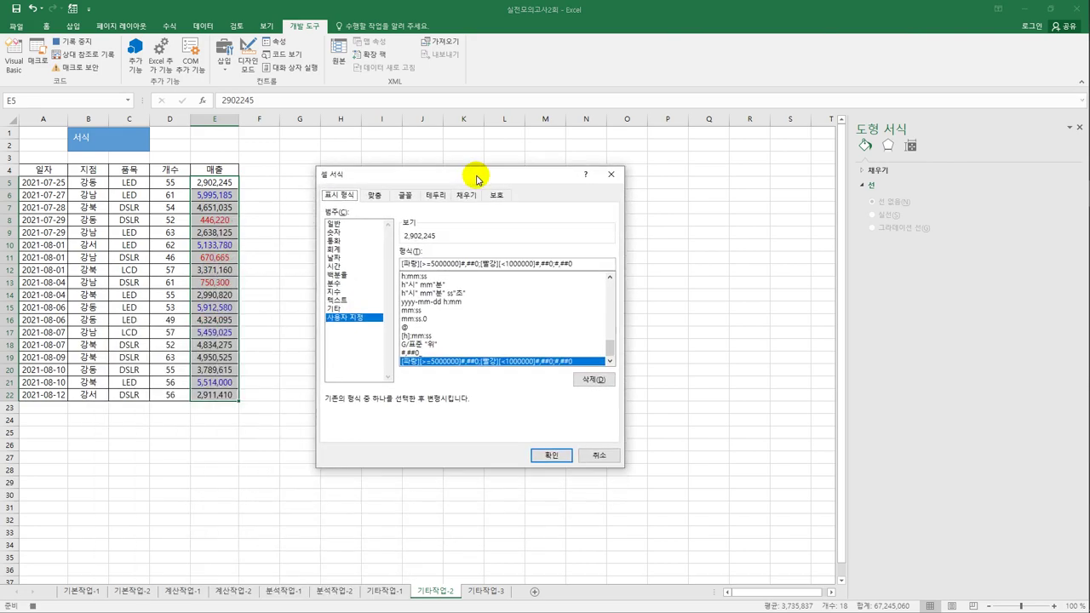
click(334, 241)
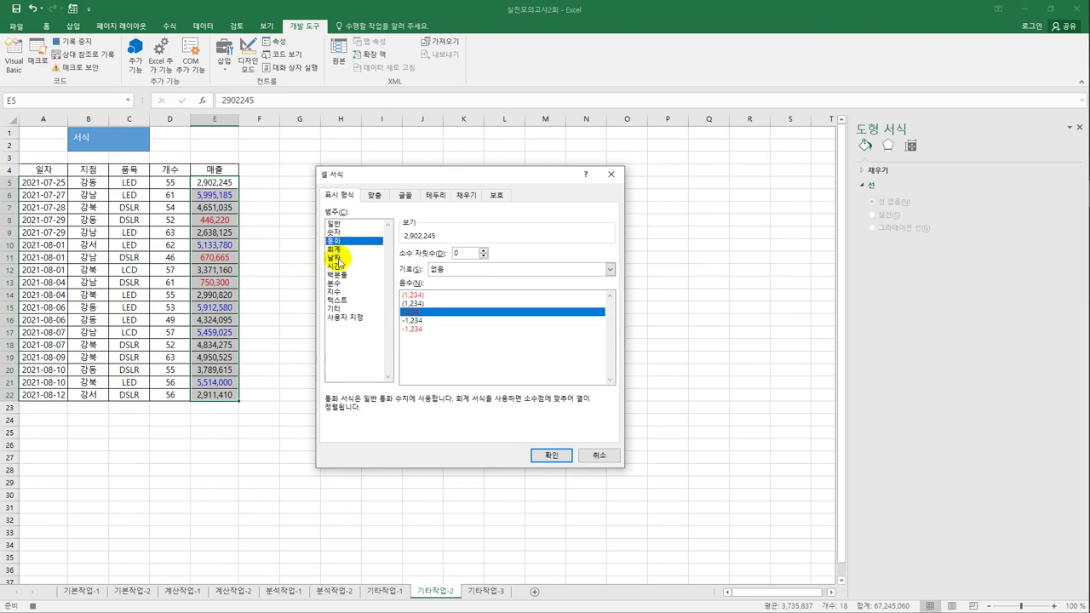
click(339, 258)
click(340, 250)
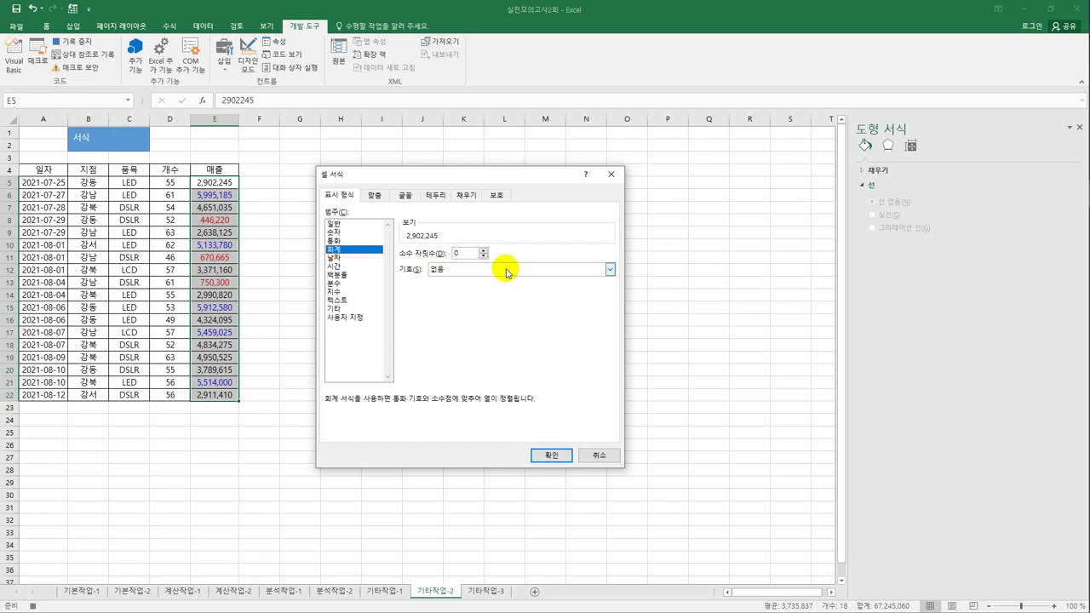
click(552, 455)
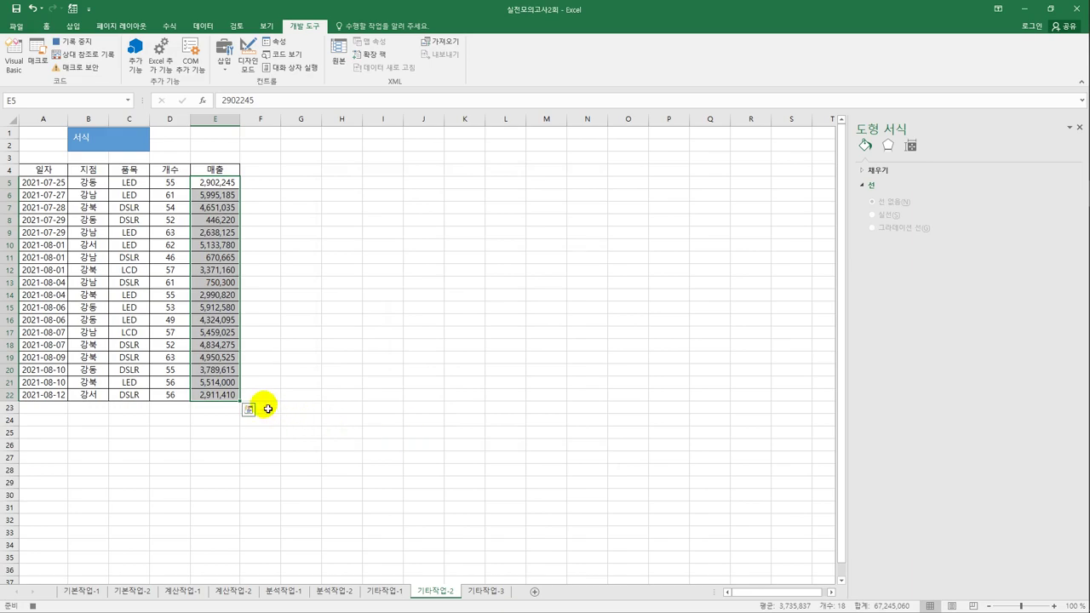
- Select cell E22, stop recording the 회계 macro, and move to an empty cell
click(236, 397)
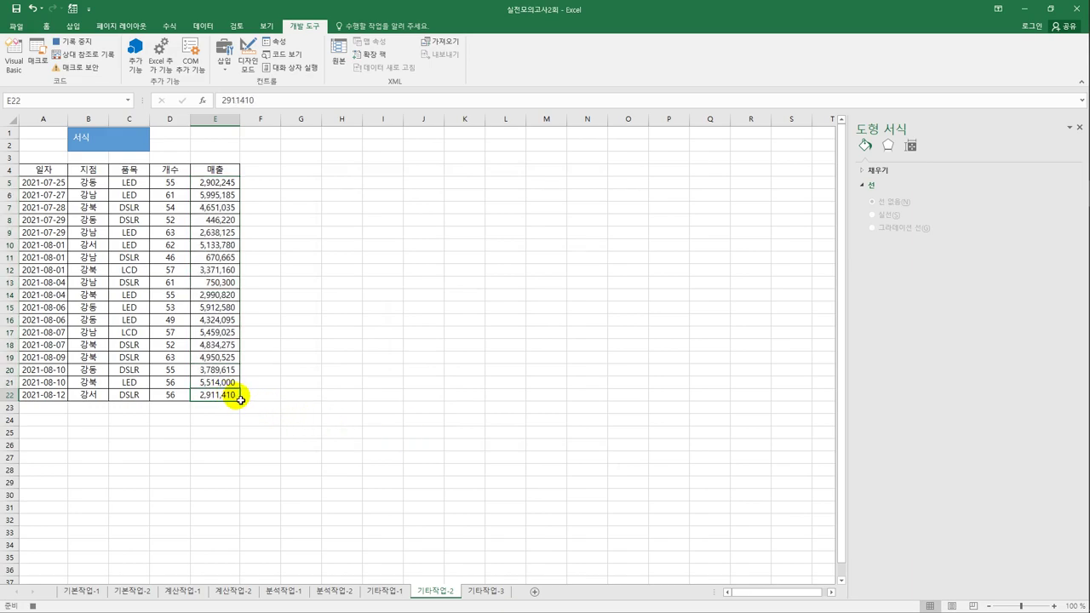
click(60, 40)
click(400, 332)
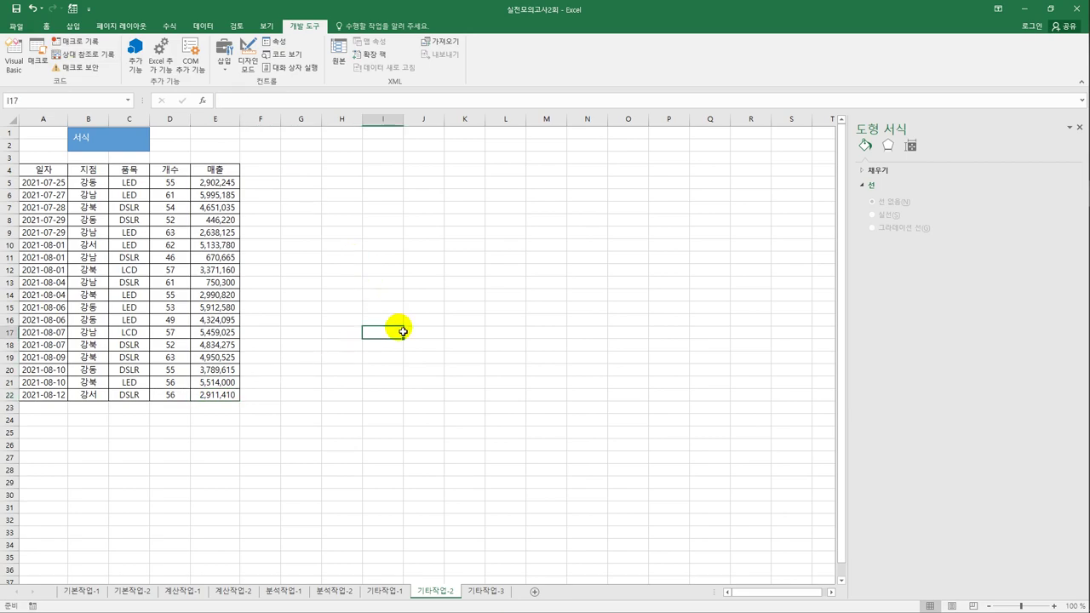
- Draw a second rectangle shape covering cells D1:E2, beside the 서식 shape
click(75, 27)
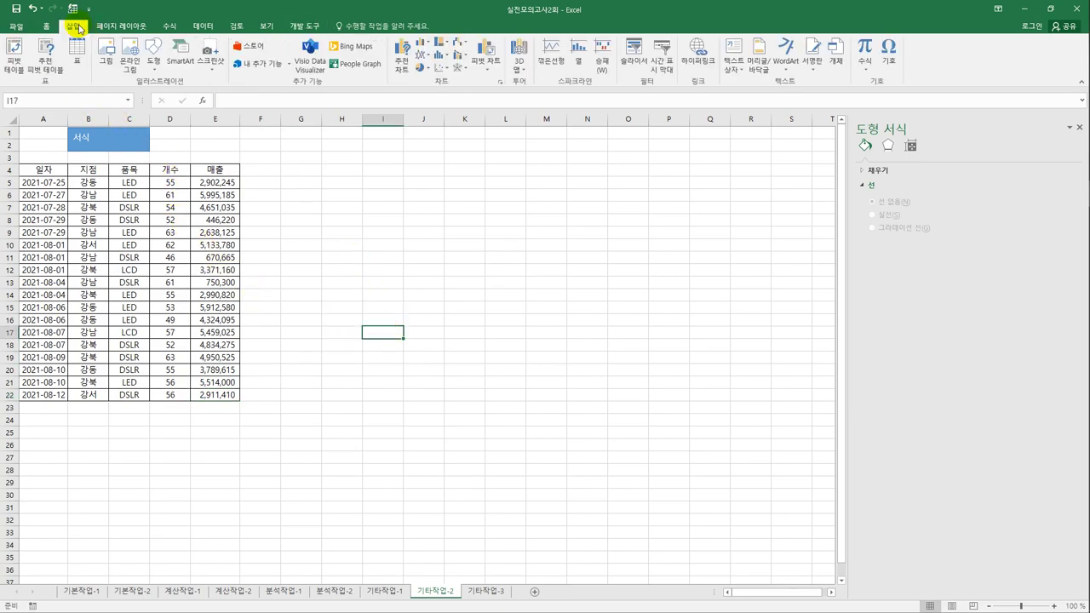
click(152, 63)
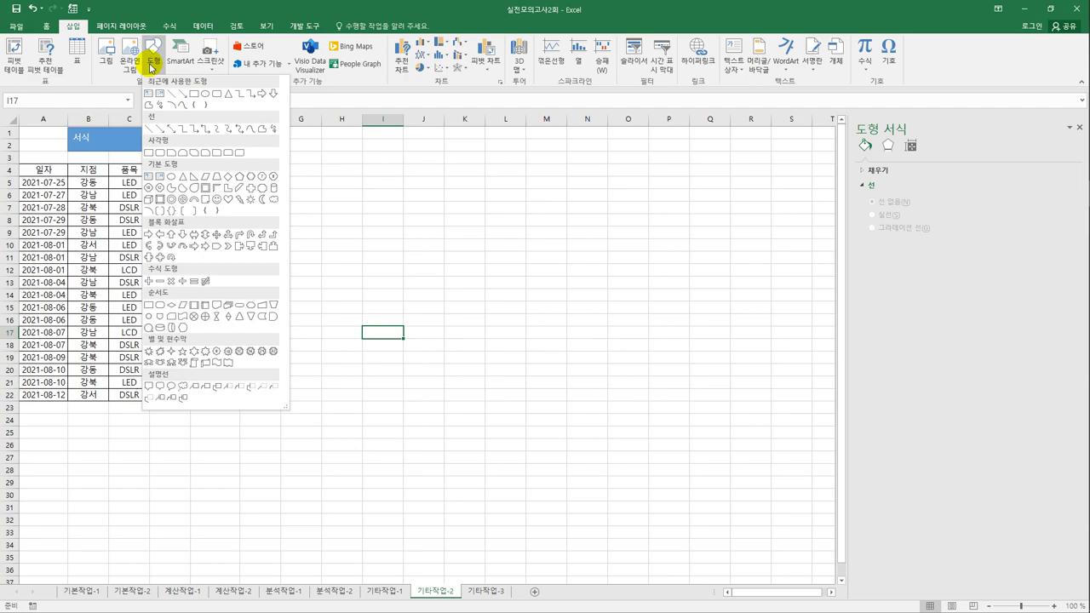
click(149, 153)
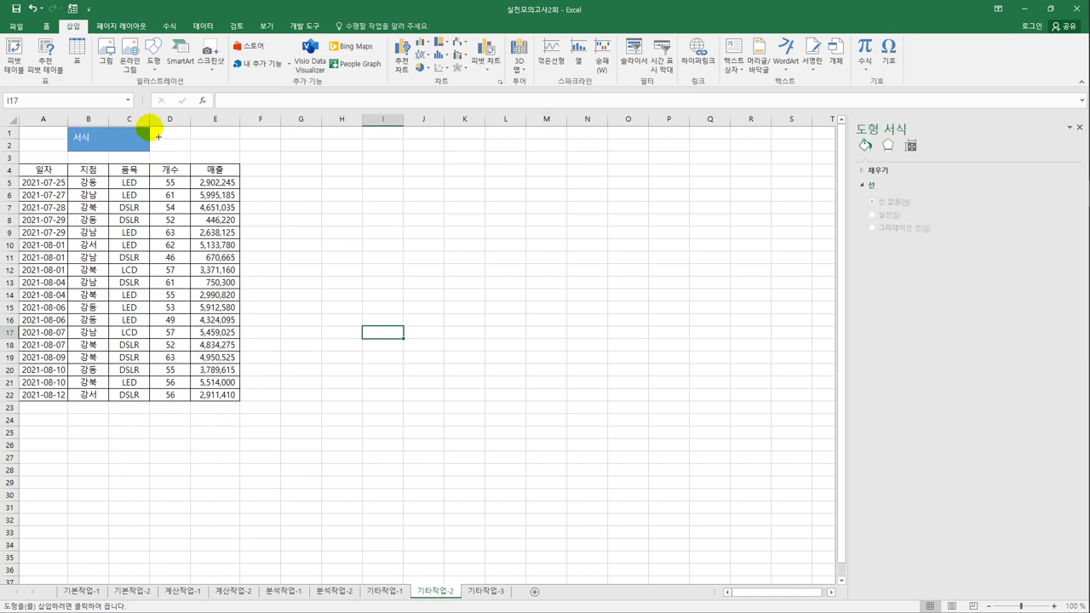
drag(151, 134, 235, 159)
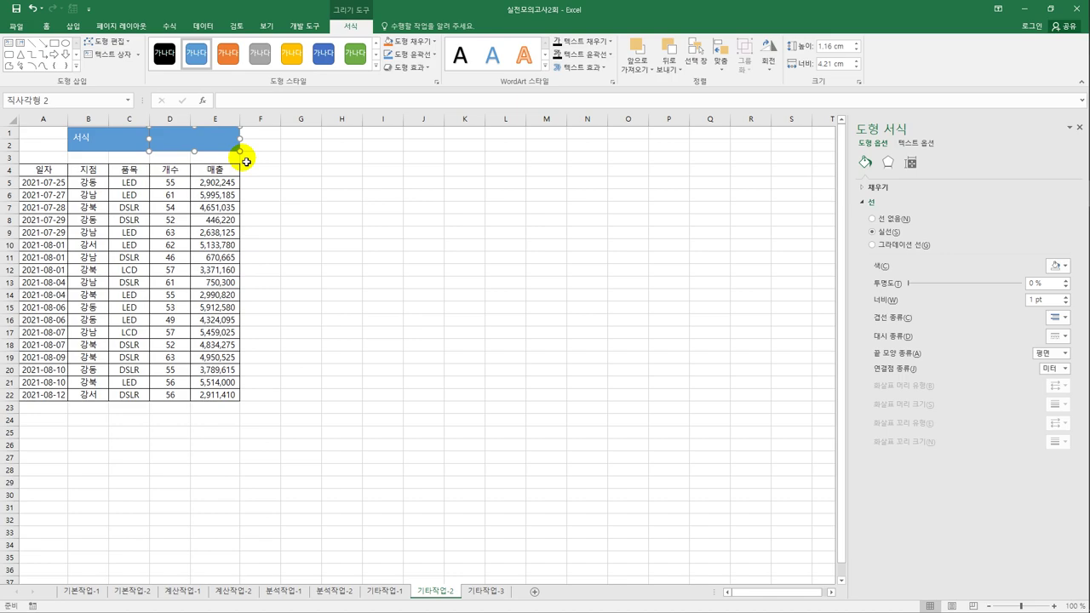
- Label the second rectangle shape 회계 and assign the 회계 macro to it
text(회)
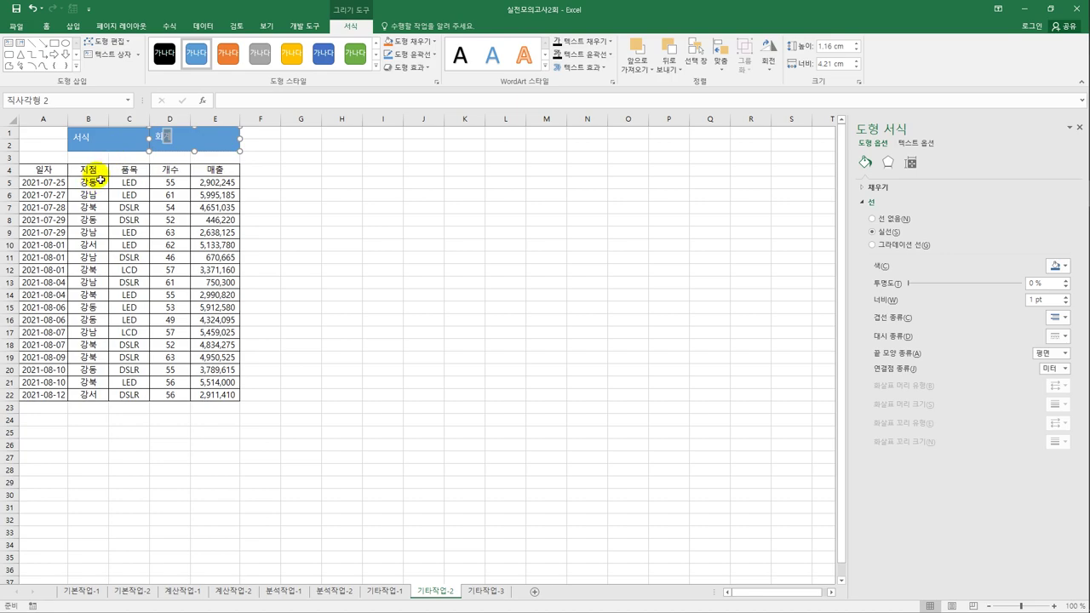
right_click(207, 142)
click(269, 298)
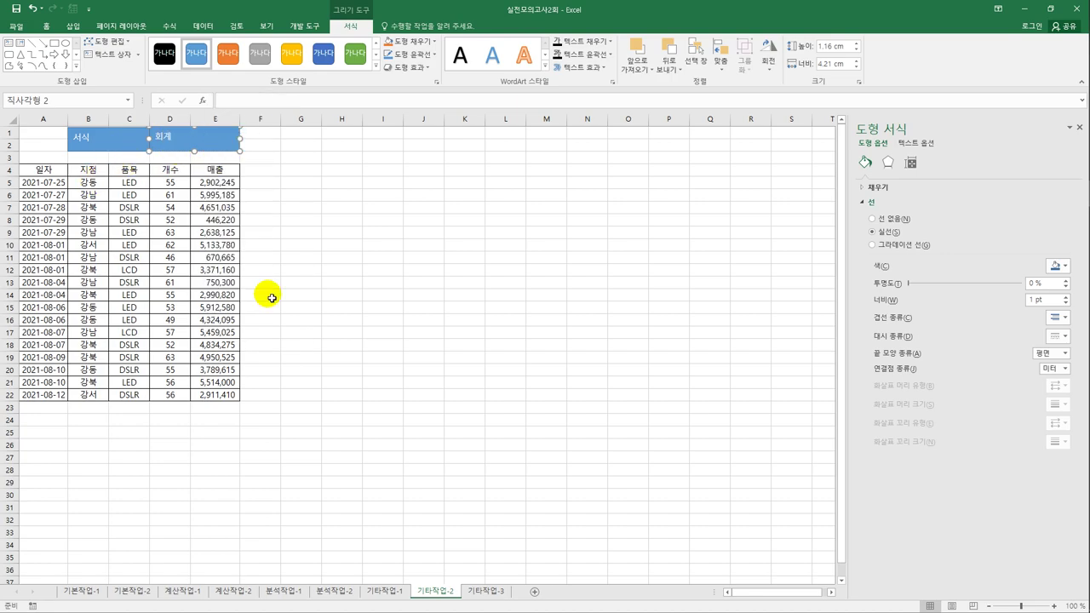
drag(280, 176, 454, 160)
click(356, 209)
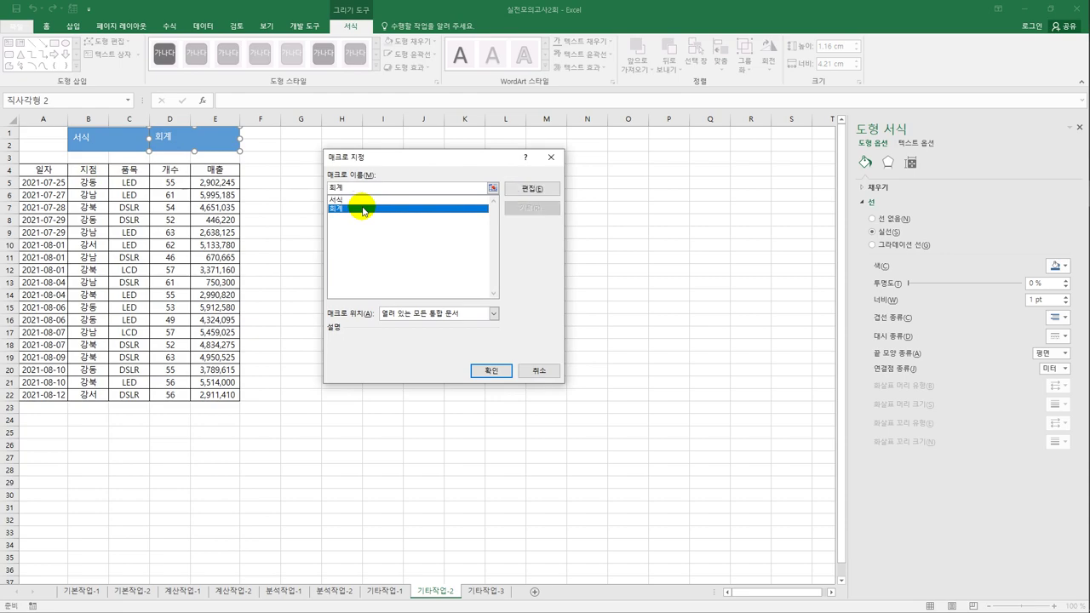
click(494, 370)
click(415, 308)
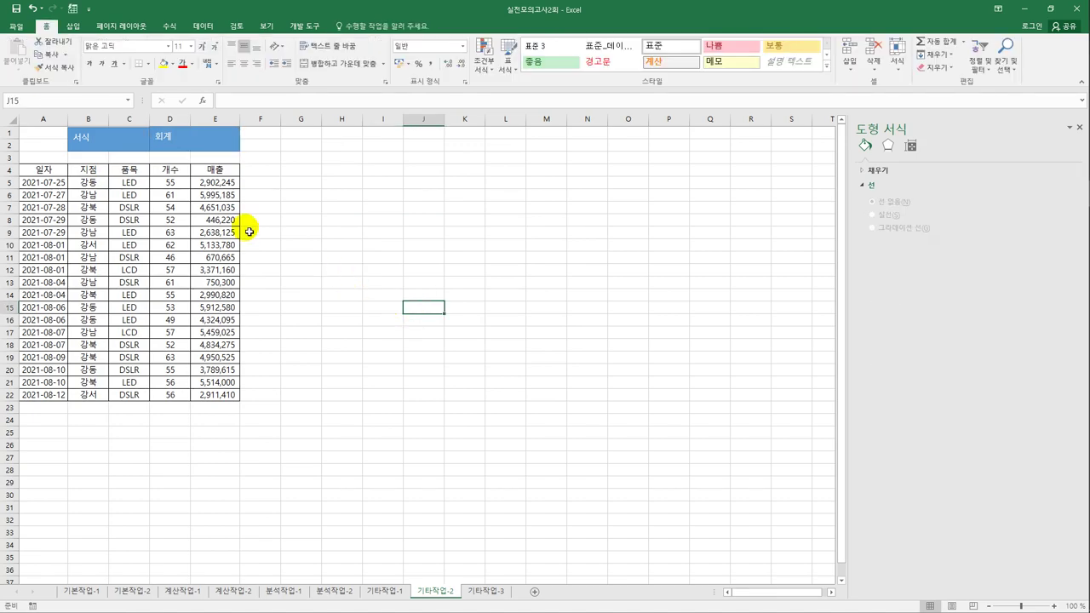
- Test the 서식 and 회계 shapes by running their macros alternately on the sales table
click(90, 139)
click(169, 140)
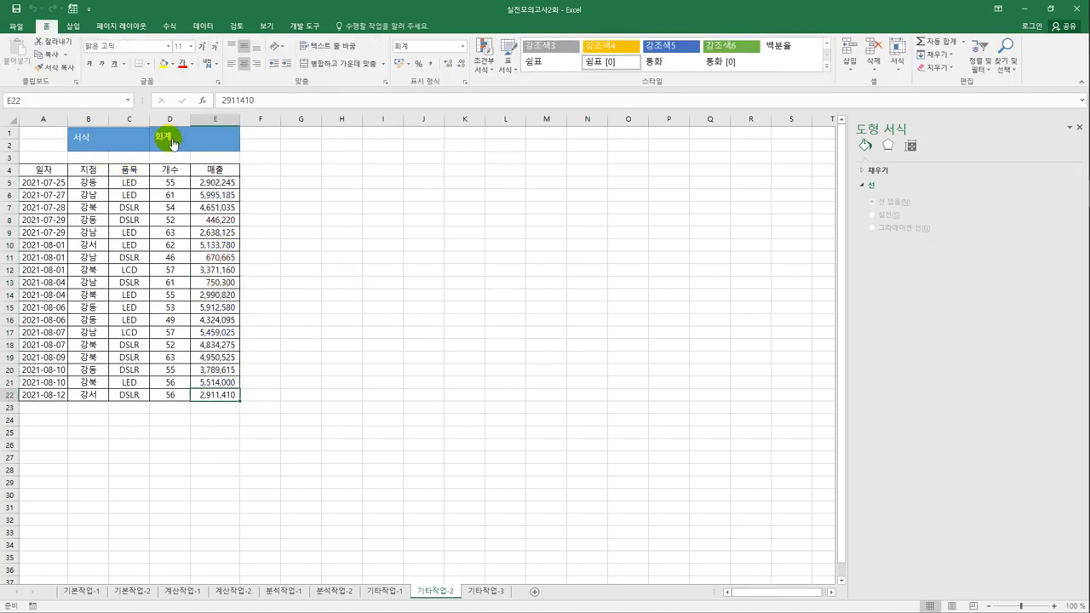
click(119, 143)
click(190, 133)
click(114, 146)
click(190, 146)
click(372, 262)
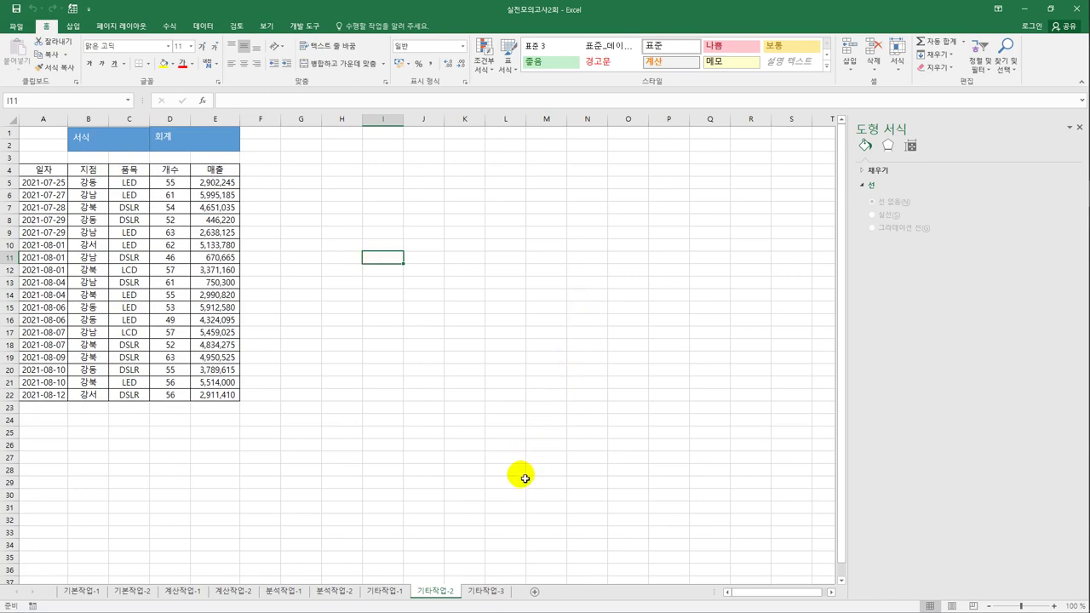
- Go to the 기타작업-3 sheet and try the 매출입력 button above the order table
click(487, 594)
click(601, 398)
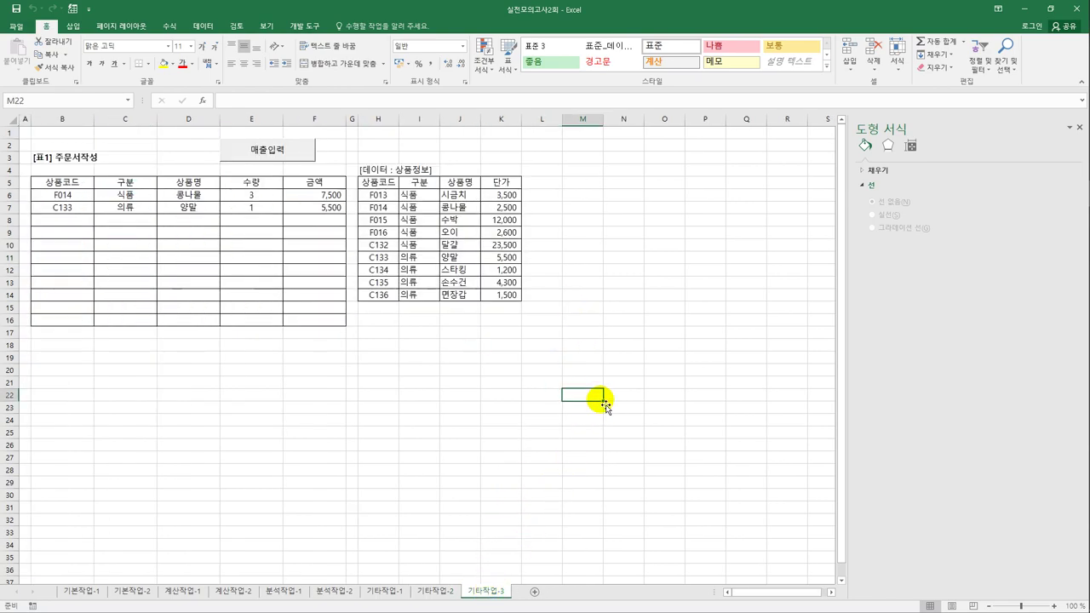
click(283, 154)
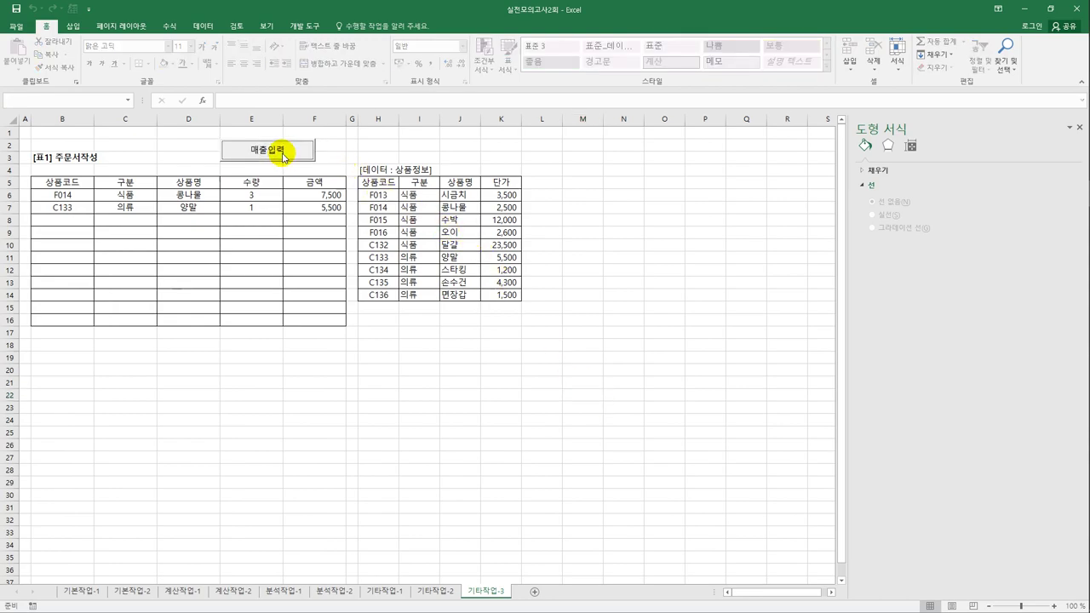
click(470, 357)
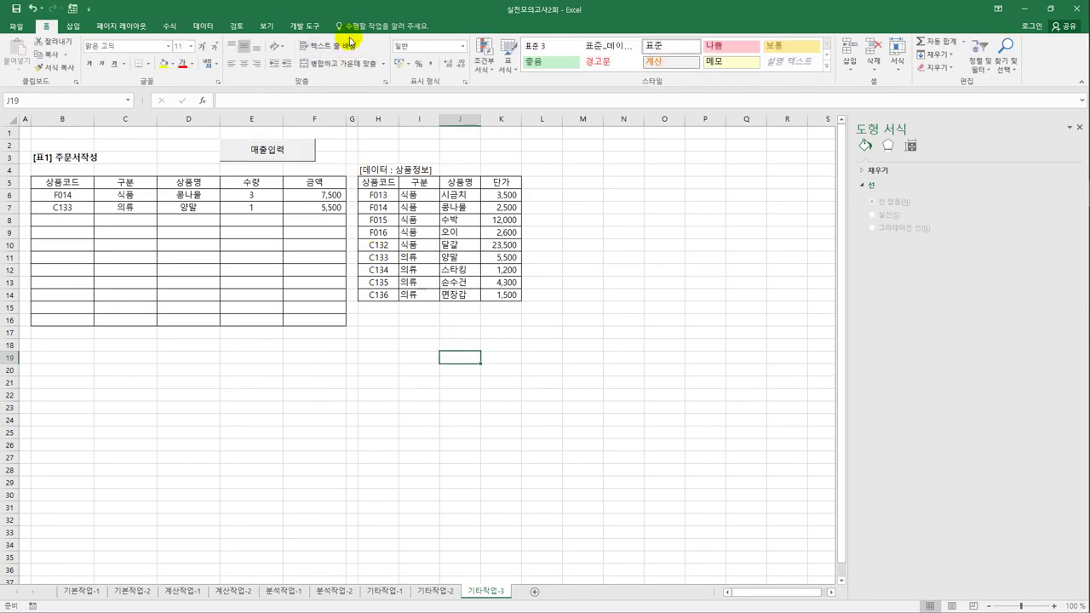
- Turn on design mode and add 매출입력.Show to the click event procedure of the 매출입력 button
click(304, 25)
click(248, 62)
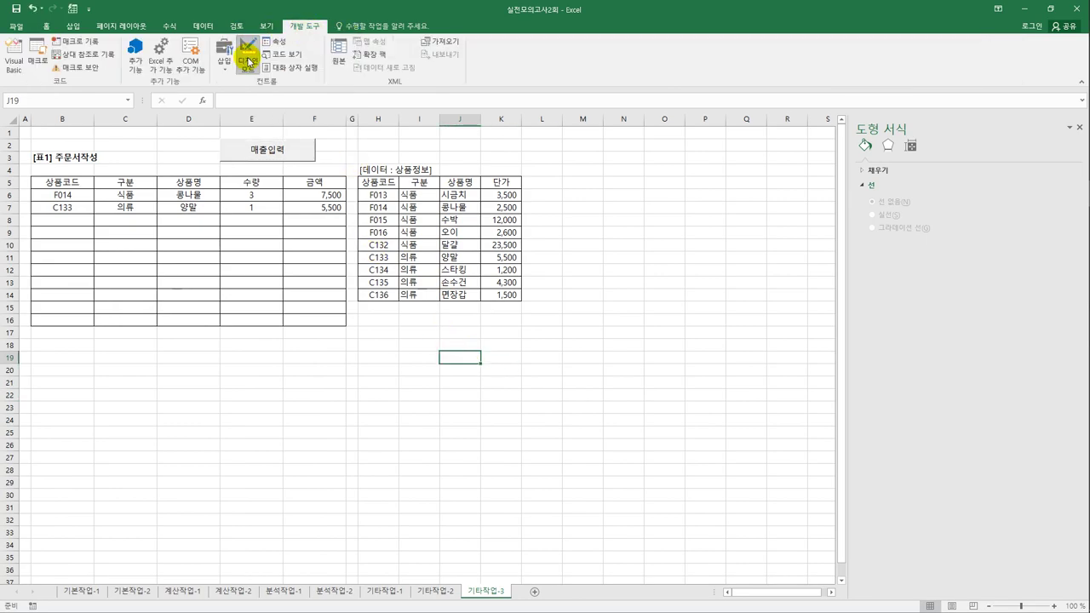
click(279, 159)
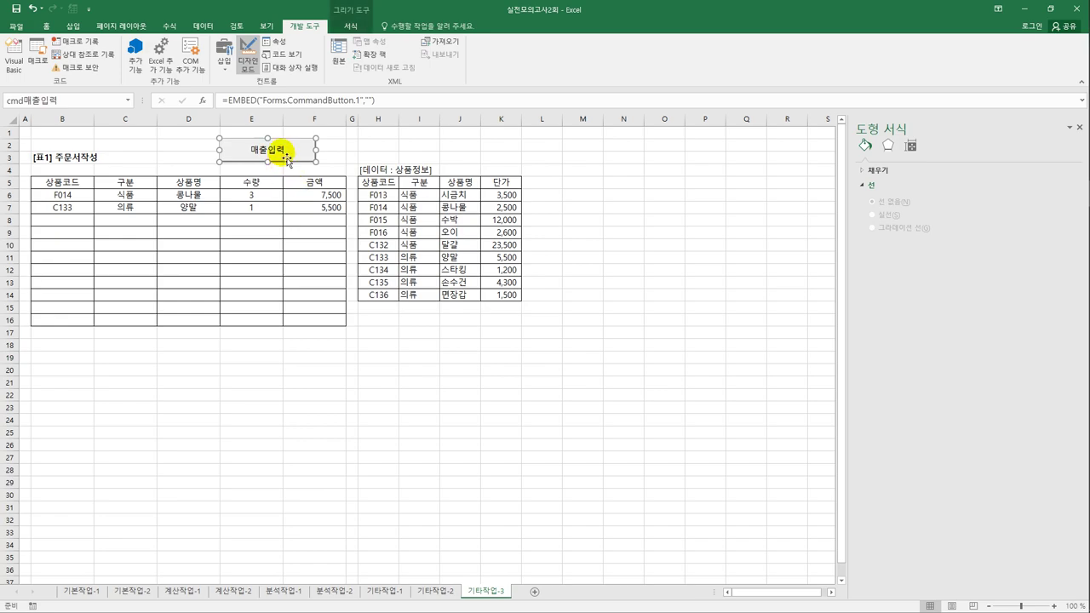
double_click(286, 157)
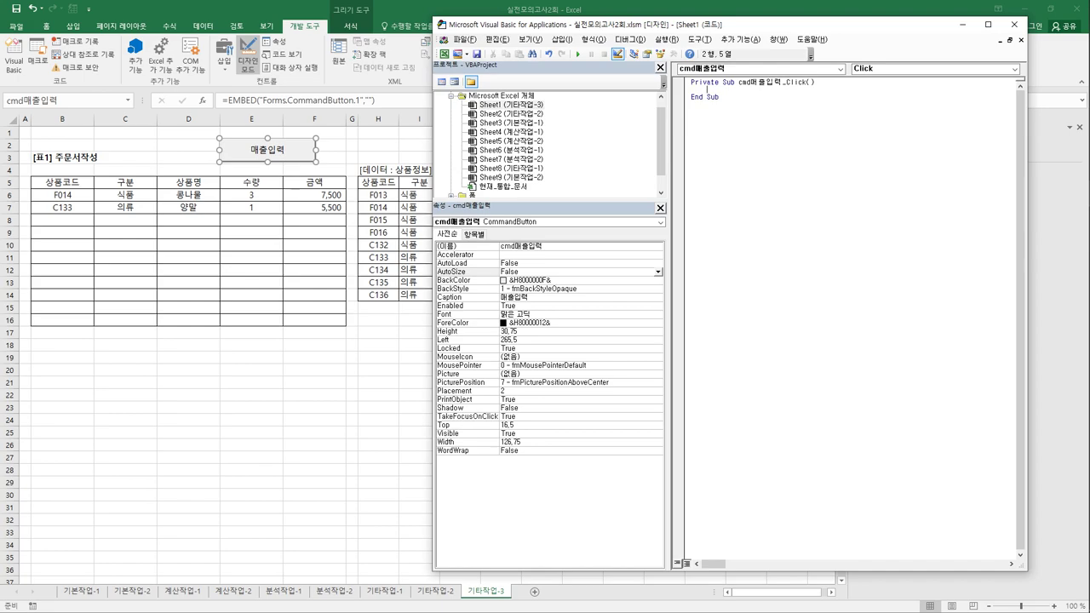
text(매출입력.Show)
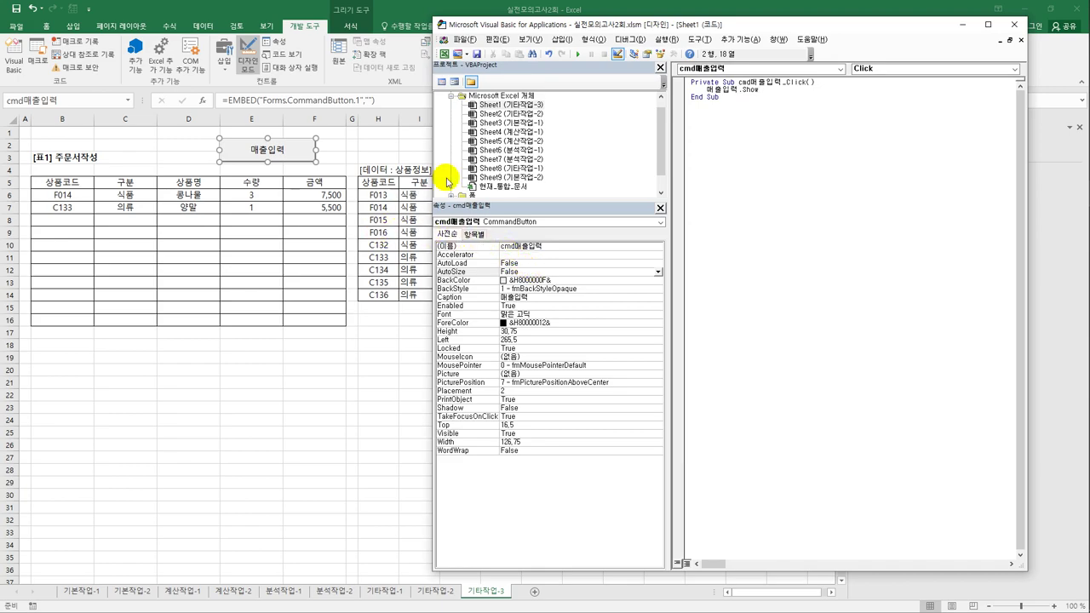
- Open the code of the 매출입력 form and create its UserForm_Initialize procedure
drag(517, 204, 516, 228)
double_click(460, 205)
click(492, 214)
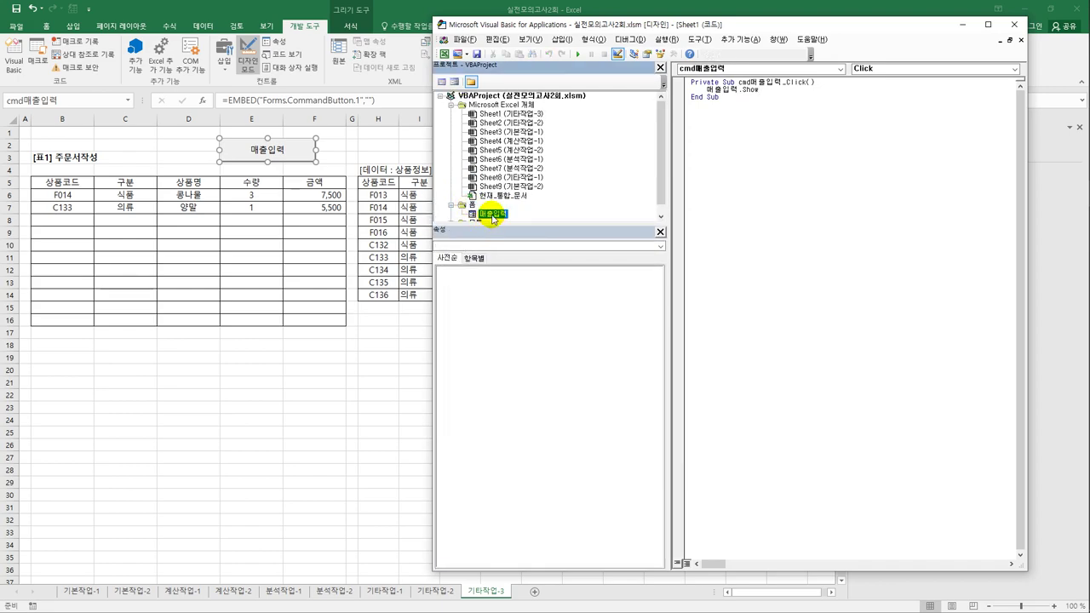
click(443, 81)
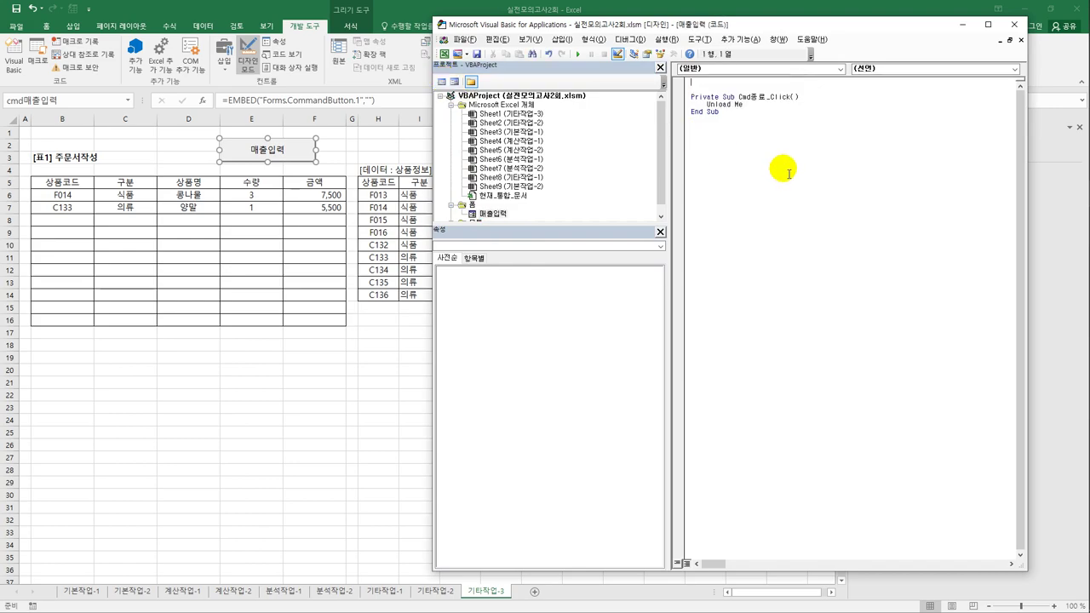
click(842, 70)
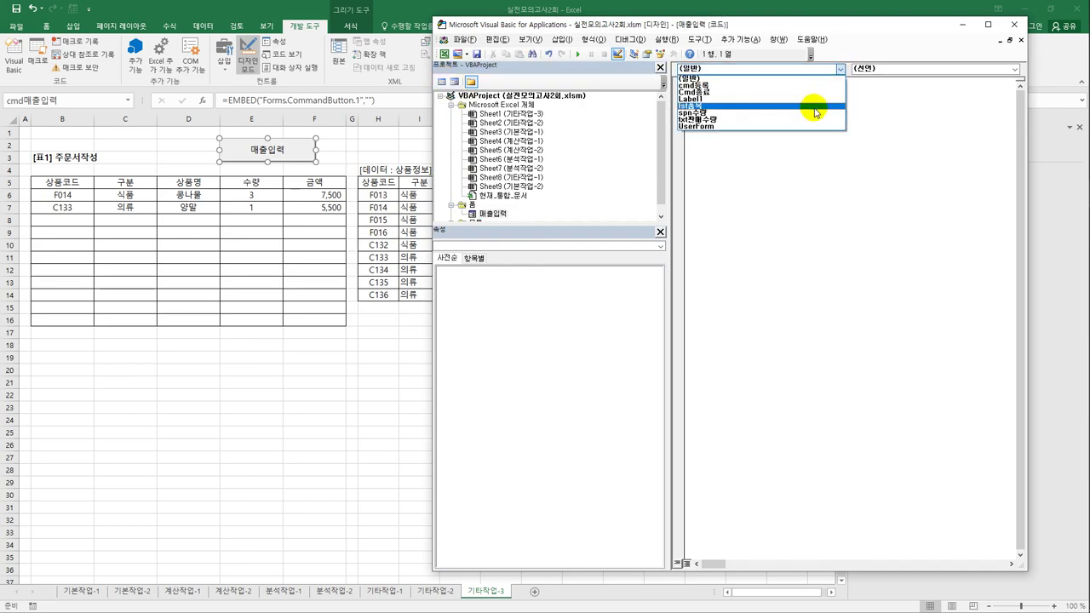
click(808, 127)
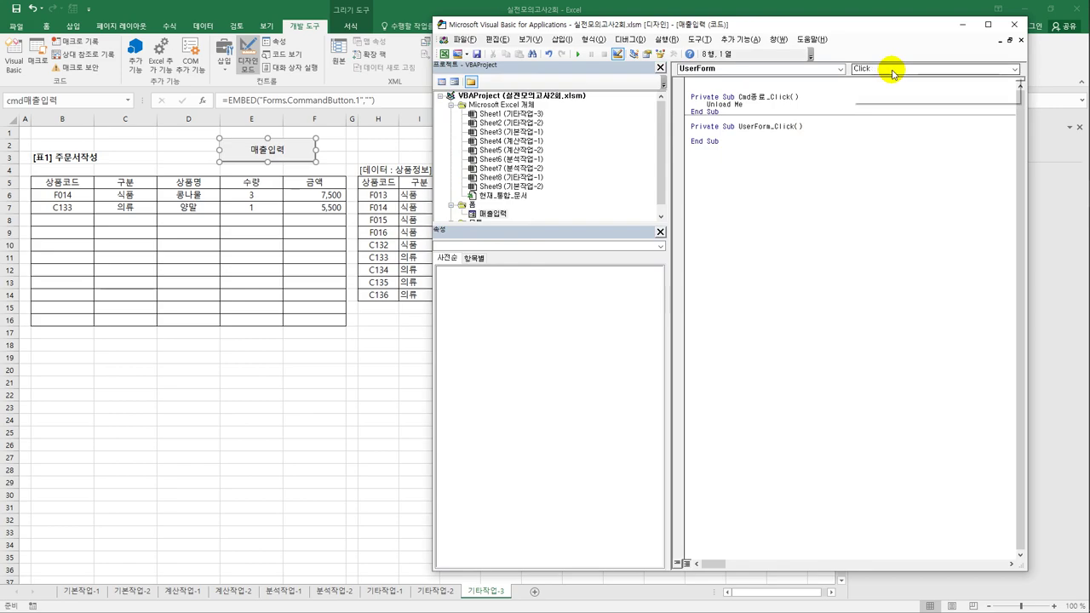
click(891, 70)
click(893, 134)
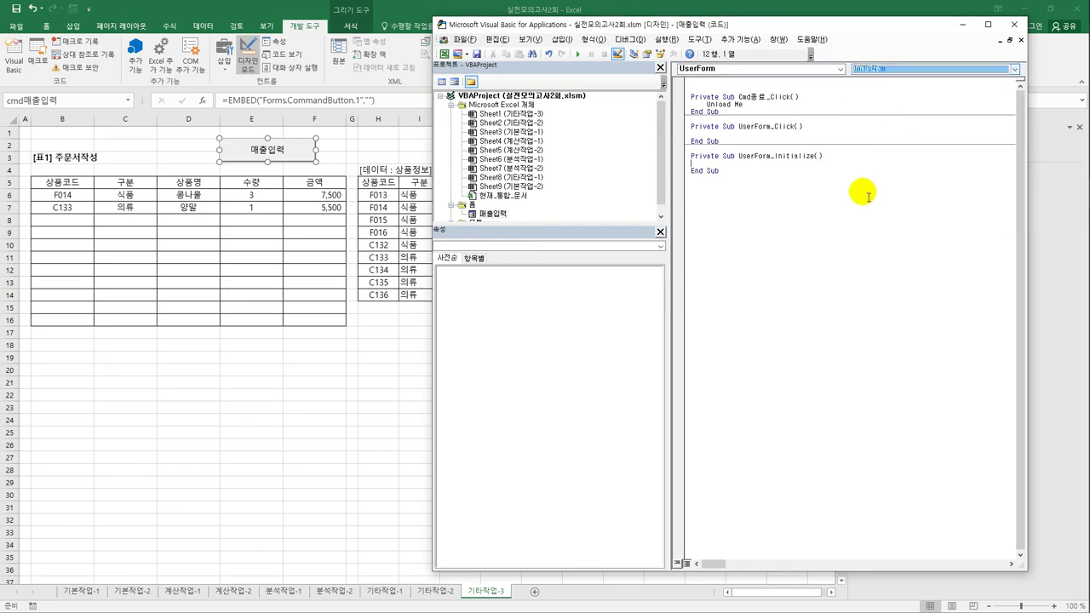
- In UserForm_Initialize, set lst품목.RowSource to "H5:K14"
key(Tab)
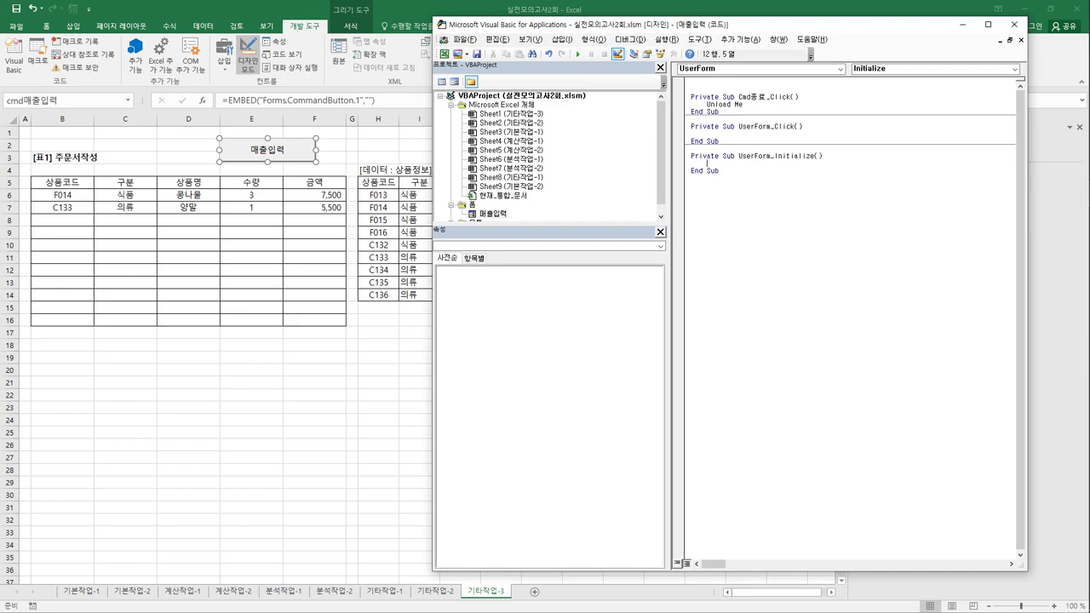
text(lst품목.)
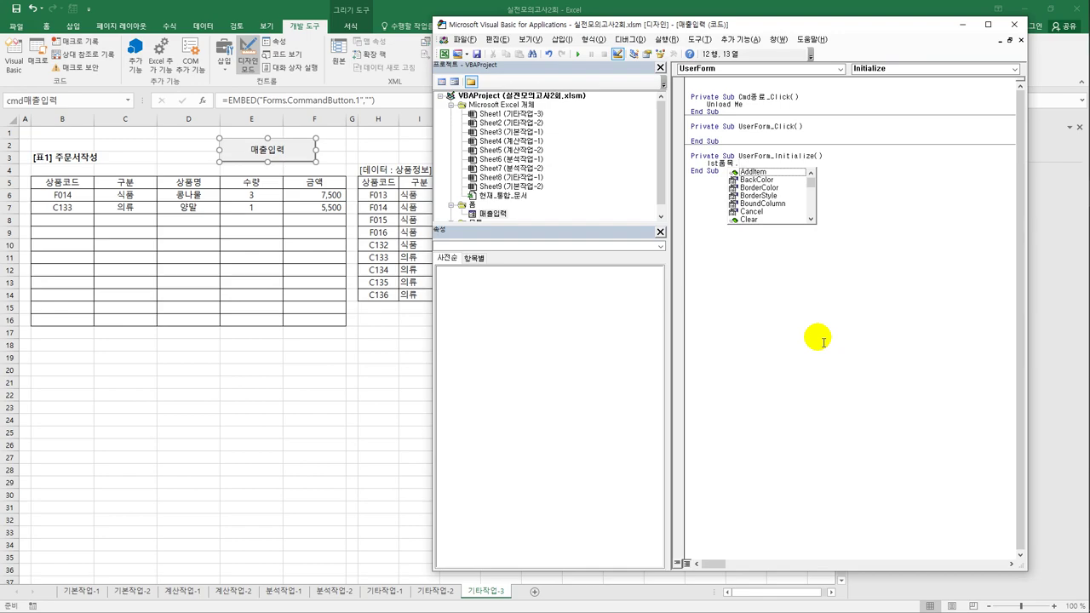
text(row)
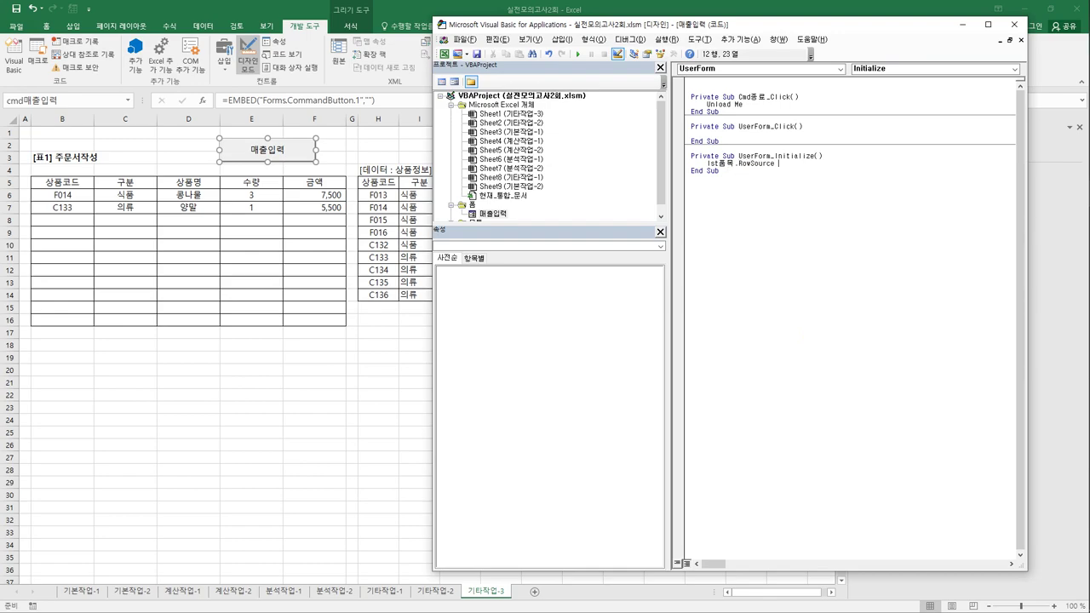
text( = "H5:K14")
key(Return)
- Add a line setting lst품목.ColumnCount to 4 in UserForm_Initialize
text(lst종목.)
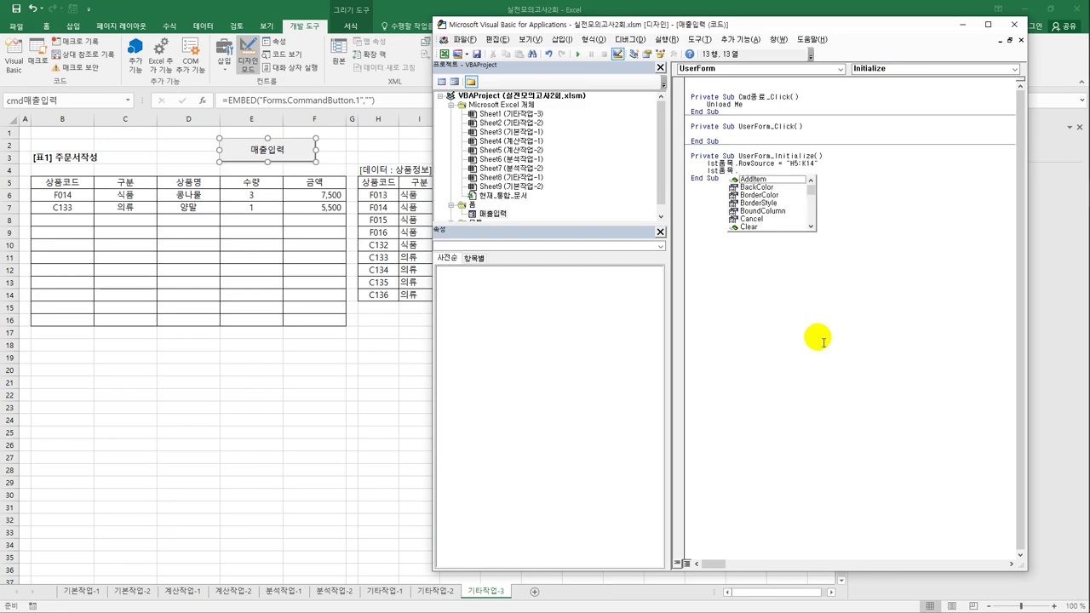
text(ㅊ)
text(c)
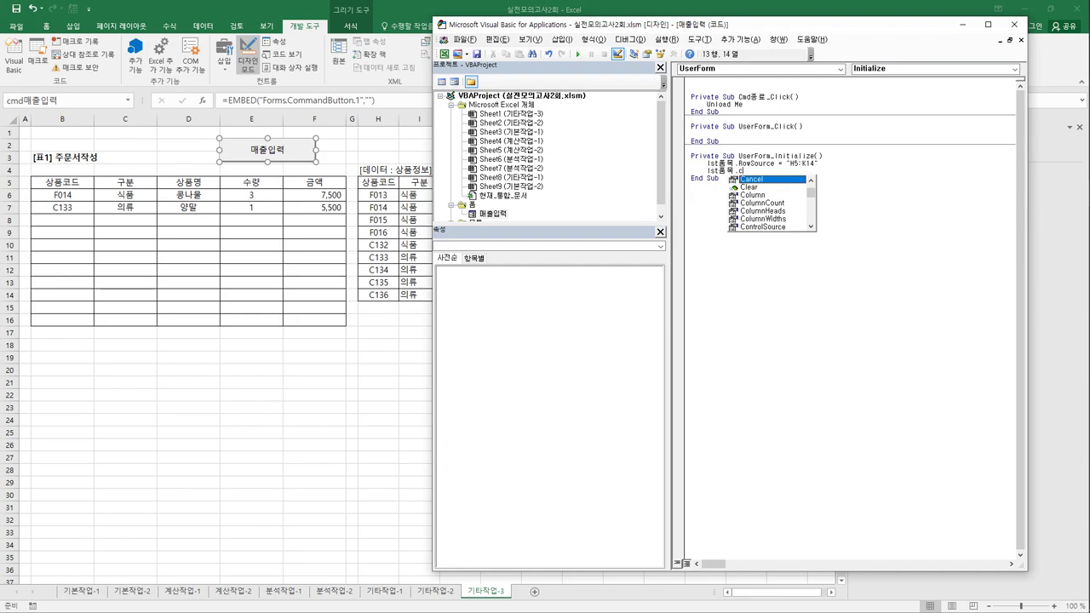
key(Down)
key(Down)
key(Down)
key(Tab)
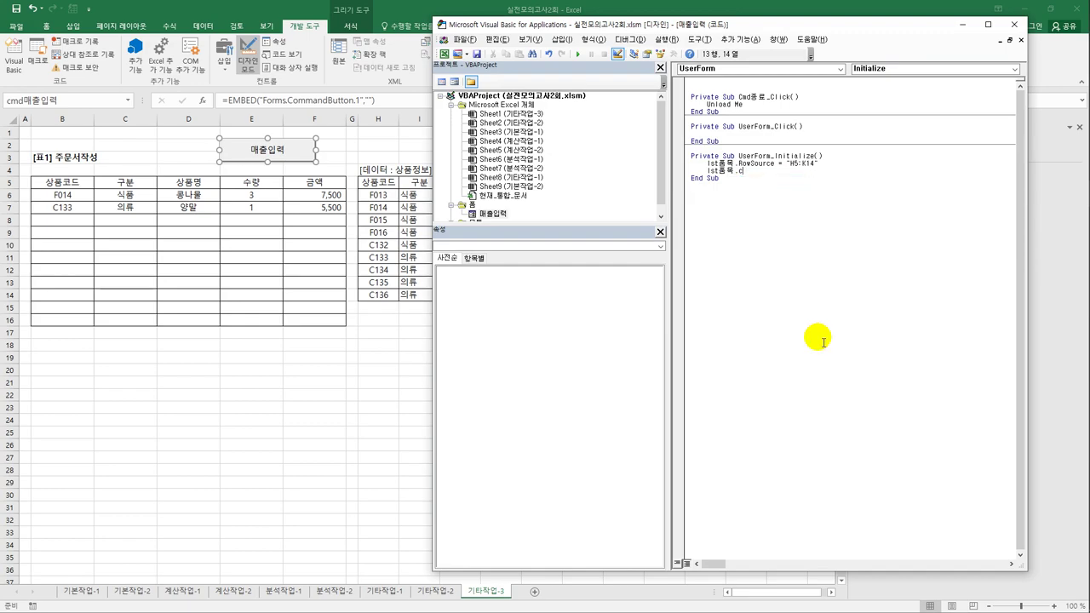
text(= )
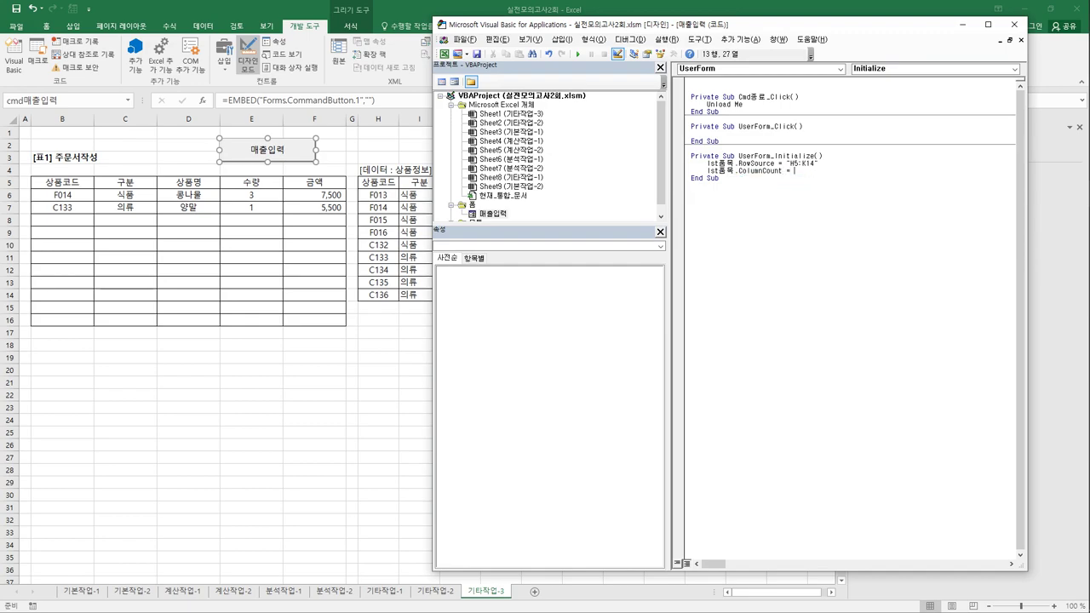
text(4)
click(720, 178)
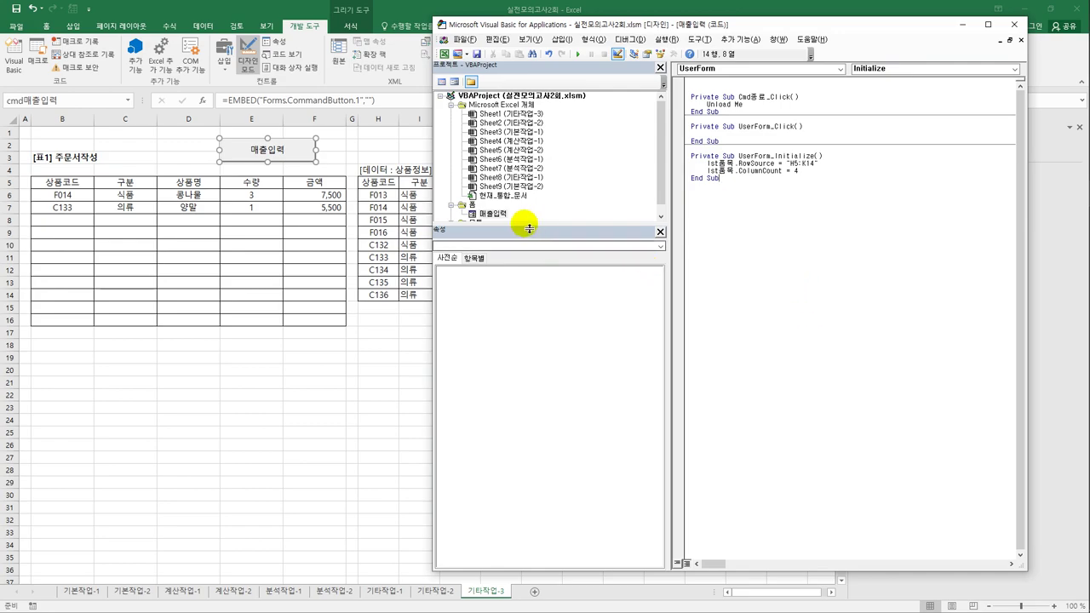
- Open the 매출입력 form design and check the properties of its item list box and quantity text box
double_click(492, 213)
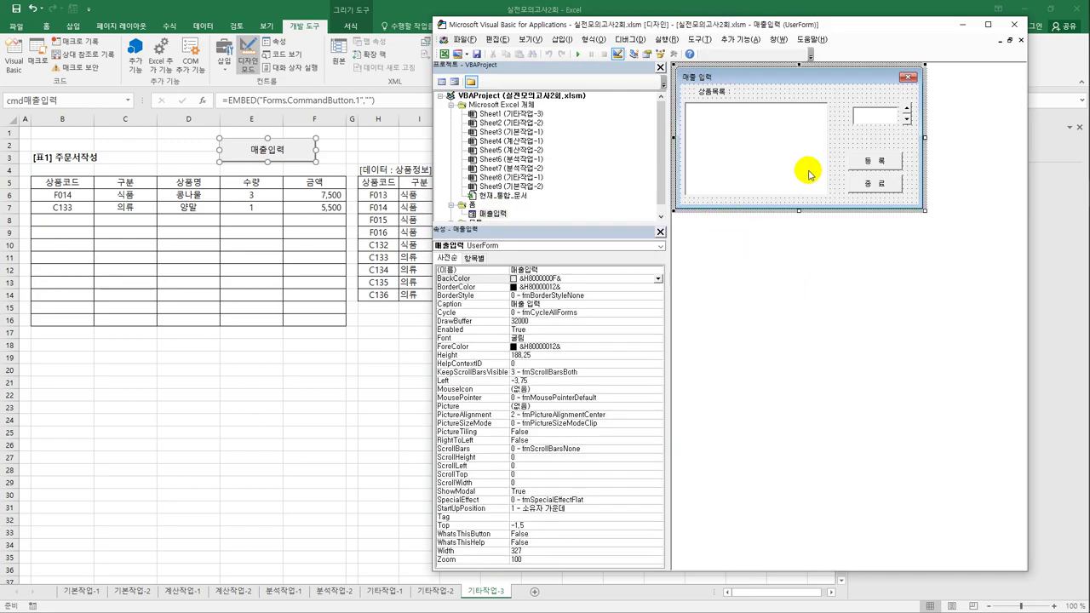
click(763, 173)
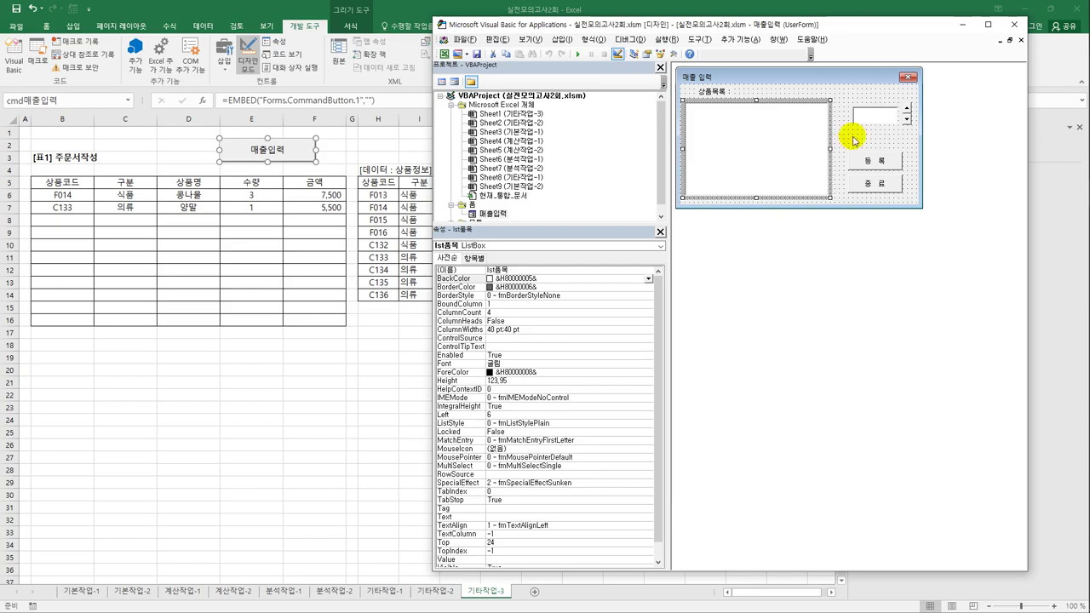
click(877, 122)
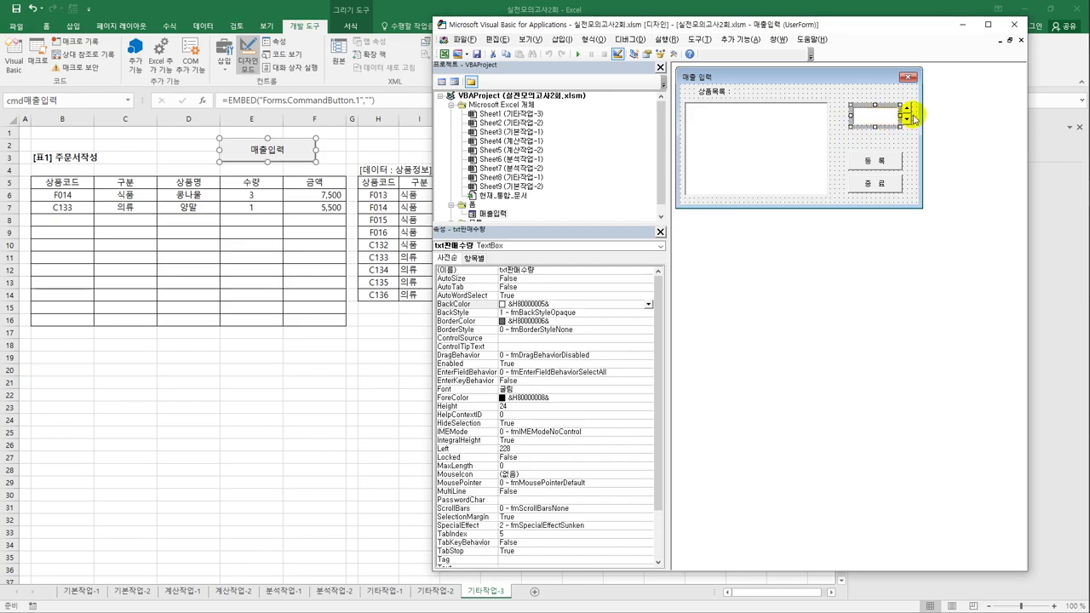
- Create the Change event procedure of the spn수량 spin button with the line txt판매수량 = spn수량.Value
click(908, 114)
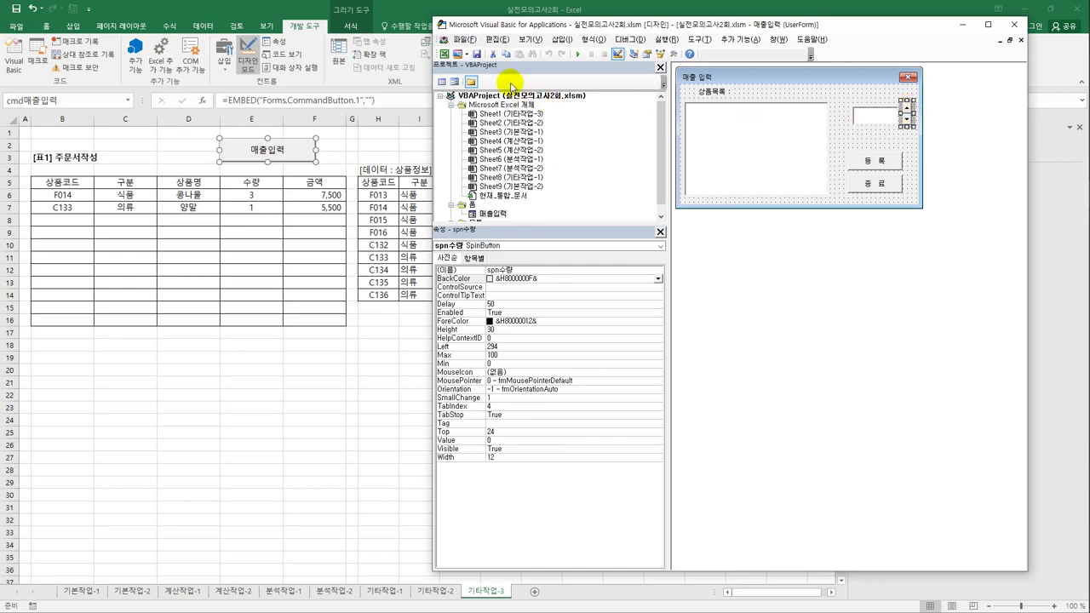
click(442, 81)
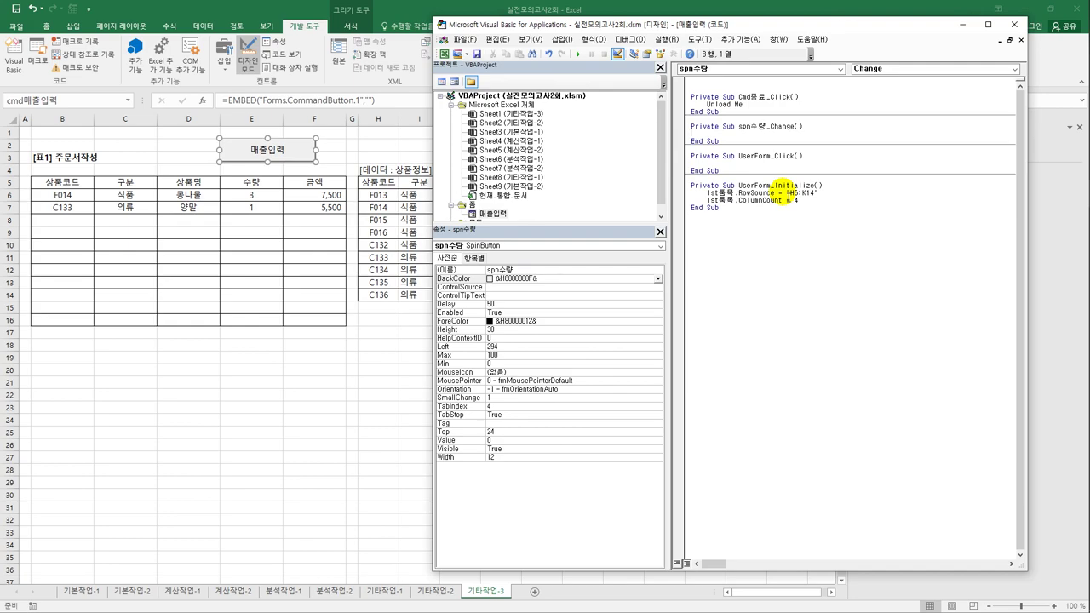
key(Tab)
text(txt판매수량 =)
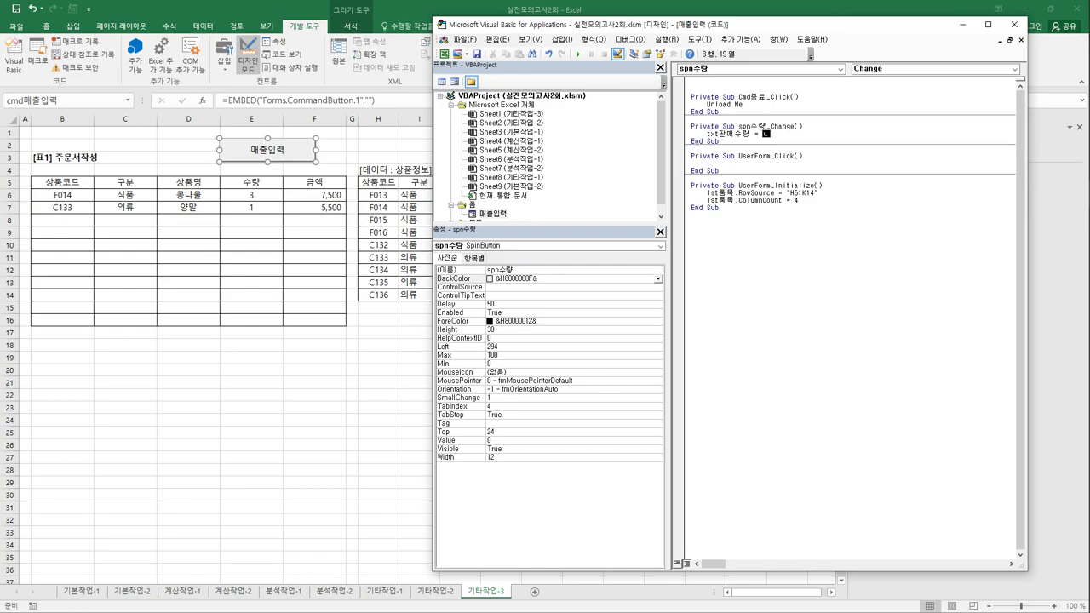
text( spn수량.v)
key(Tab)
key(Down)
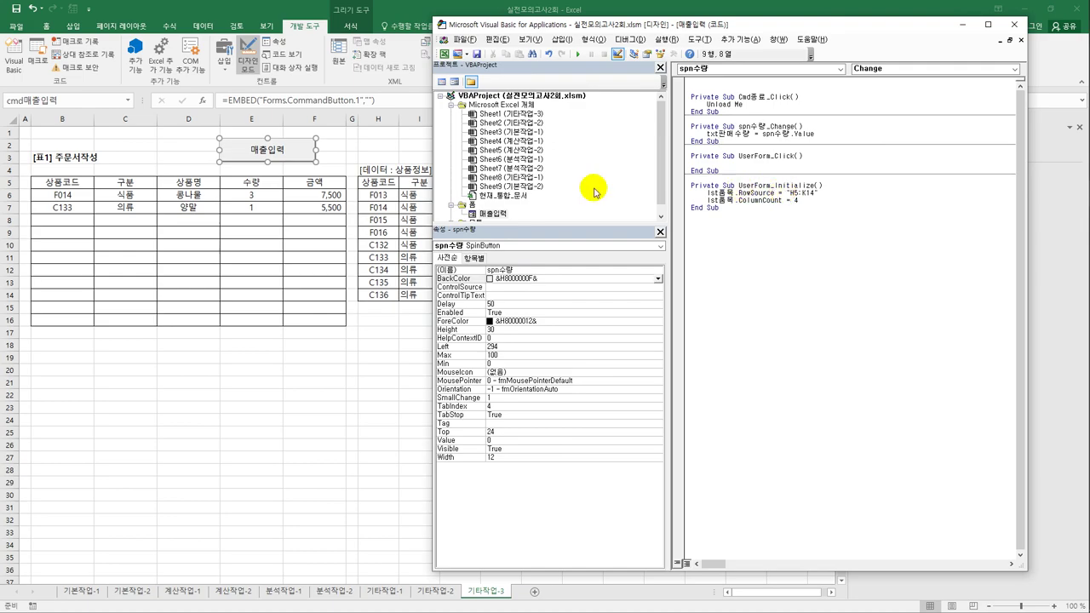
- Open the 매출입력 form design and select its 등록 button to check the button's properties
double_click(494, 212)
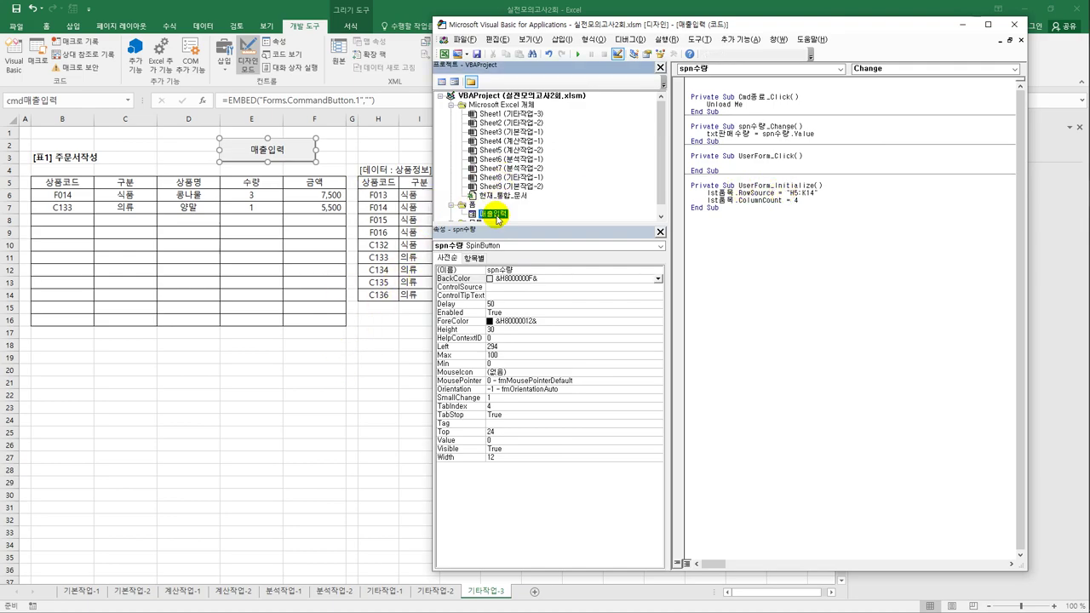
click(901, 157)
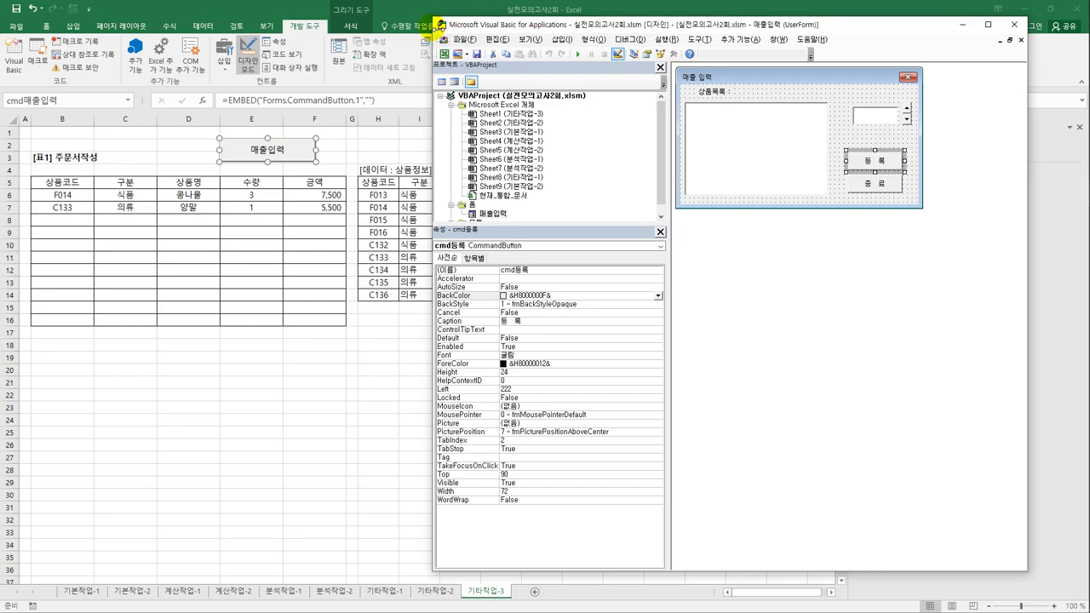
drag(438, 26, 508, 27)
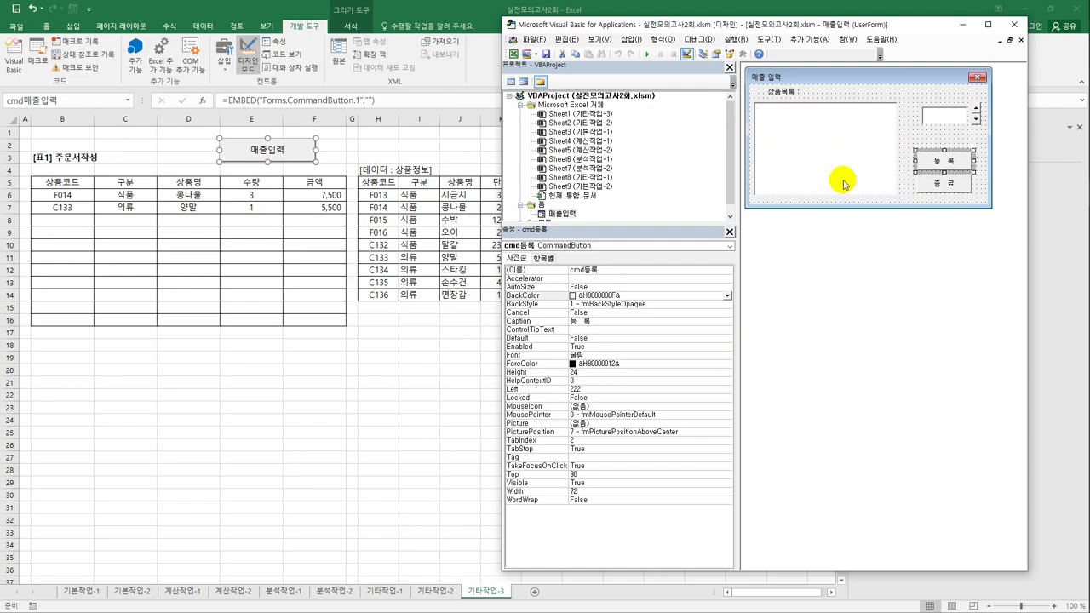
- Turn off Design Mode on the 기타작업-3 sheet and run the 매출입력 button to open the form
click(395, 438)
click(340, 432)
click(247, 53)
click(537, 181)
click(279, 161)
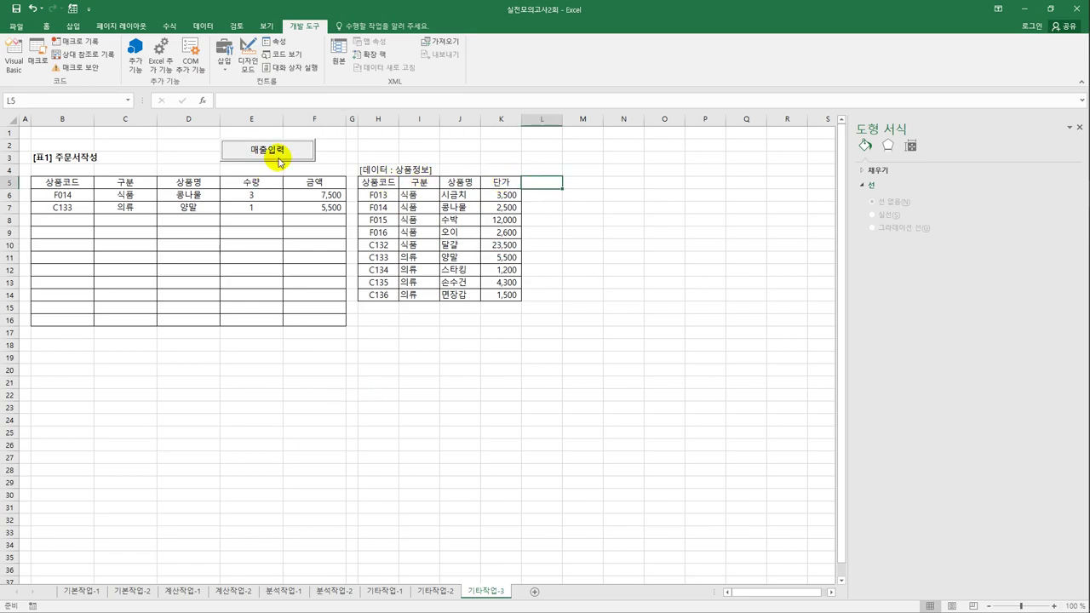
- Test the form's spin button by raising and lowering the sales quantity
drag(487, 237, 525, 175)
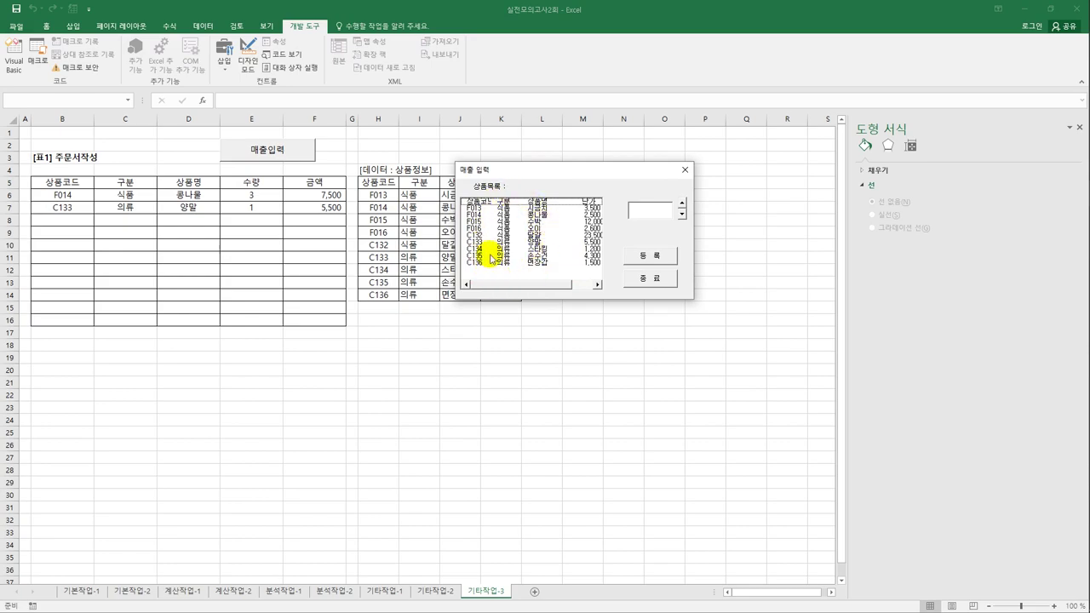
click(685, 204)
click(684, 204)
click(685, 203)
click(682, 216)
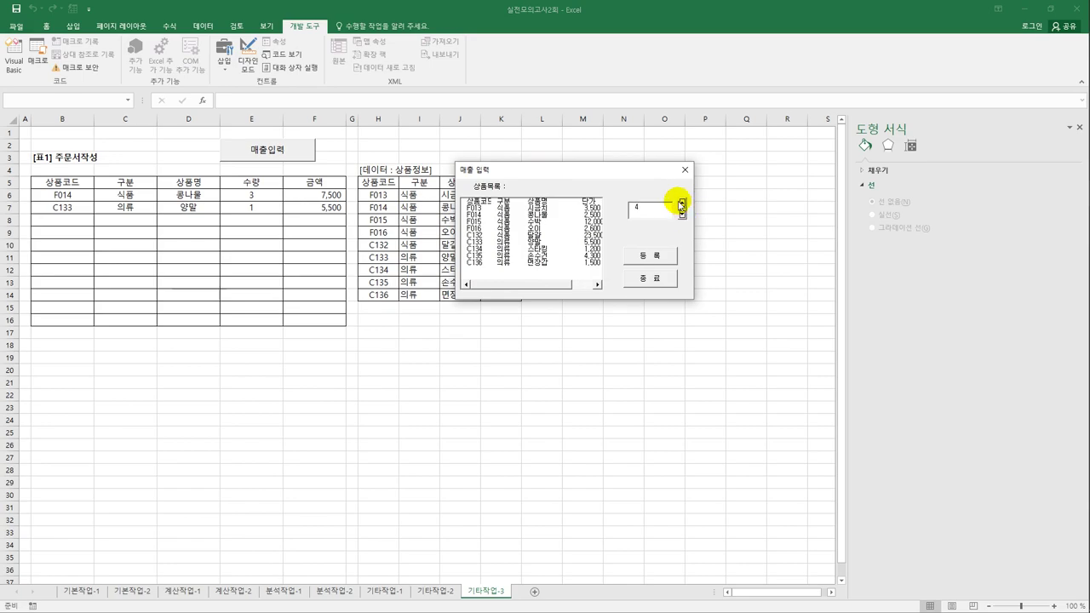
- Try selecting the header and the F013, F014 and F015 rows in the form's item list, and close the form
click(512, 203)
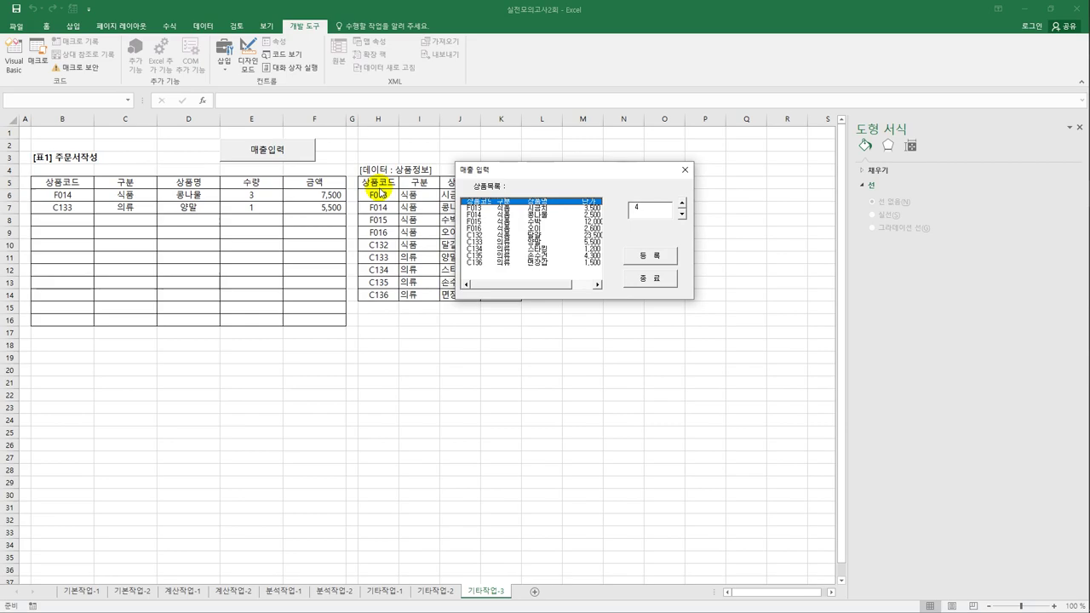
click(481, 208)
click(482, 215)
click(483, 221)
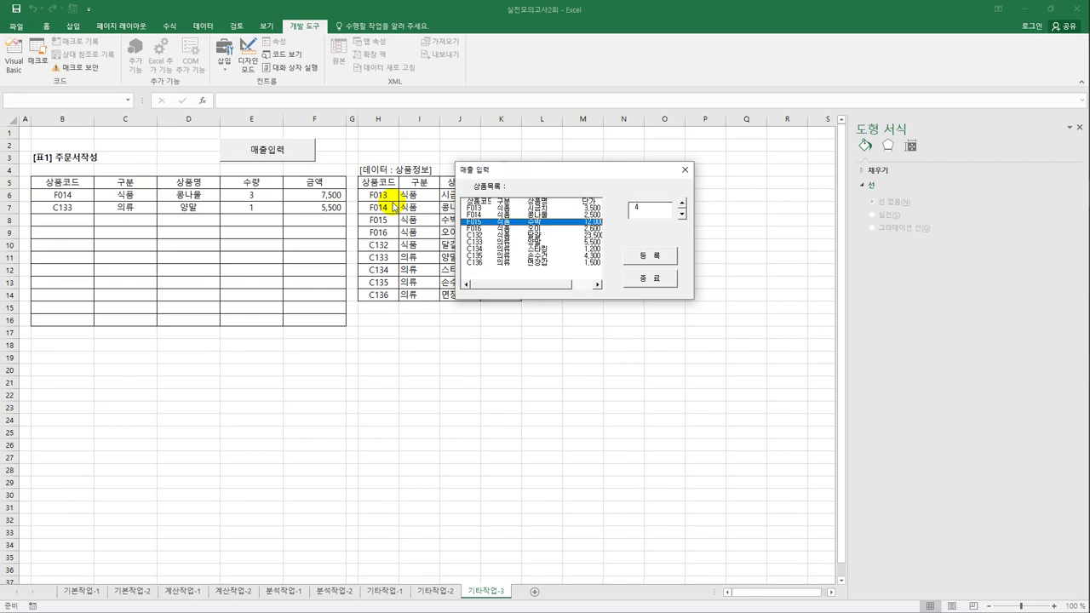
click(469, 208)
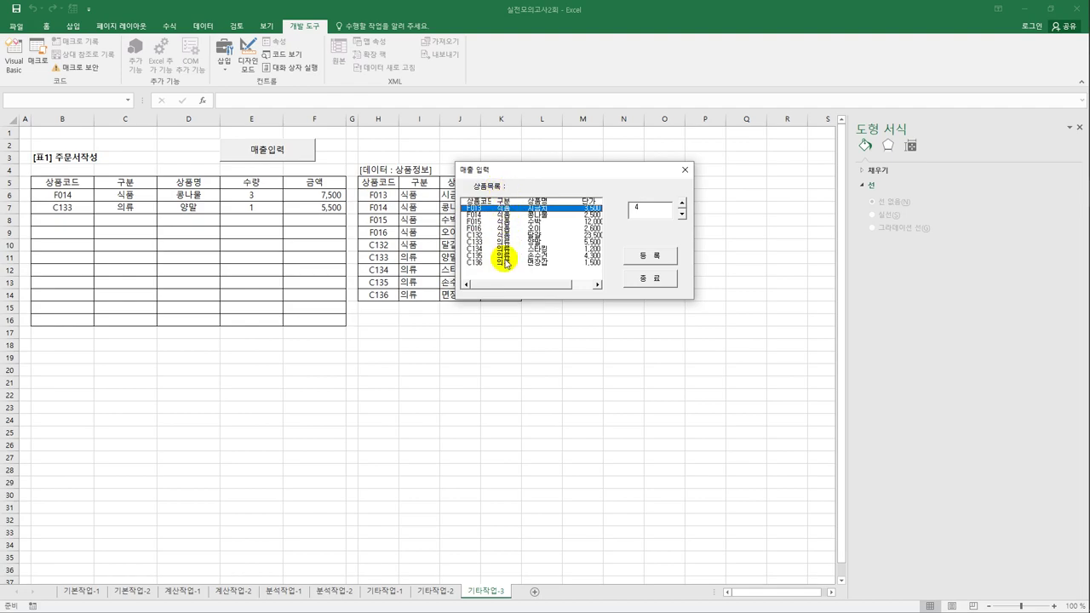
drag(513, 170, 605, 254)
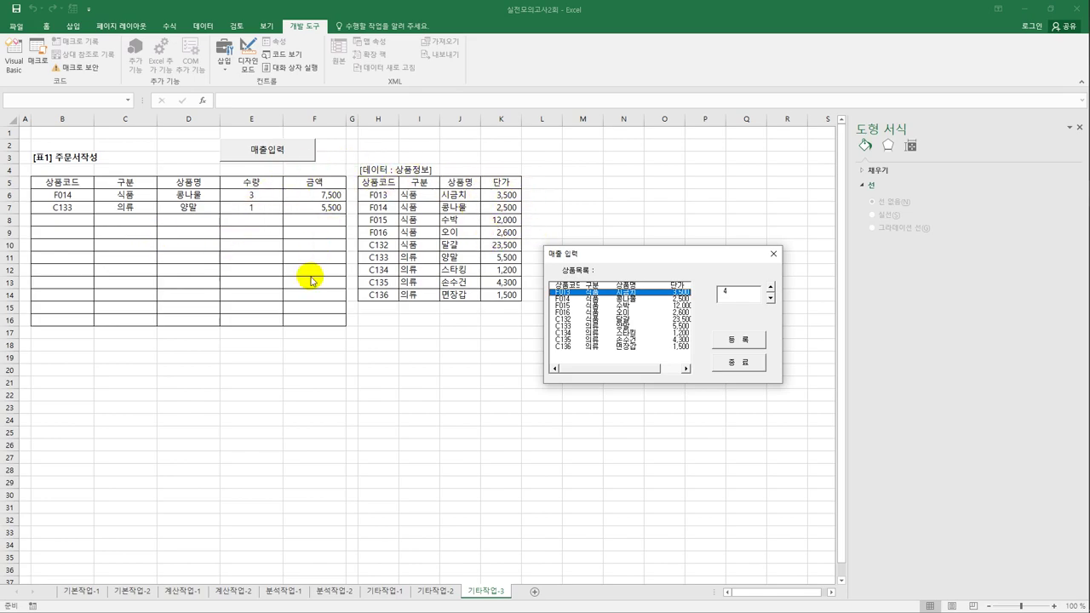
click(773, 254)
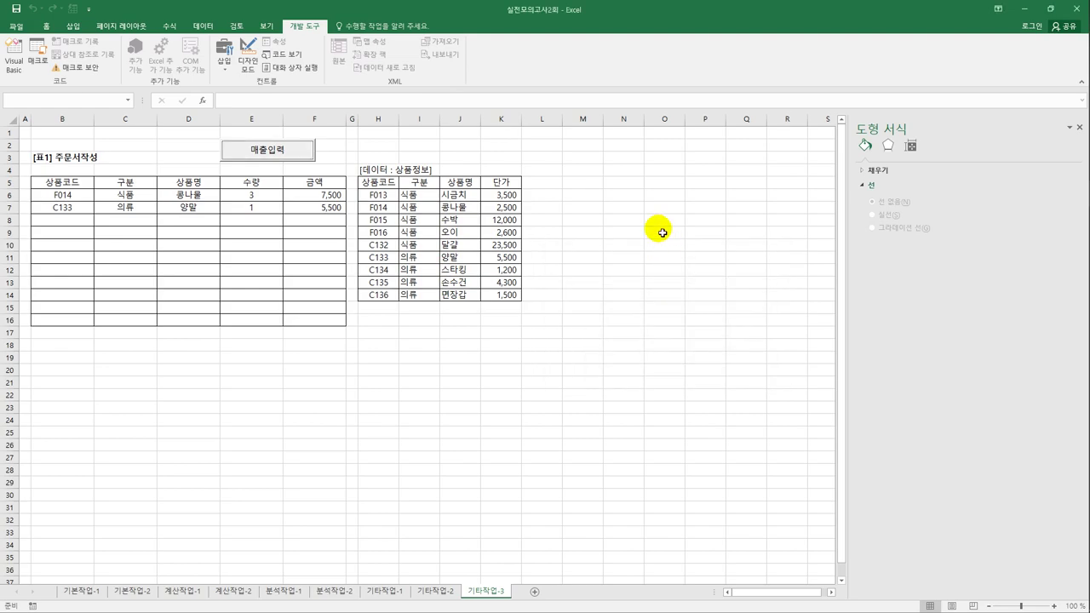
- Return to the Visual Basic editor and create the Click event procedure of the cmd등록 button
click(657, 232)
click(14, 59)
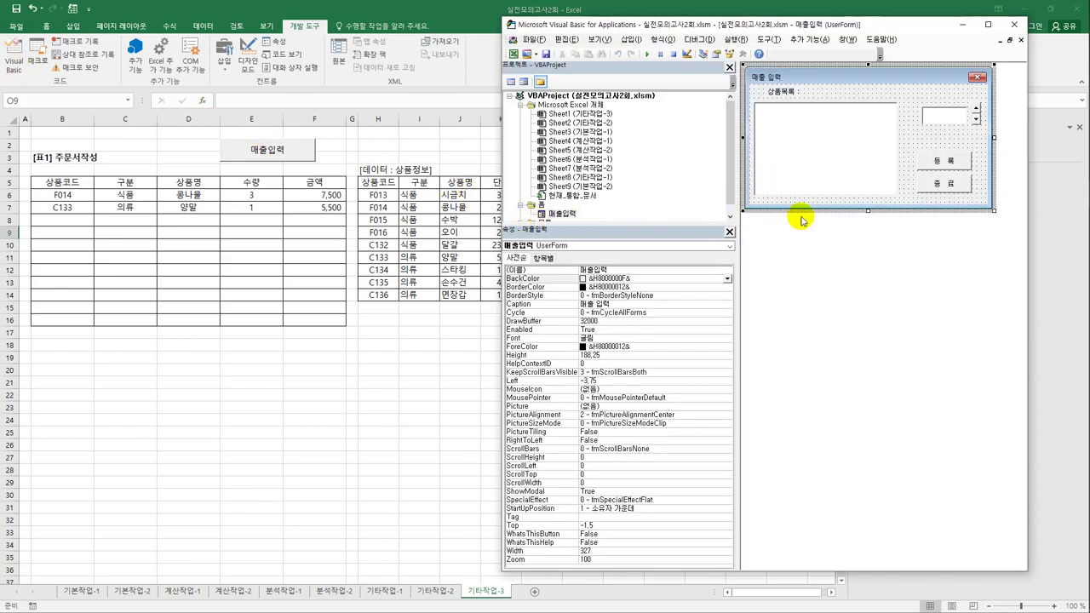
double_click(933, 162)
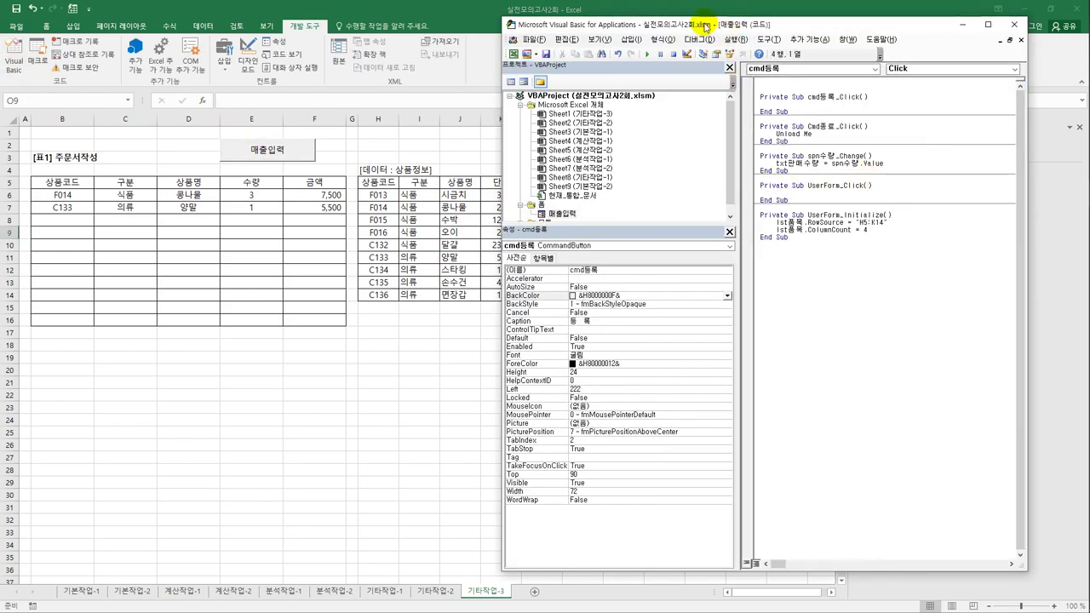
drag(756, 25, 630, 41)
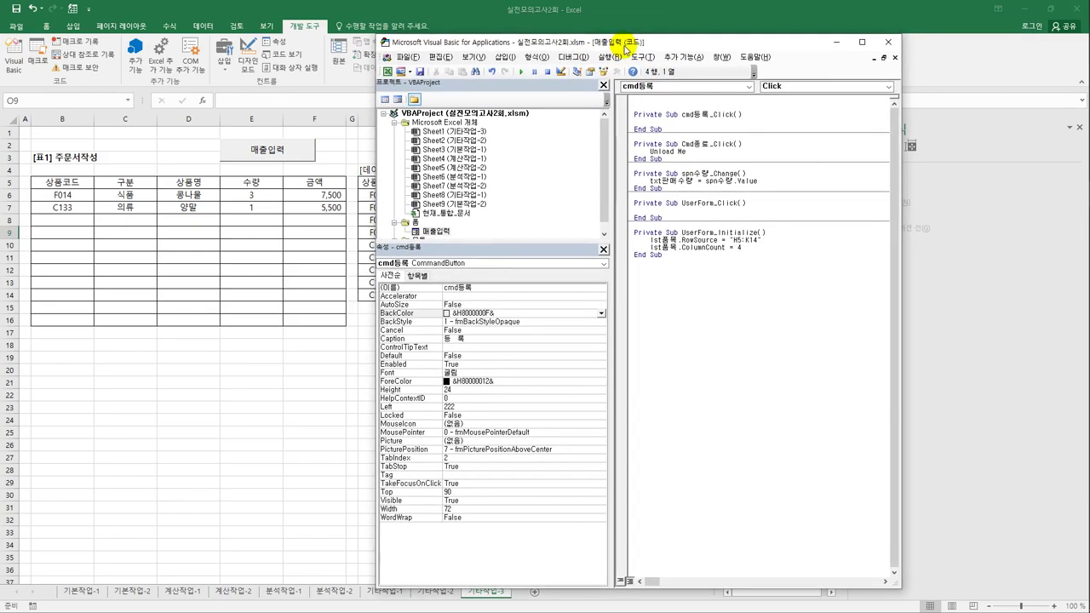
- In cmd등록_Click, write the line i = Range("B5").CurrentRegion.Rows.Count
key(Return)
text(if)
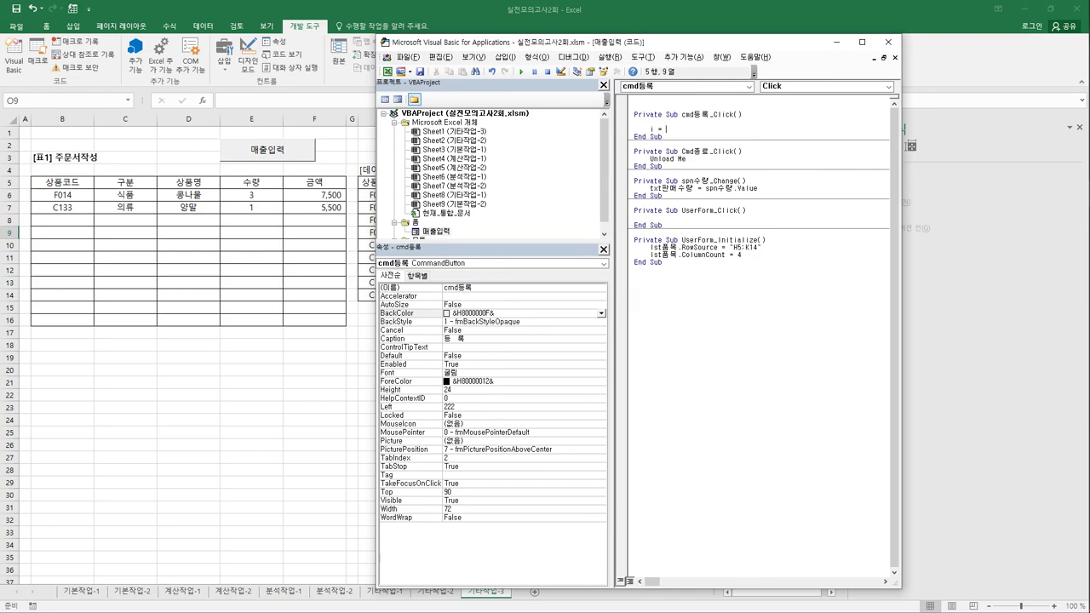
key(BackSpace)
text(range(")
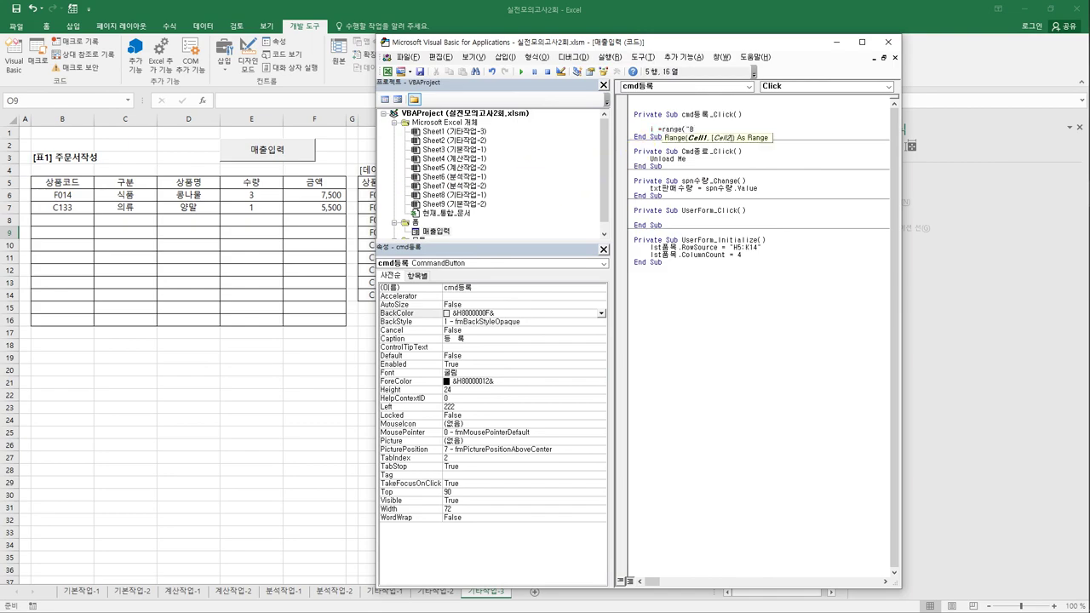
text(B5").cu)
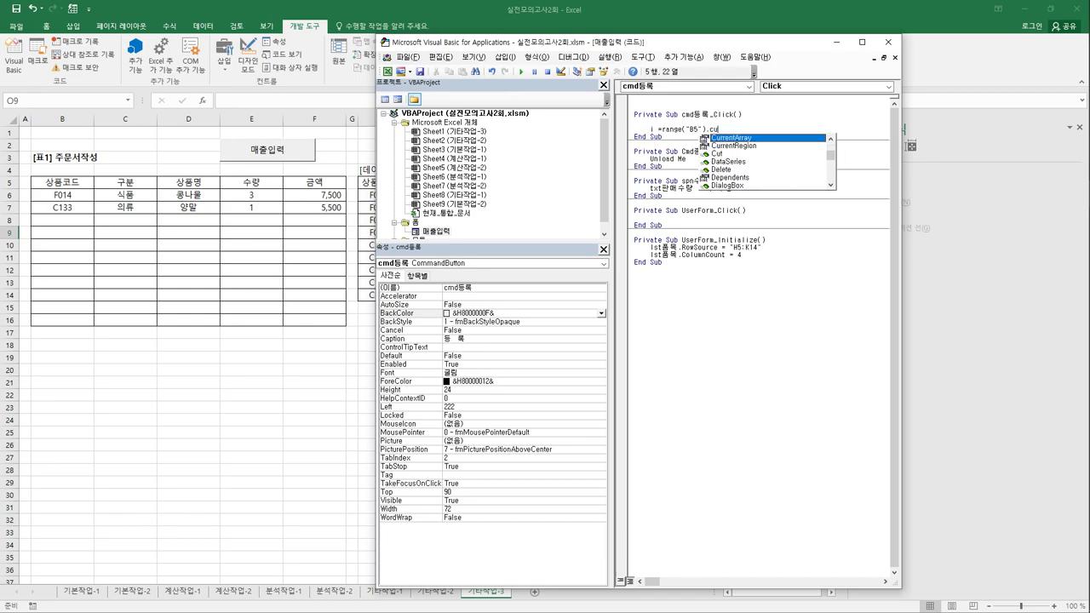
key(Down)
key(Tab)
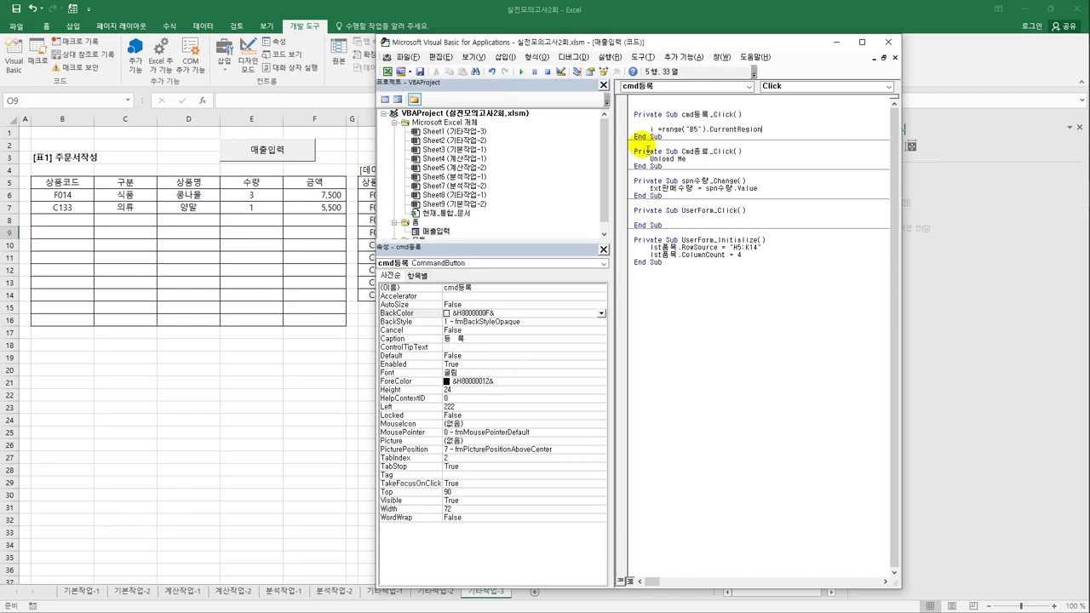
text(.rows)
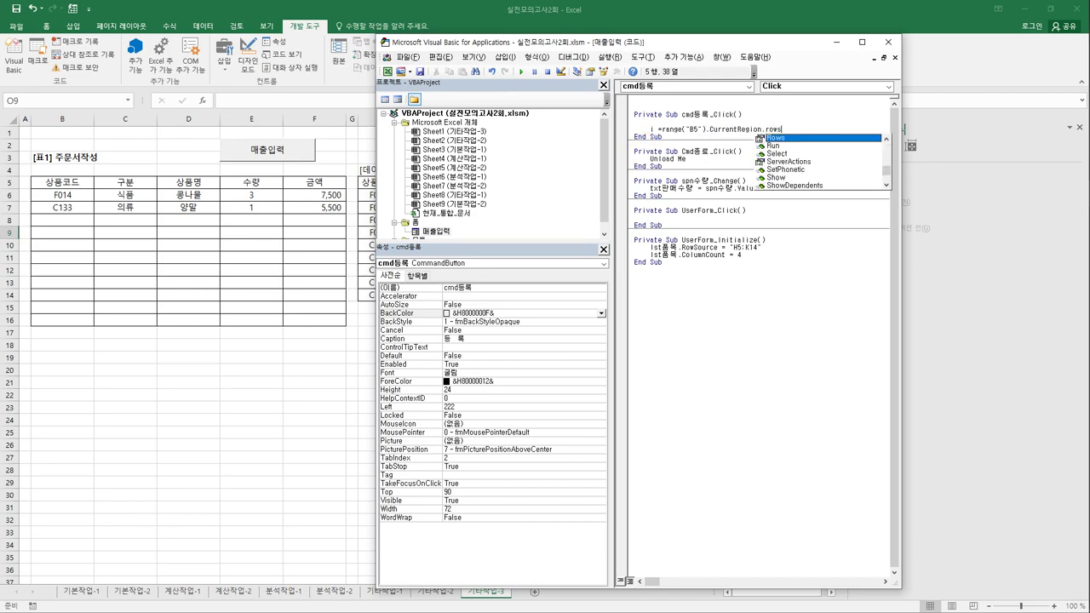
text(.)
text(coun)
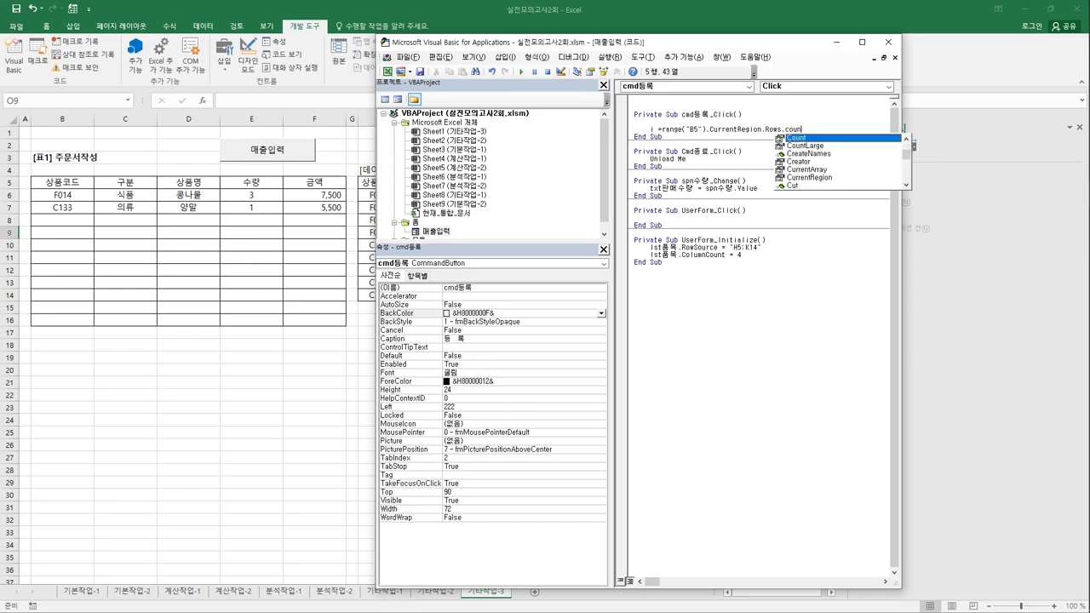
key(Tab)
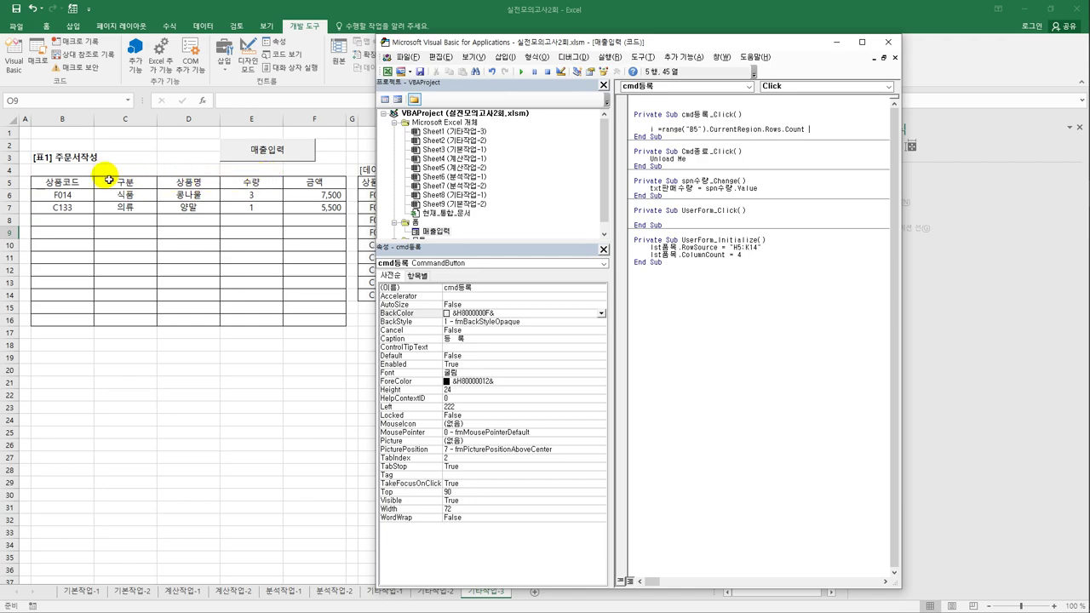
- Examine the filled range B5:F7 of the order table and the first empty row at B8 to work out the row offset
click(60, 186)
drag(61, 186, 322, 208)
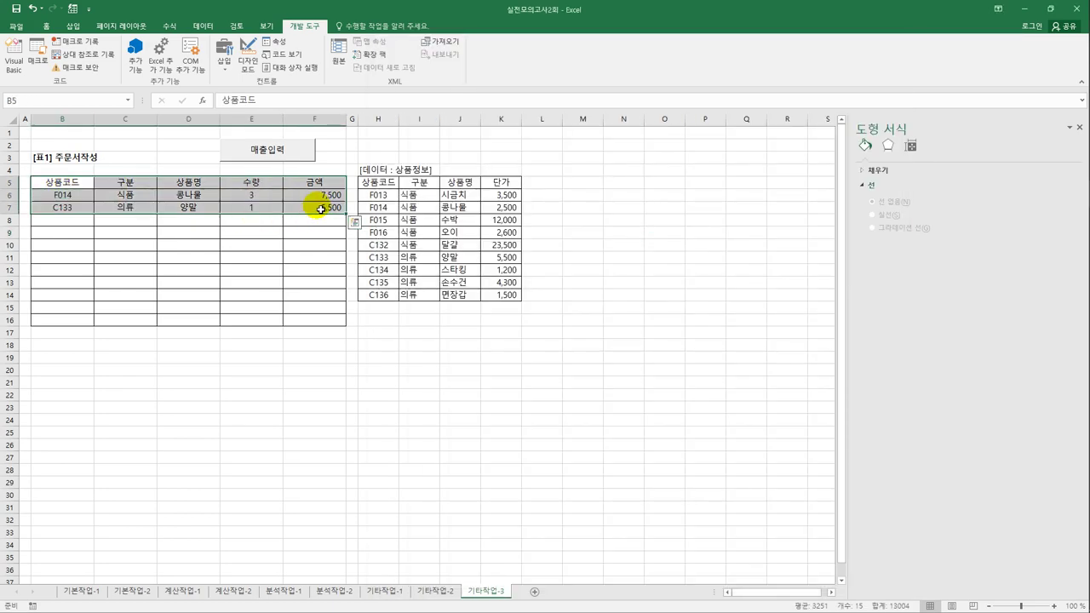
drag(83, 182, 309, 214)
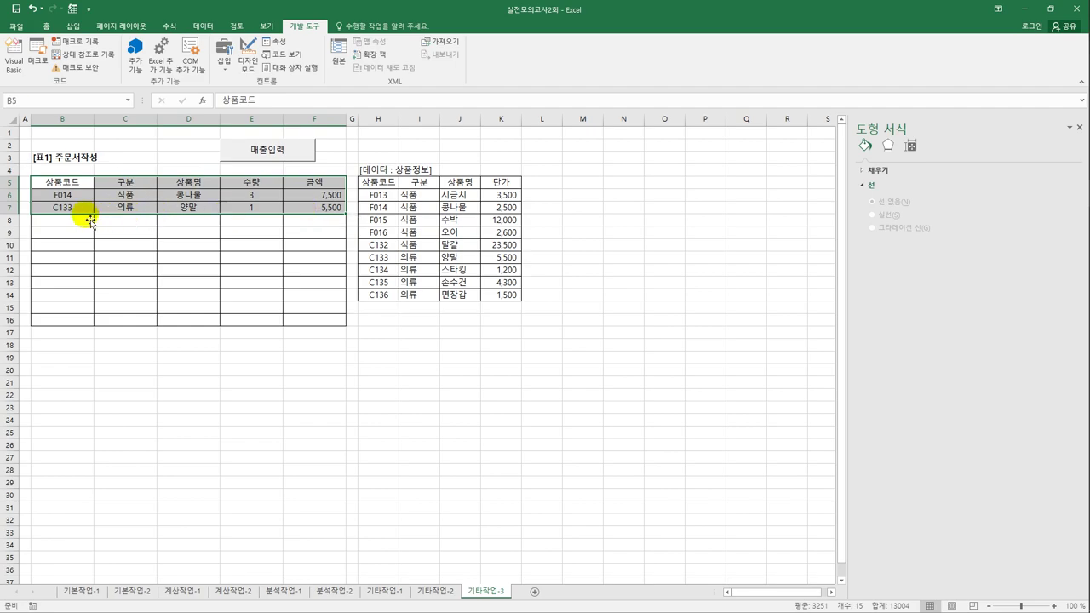
click(65, 223)
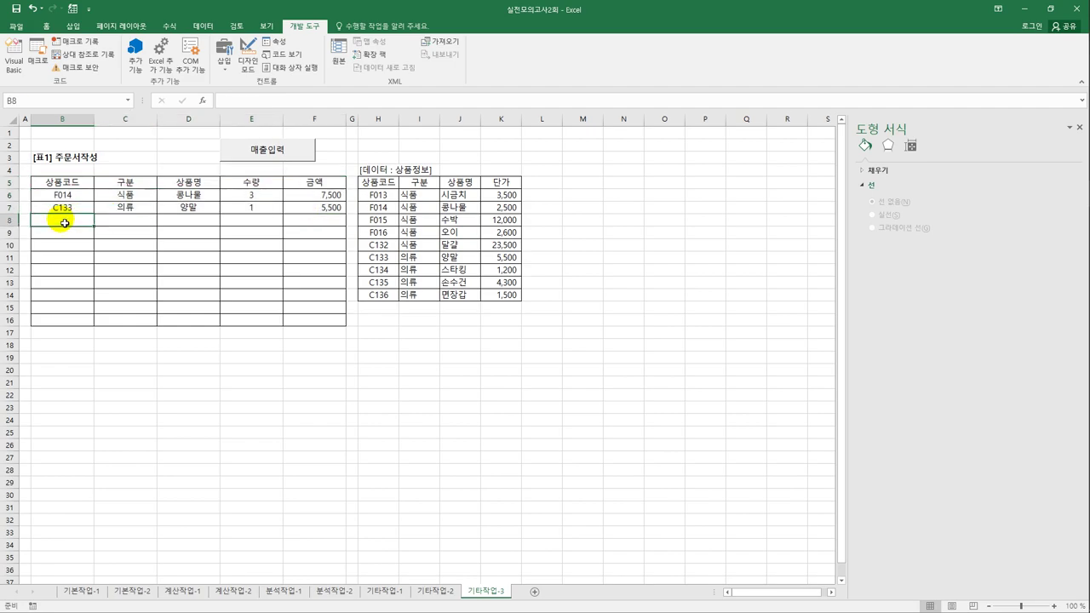
drag(64, 182, 328, 213)
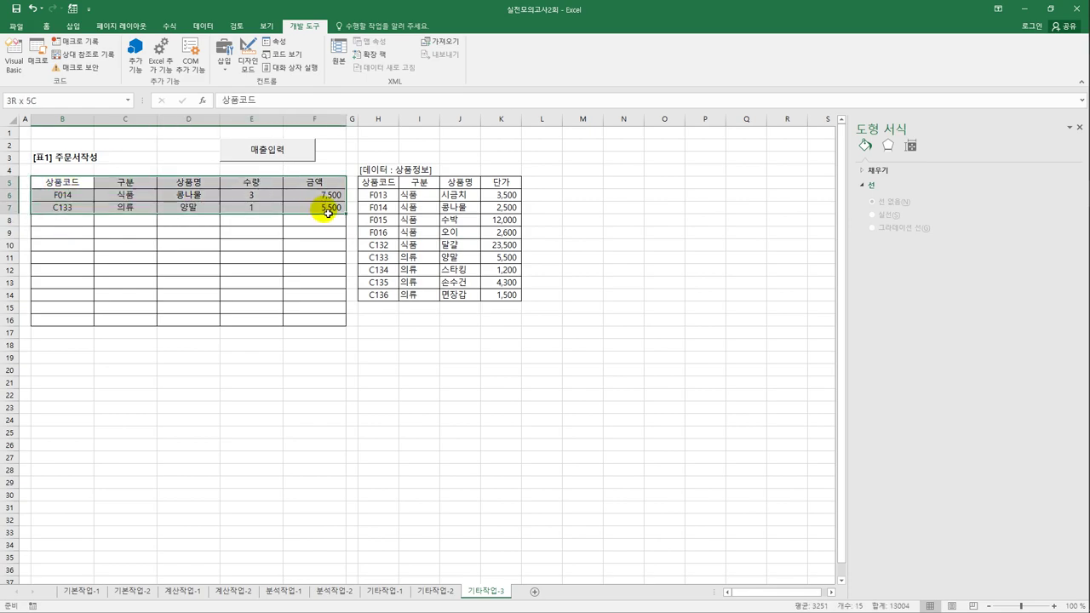
click(56, 223)
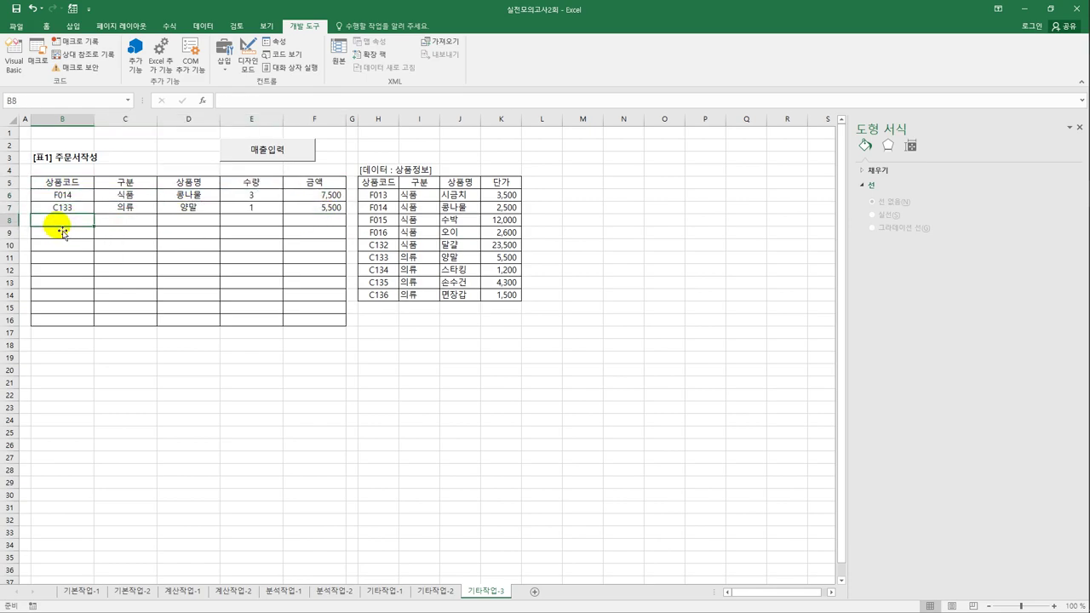
- Append + 5 to the row calculation for i in cmd등록_Click
click(15, 64)
click(818, 135)
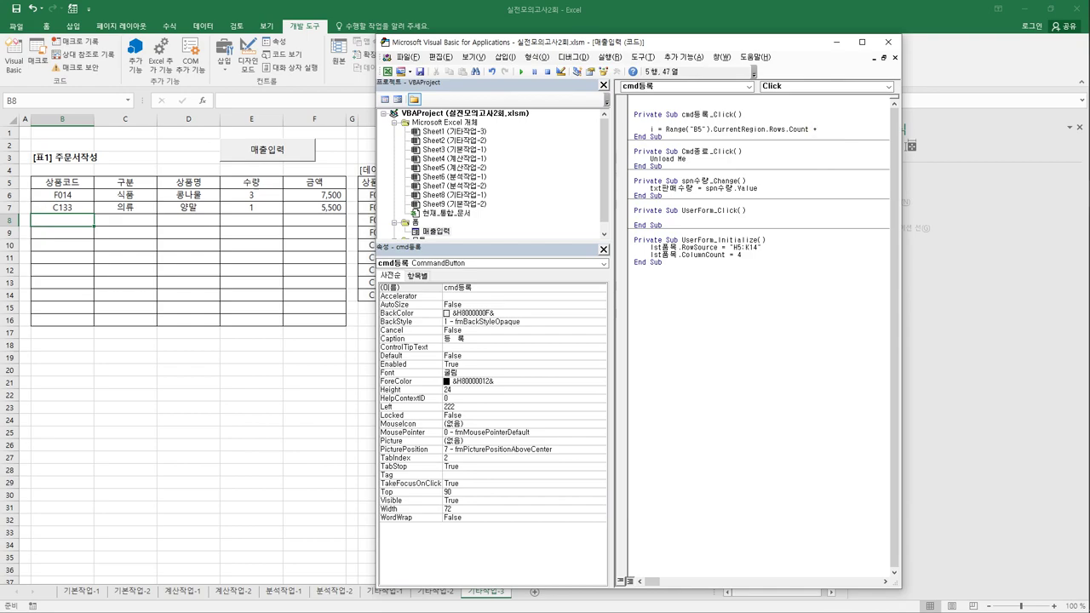
text(+ 5)
key(Return)
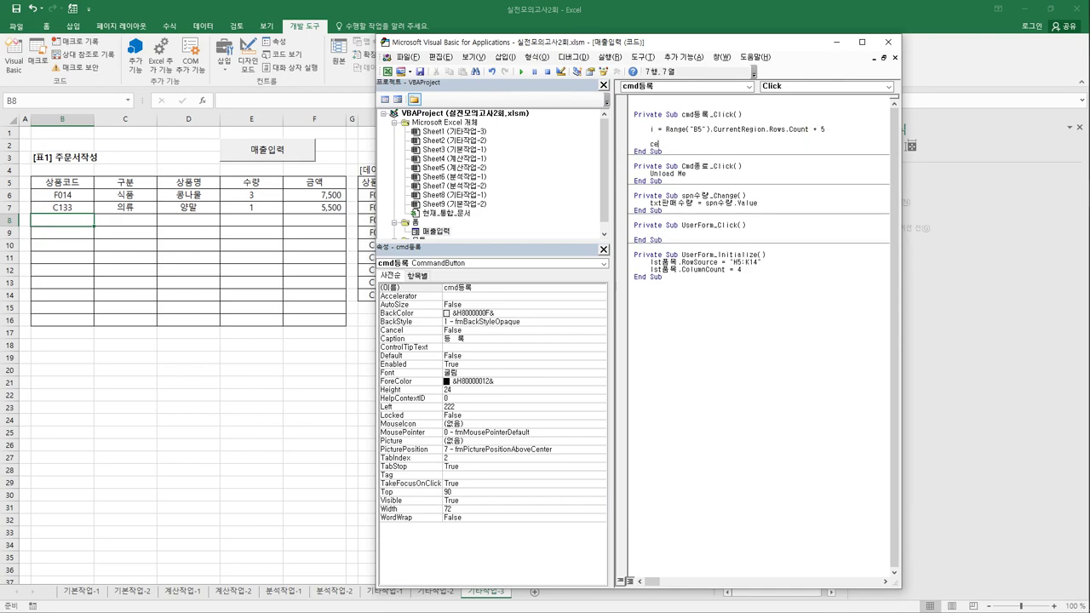
- Add the line Cells(i, 2) = lst품목 below the row calculation
text(cells(i,)
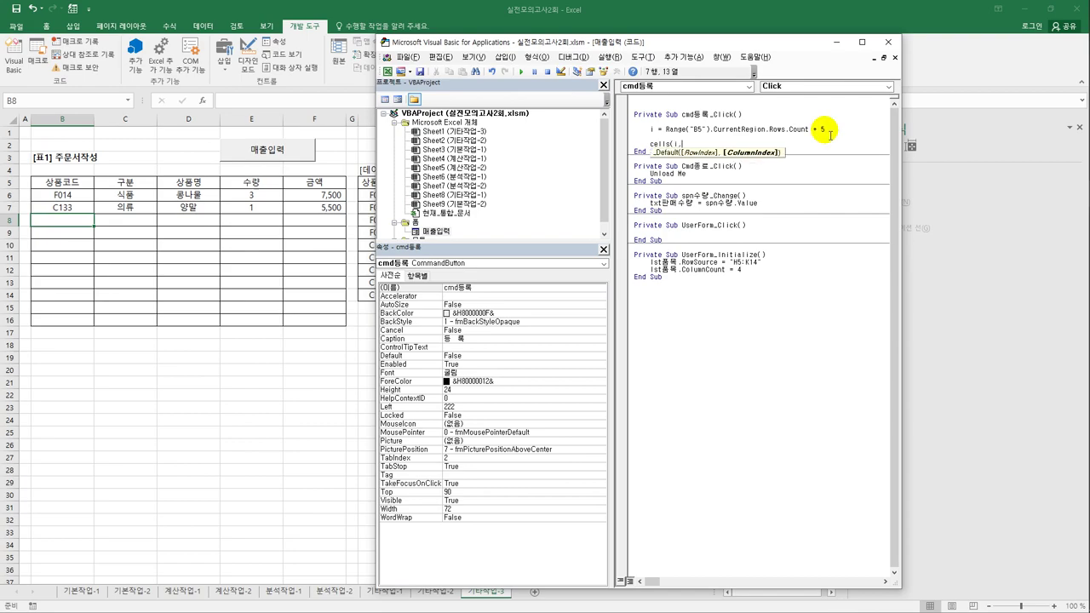
text(2))
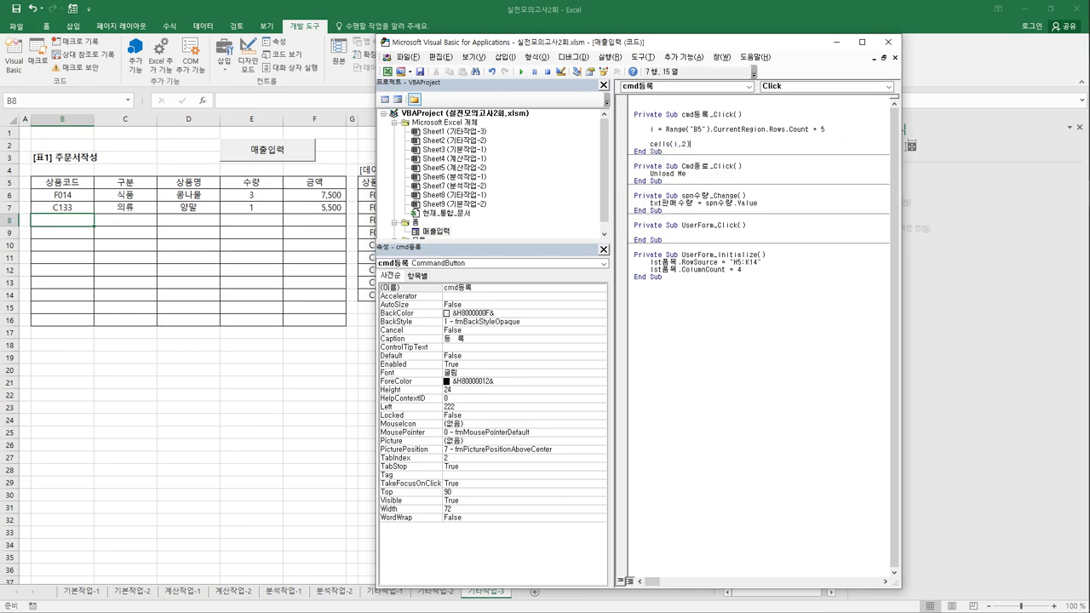
text( = lst)
text(등ㄹ)
key(Return)
key(Return)
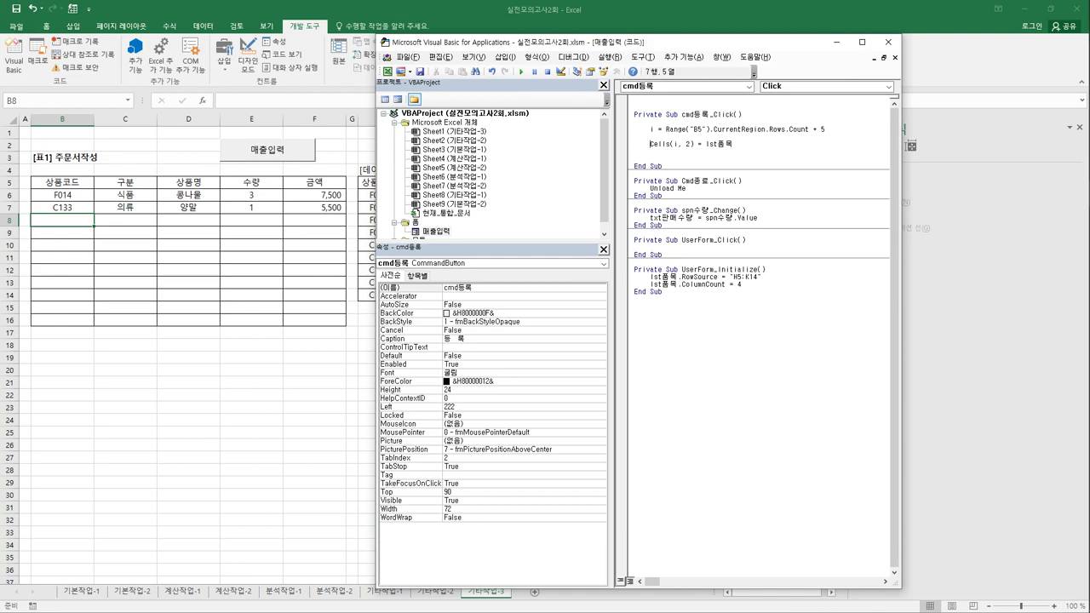
- Duplicate the Cells(i, 2) line below itself and change the copy's column index to 3
key(Up)
key(shift+End)
key(ctrl+c)
key(Down)
key(ctrl+v)
key(Return)
key(Up)
key(shift+End)
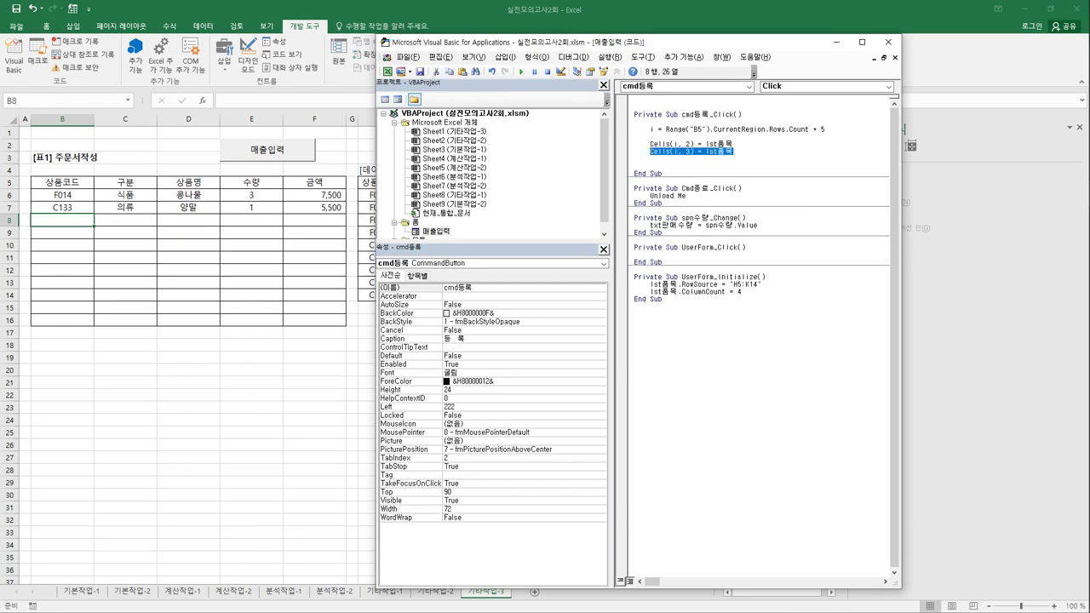
- Copy the Cells(i, 3) = lst품목 line and paste three more copies below it
key(ctrl+c)
key(Down)
key(ctrl+v)
key(Return)
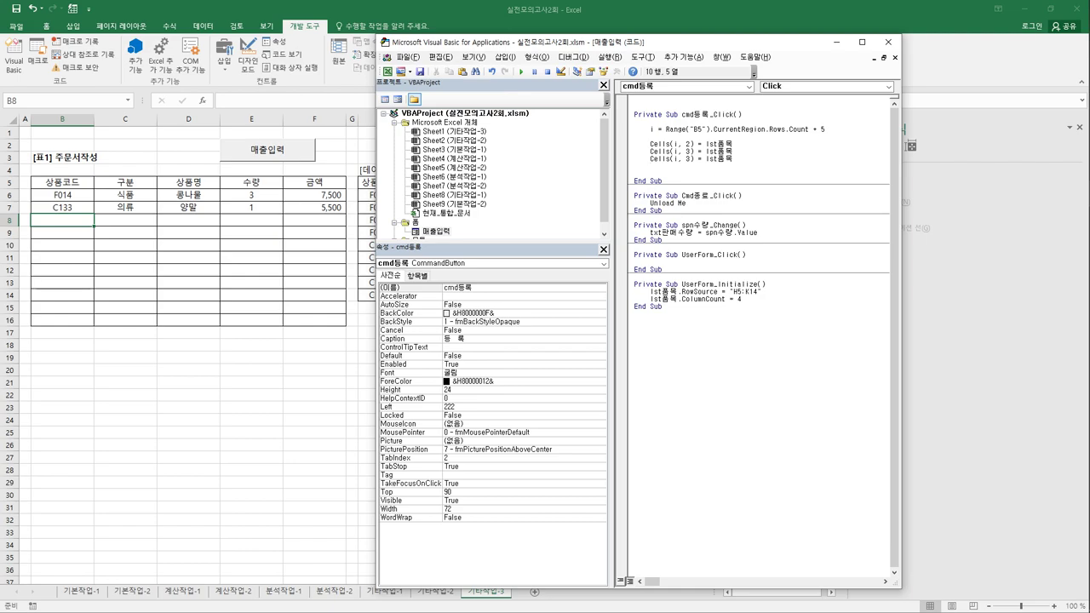
key(ctrl+v)
key(Return)
key(ctrl+v)
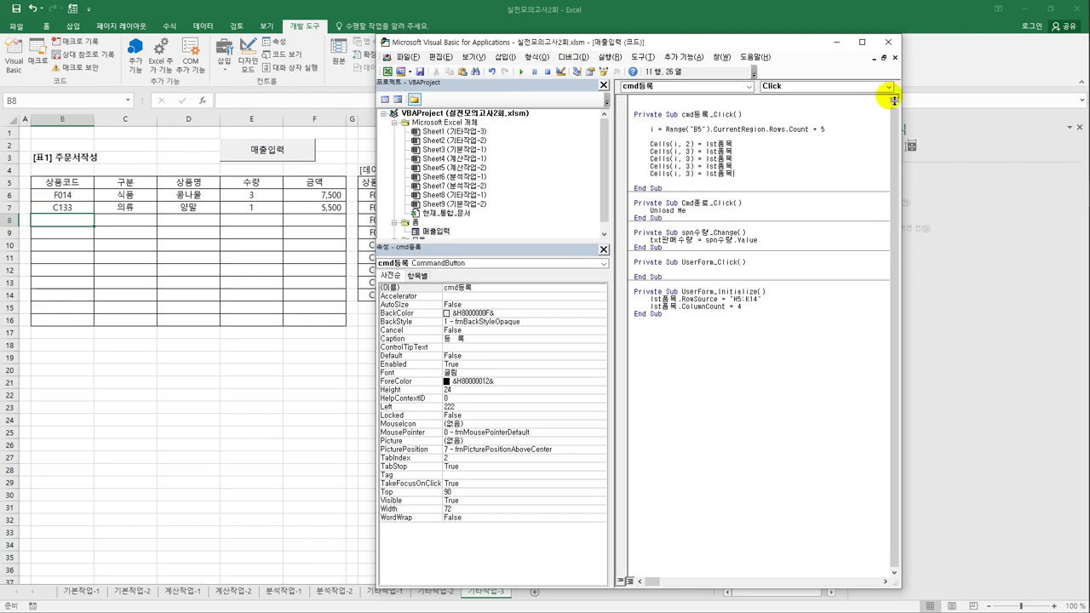
- Set the column indexes of the last three duplicated Cells lines to 4, 5 and 6
double_click(689, 160)
text(4)
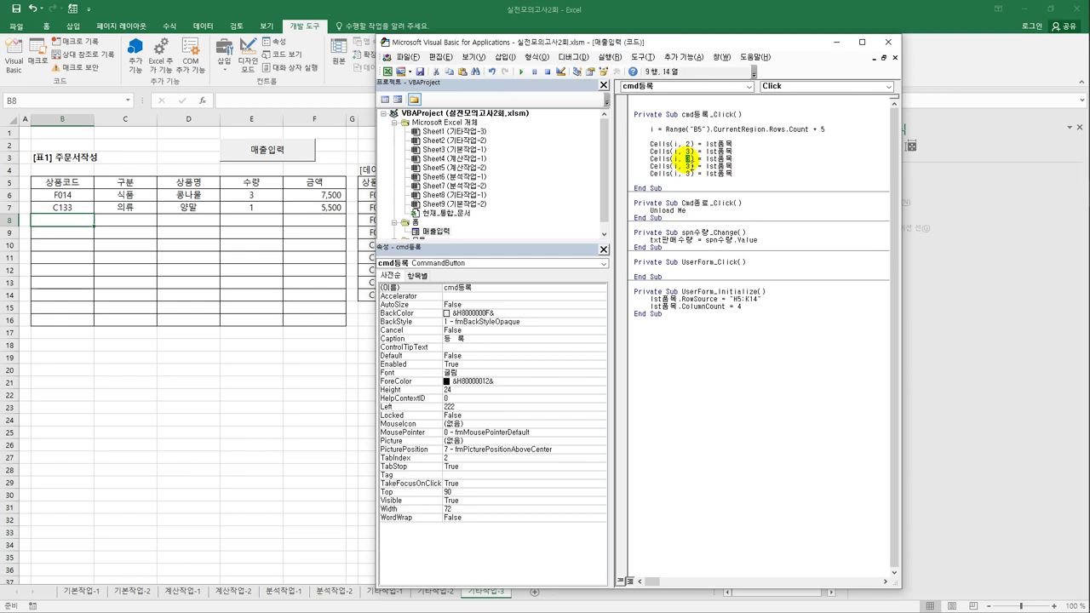
double_click(689, 166)
text(5)
key(shift+Right)
double_click(689, 173)
text(6)
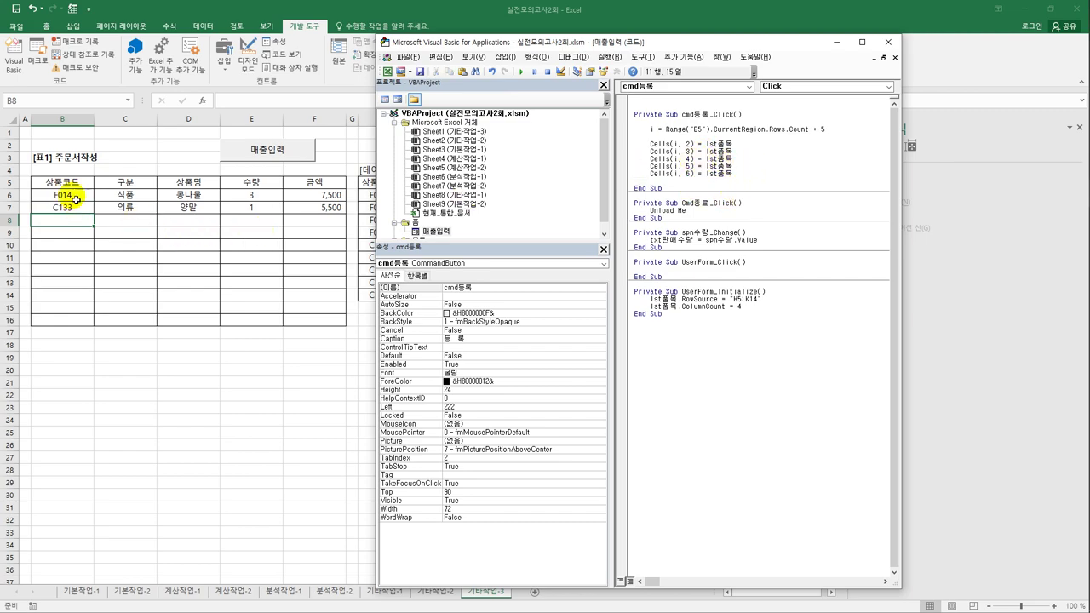
- Add the line iRow = lst품목.ListIndex + 5 between the row calculation and the Cells lines
click(681, 136)
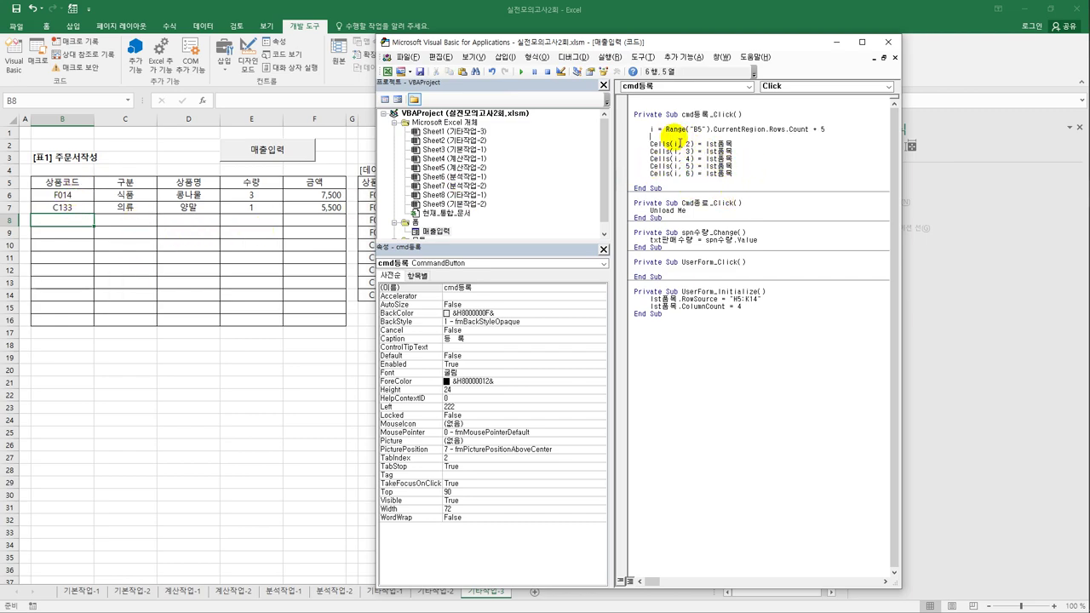
key(Return)
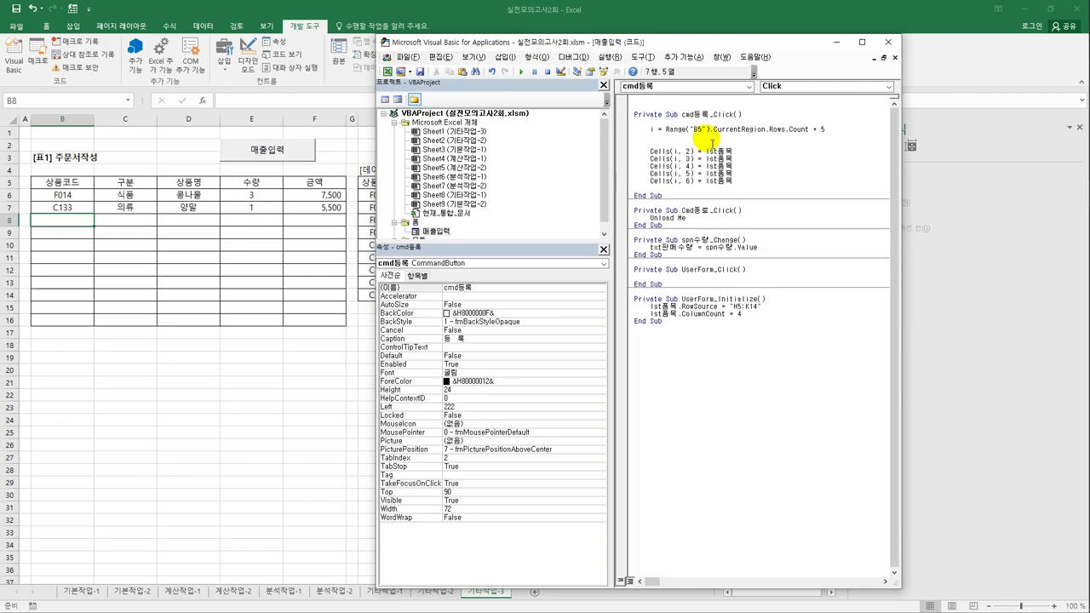
drag(526, 42, 566, 34)
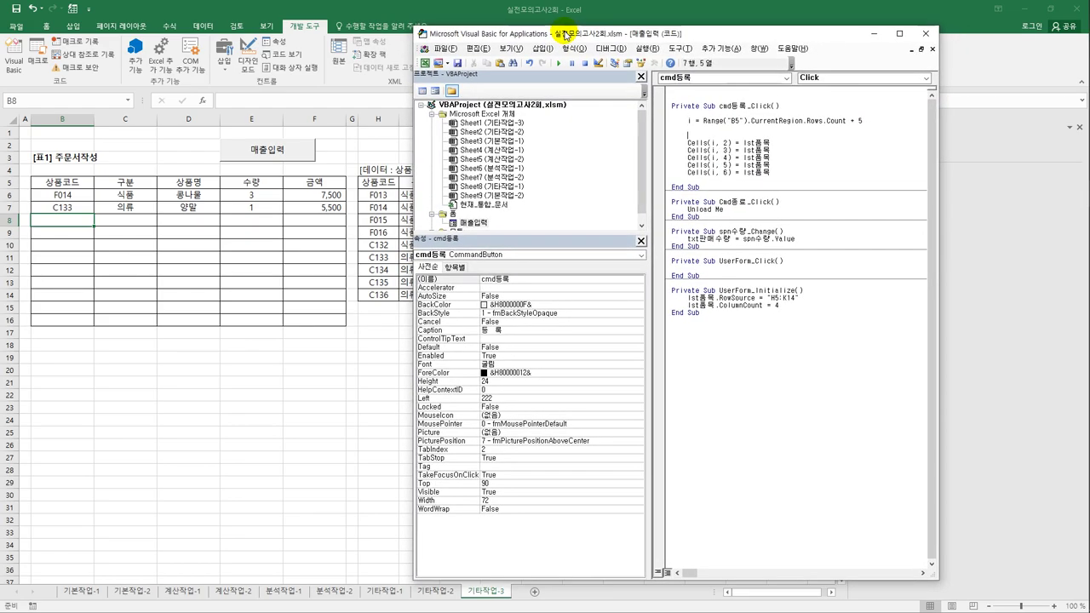
text(iRow)
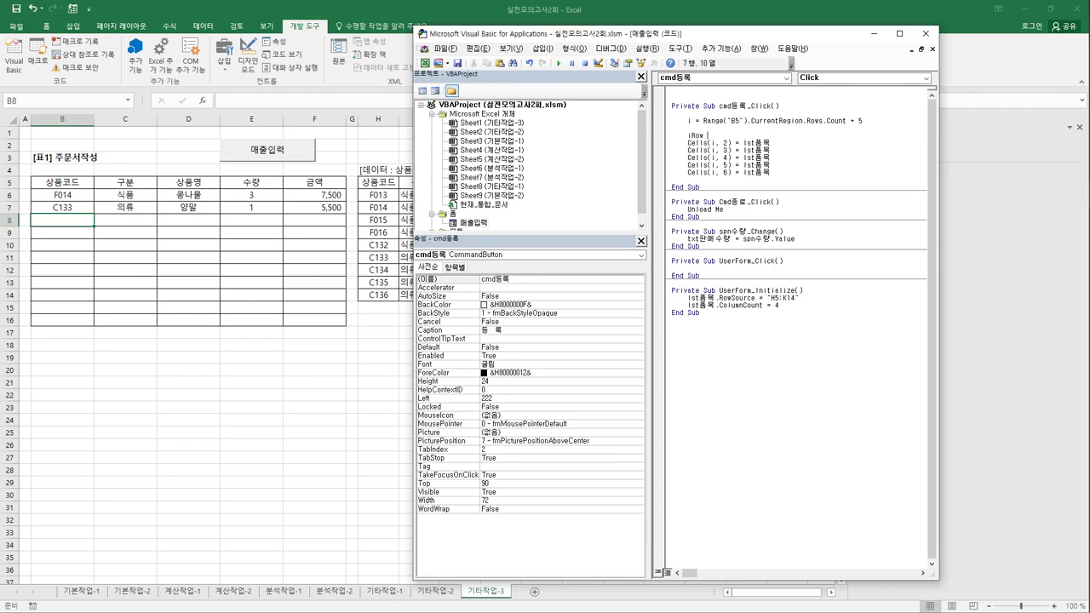
text( = lst품목.)
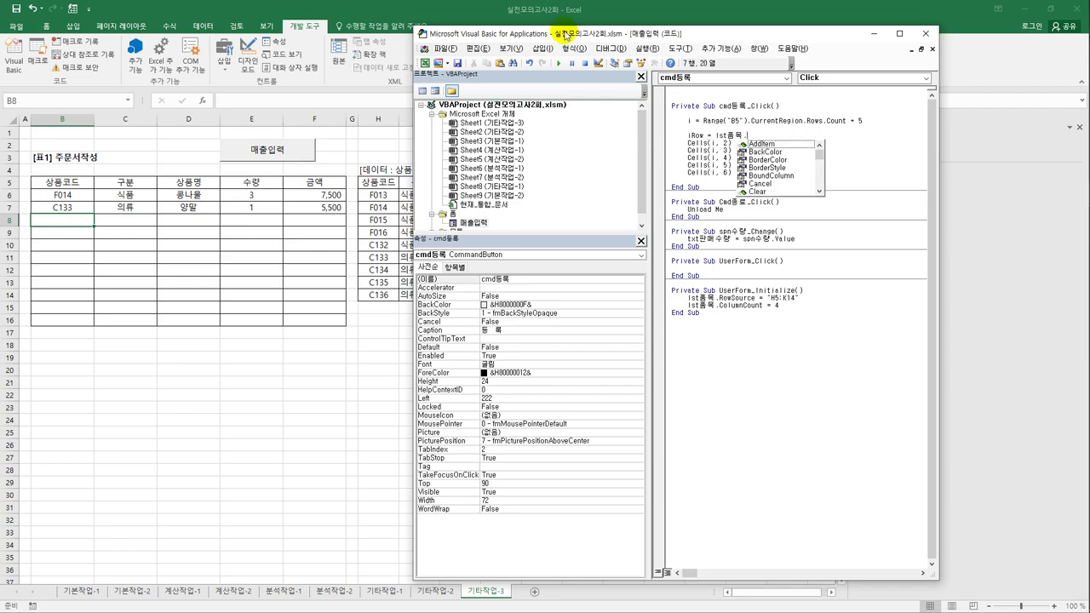
text(ㅣ)
key(BackSpace)
text(listin)
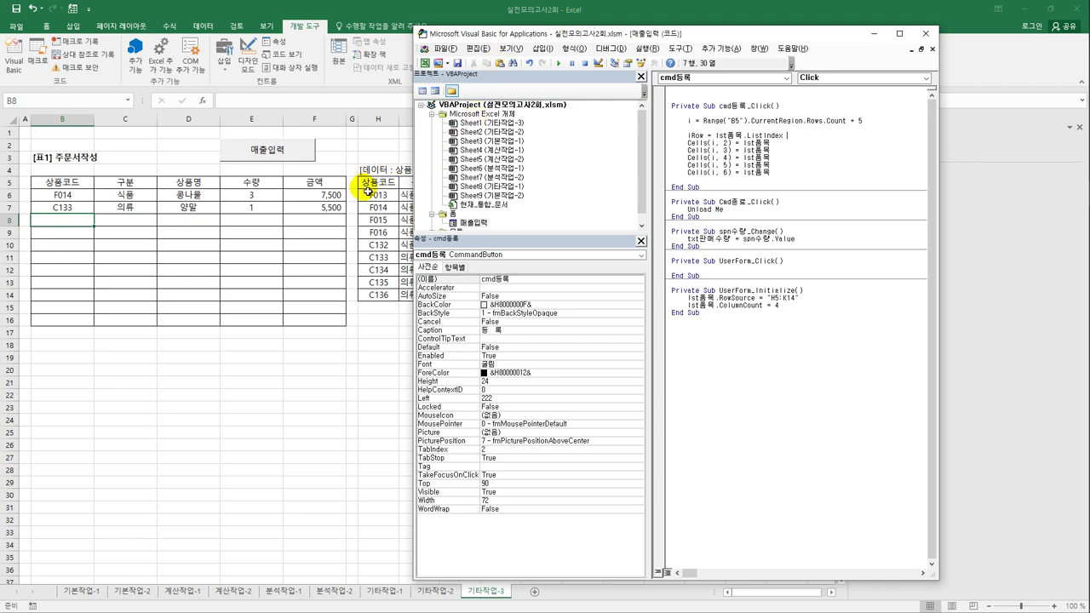
text(+5)
key(Return)
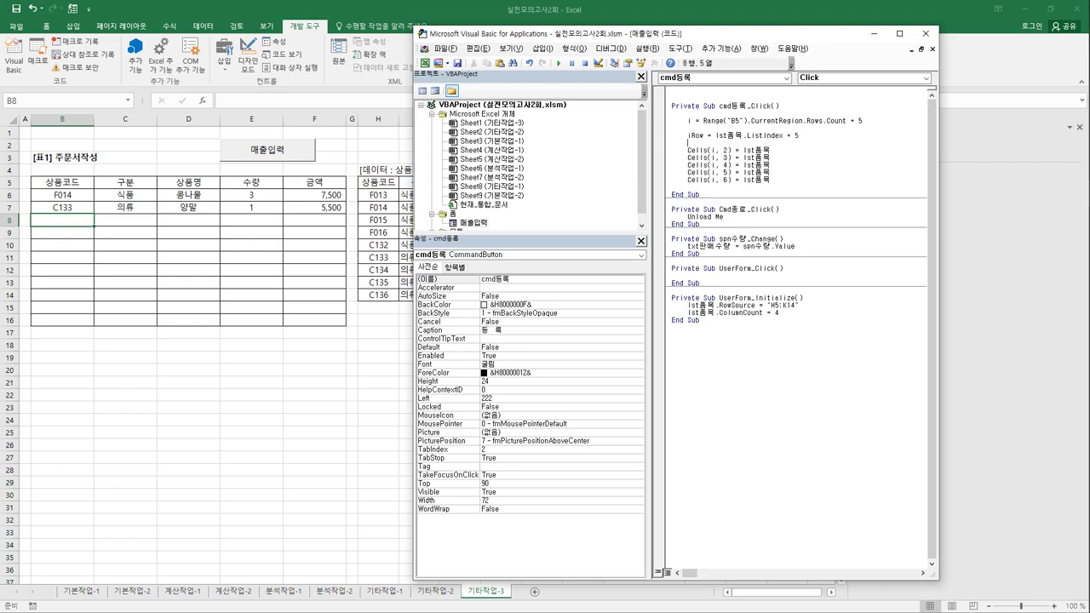
- Replace lst품목 in the Cells(i, 2) line with Cells(iRow, 8)
key(Down)
key(Down)
key(Up)
key(End)
click(747, 151)
text(cells(iR)
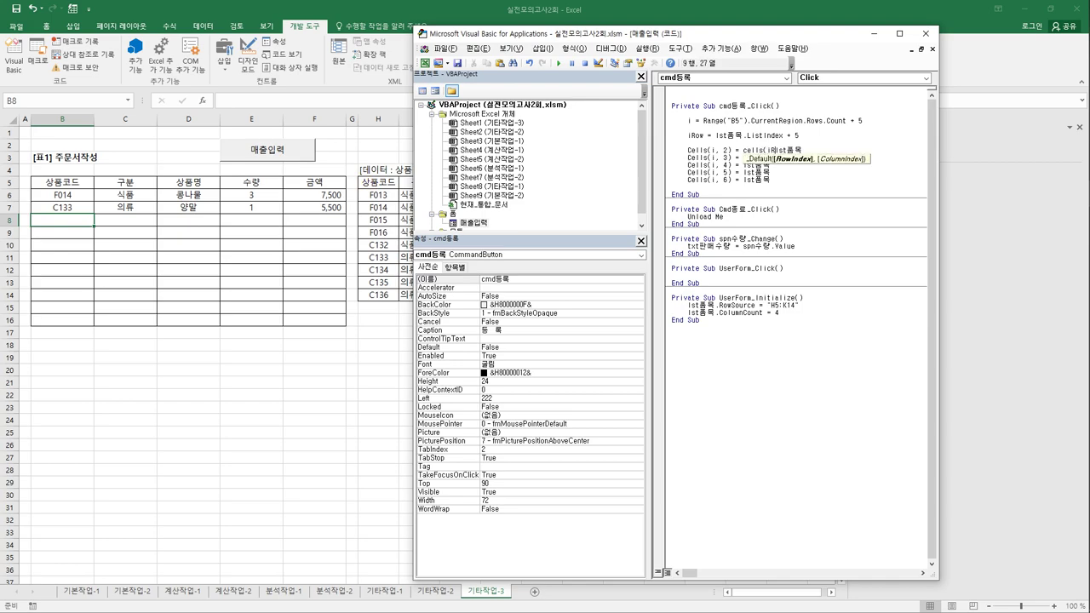
text(ow,)
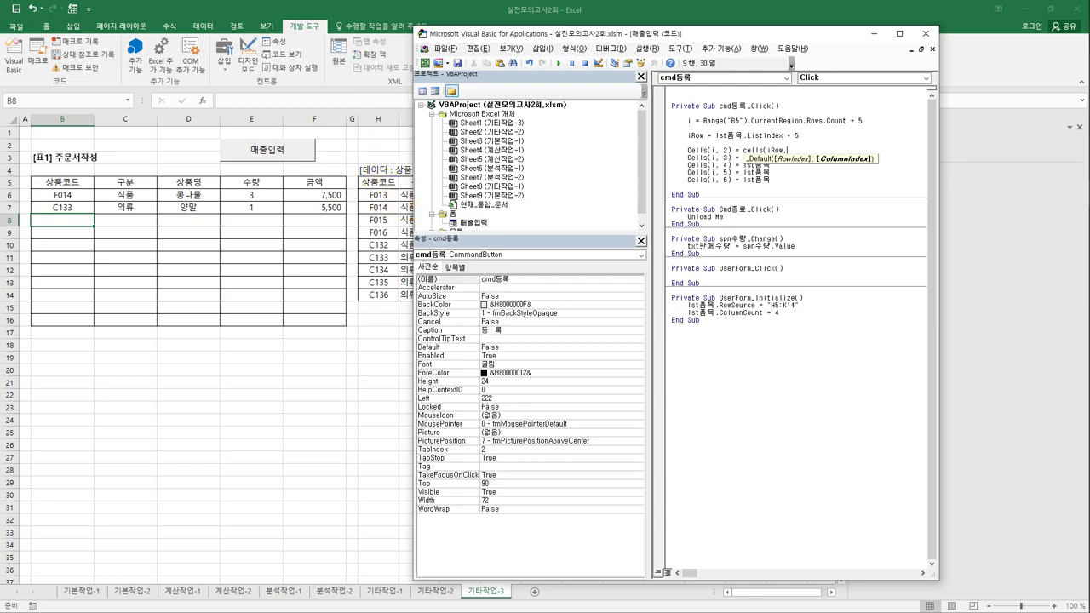
text(8))
- Copy the Cells(iRow, 8) expression over lst품목 in the Cells(i, 3) line, with column index 9
key(shift+Left)
key(shift+Left)
key(shift+Left)
key(shift+Left)
key(shift+Left)
key(shift+Left)
key(shift+Left)
key(shift+Left)
key(shift+Left)
key(shift+Left)
key(shift+Left)
key(shift+Left)
key(shift+Left)
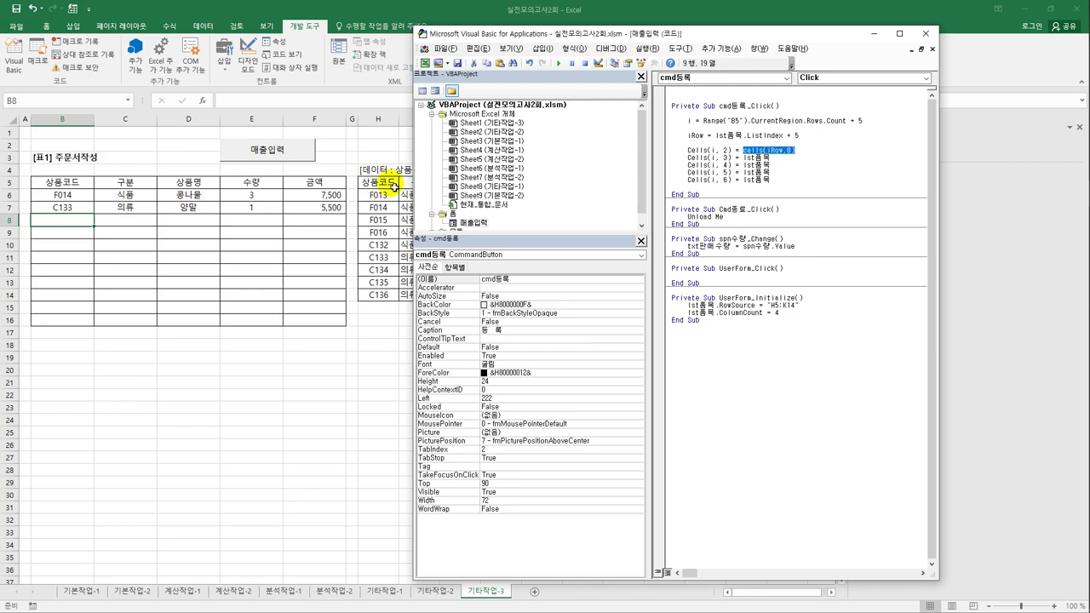
key(Down)
key(shift+End)
key(ctrl+v)
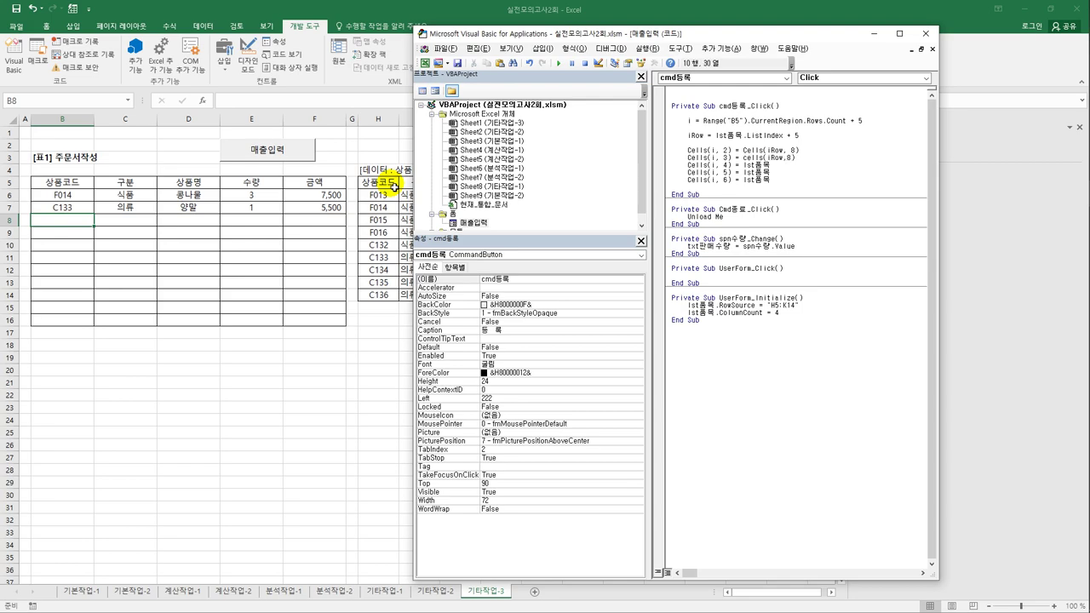
- Replace lst품목 in the Cells(i, 4) line with Cells(iRow, 10)
key(Down)
key(shift+Left)
key(shift+Left)
key(shift+Left)
key(shift+Left)
key(shift+Left)
text(cells(iRow,8))
key(shift+Right)
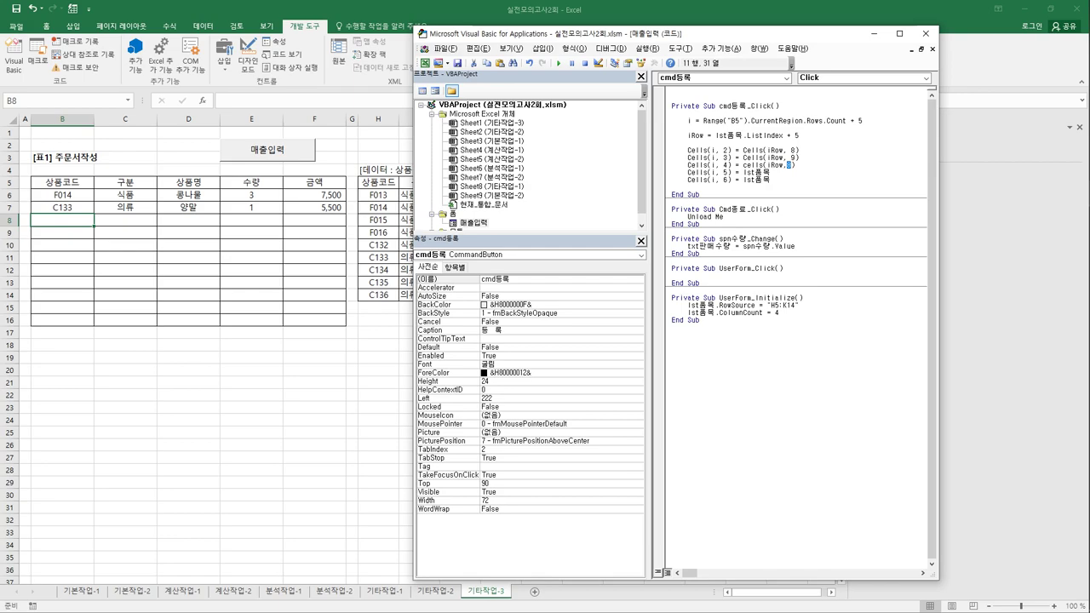
text(10)
- Replace lst품목 in the Cells(i, 5) line with txt판매수량.Value
key(Down)
key(Up)
key(shift+Left)
key(shift+Left)
key(shift+Left)
key(shift+Left)
key(shift+Left)
text(txt판매수량.va)
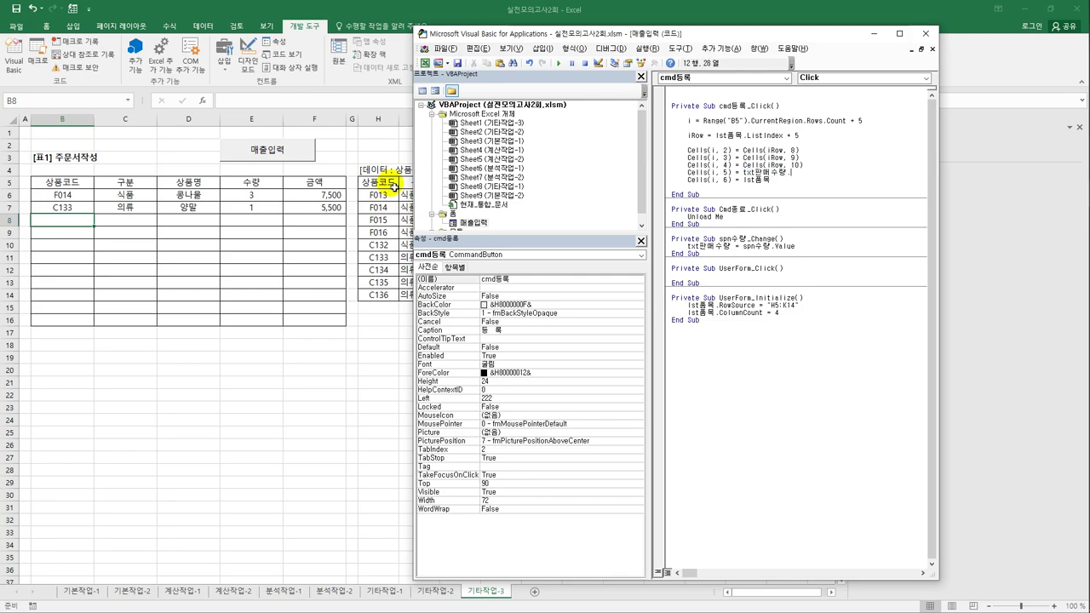
key(Tab)
- Set the Cells(i, 6) line to Cells(iRow, 5) * Cells(iRow, 11) and save the workbook
key(Down)
key(shift+Left)
key(shift+Left)
key(shift+Left)
key(shift+Left)
key(shift+Left)
text(cells(iRow,8)5)
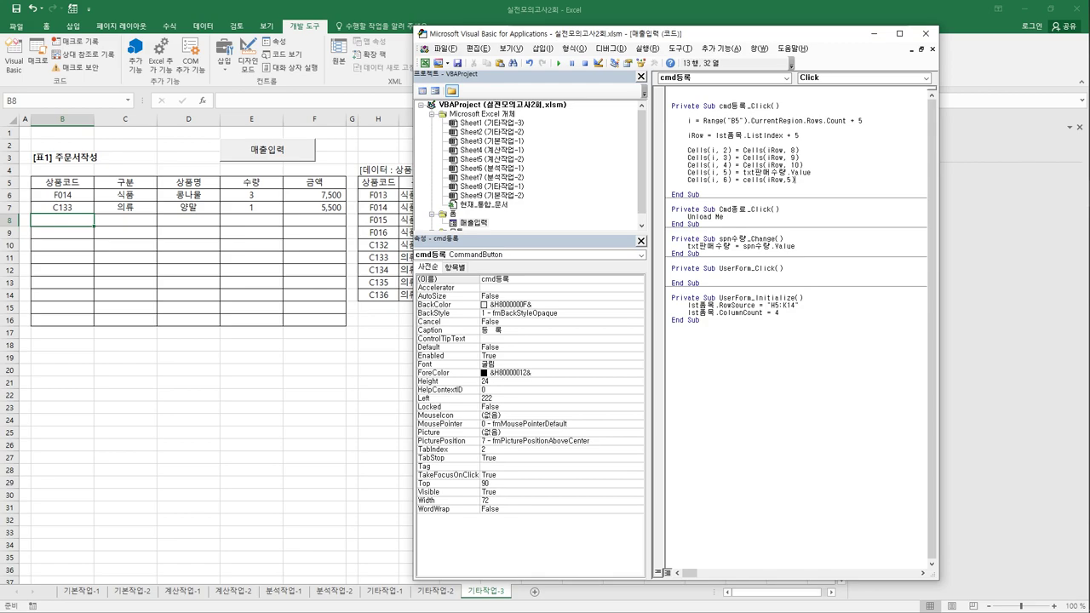
text( * cells()
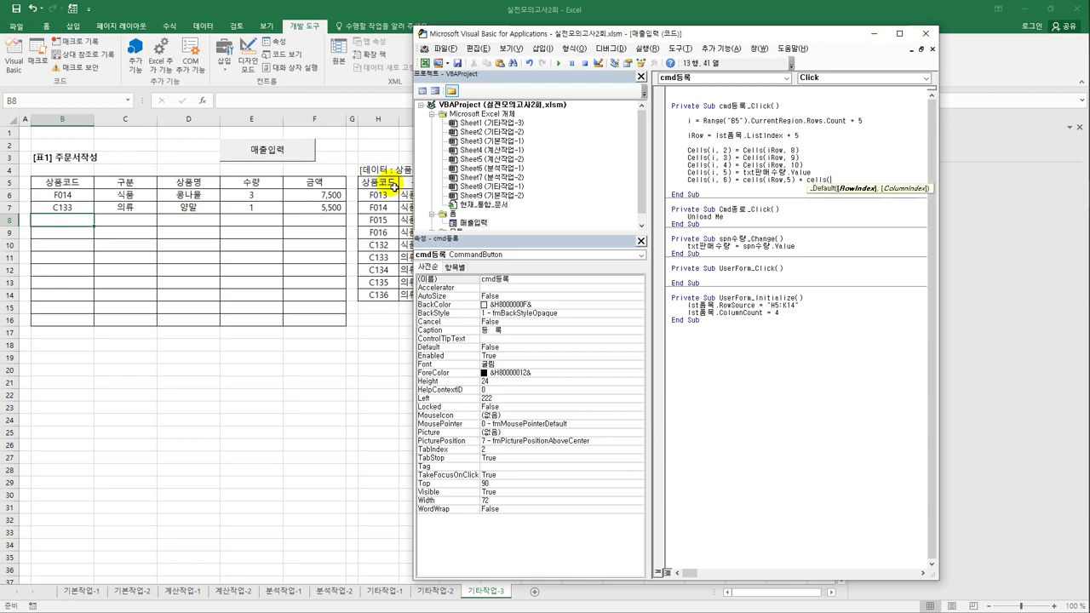
text(iRow, )
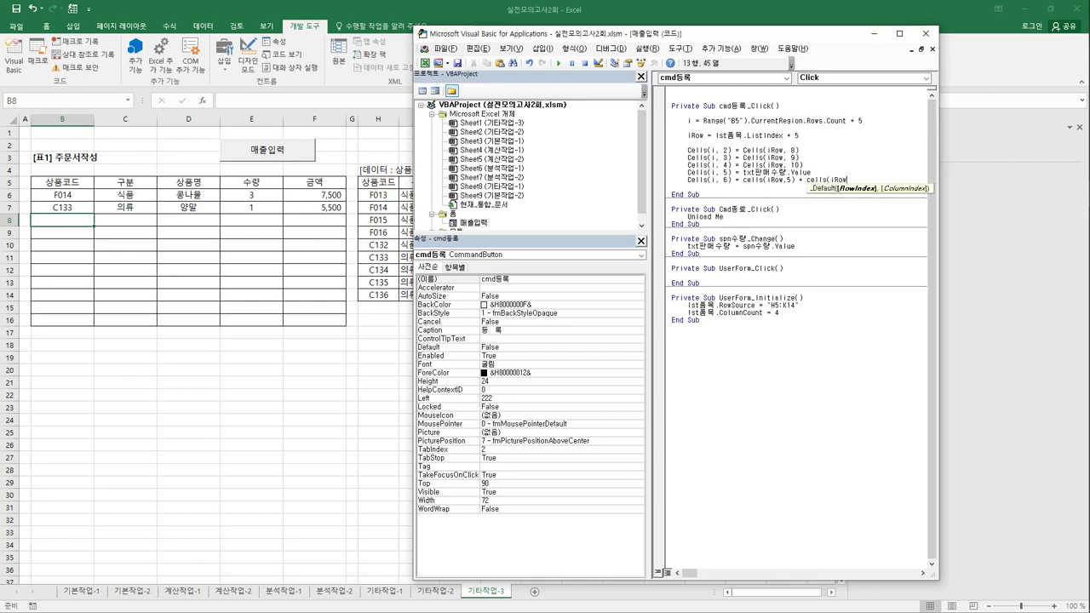
text(11))
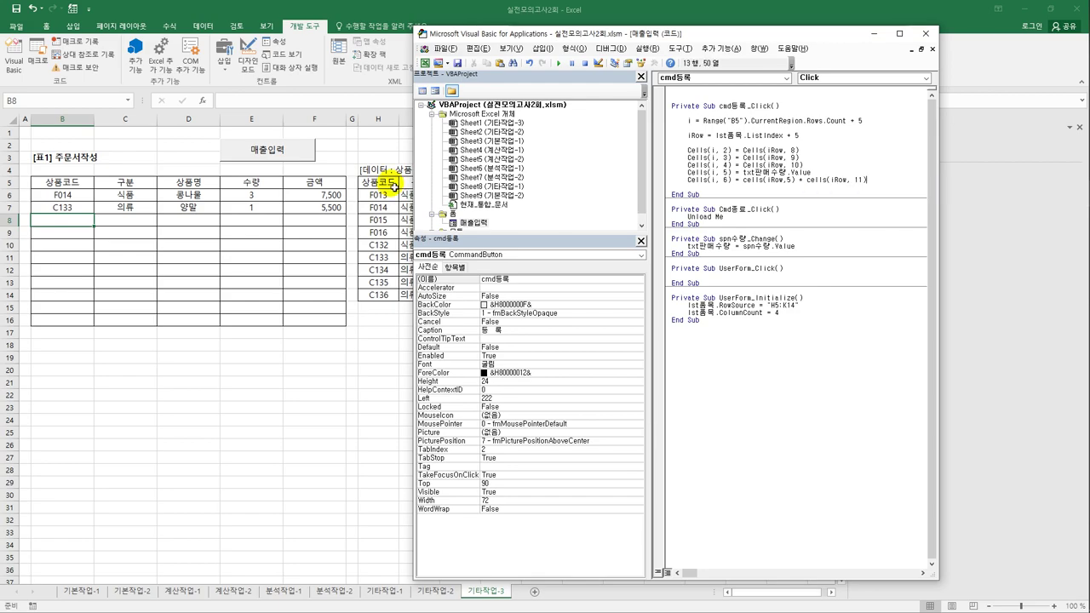
key(ctrl+s)
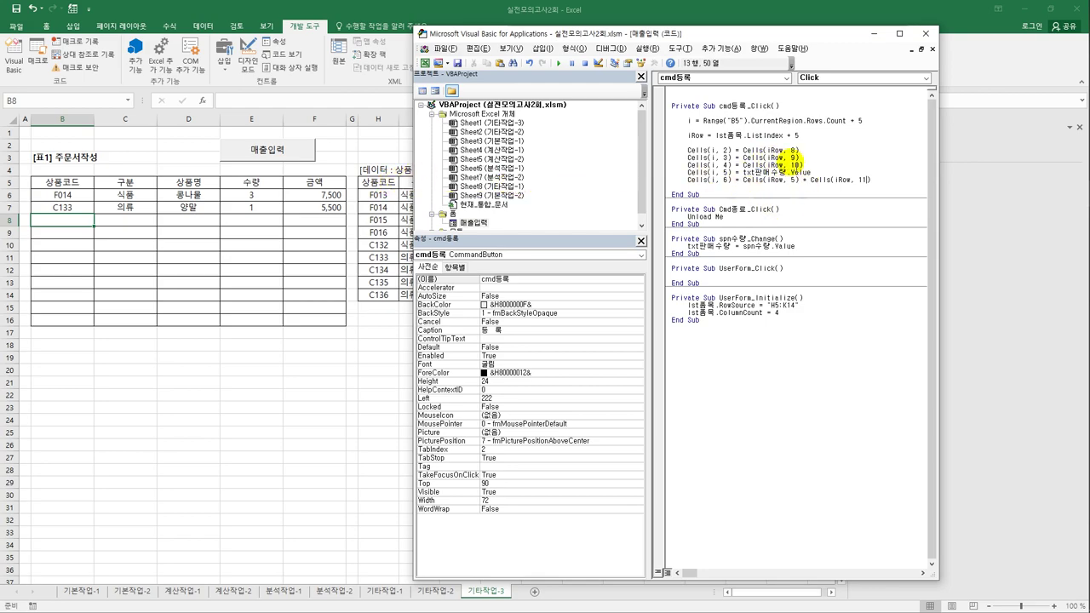
- Test the 매출입력 form from the worksheet by registering product F013 시금치 with quantity 2, and close the form
click(926, 35)
click(589, 257)
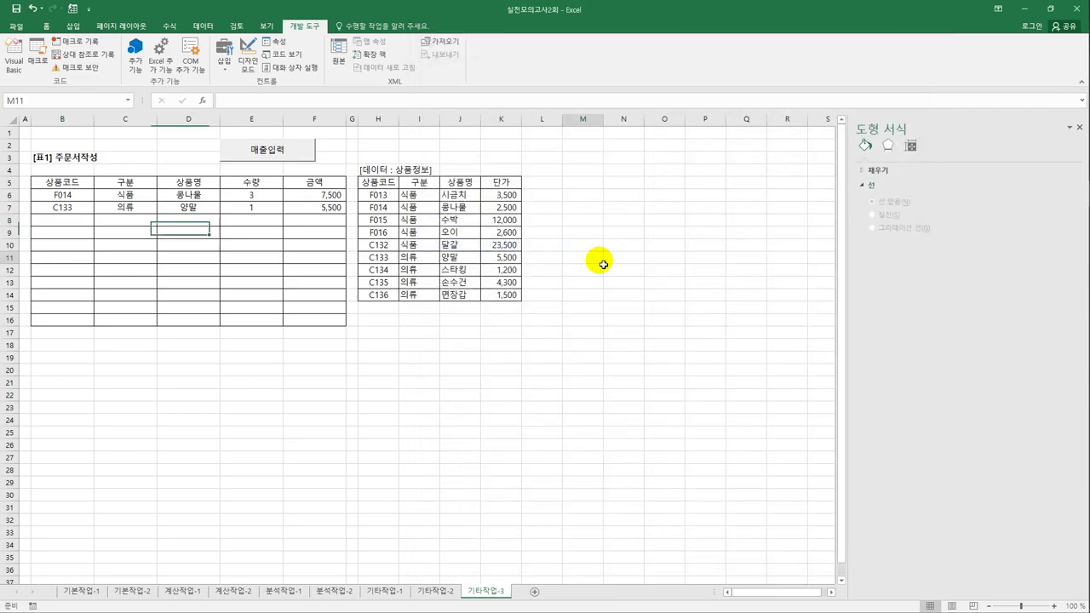
click(277, 158)
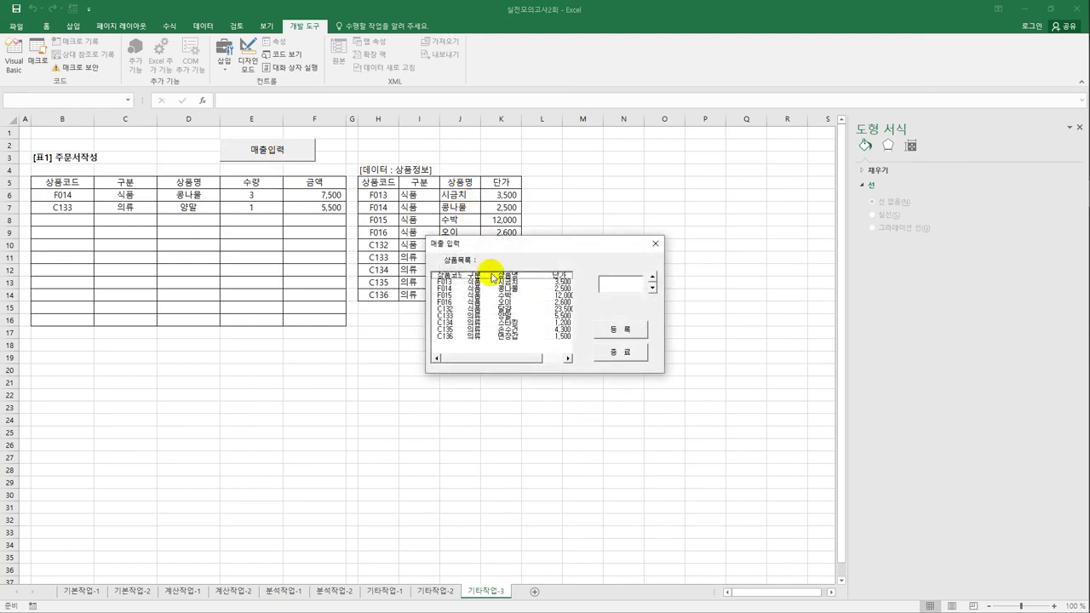
click(491, 283)
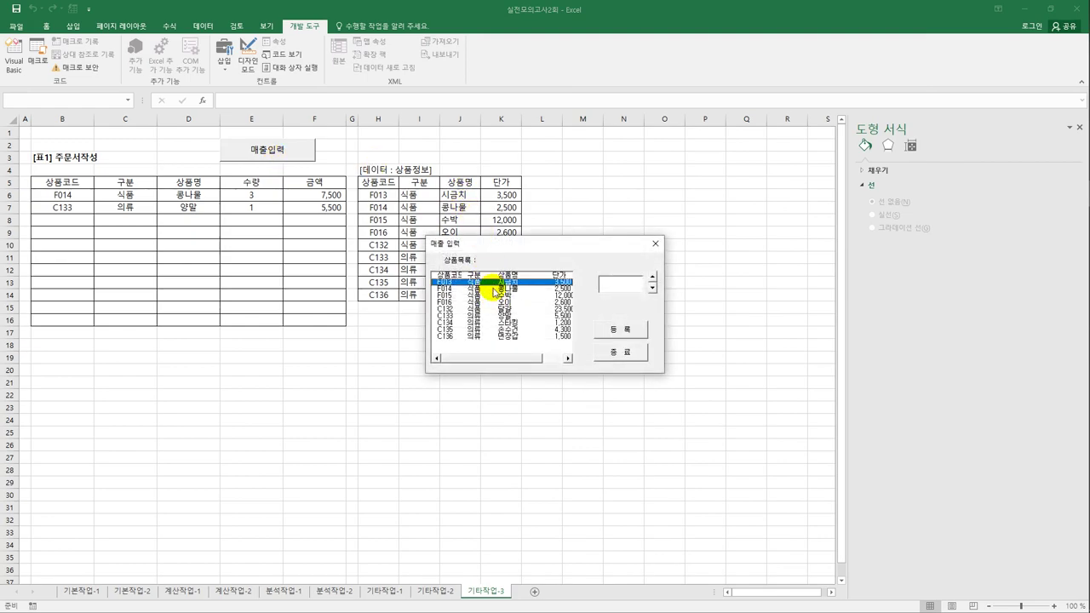
click(652, 277)
click(653, 277)
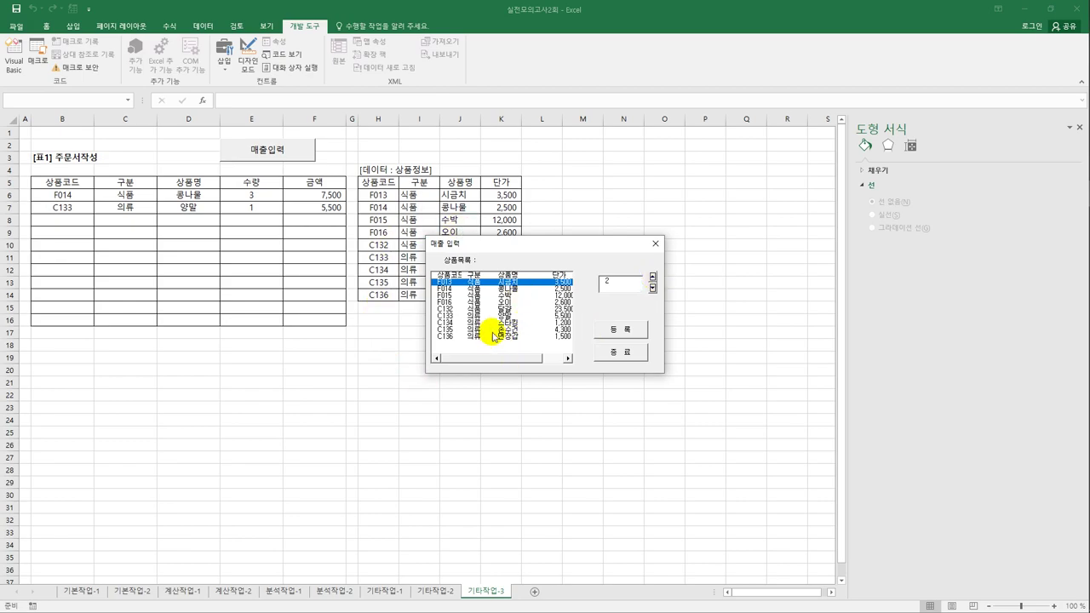
click(626, 333)
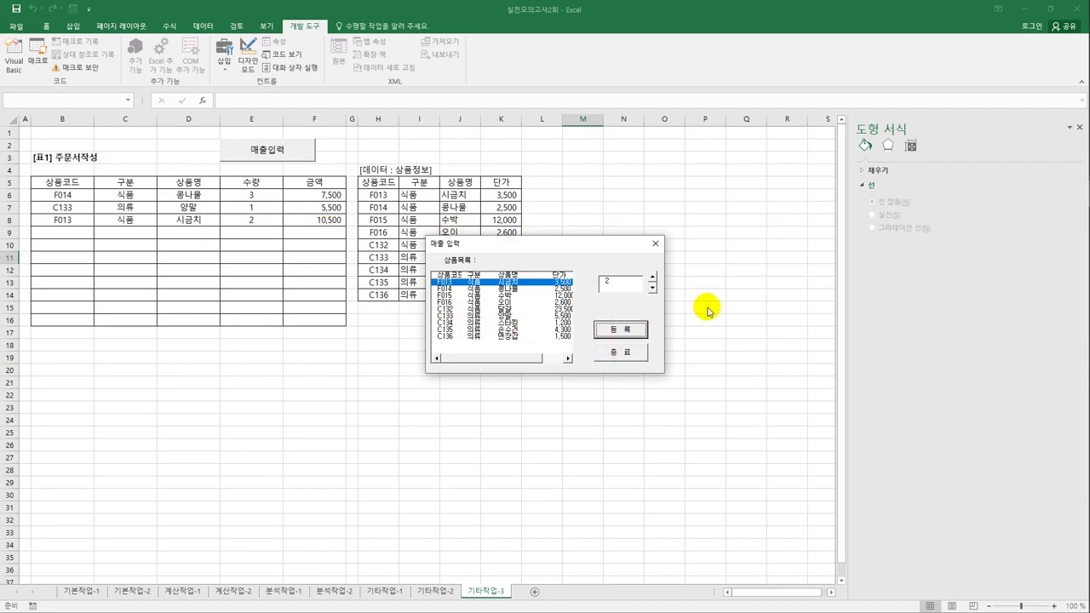
click(621, 351)
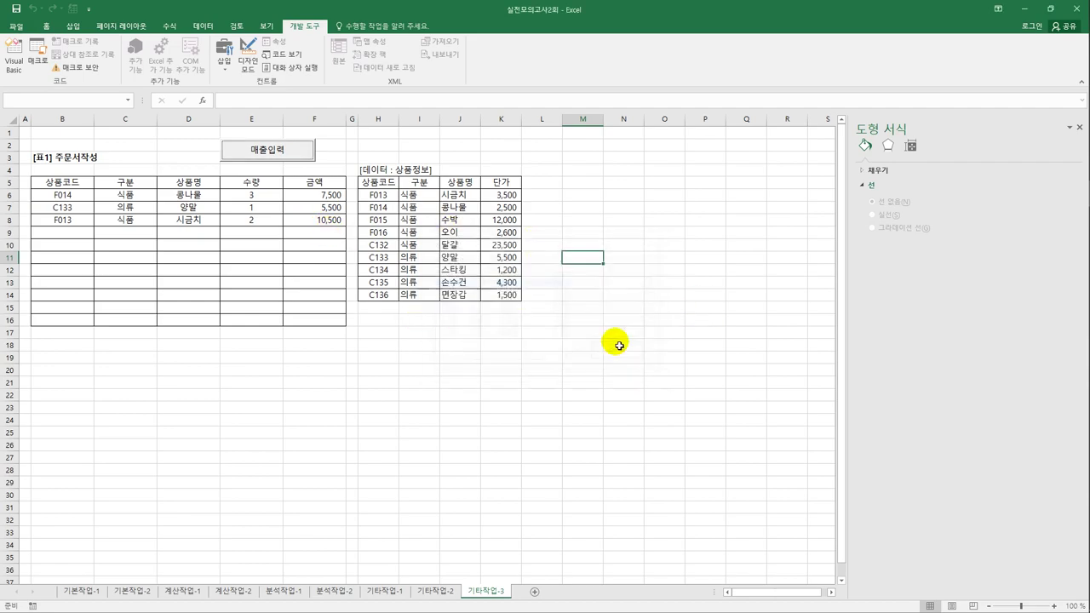
- Reopen the form code and change iRow to i in the Cells(iRow, 5) factor of the amount line
click(28, 68)
click(827, 180)
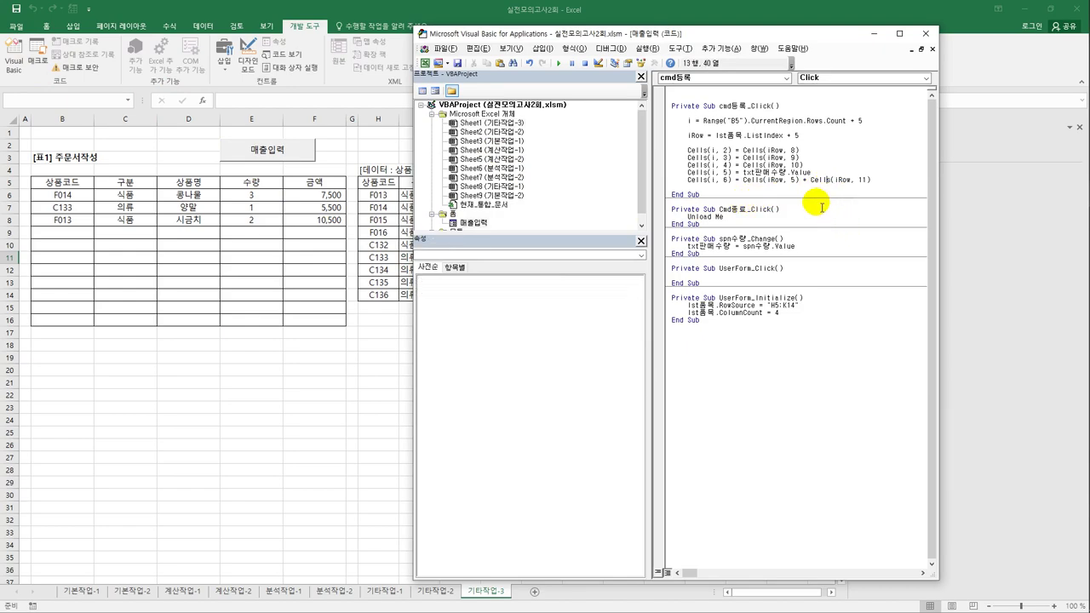
double_click(779, 181)
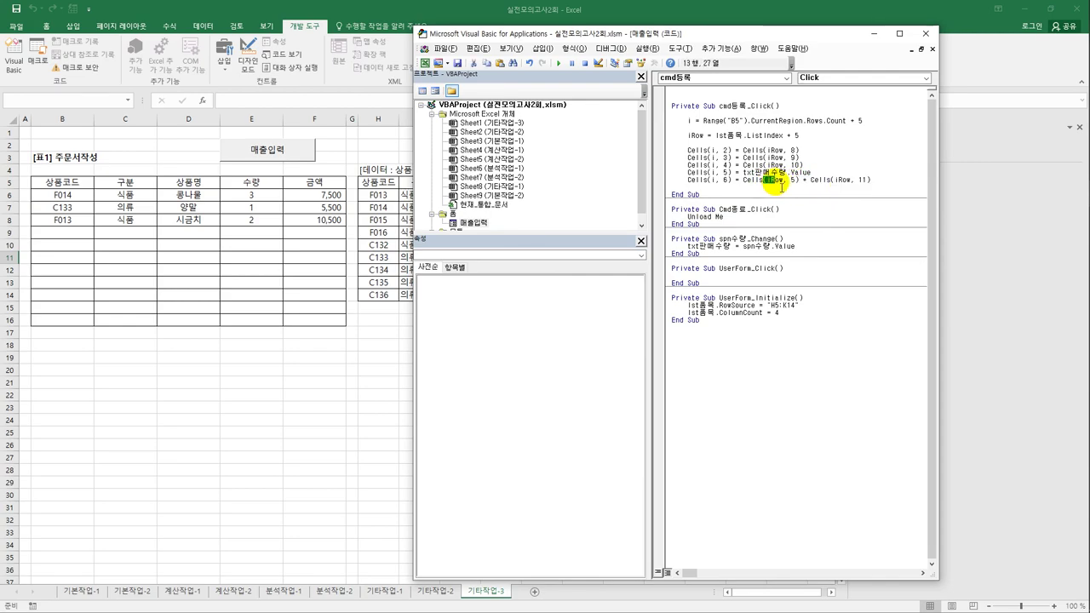
click(781, 181)
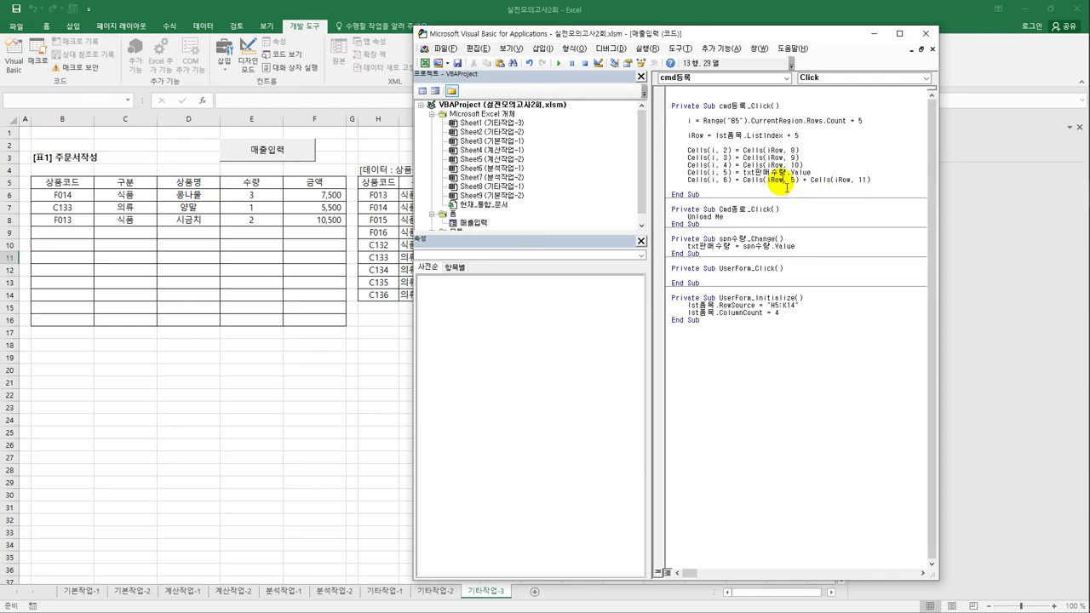
double_click(781, 182)
text(i)
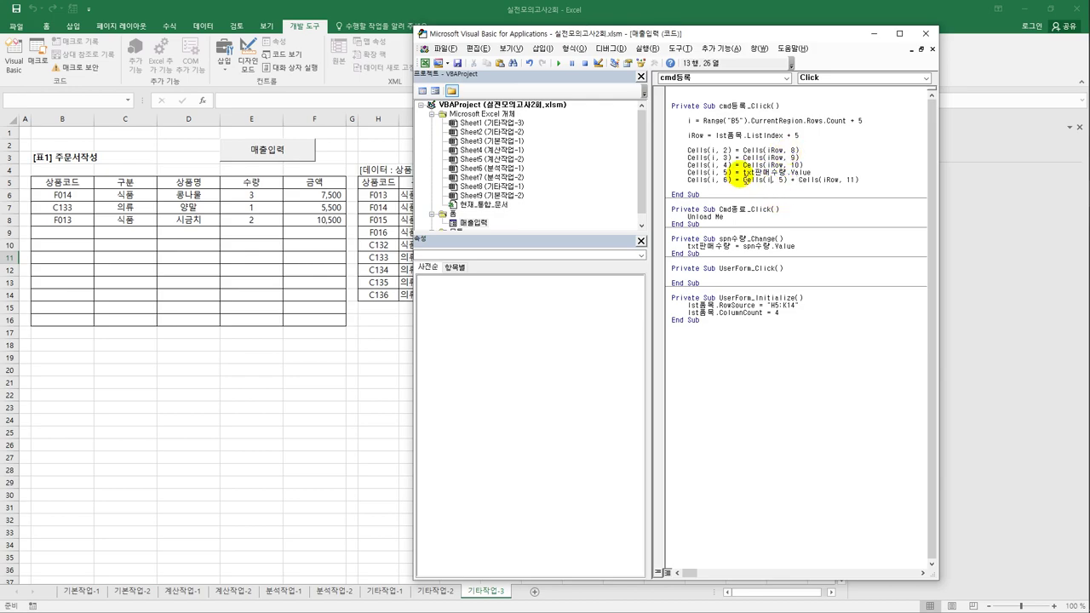
drag(744, 173, 823, 173)
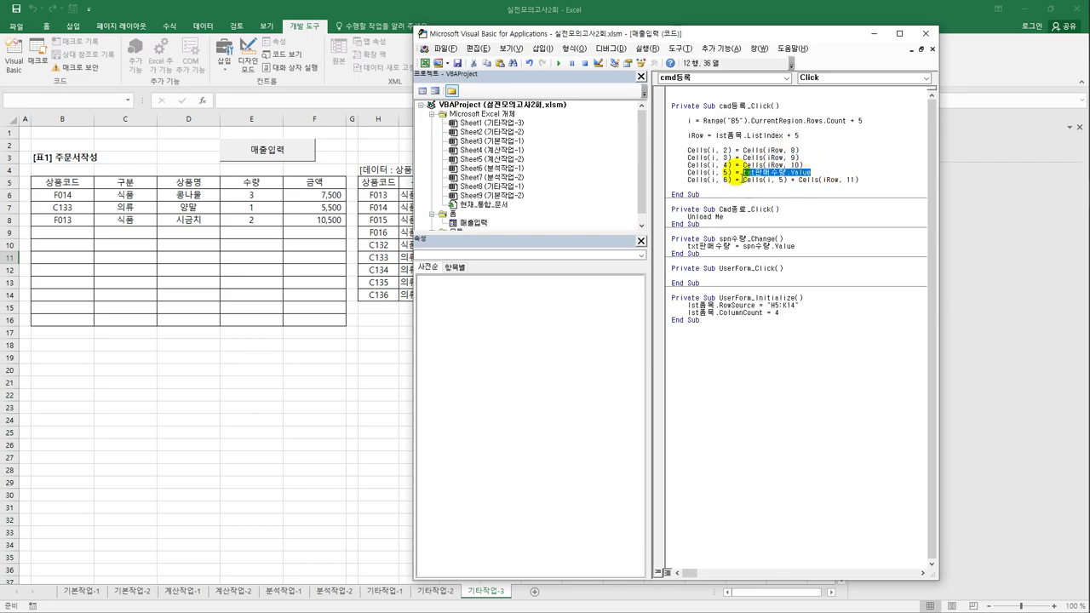
drag(730, 173, 788, 180)
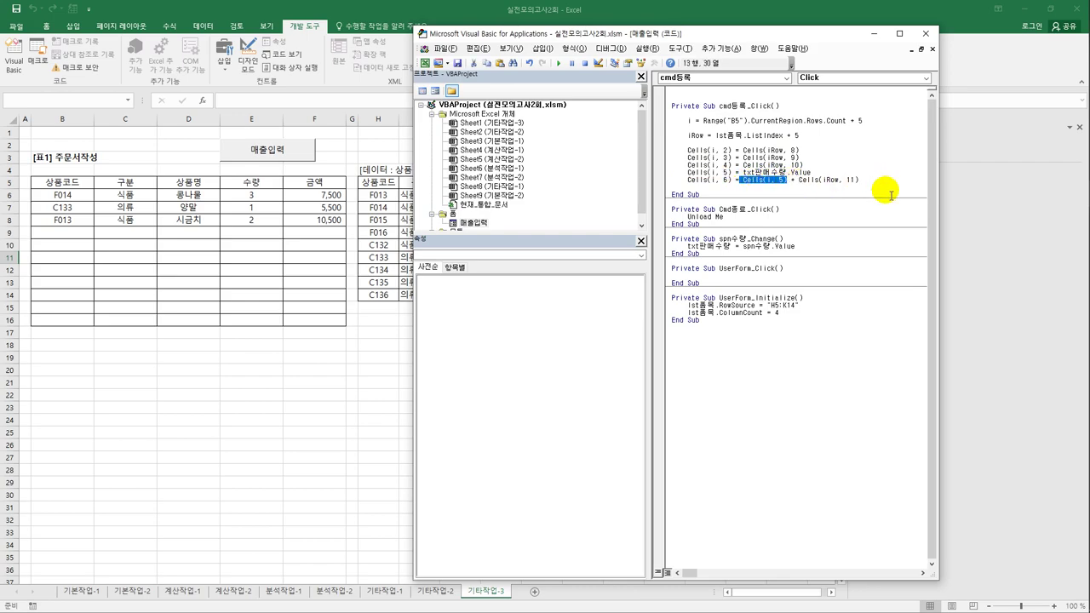
- Return to the worksheet and clear the test order in row 8 of the 주문서작성 table
click(925, 36)
click(51, 220)
drag(218, 220, 311, 219)
key(Delete)
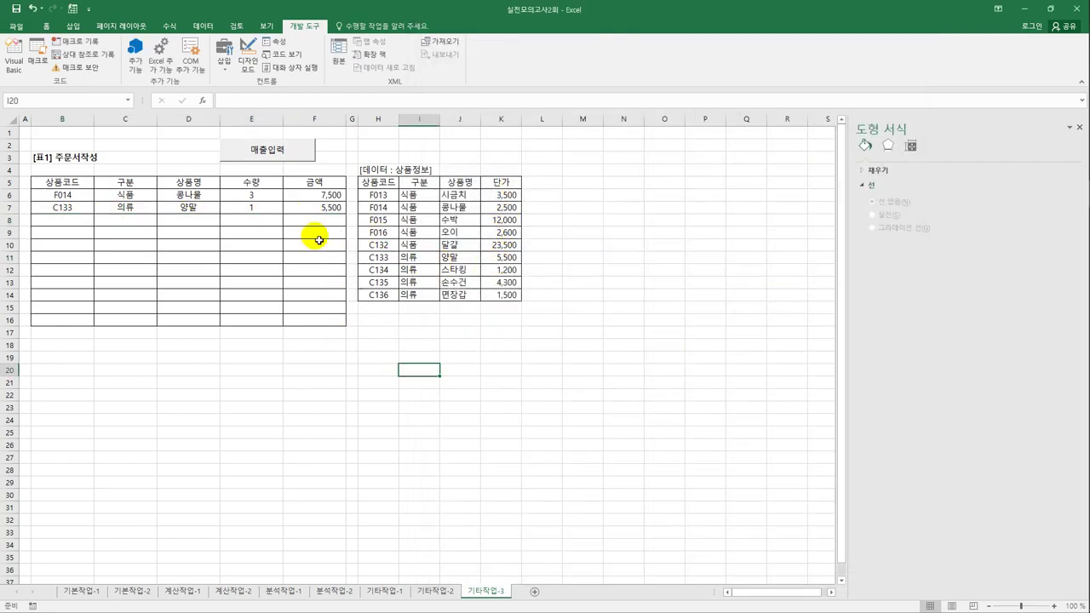
- Register F013 시금치 with quantity 2 again through the 매출입력 form and close the form
click(271, 148)
click(477, 282)
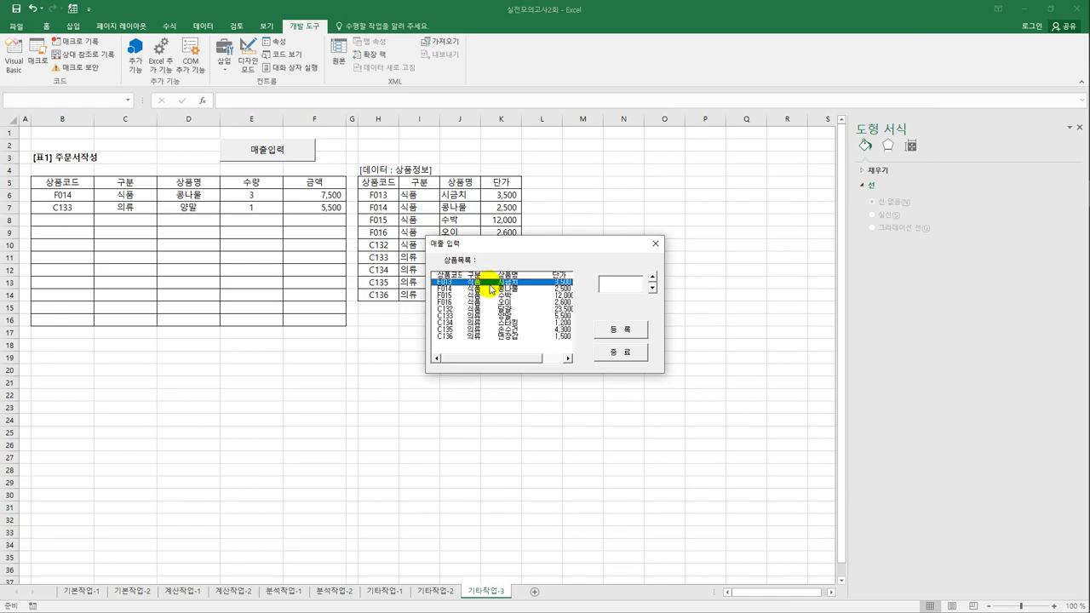
click(652, 276)
click(653, 275)
click(635, 332)
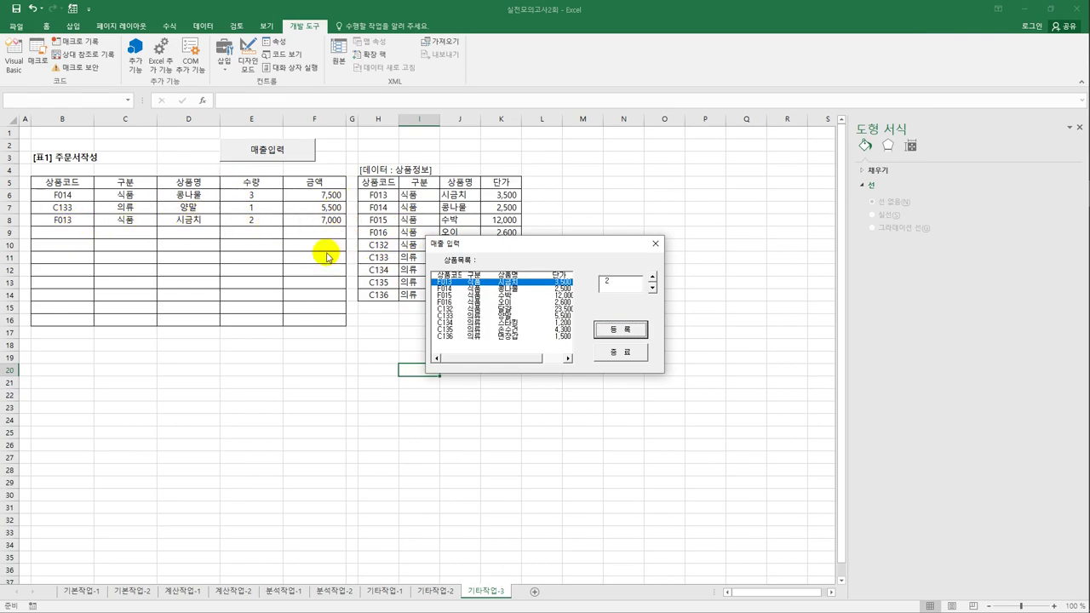
click(632, 352)
click(638, 349)
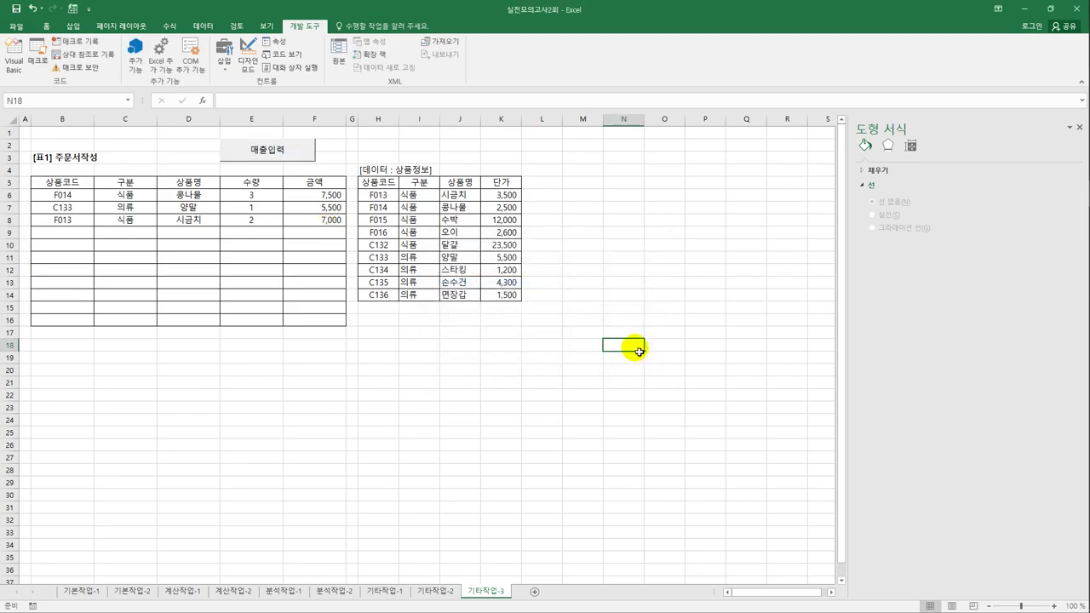